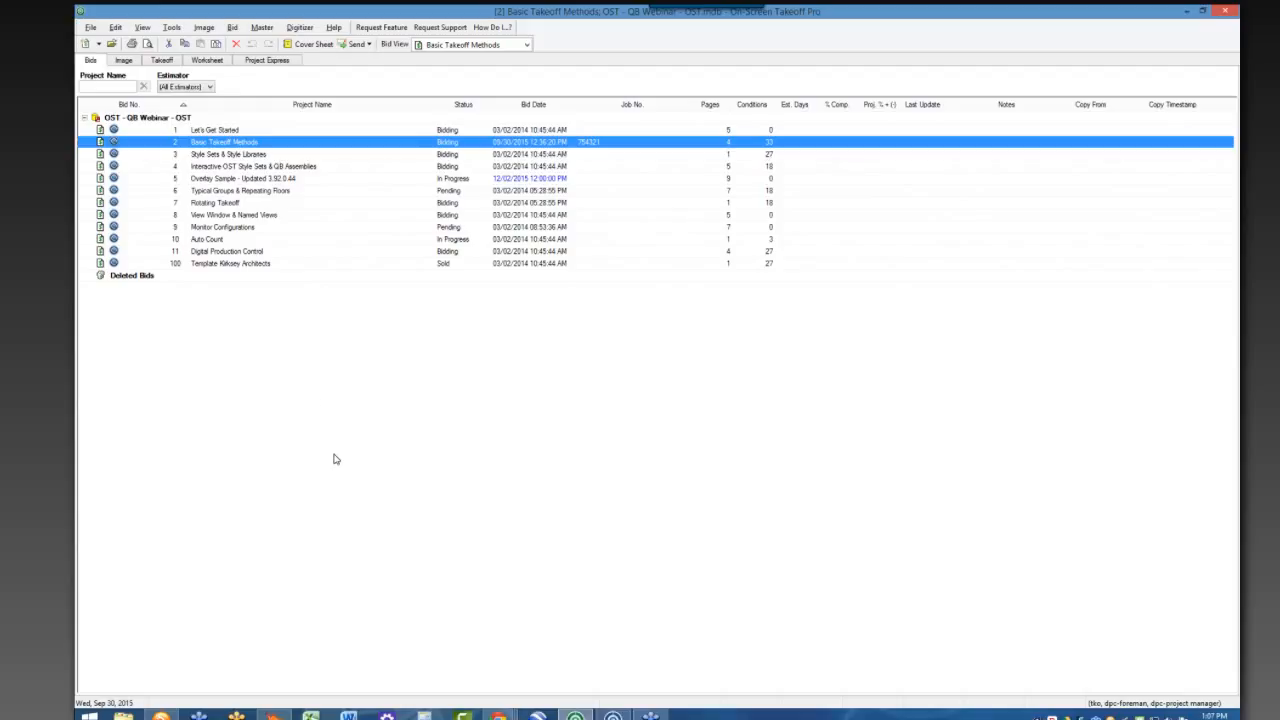
- Select the Basic Takeoff Methods bid in the bid list and open its cover sheet
{"action": "left_click", "coordinate": [237, 131]}
{"action": "left_click", "coordinate": [237, 142]}
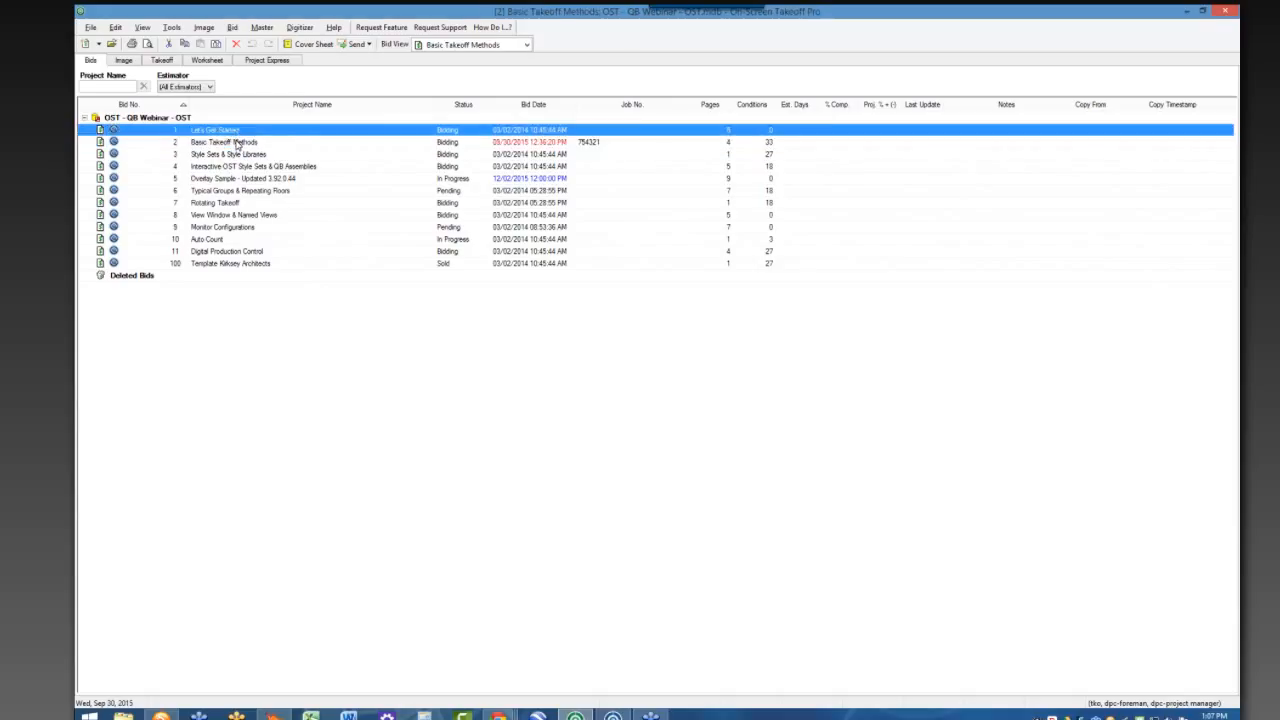
{"action": "left_click", "coordinate": [236, 155]}
{"action": "left_click", "coordinate": [237, 166]}
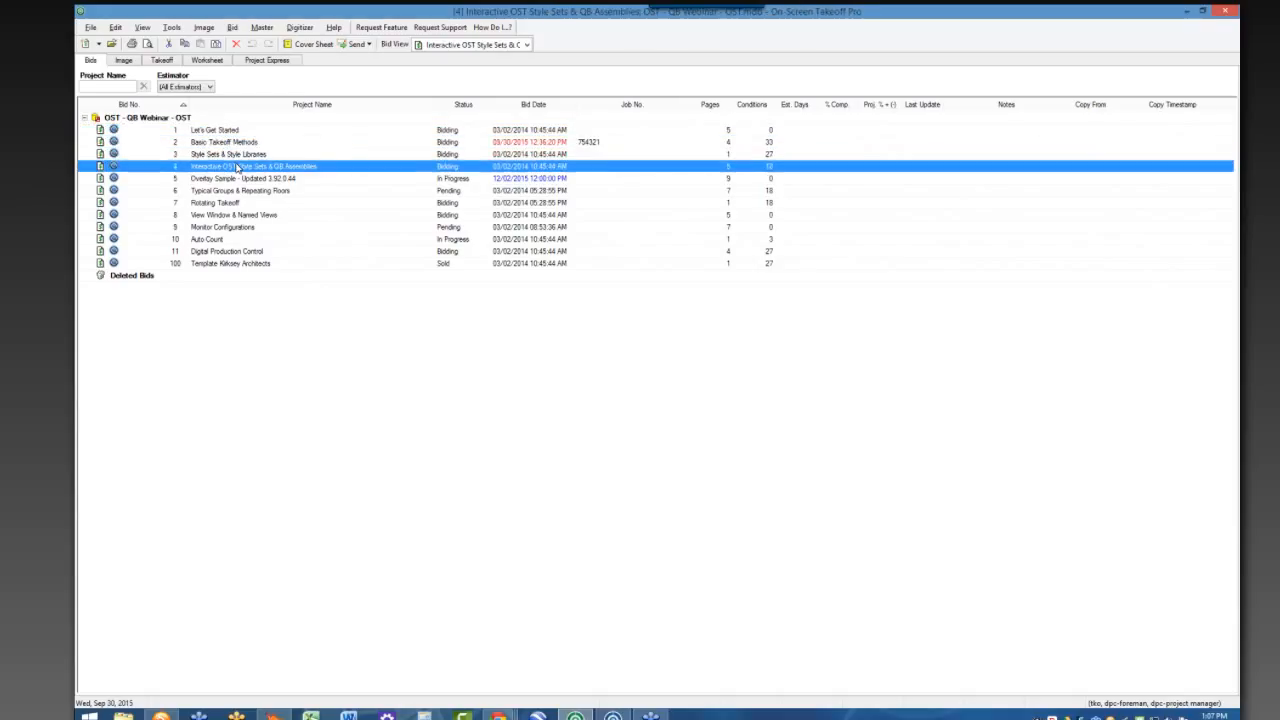
{"action": "left_click", "coordinate": [236, 143]}
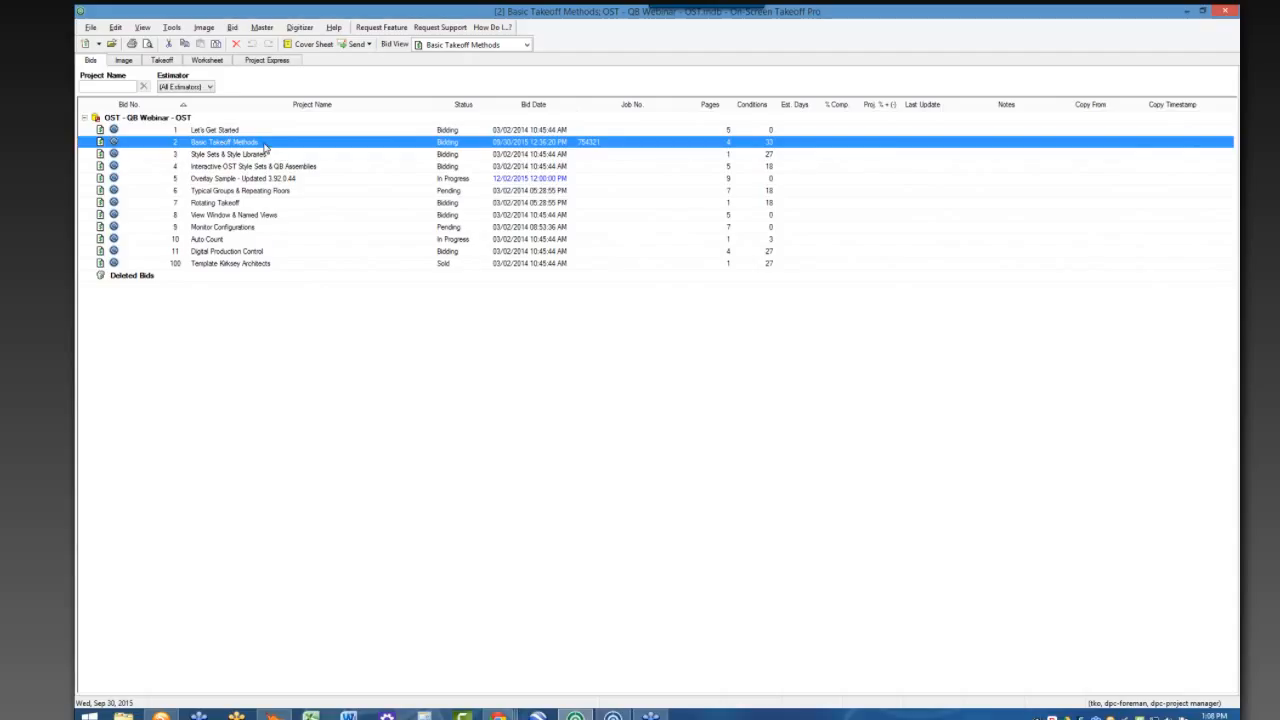
{"action": "left_click", "coordinate": [313, 47]}
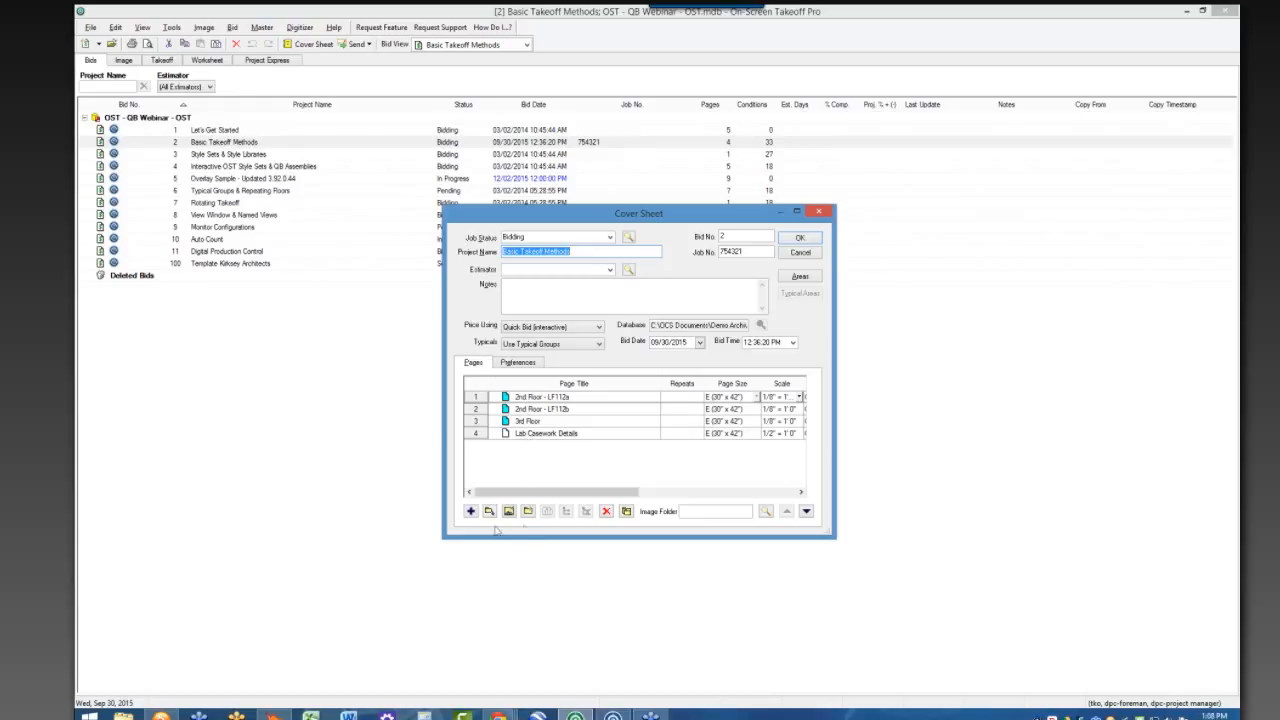
- Browse the desktop's OST PDF Plans folder for plan images to add as pages, and close the file browser without adding any
{"action": "left_click", "coordinate": [489, 511]}
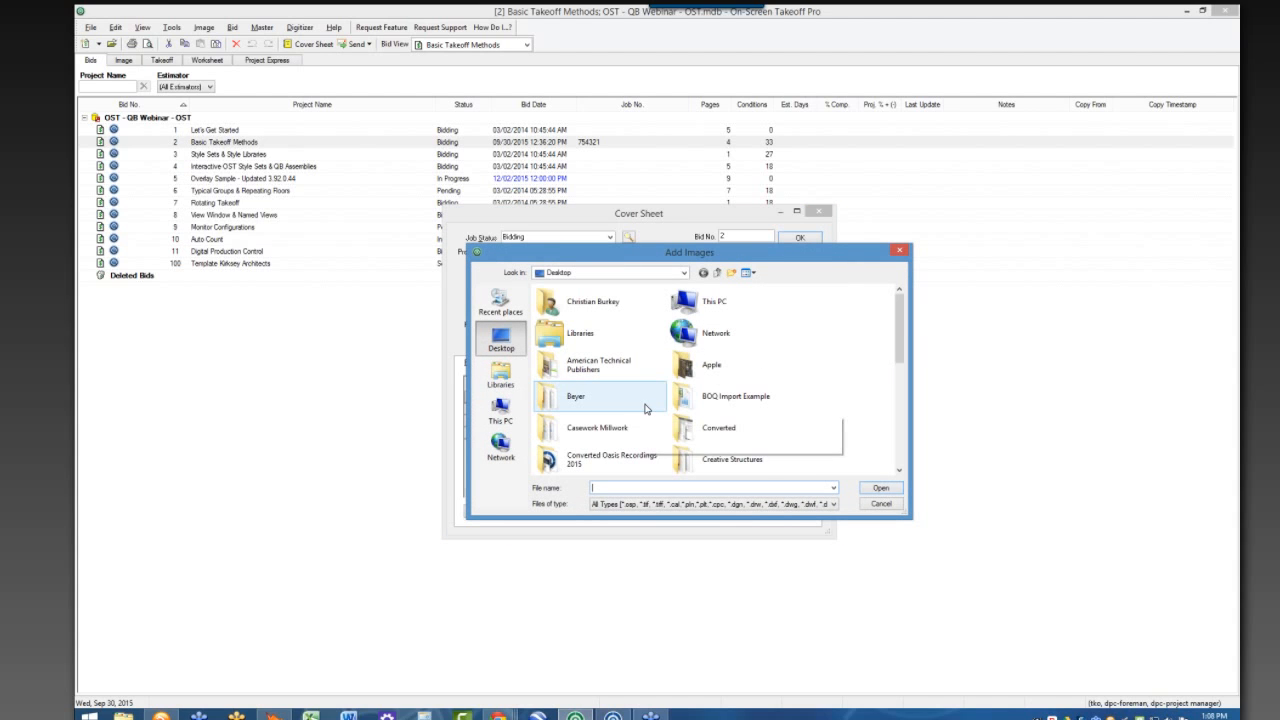
{"action": "scroll", "coordinate": [826, 405], "scroll_direction": "down", "scroll_amount": 2}
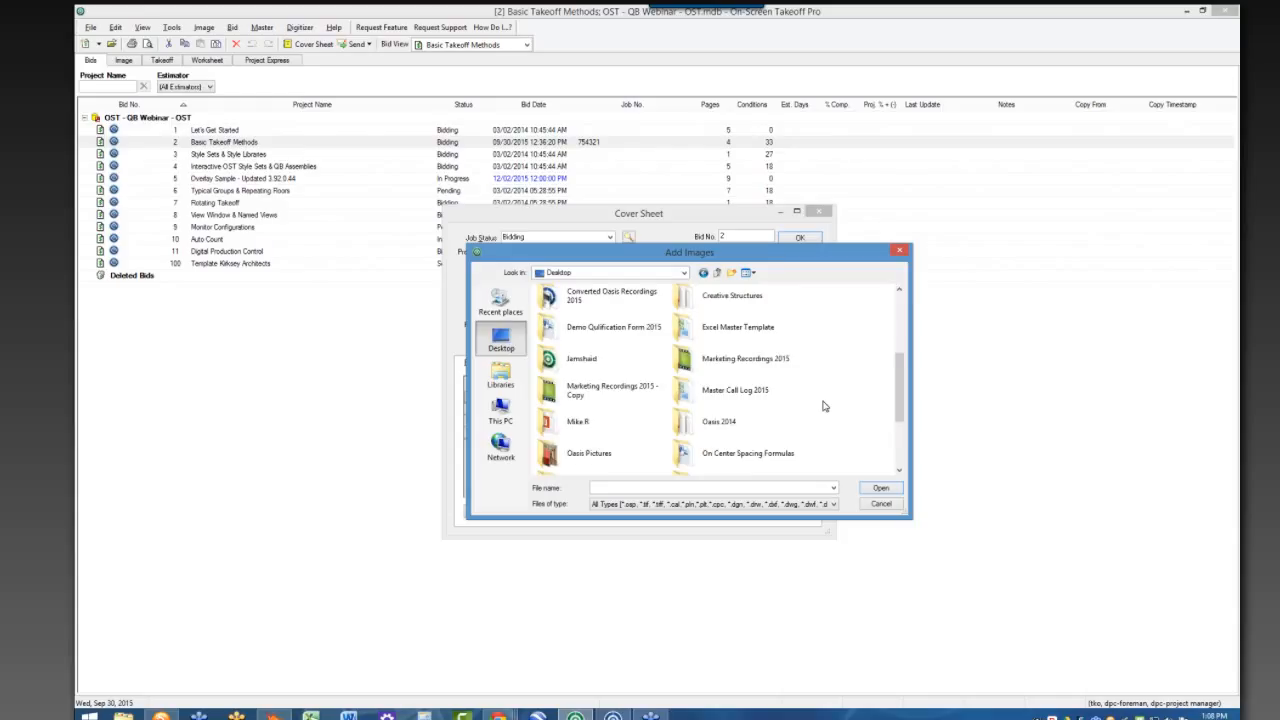
{"action": "scroll", "coordinate": [825, 406], "scroll_direction": "down", "scroll_amount": 1}
{"action": "double_click", "coordinate": [600, 404]}
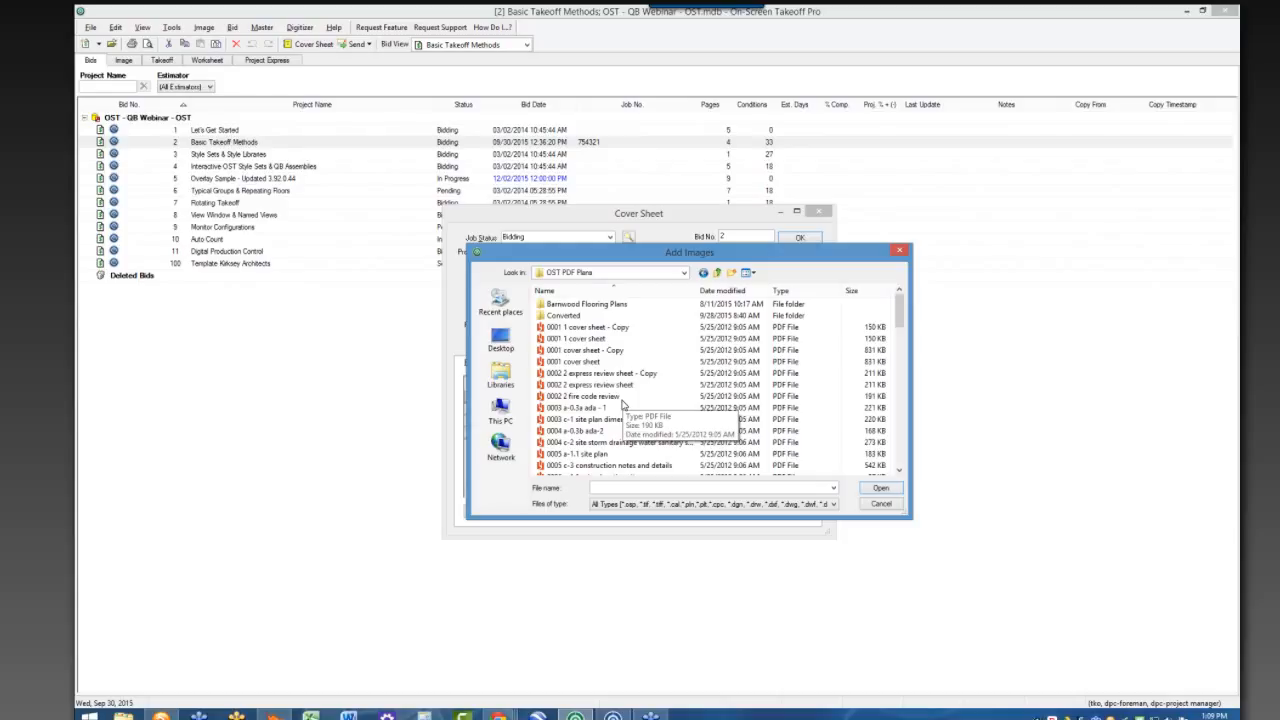
{"action": "left_click", "coordinate": [899, 253]}
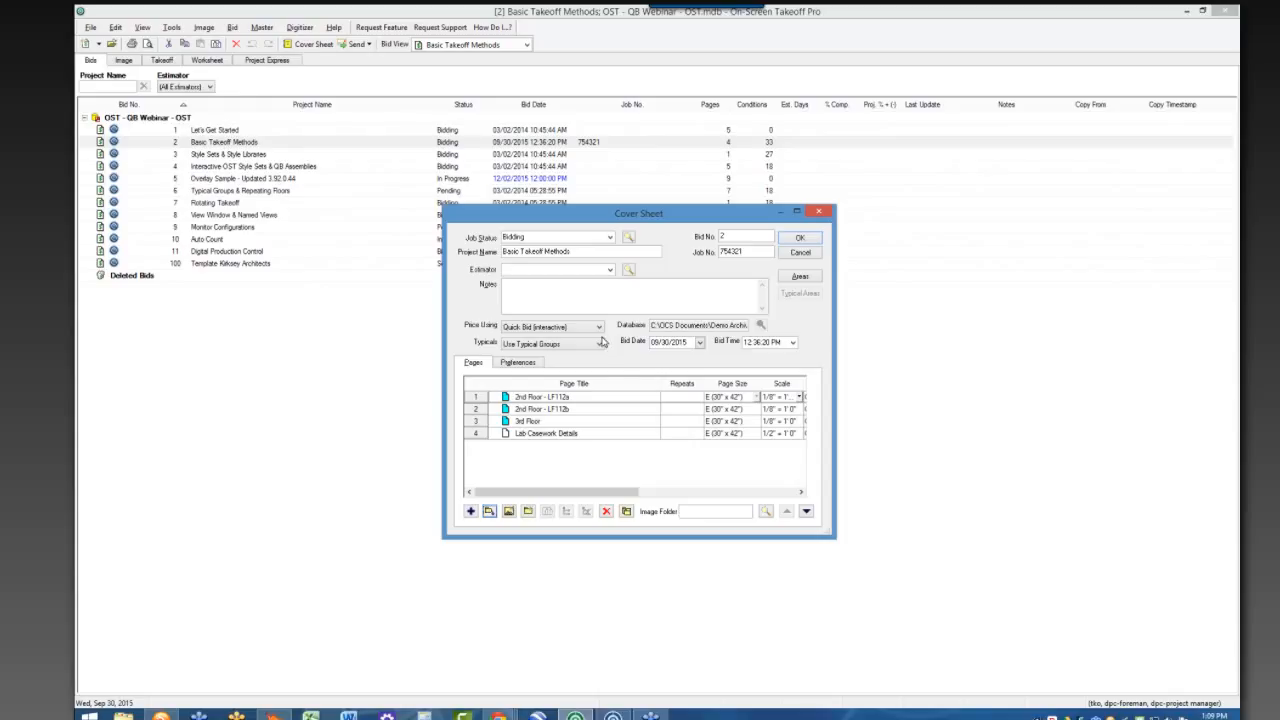
- Review the pricing method options for the bid, keeping Quick Bid (interactive), and close the cover sheet
{"action": "left_click", "coordinate": [598, 327]}
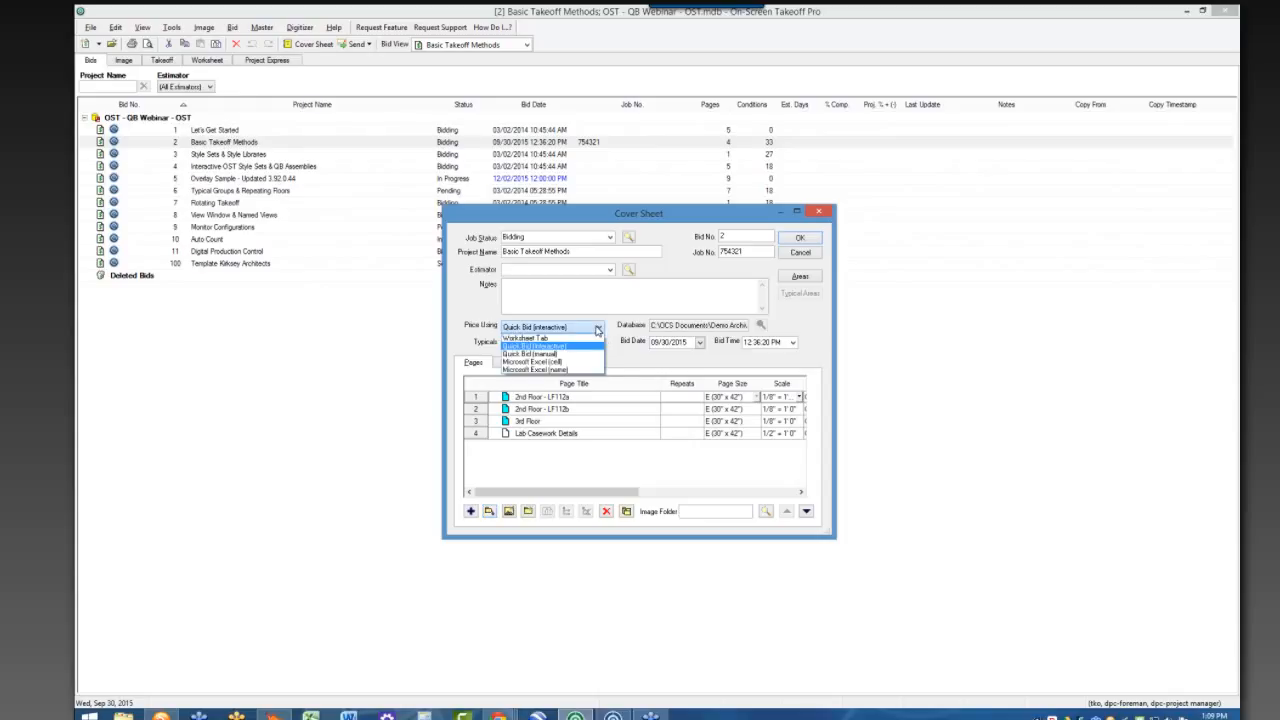
{"action": "left_click", "coordinate": [593, 349]}
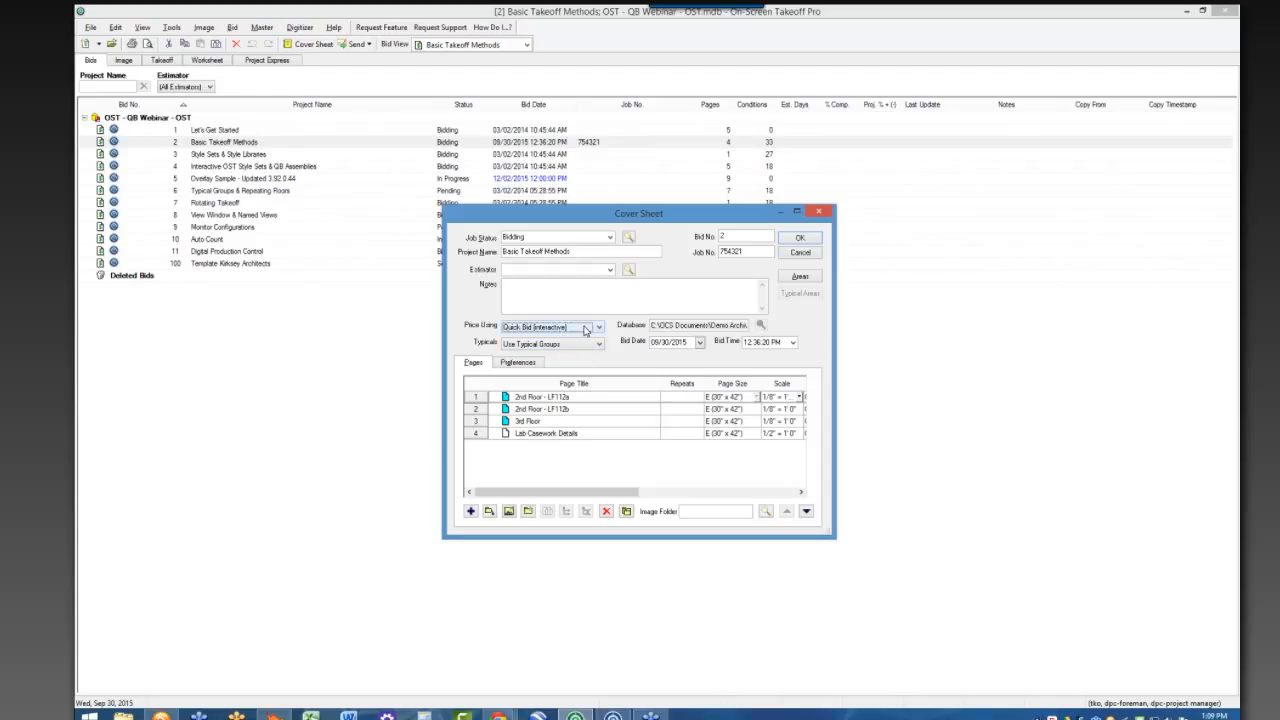
{"action": "left_click", "coordinate": [599, 327]}
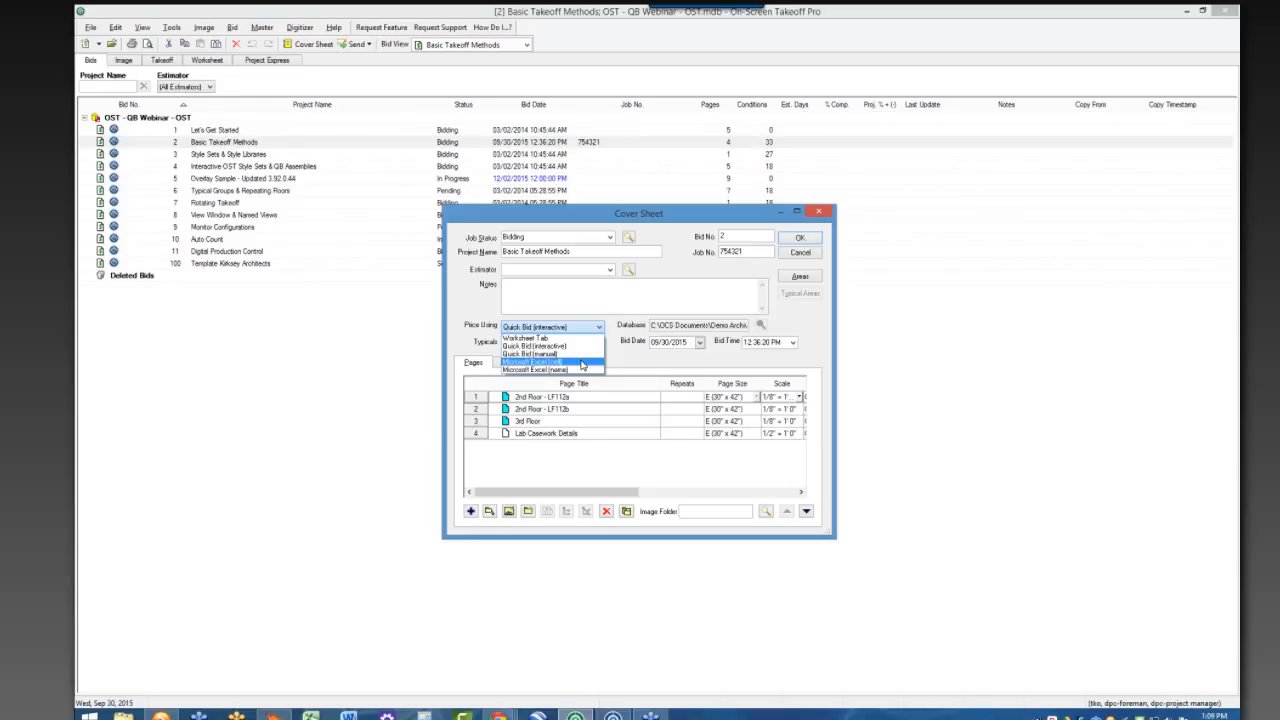
{"action": "left_click", "coordinate": [622, 358]}
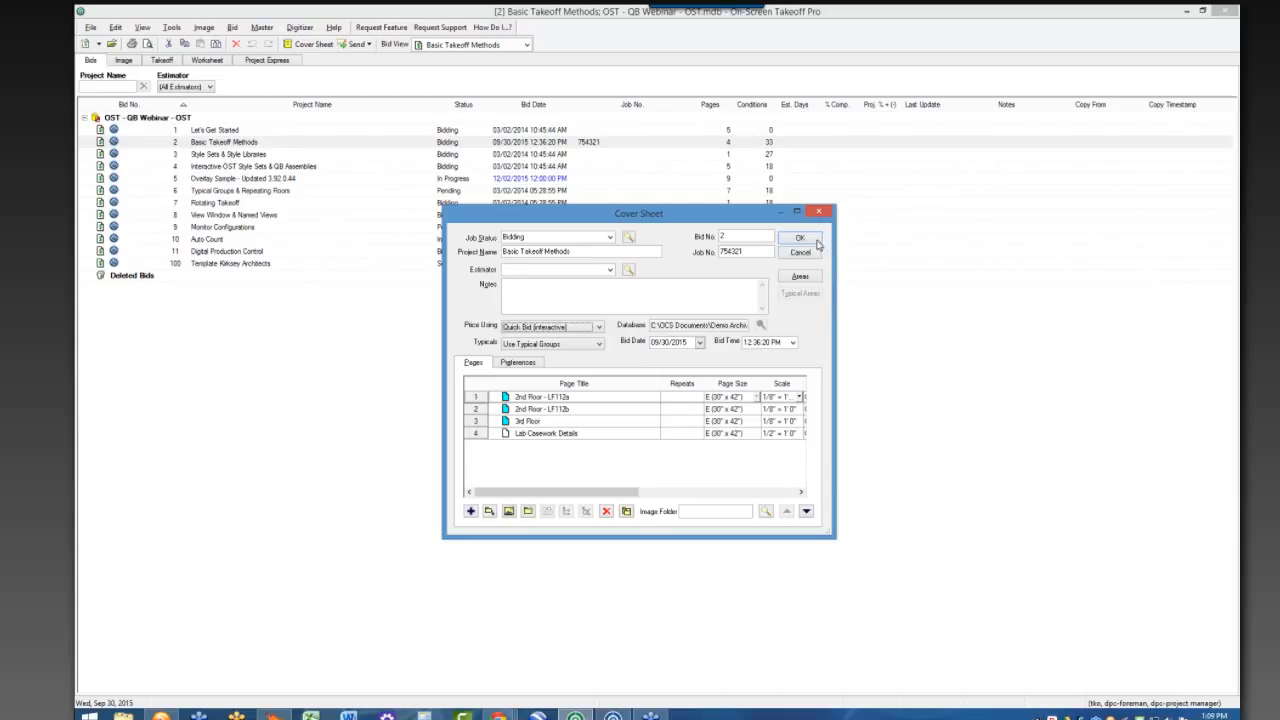
{"action": "left_click", "coordinate": [816, 244]}
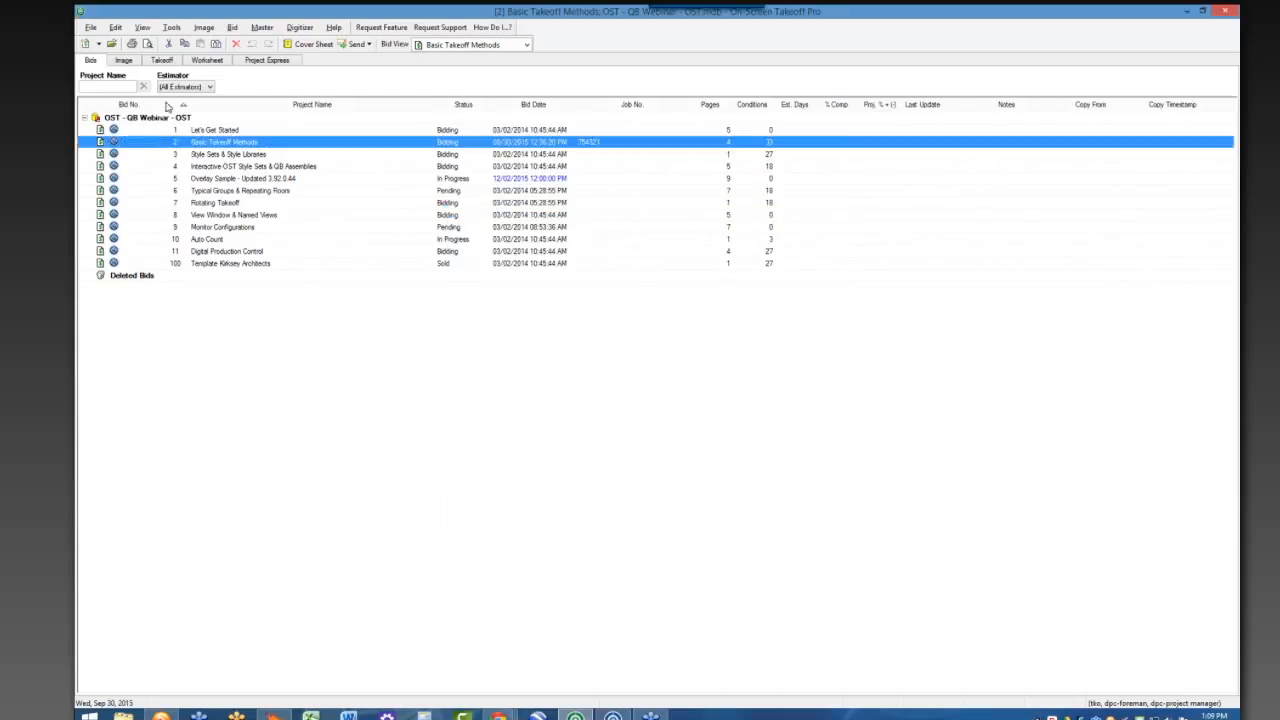
- Show the bid's plan image and review the scale options available for the 2nd Floor - LF112a page
{"action": "left_click", "coordinate": [130, 61]}
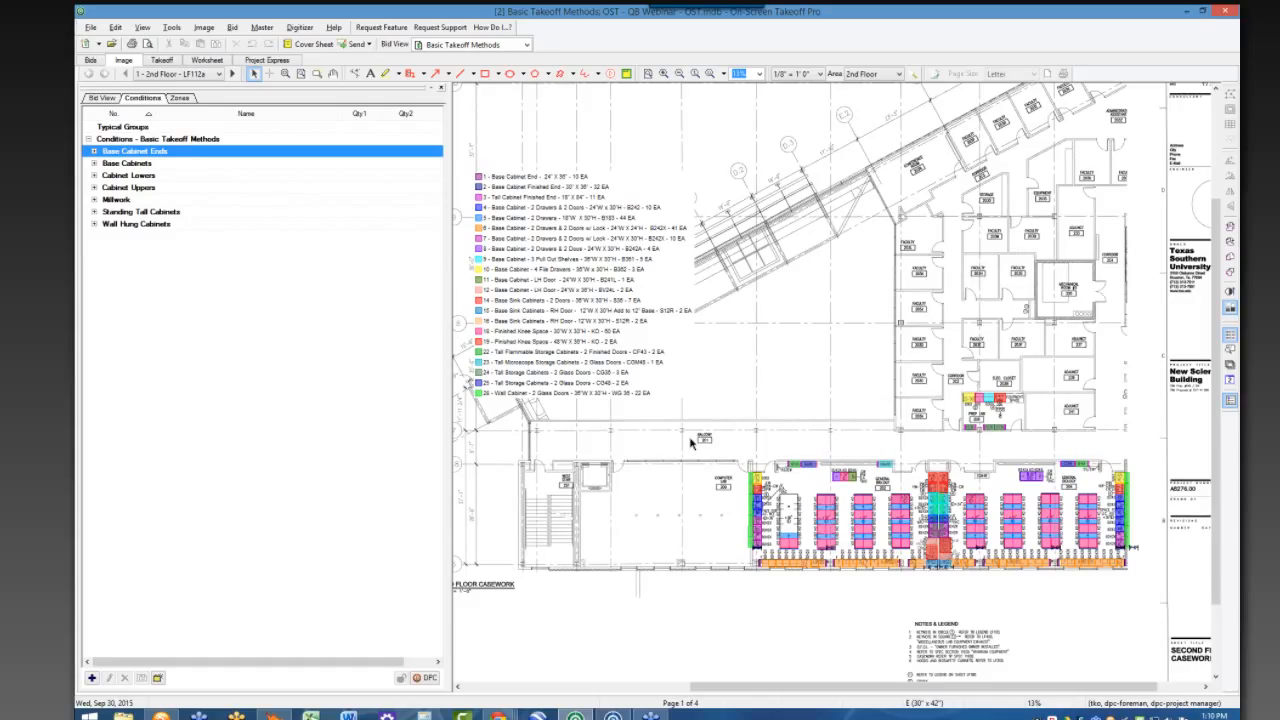
{"action": "left_click", "coordinate": [820, 74]}
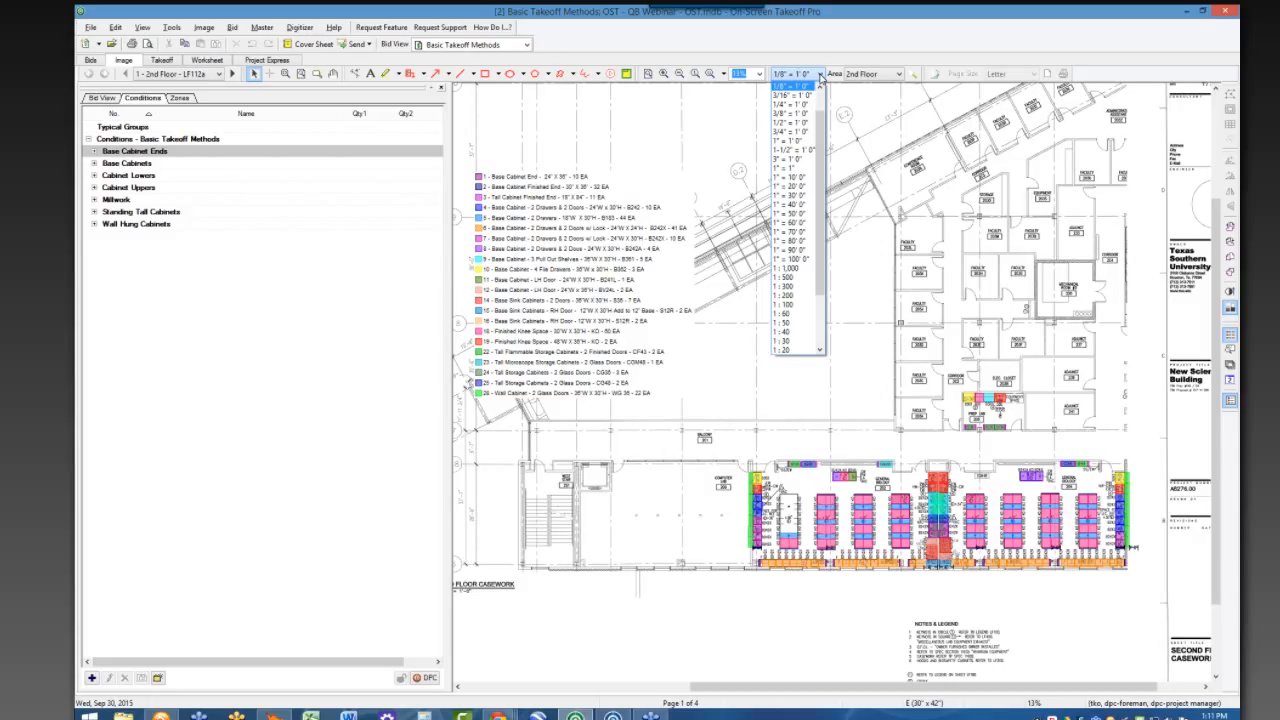
{"action": "left_click", "coordinate": [207, 78]}
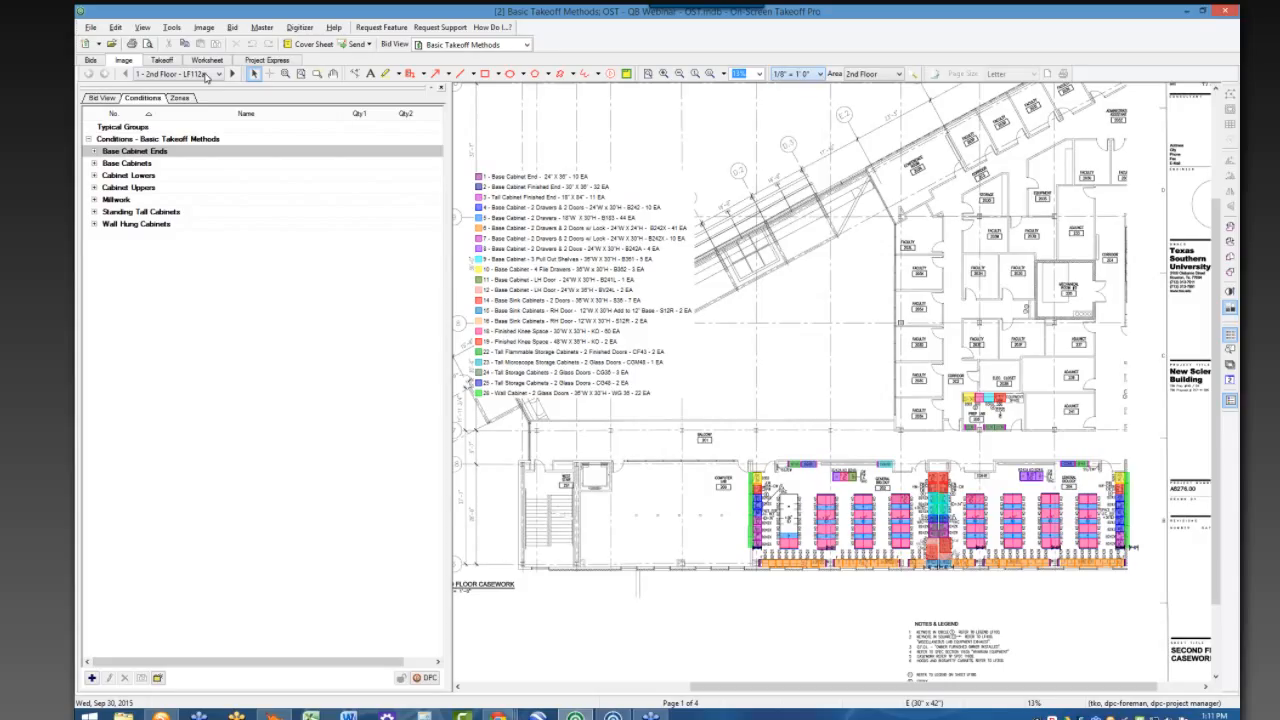
- View the 3rd Floor and Lab Casework Details pages, and return to the 2nd Floor - LF112a page
{"action": "left_click", "coordinate": [207, 75]}
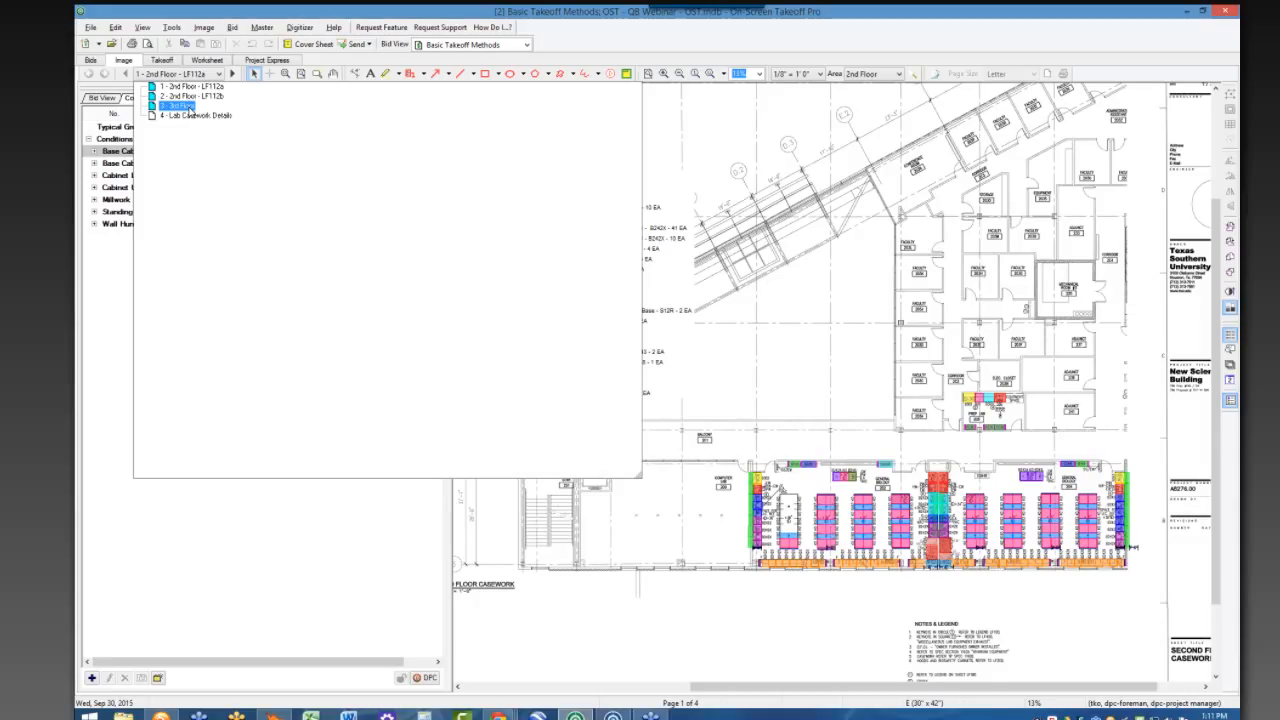
{"action": "left_click", "coordinate": [188, 107]}
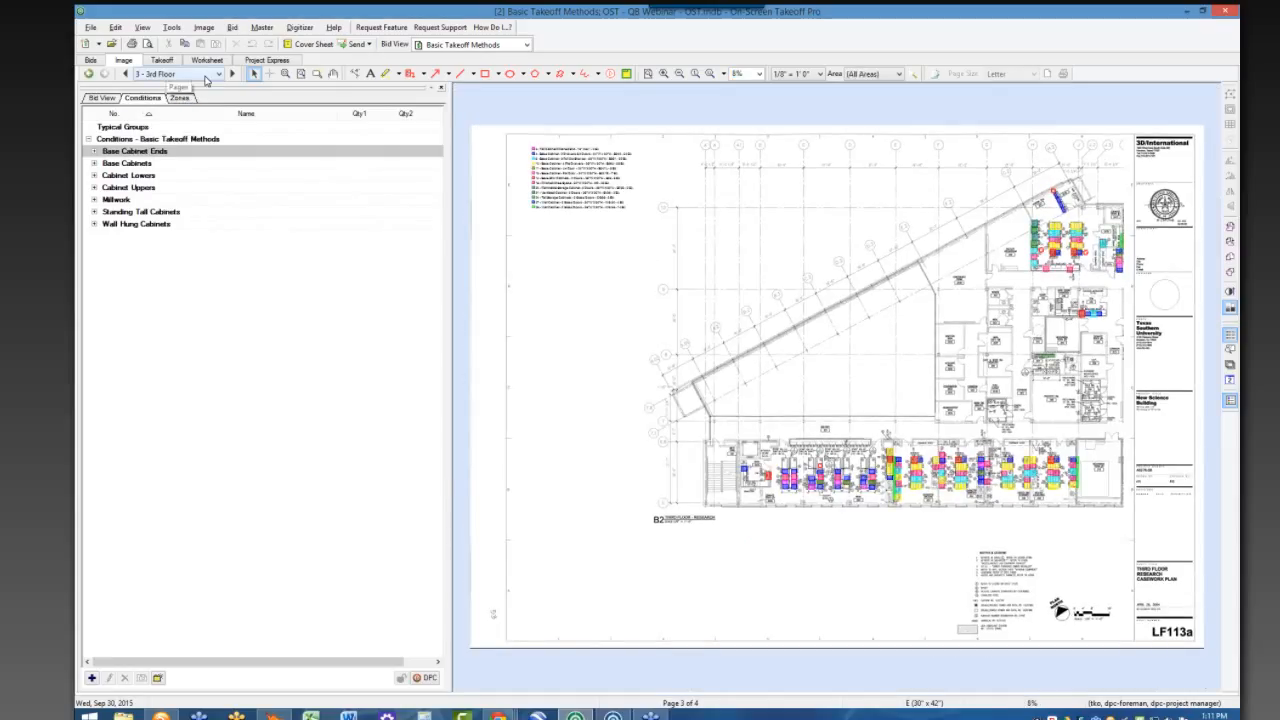
{"action": "left_click", "coordinate": [203, 75]}
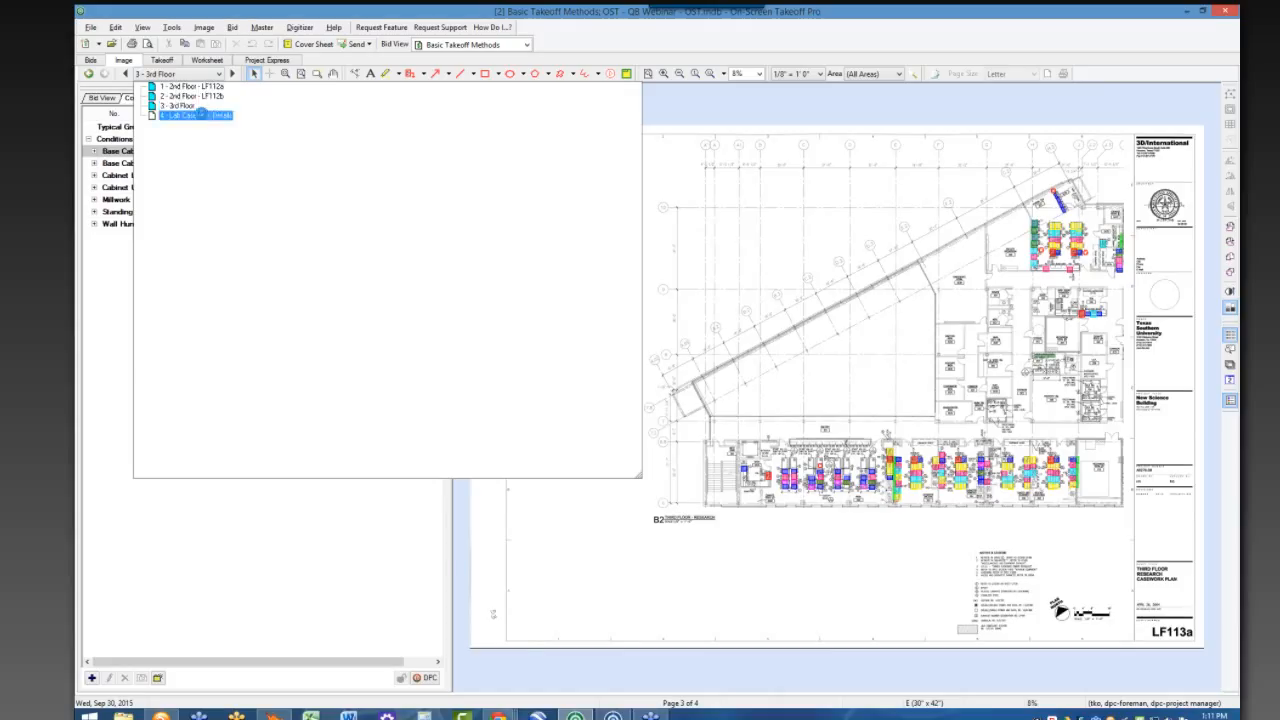
{"action": "left_click", "coordinate": [200, 115]}
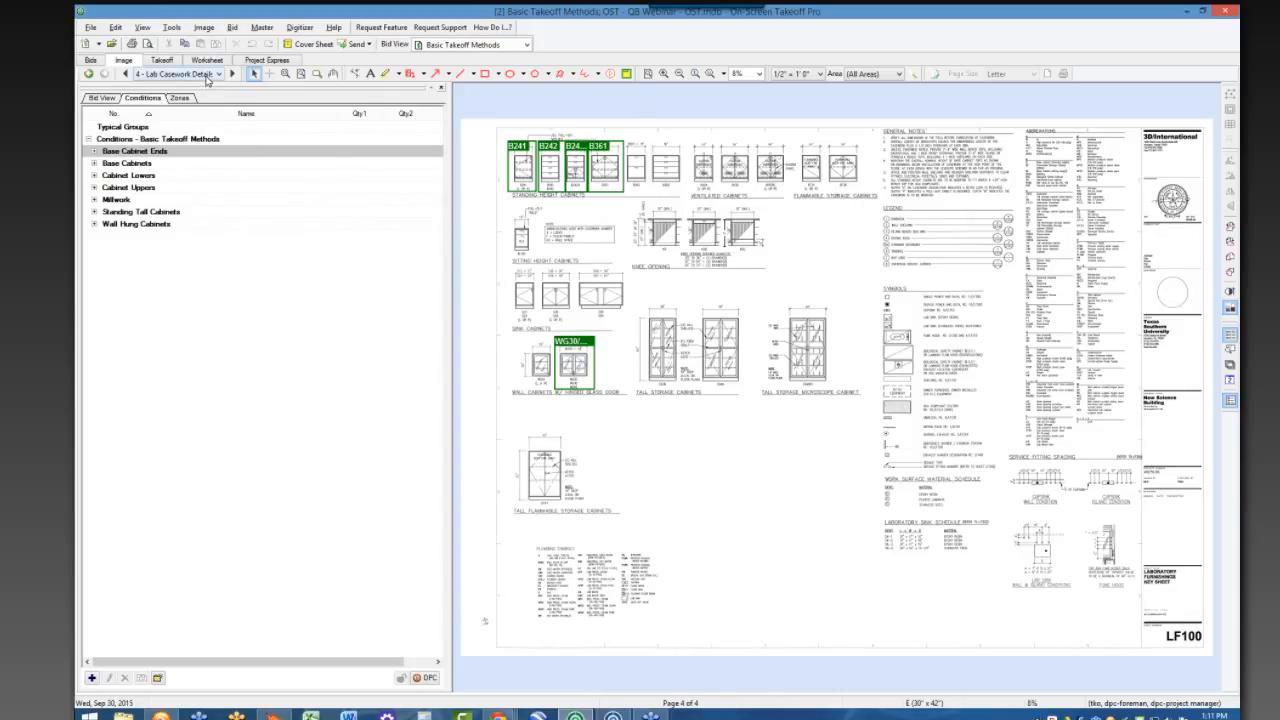
{"action": "left_click", "coordinate": [206, 76]}
{"action": "left_click", "coordinate": [207, 87]}
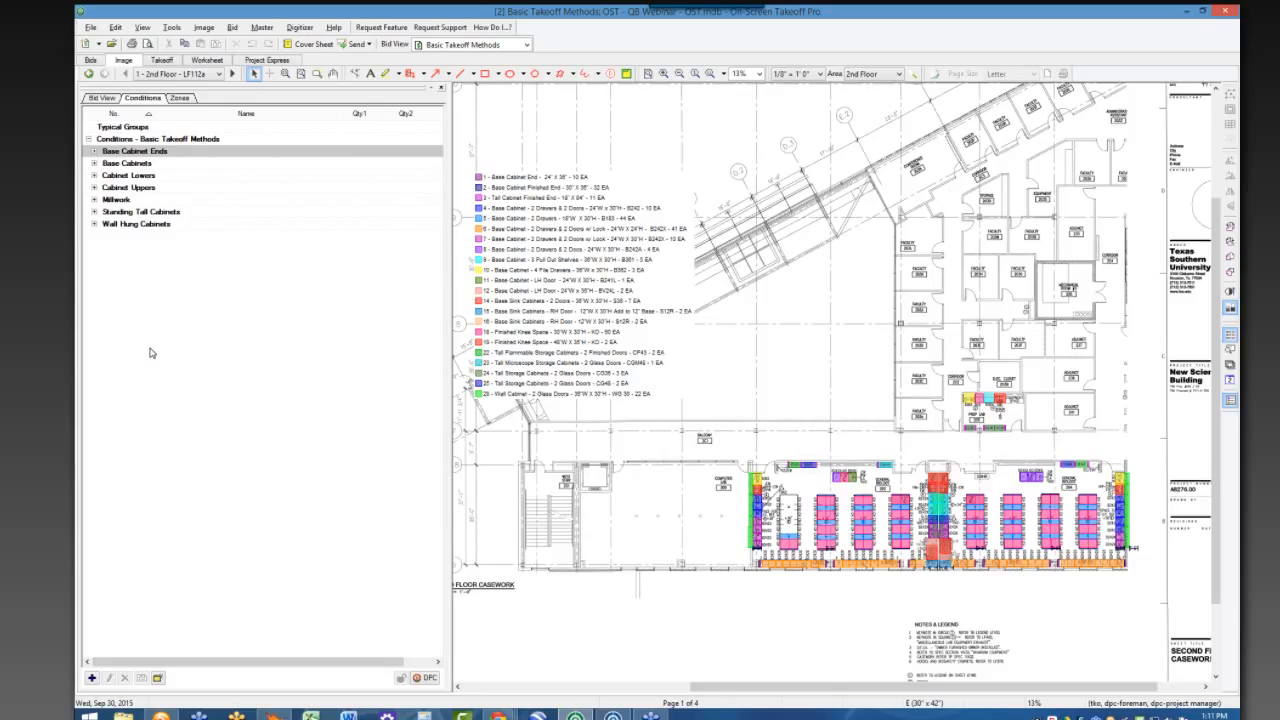
- Look through the condition groups, expand Base Cabinet Ends, and select the Base Cabinet End - 24" X 36" condition
{"action": "left_click", "coordinate": [143, 155]}
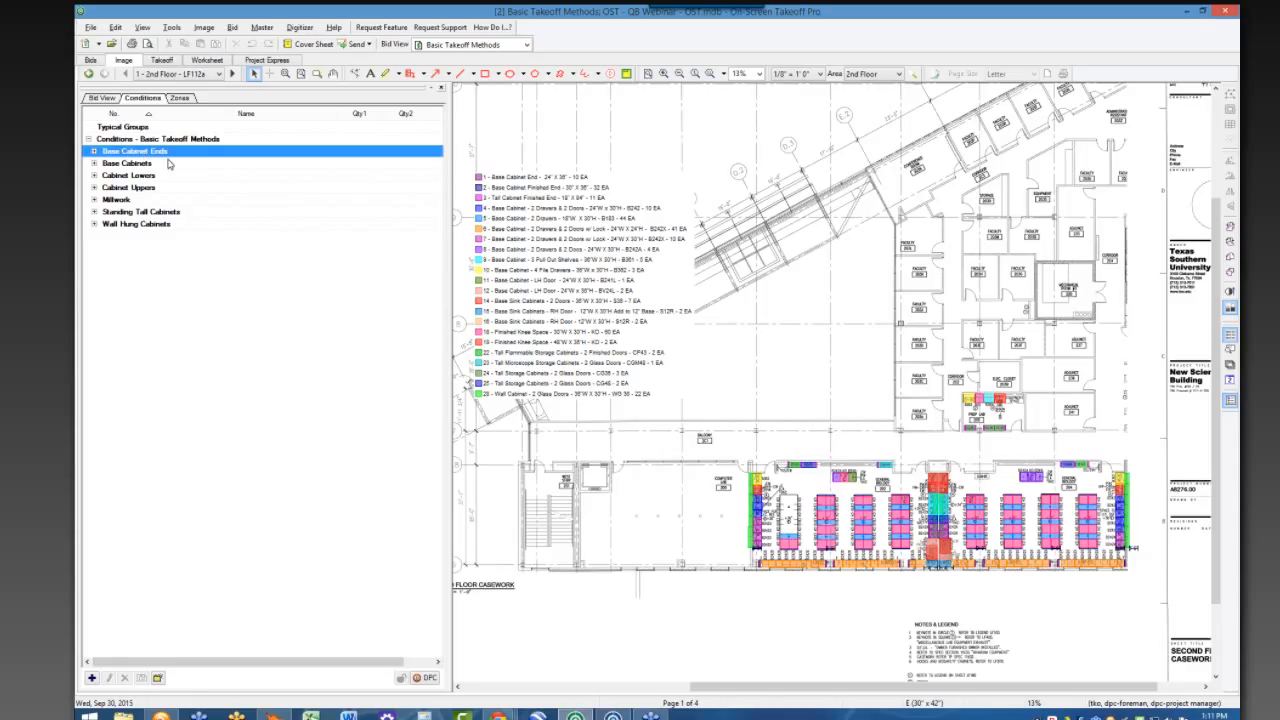
{"action": "left_click", "coordinate": [172, 165]}
{"action": "left_click", "coordinate": [172, 188]}
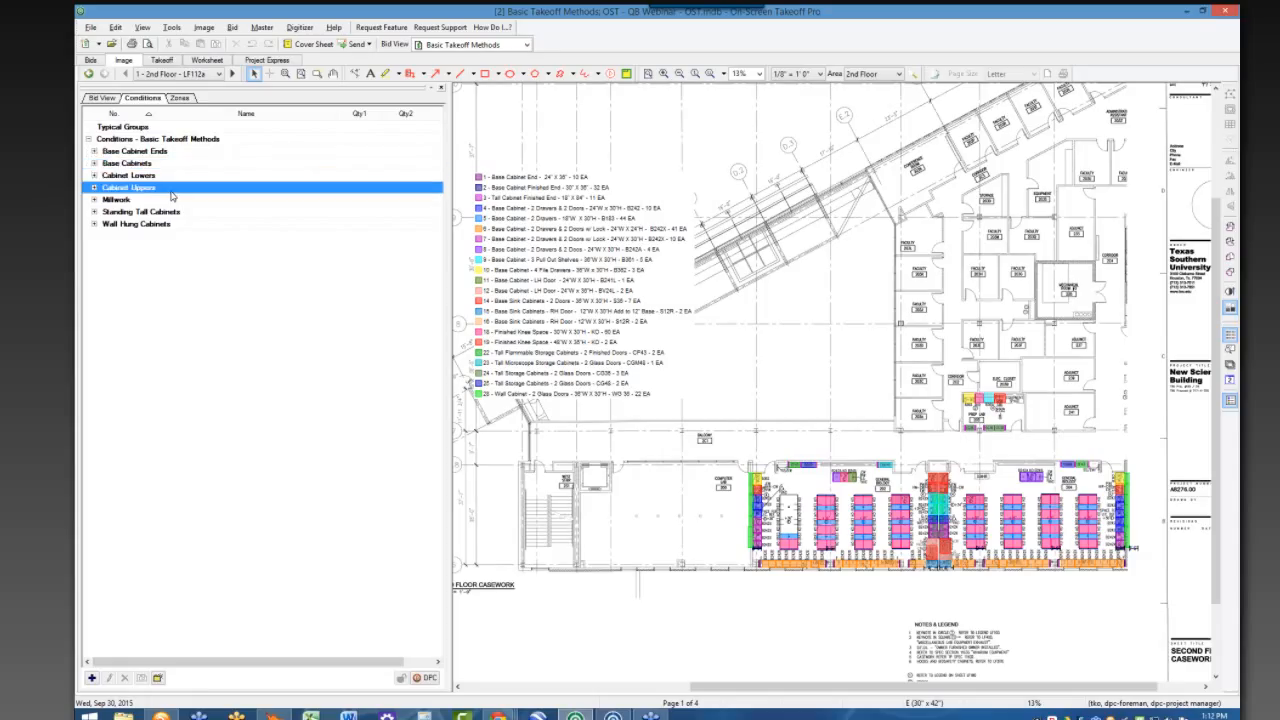
{"action": "left_click", "coordinate": [170, 211]}
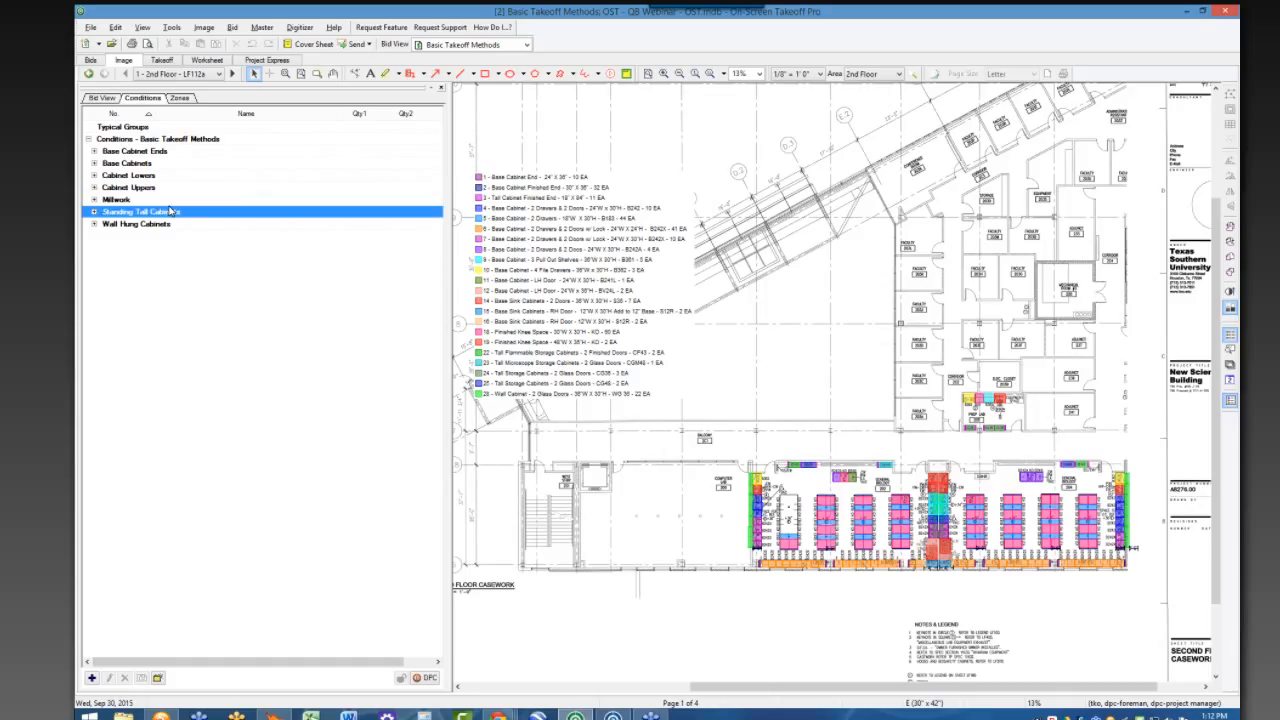
{"action": "left_click", "coordinate": [169, 203]}
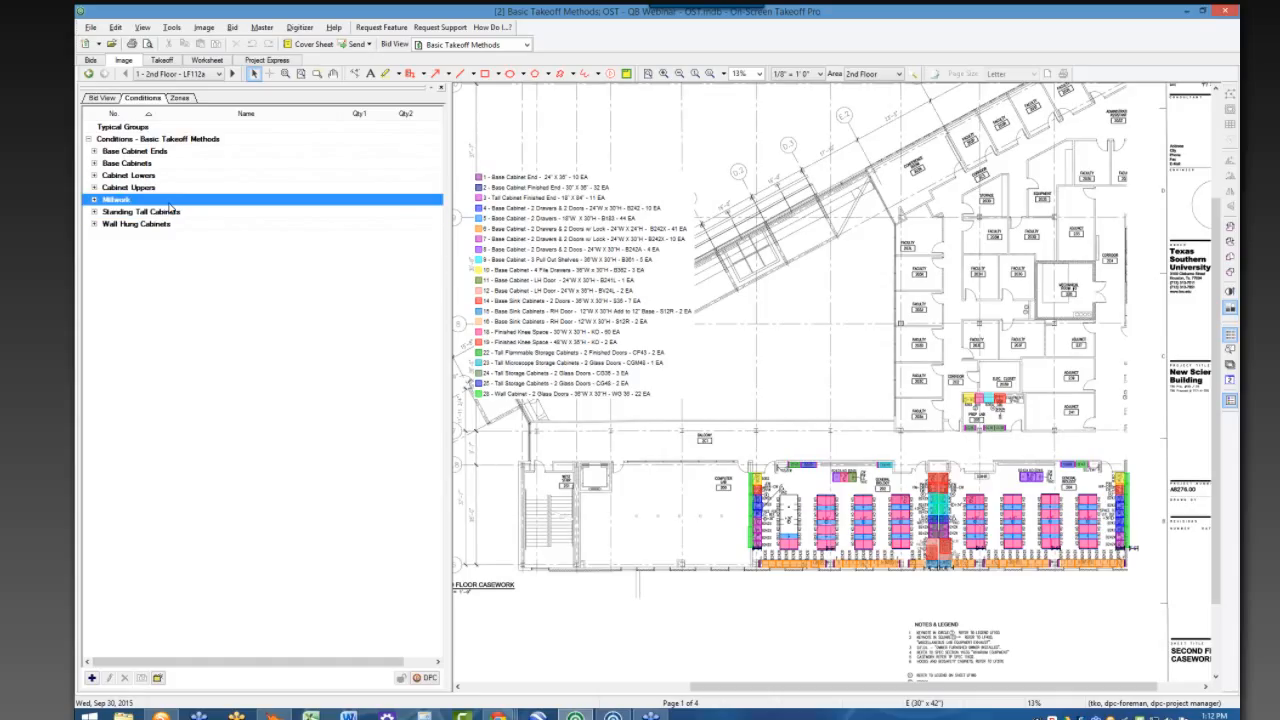
{"action": "left_click", "coordinate": [94, 152]}
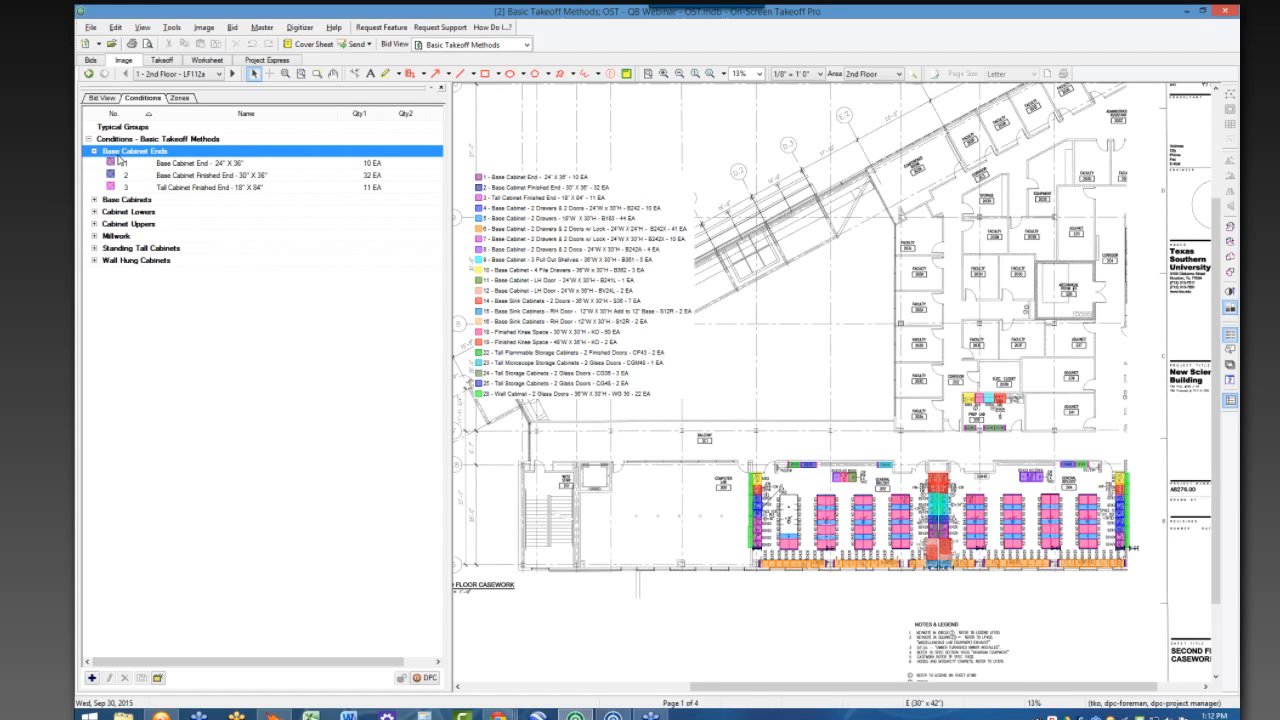
{"action": "left_click", "coordinate": [215, 164]}
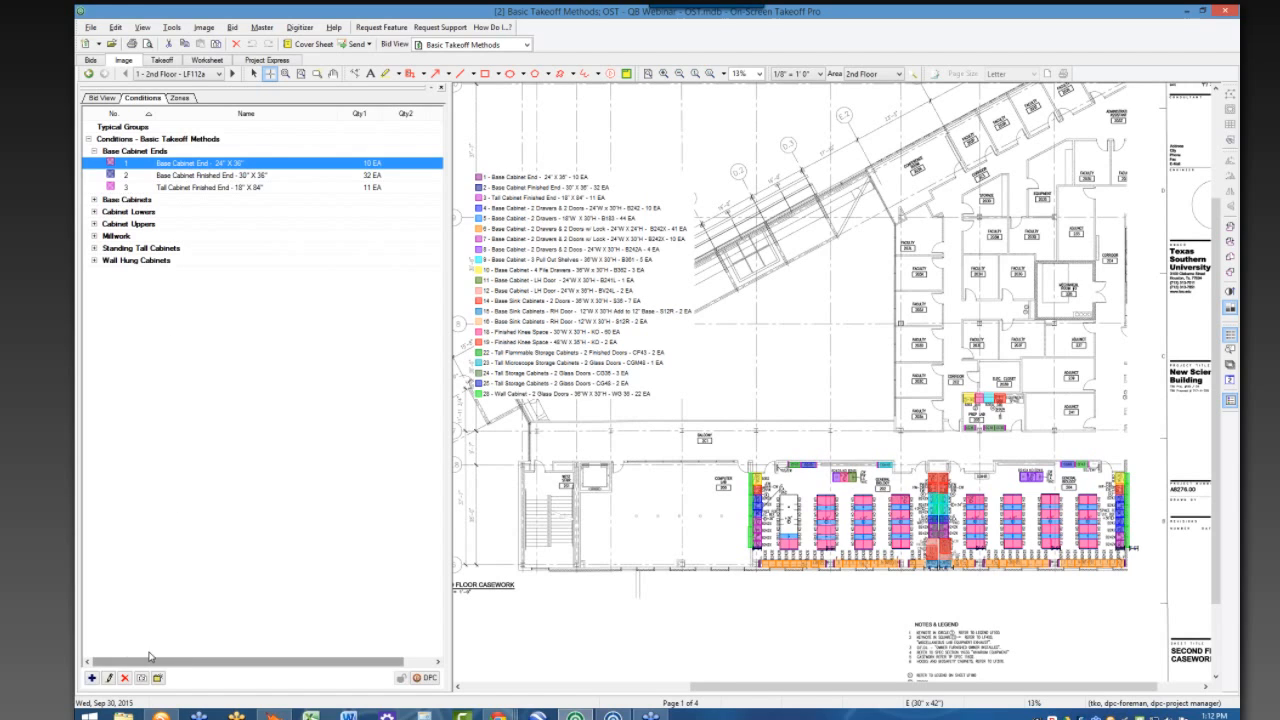
- Set up a new condition with the Count style, review its colour choices, and discard it without saving
{"action": "left_click", "coordinate": [91, 679]}
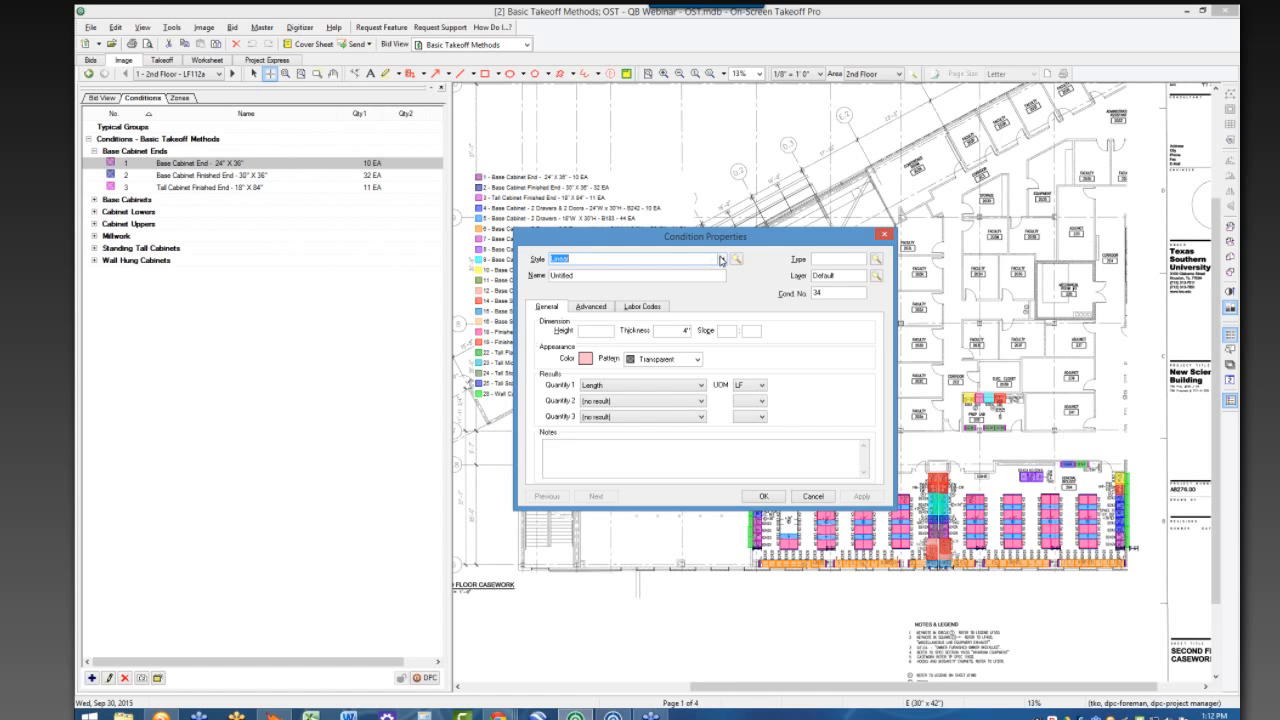
{"action": "left_click", "coordinate": [721, 259]}
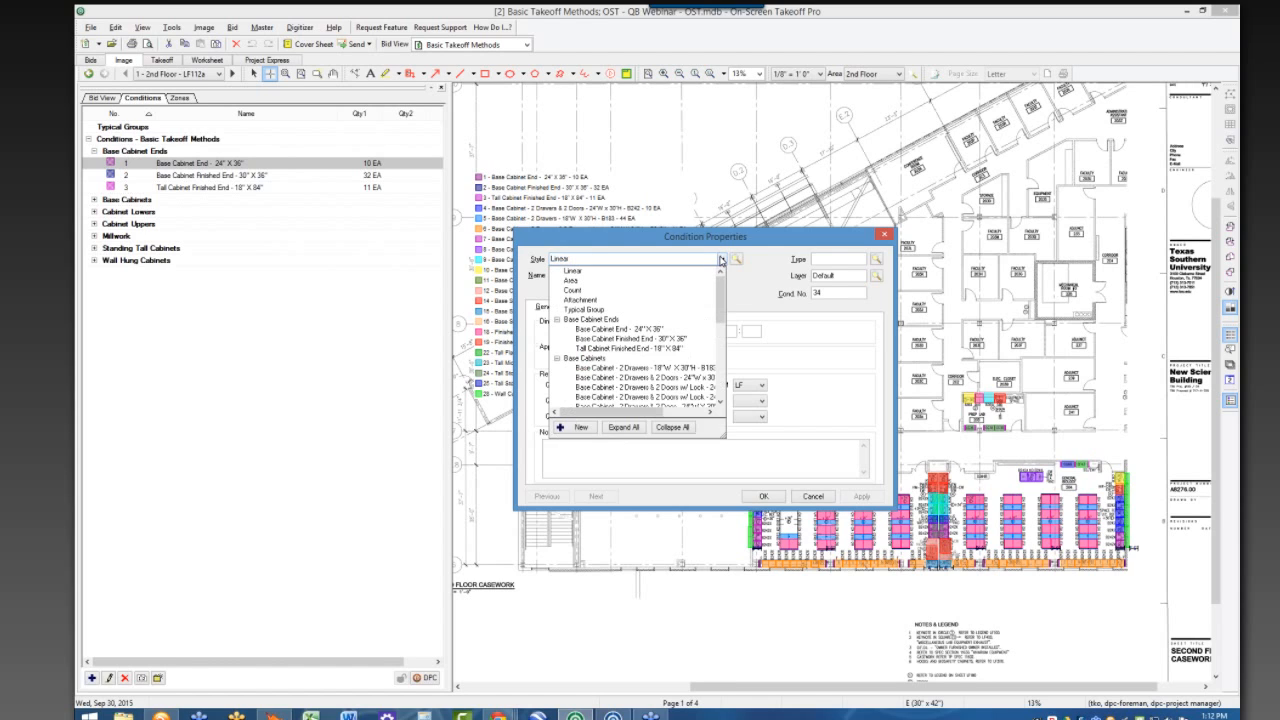
{"action": "left_click", "coordinate": [605, 290]}
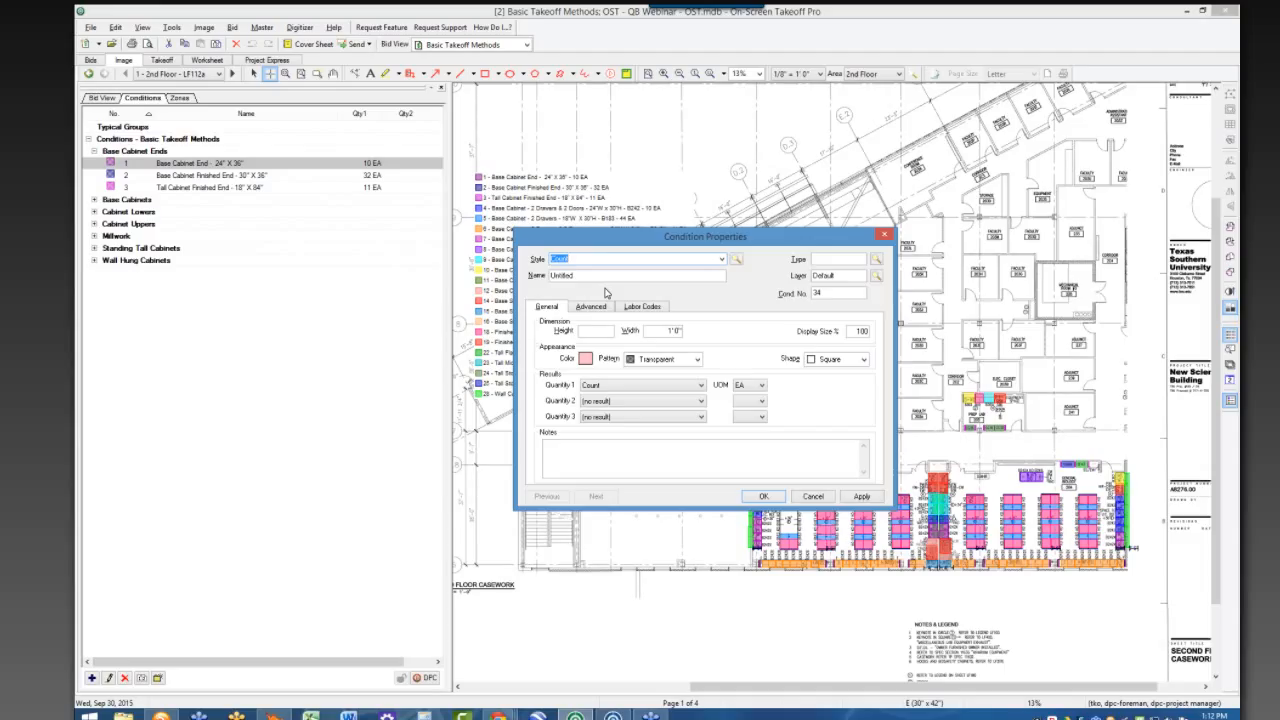
{"action": "key", "text": "Tab"}
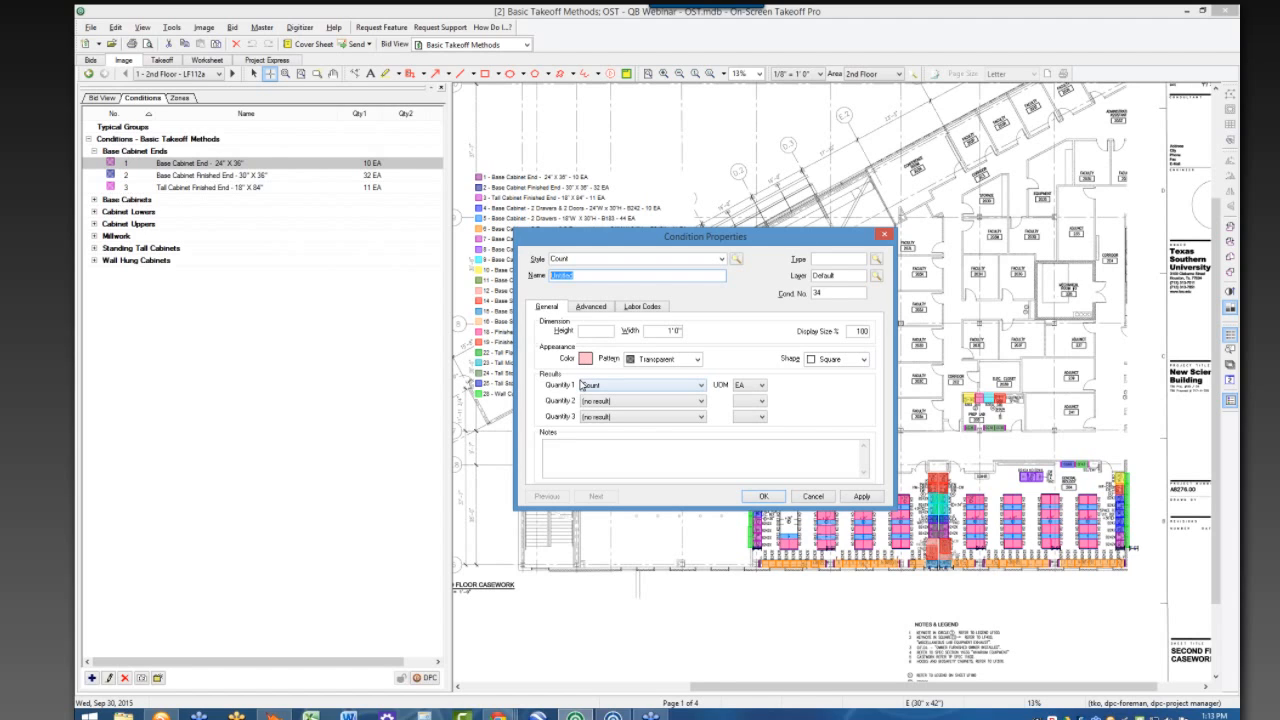
{"action": "left_click", "coordinate": [585, 360]}
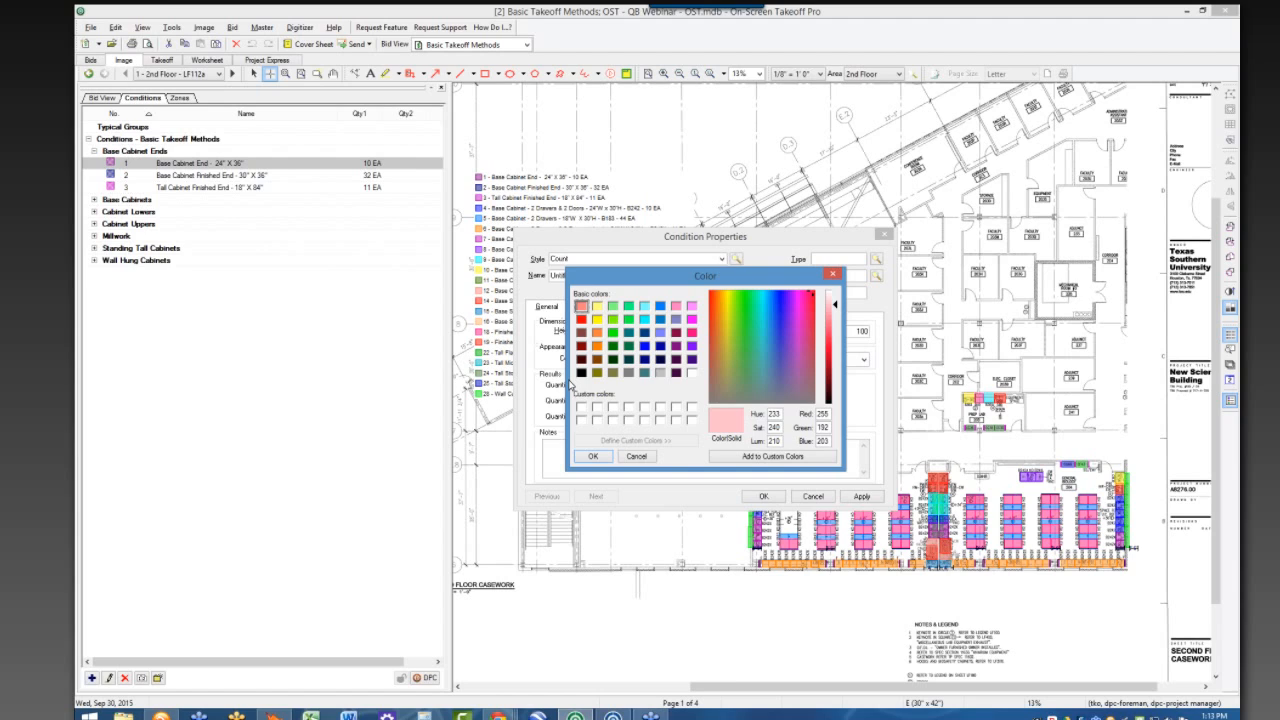
{"action": "left_click", "coordinate": [593, 455]}
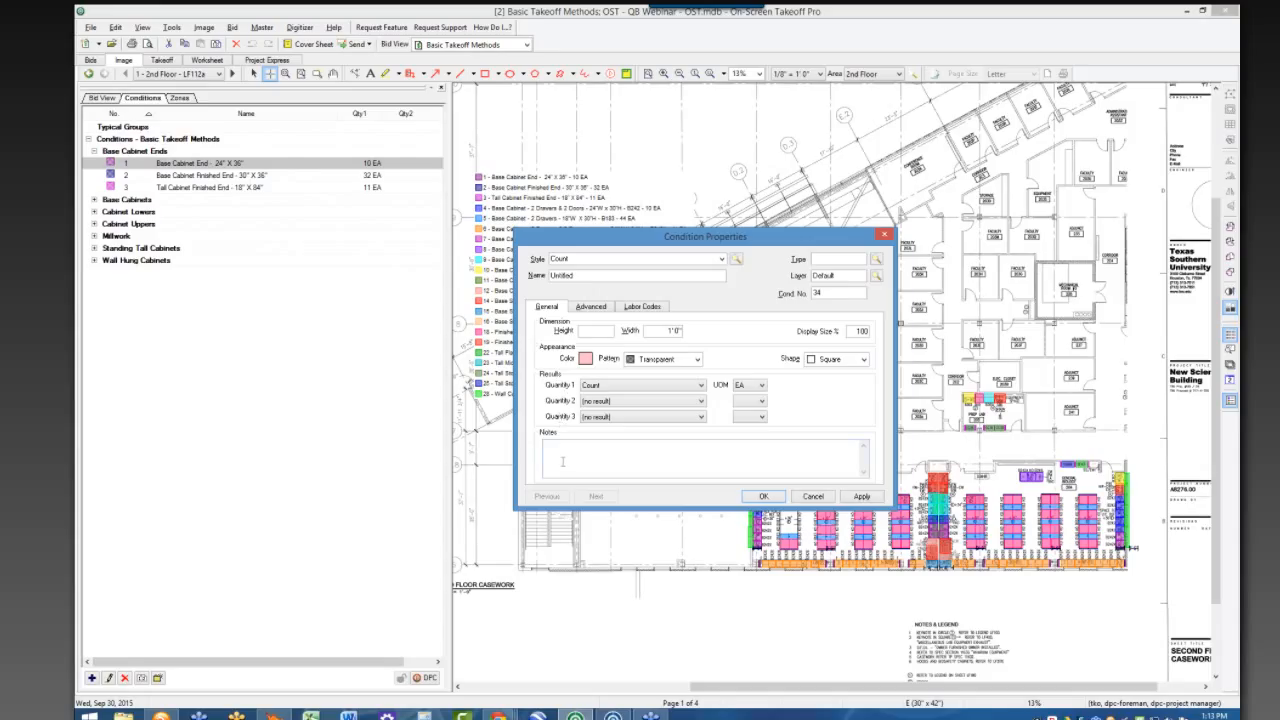
{"action": "left_click", "coordinate": [562, 461]}
{"action": "left_click", "coordinate": [811, 497]}
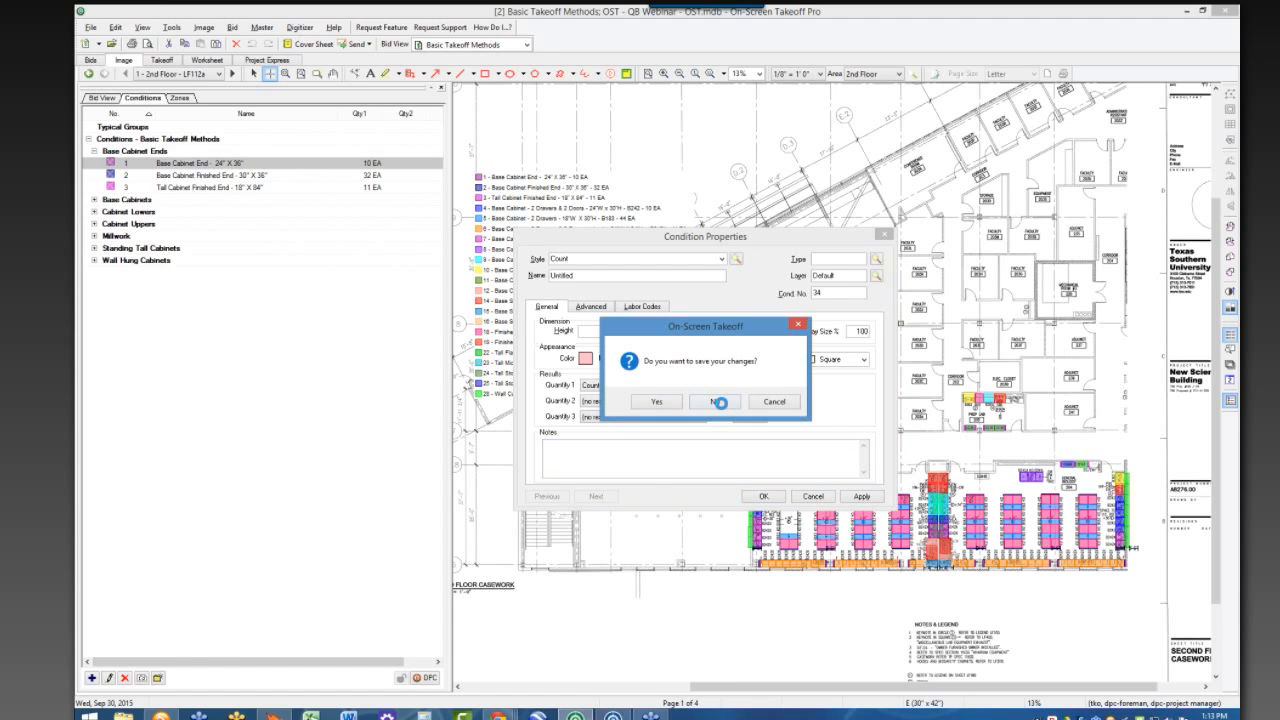
{"action": "left_click", "coordinate": [718, 402]}
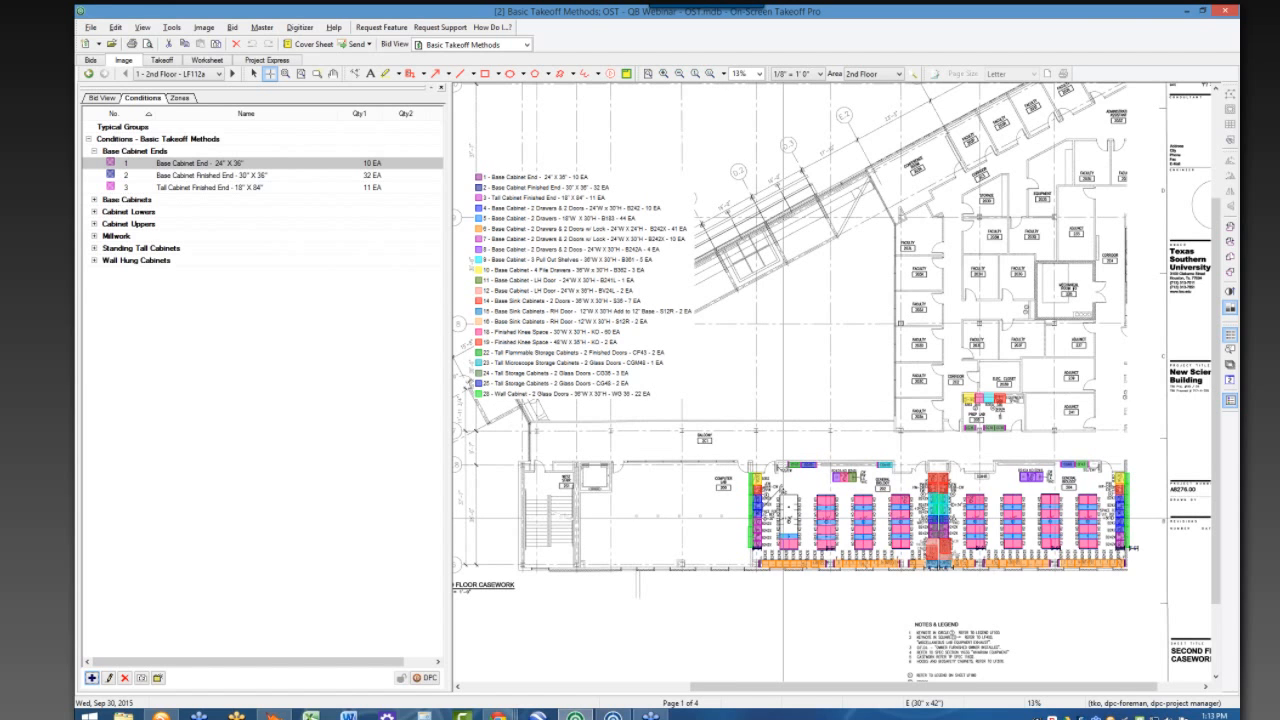
- Activate the Finished Knee Space - 30"W X 30"H - KO condition from its existing takeoff on the partly counted General Biology 202 table
{"action": "scroll", "coordinate": [783, 545], "scroll_direction": "up", "scroll_amount": 3}
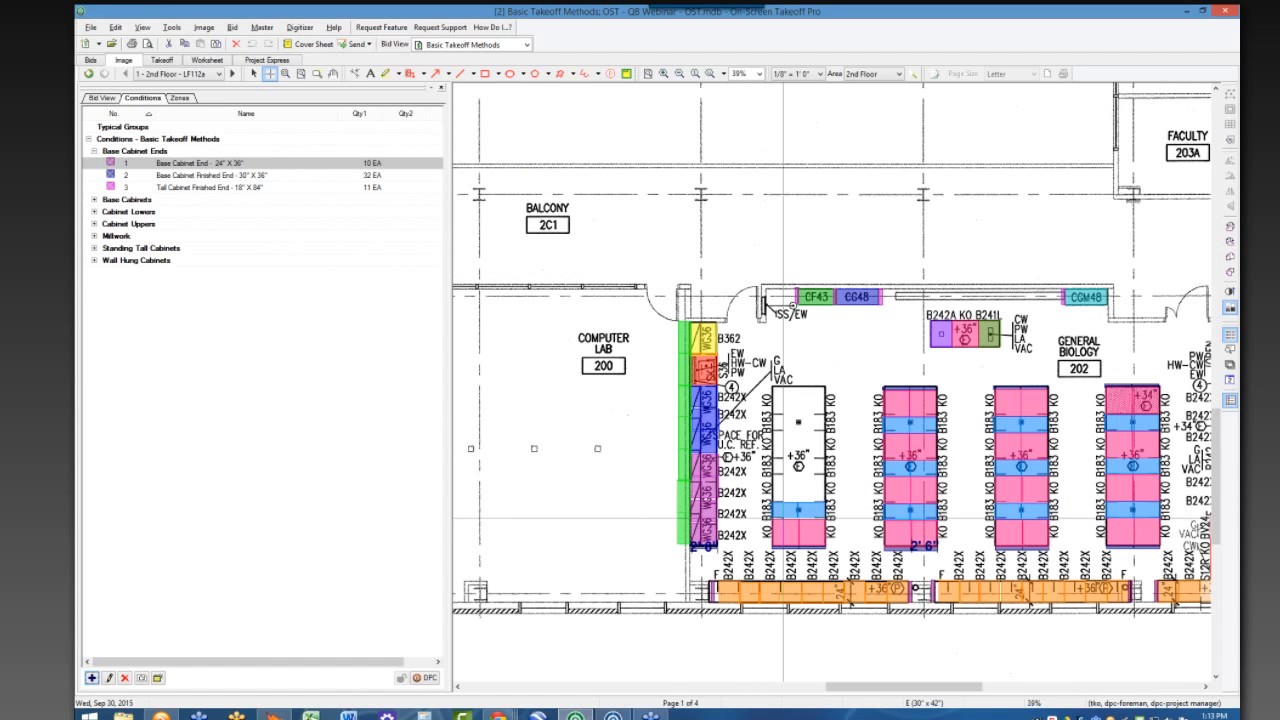
{"action": "middle_click_drag", "start_coordinate": [783, 518], "coordinate": [557, 399]}
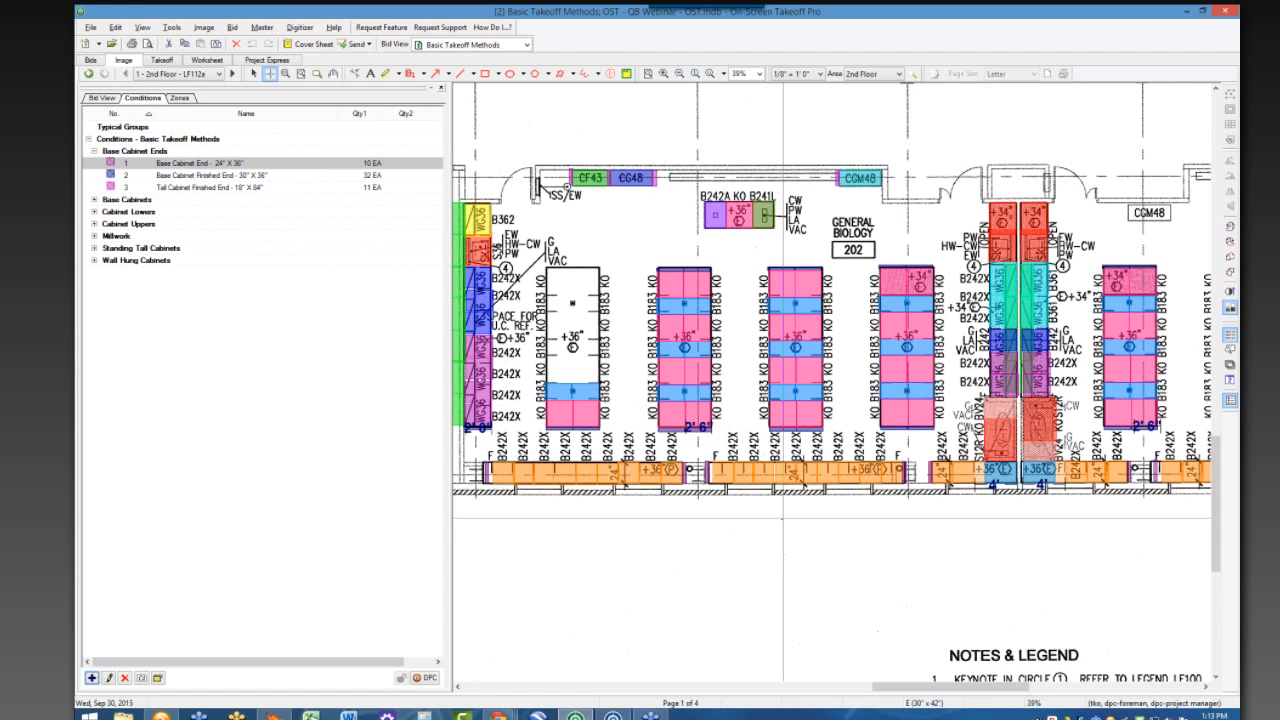
{"action": "key", "text": "Insert"}
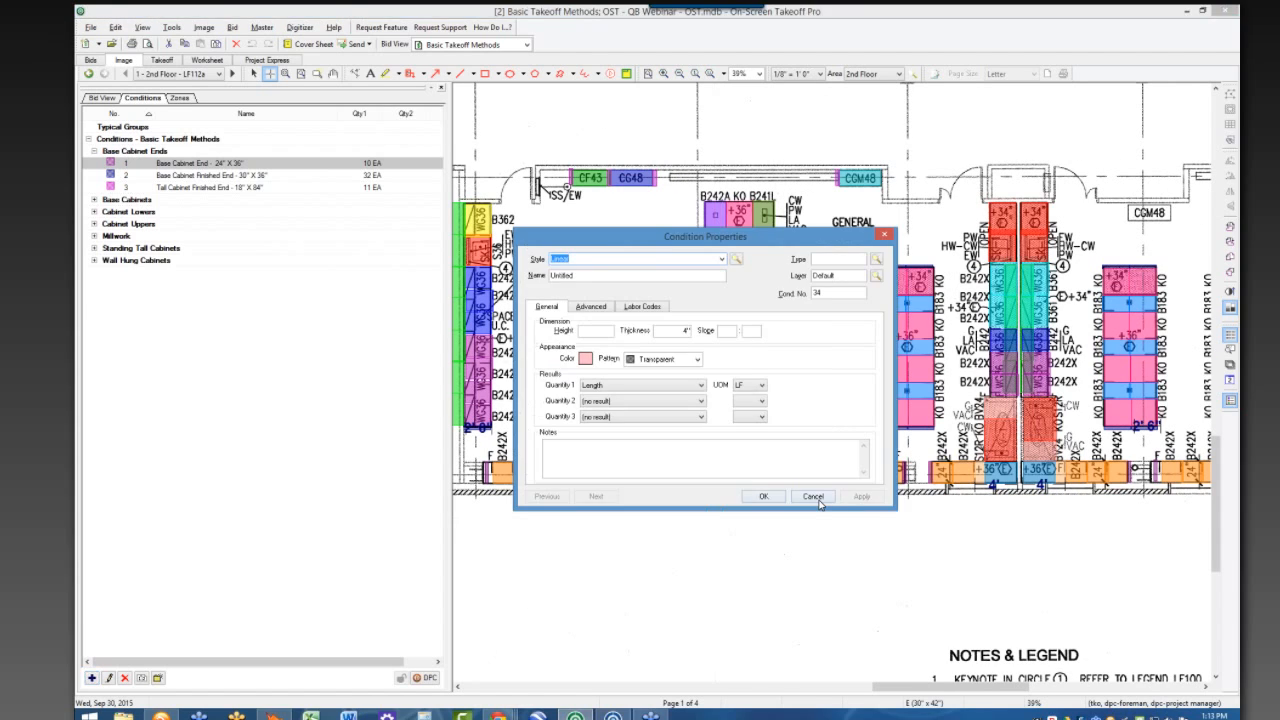
{"action": "left_click", "coordinate": [816, 497]}
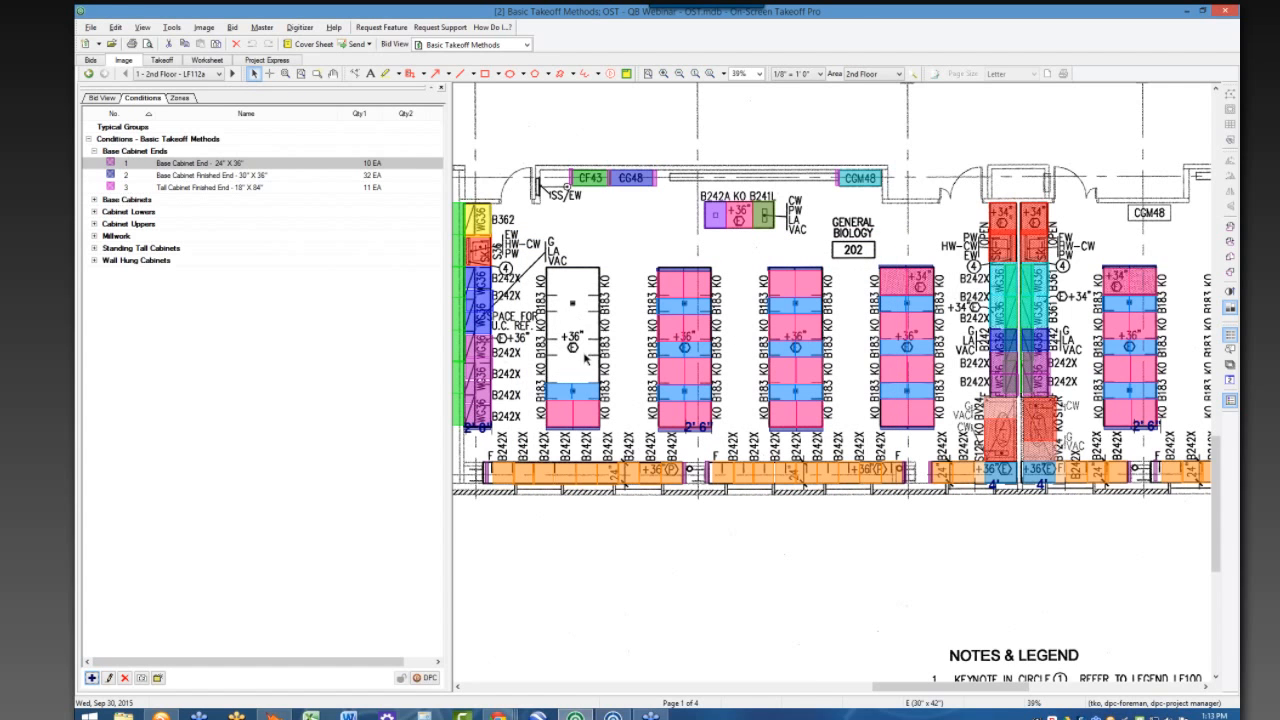
{"action": "left_click", "coordinate": [580, 417]}
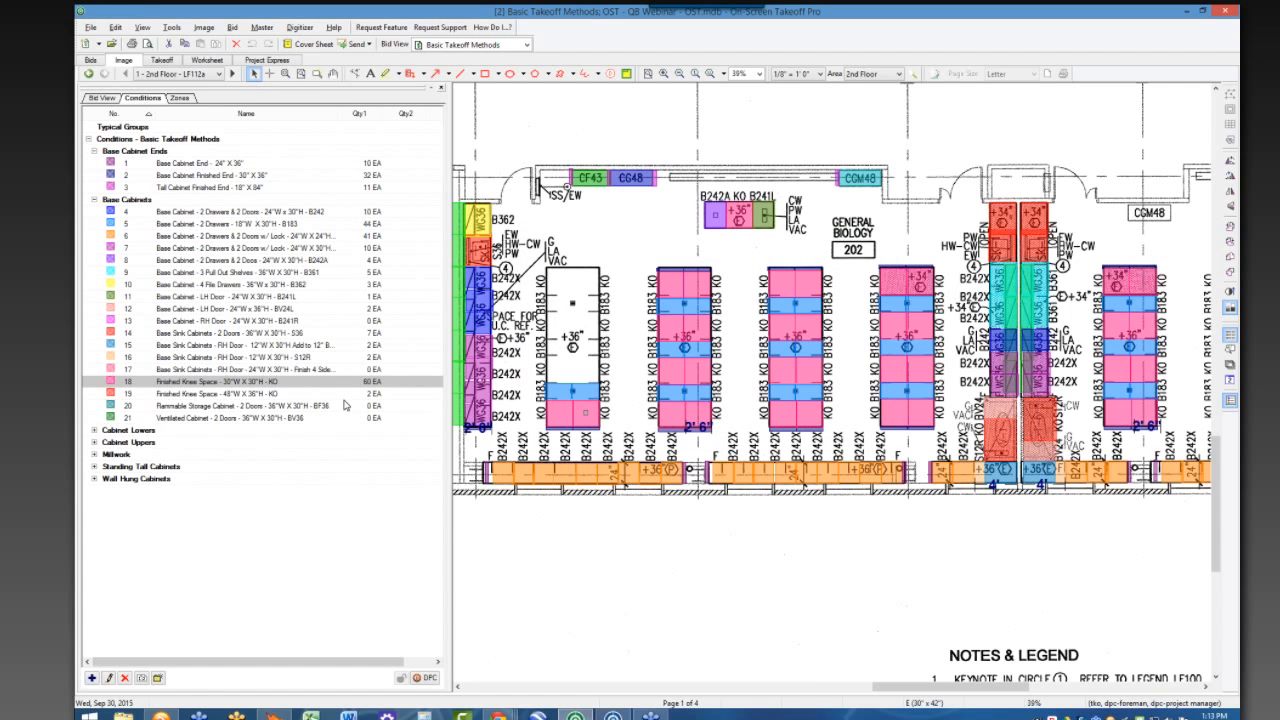
{"action": "left_click", "coordinate": [272, 384]}
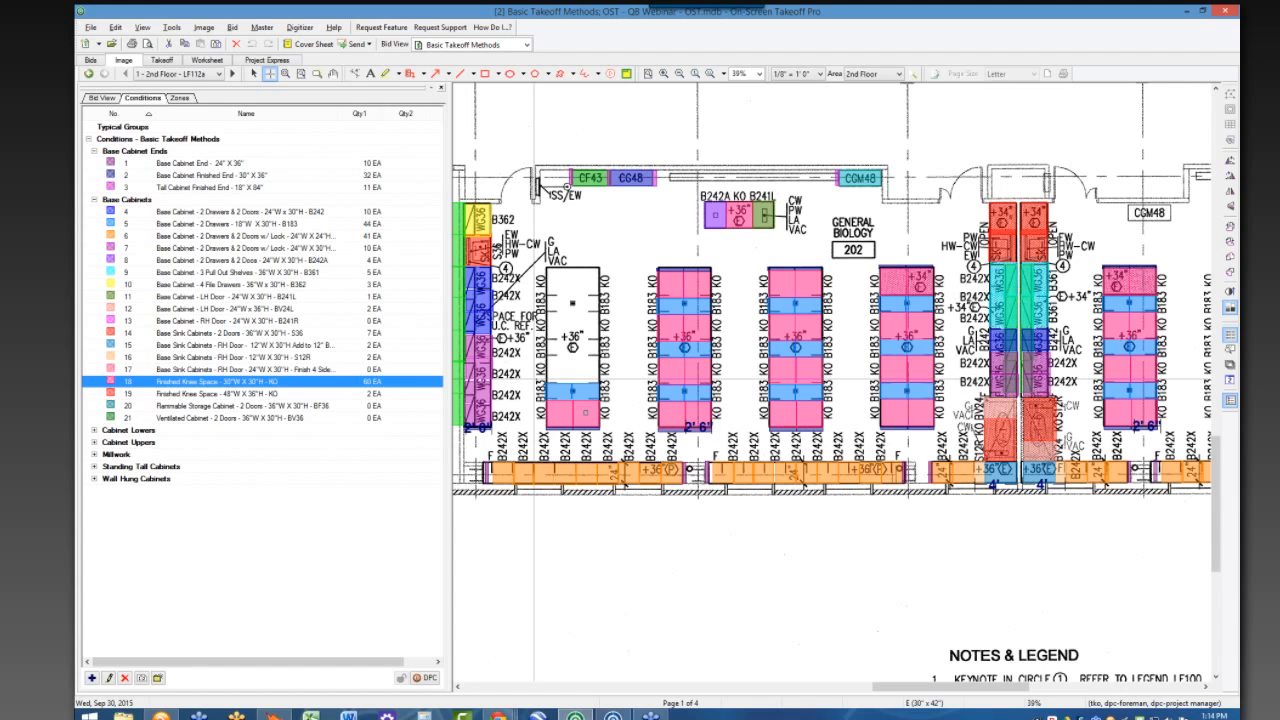
- Place one knee space count below the plan and move it into the open left-hand space above the sink on the partly counted table
{"action": "left_click", "coordinate": [596, 560]}
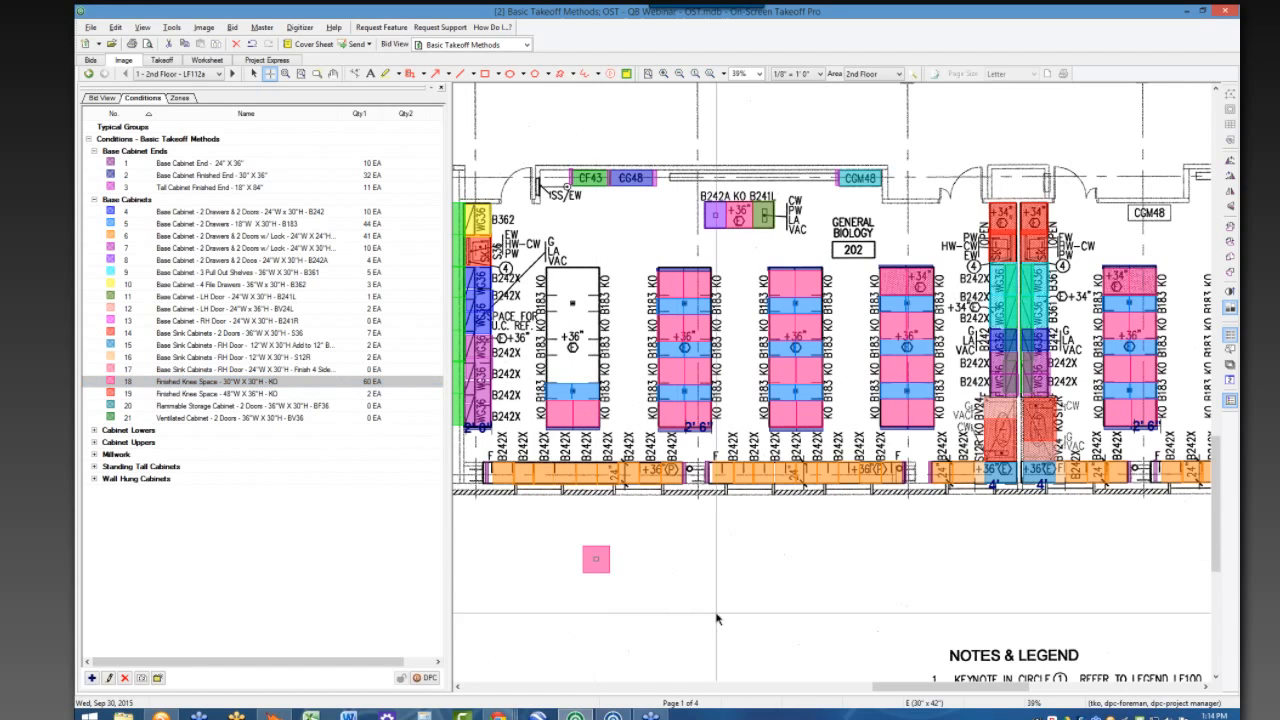
{"action": "key", "text": "Escape"}
{"action": "mouse_move", "coordinate": [598, 562]}
{"action": "left_mouse_down"}
{"action": "mouse_move", "coordinate": [606, 531]}
{"action": "mouse_move", "coordinate": [606, 574]}
{"action": "mouse_move", "coordinate": [558, 369]}
{"action": "left_mouse_up"}
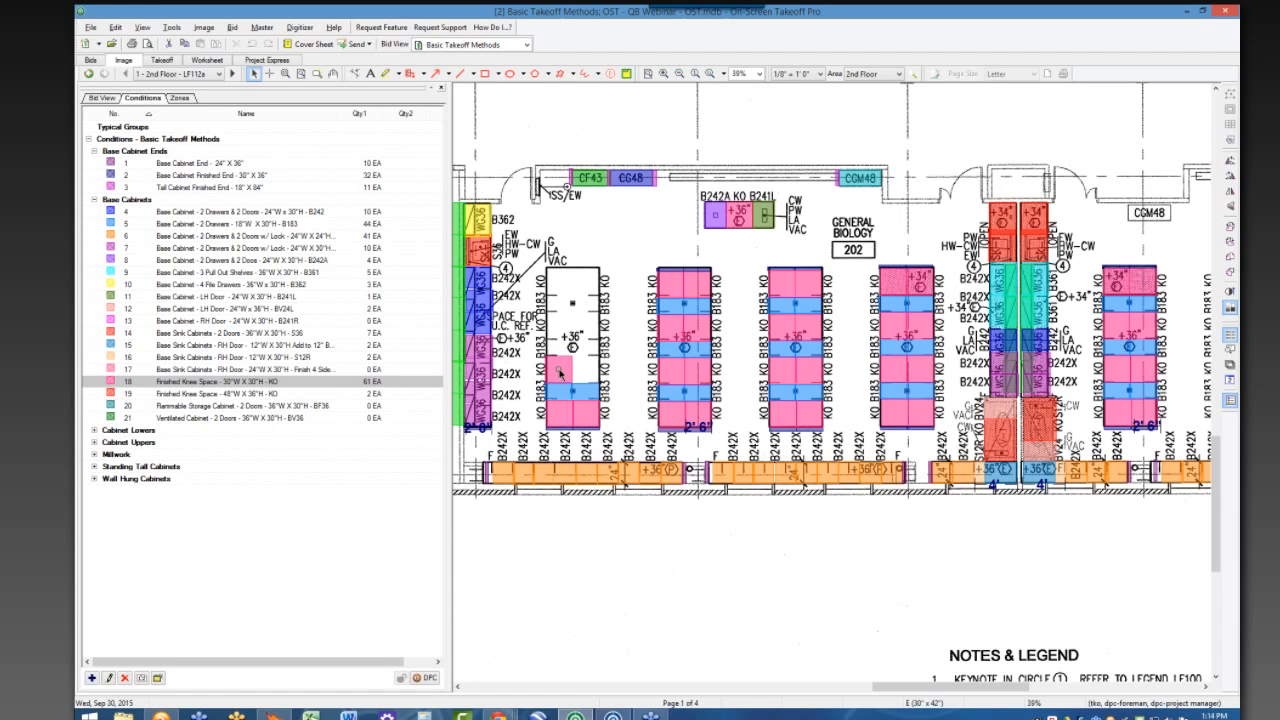
{"action": "key", "text": "Escape"}
- Place a second knee space count beside the first one on the table and check the condition's updated quantity
{"action": "left_click", "coordinate": [585, 370]}
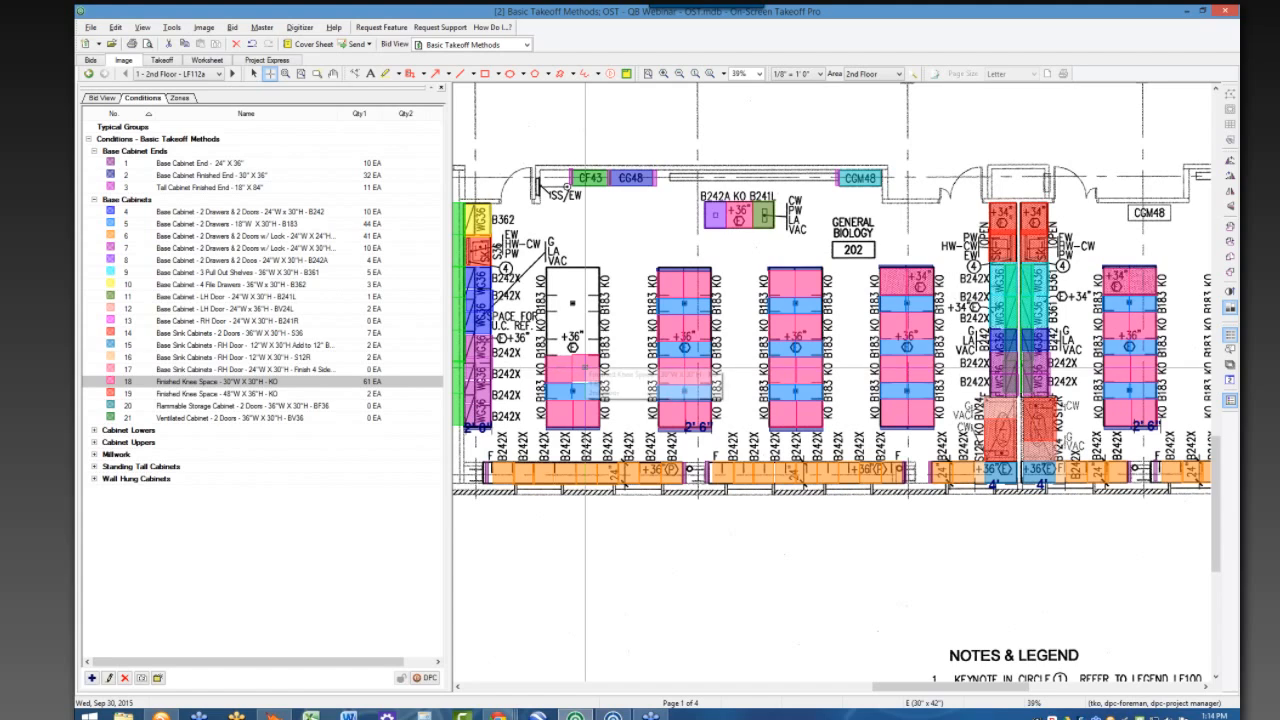
{"action": "key", "text": "Escape"}
{"action": "left_click", "coordinate": [585, 371]}
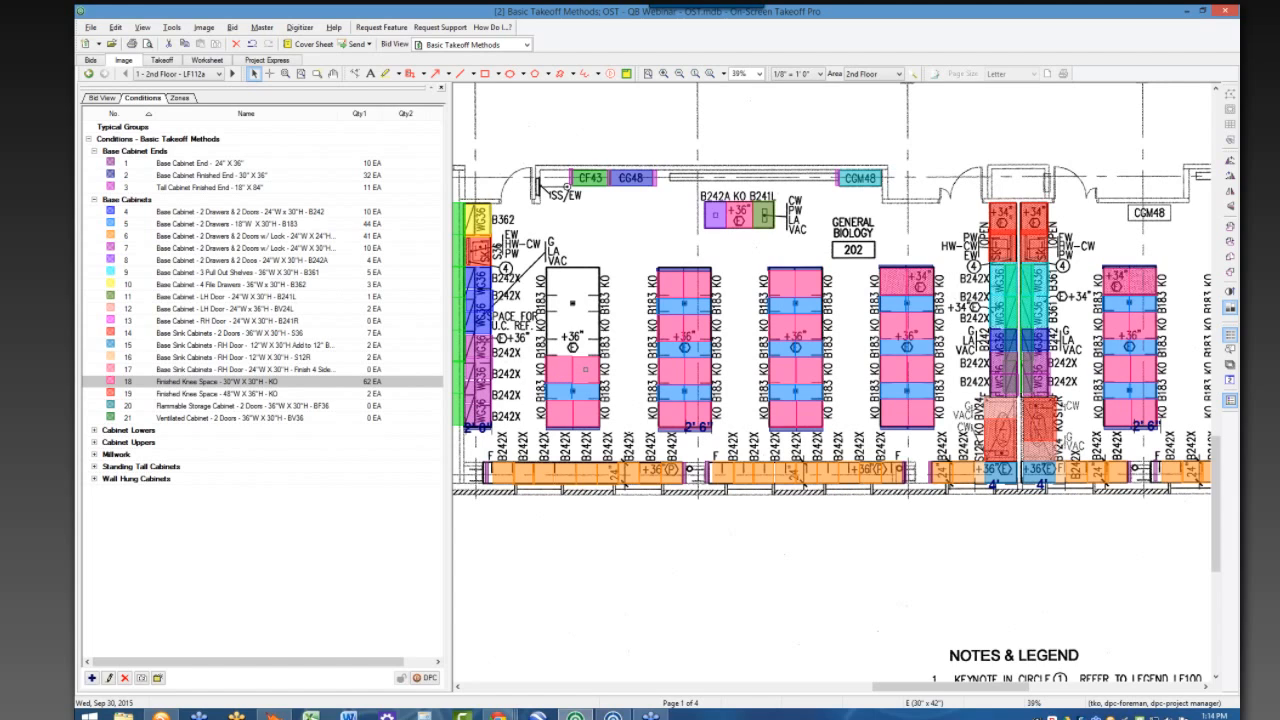
{"action": "right_click", "coordinate": [660, 438]}
{"action": "left_click", "coordinate": [355, 383]}
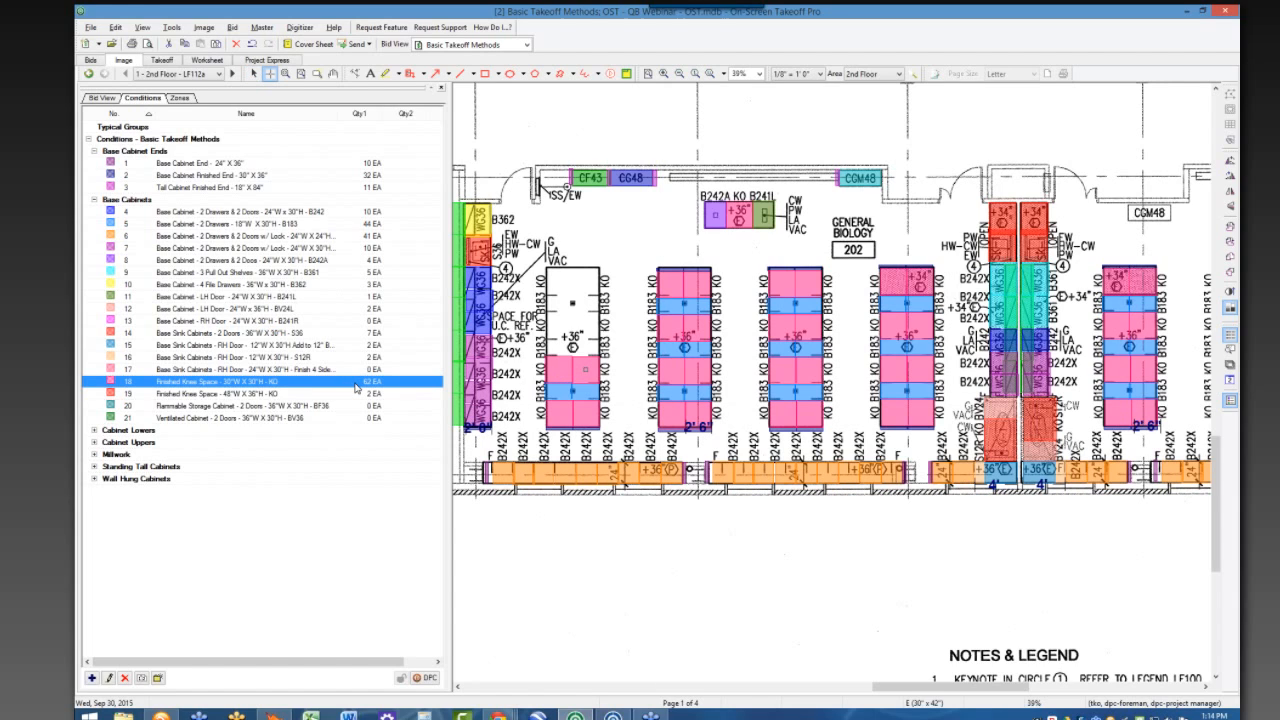
- Expand the Cabinet Lowers and Cabinet Uppers groups and draw a Cabinet Lowers run about 16' 1" long between CG48 and CGM48
{"action": "left_click", "coordinate": [94, 430]}
{"action": "left_click", "coordinate": [94, 455]}
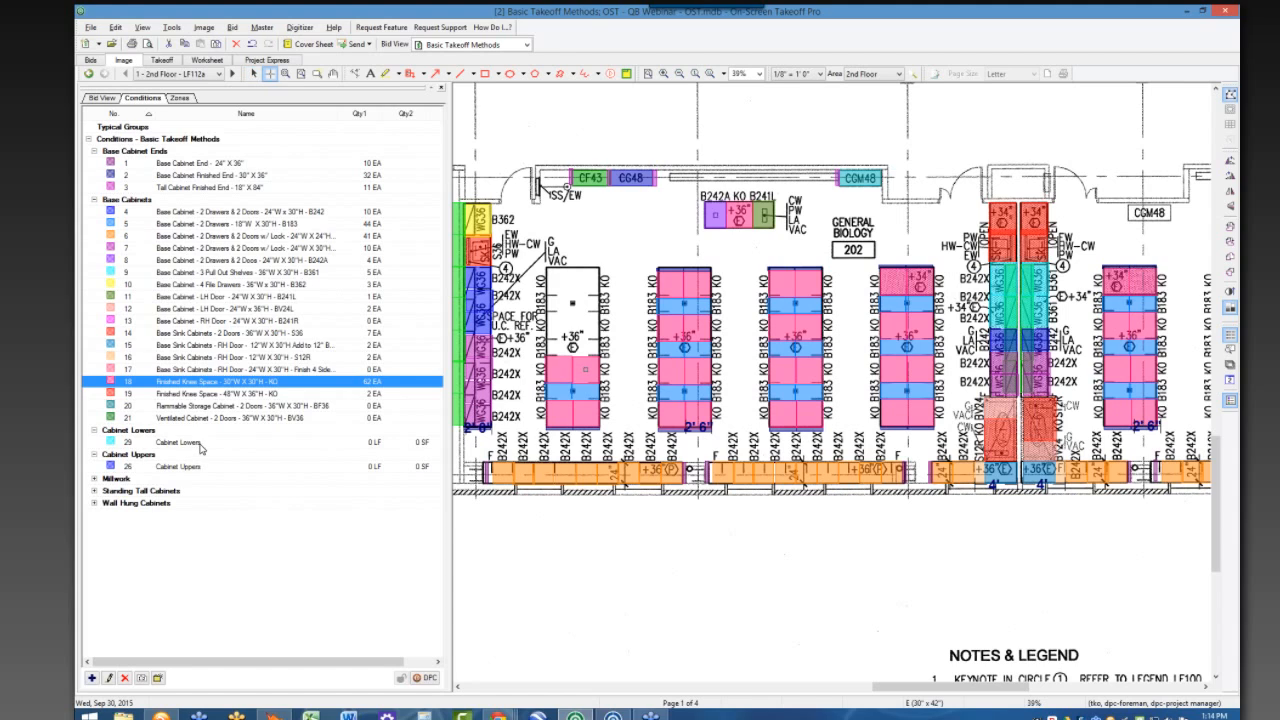
{"action": "left_click", "coordinate": [200, 442]}
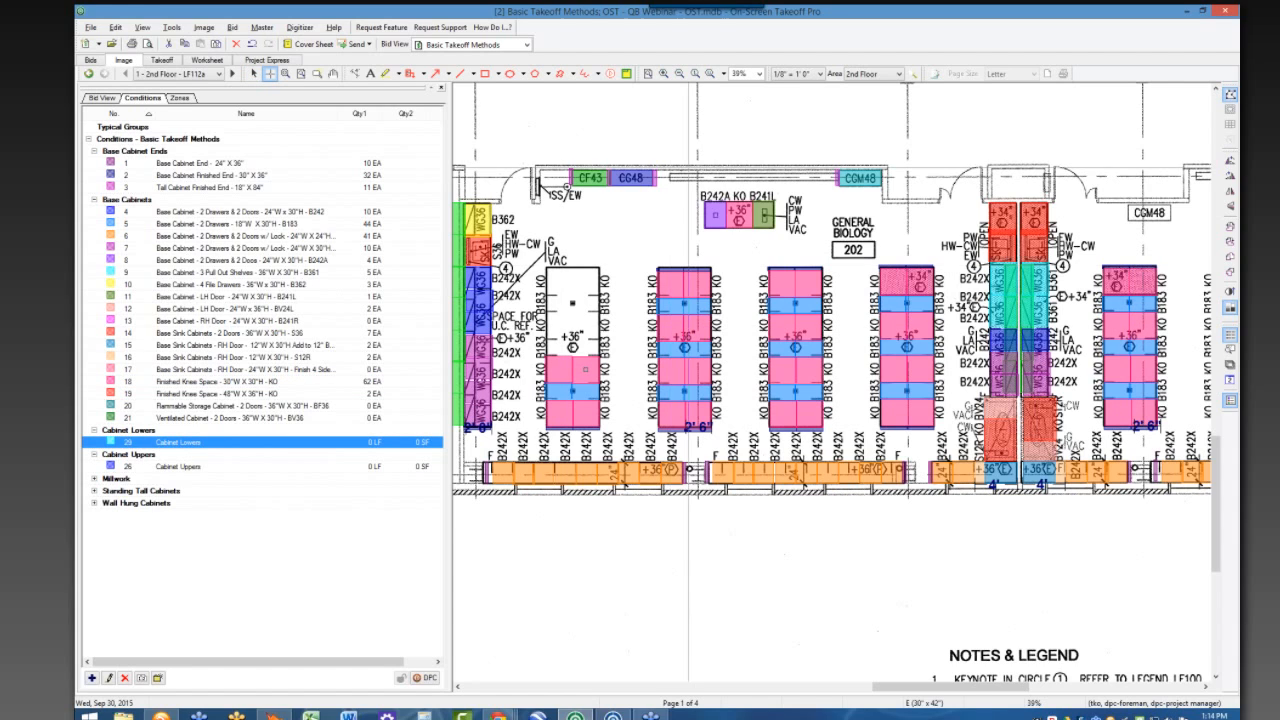
{"action": "left_click", "coordinate": [668, 178]}
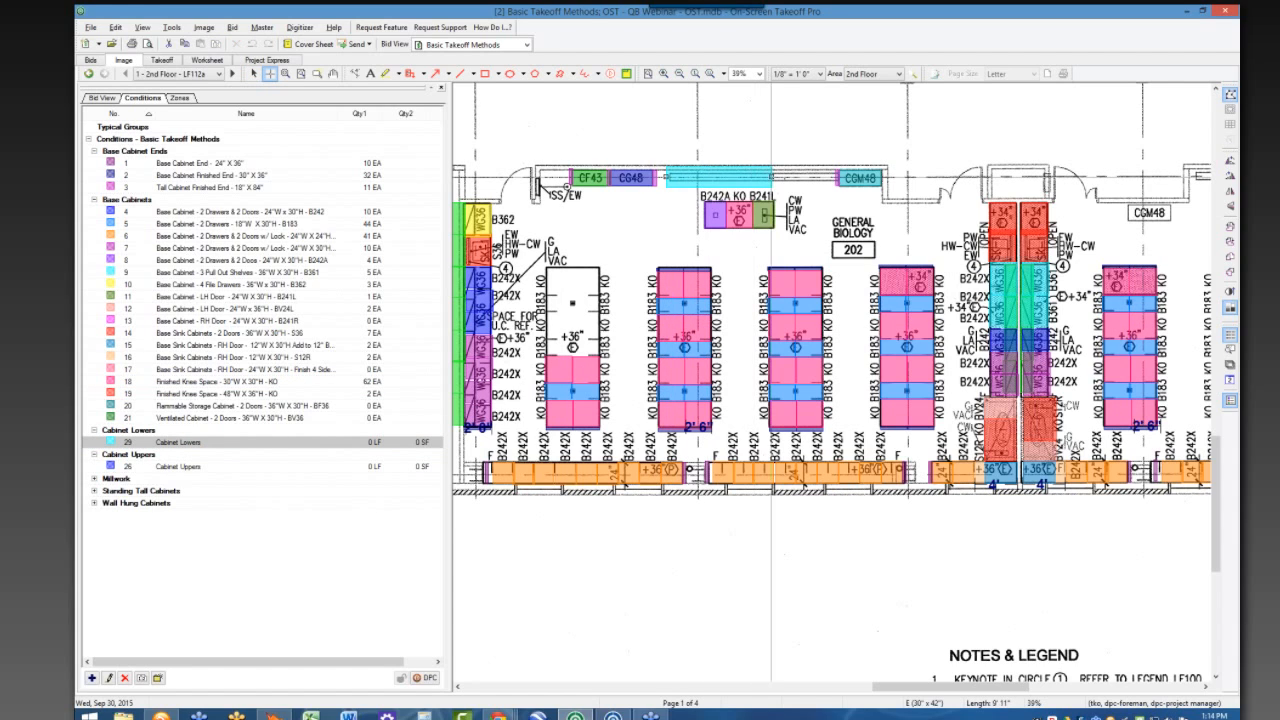
{"action": "left_click", "coordinate": [838, 178]}
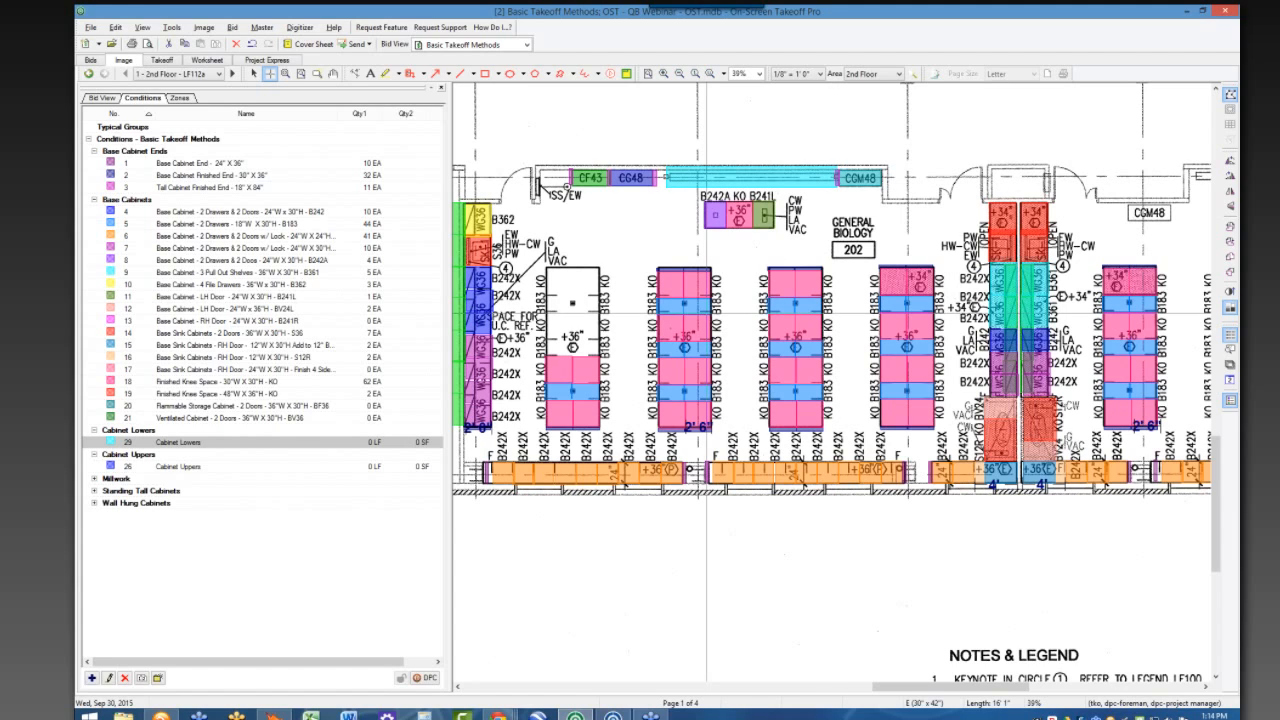
- Check the Cabinet Lowers quantities and review the height, thickness and result settings in its condition properties
{"action": "left_click", "coordinate": [387, 445]}
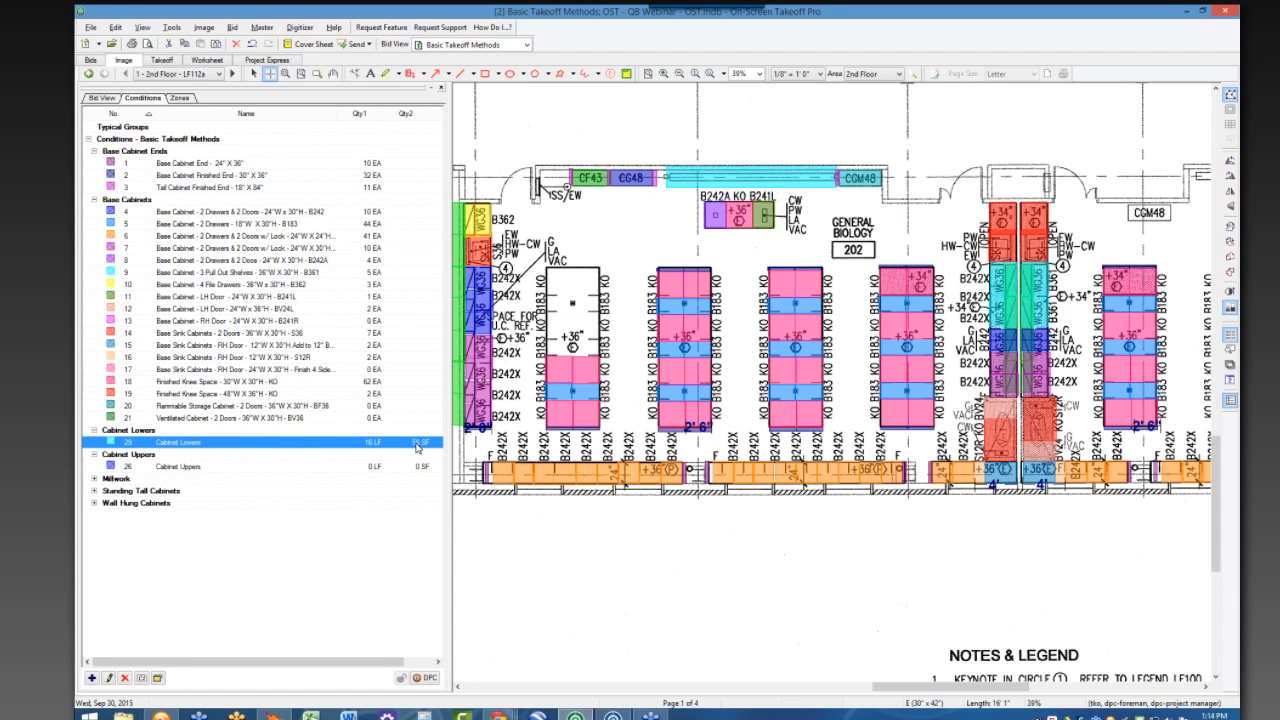
{"action": "double_click", "coordinate": [418, 447]}
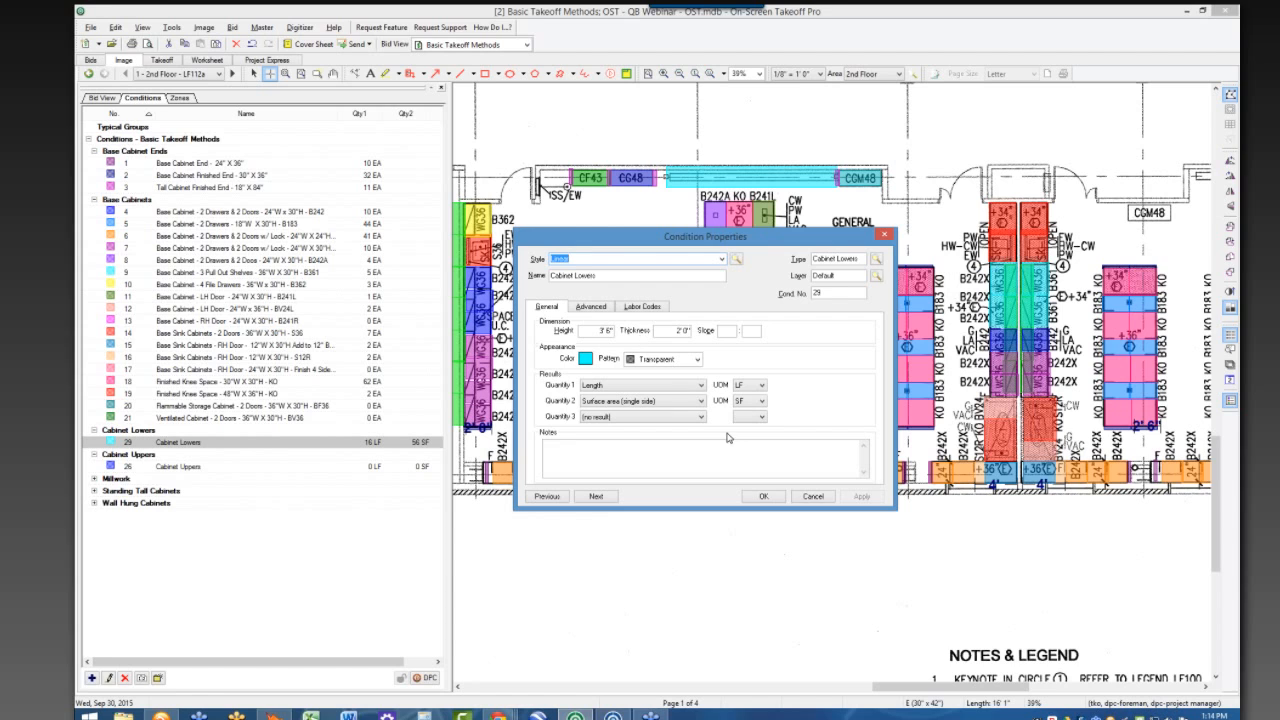
{"action": "left_click", "coordinate": [766, 498]}
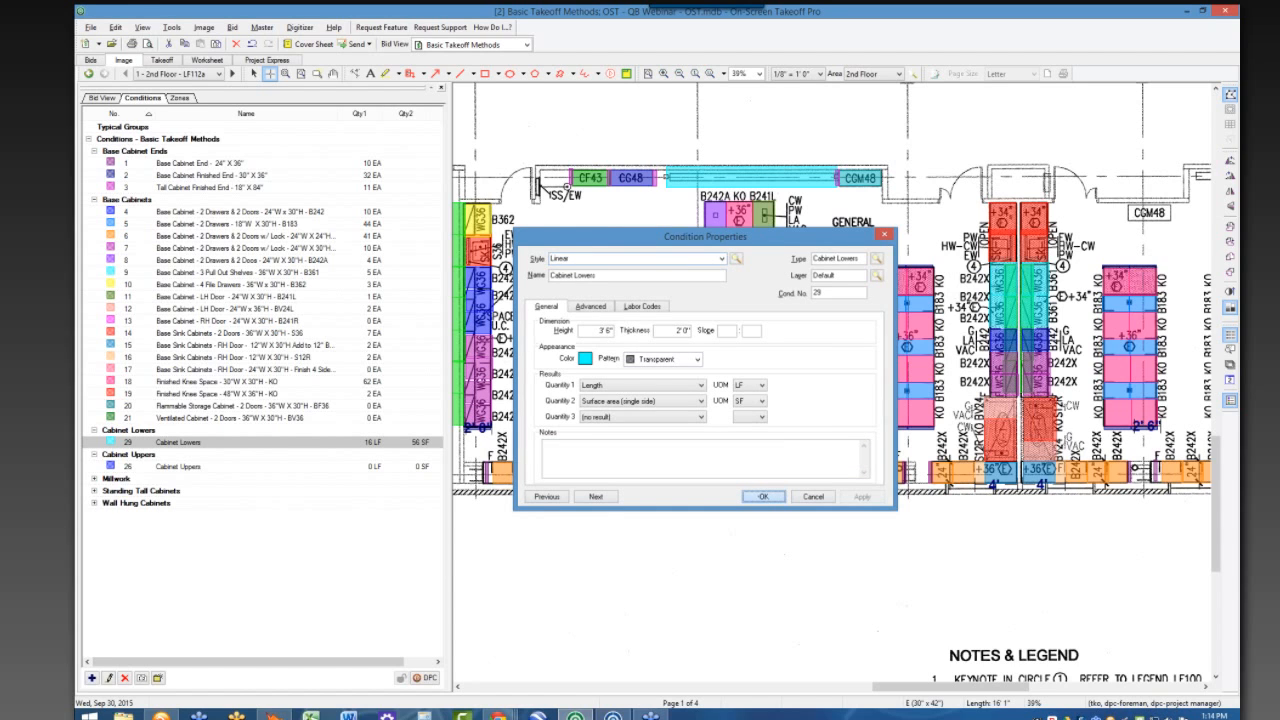
- Create a new condition with the Area style and name it Sample
{"action": "scroll", "coordinate": [716, 488], "scroll_direction": "down", "scroll_amount": 1}
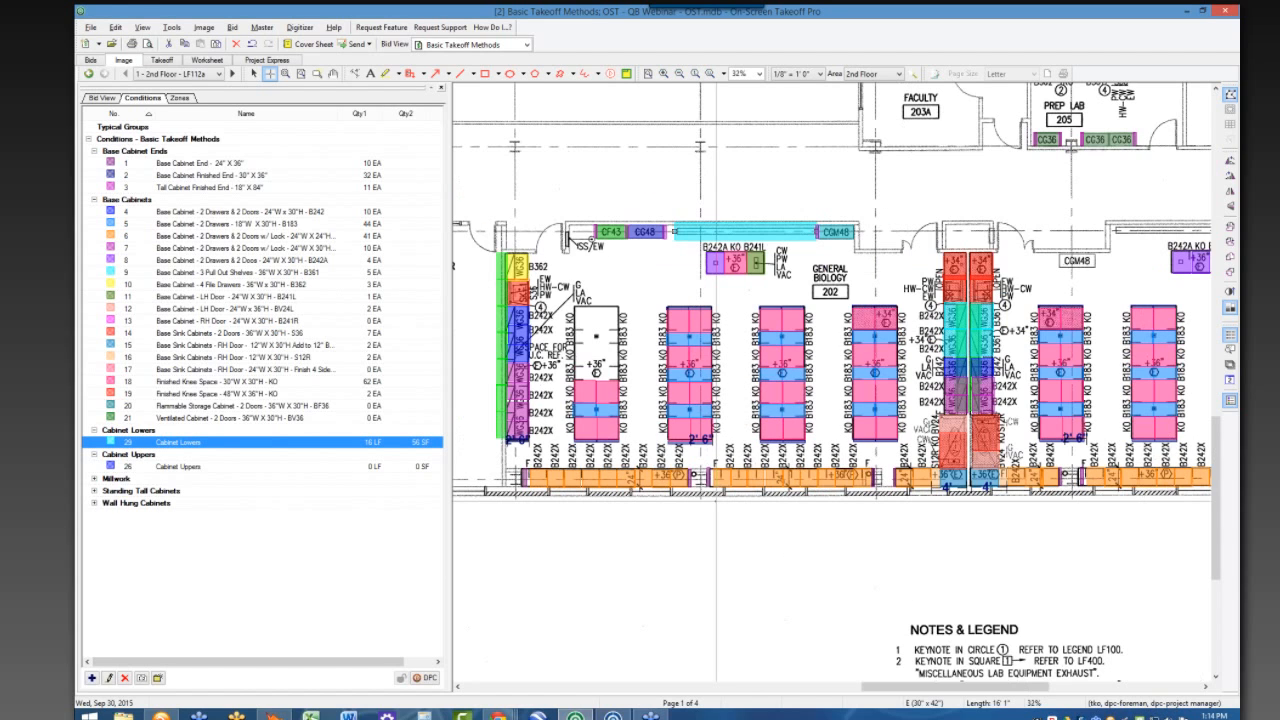
{"action": "scroll", "coordinate": [716, 488], "scroll_direction": "down", "scroll_amount": 1}
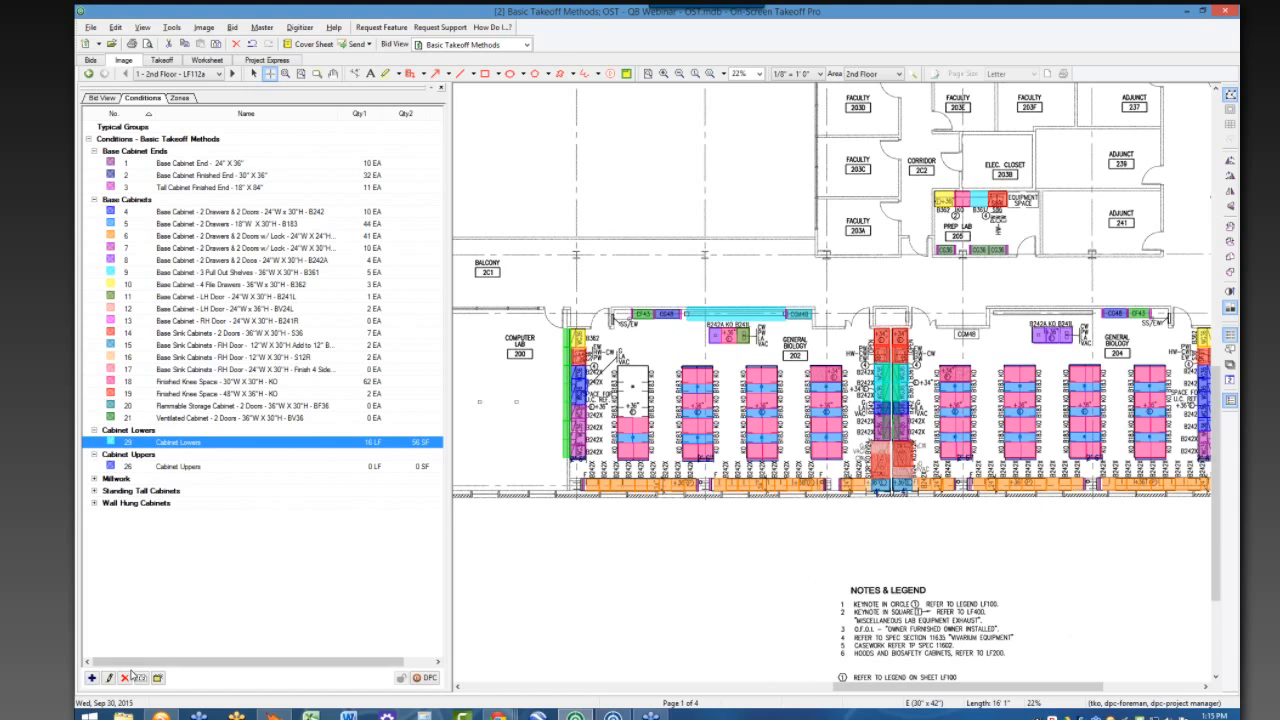
{"action": "left_click", "coordinate": [94, 678]}
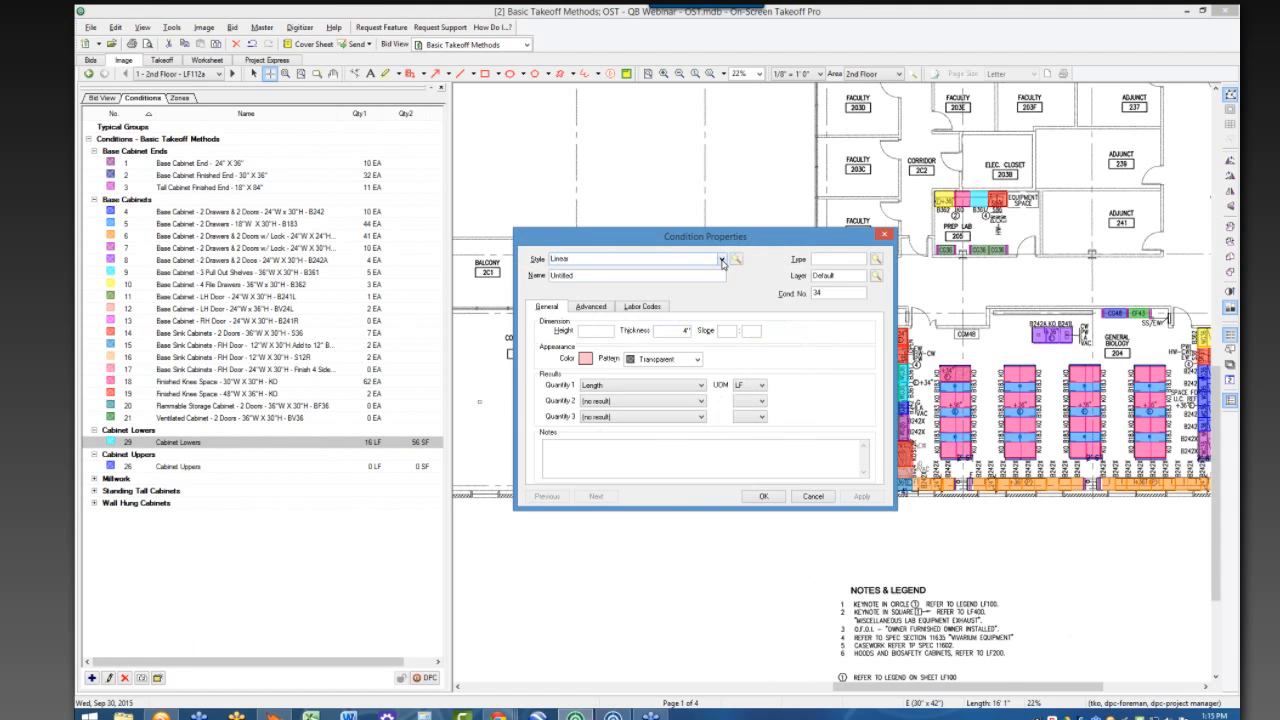
{"action": "left_click", "coordinate": [722, 259]}
{"action": "left_click", "coordinate": [570, 280]}
{"action": "left_click_drag", "start_coordinate": [600, 277], "coordinate": [556, 278]}
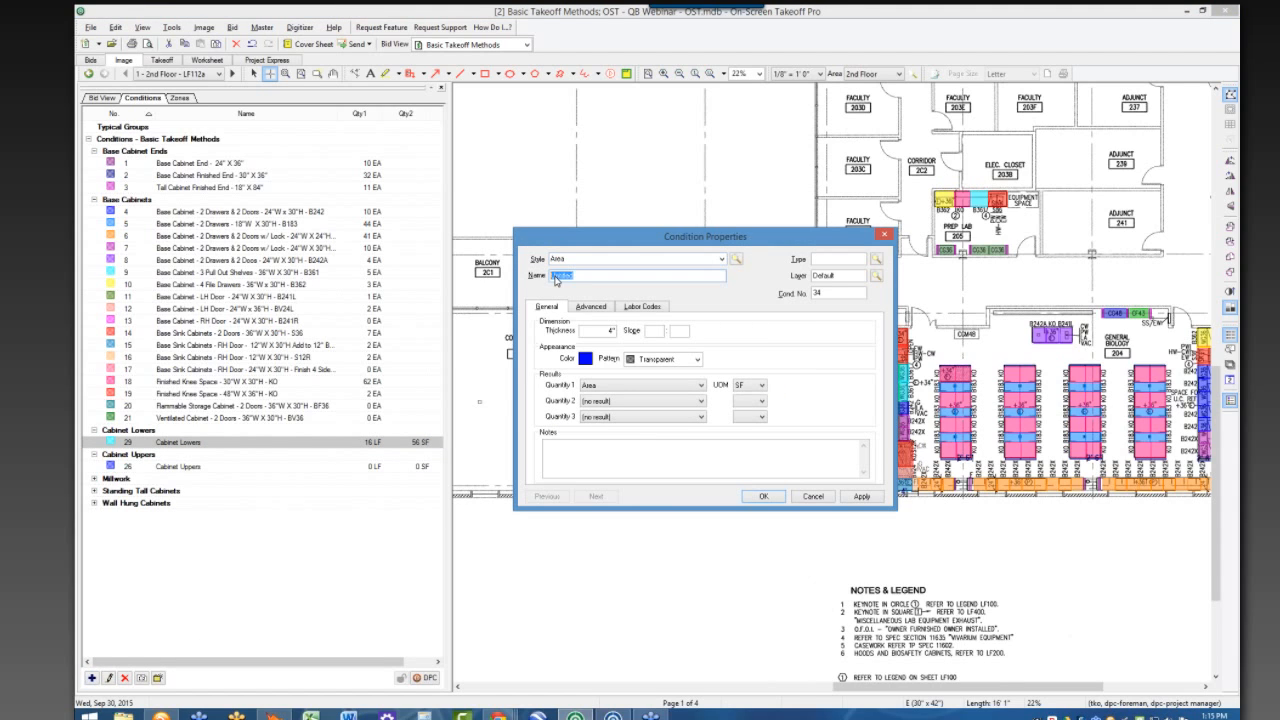
{"action": "type", "text": "Sample"}
{"action": "left_click", "coordinate": [756, 496]}
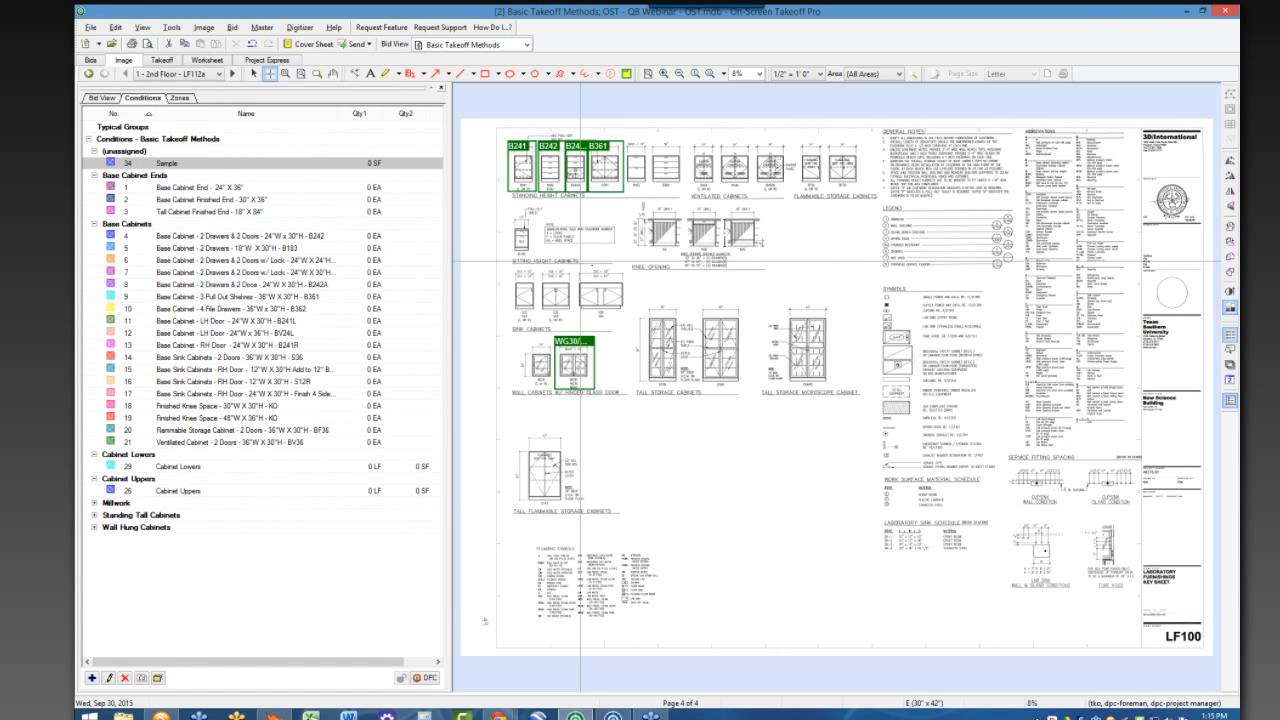
- On the Lab Casework Details page, take off the face of cabinet B362 as a Sample area of about 7 SF and check its quantity
{"action": "scroll", "coordinate": [668, 279], "scroll_direction": "up", "scroll_amount": 3, "text": "ctrl"}
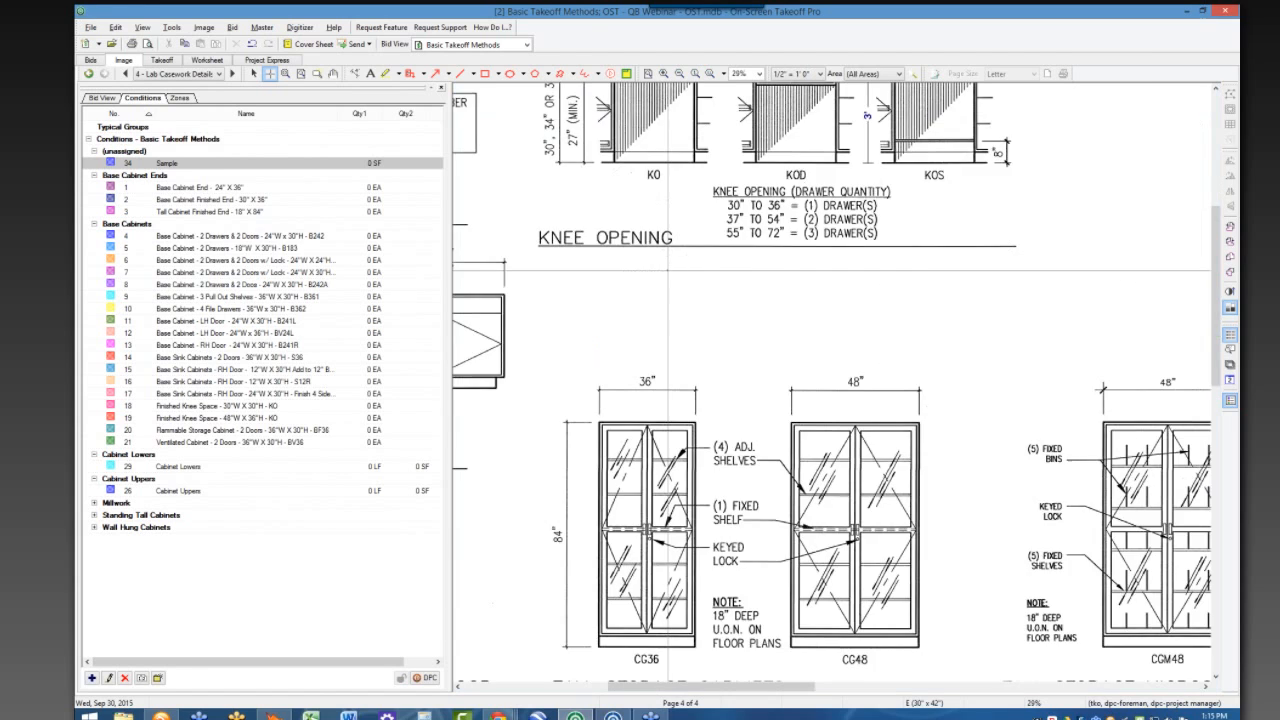
{"action": "scroll", "coordinate": [670, 290], "scroll_direction": "up", "scroll_amount": 3}
{"action": "scroll", "coordinate": [784, 381], "scroll_direction": "up", "scroll_amount": 1}
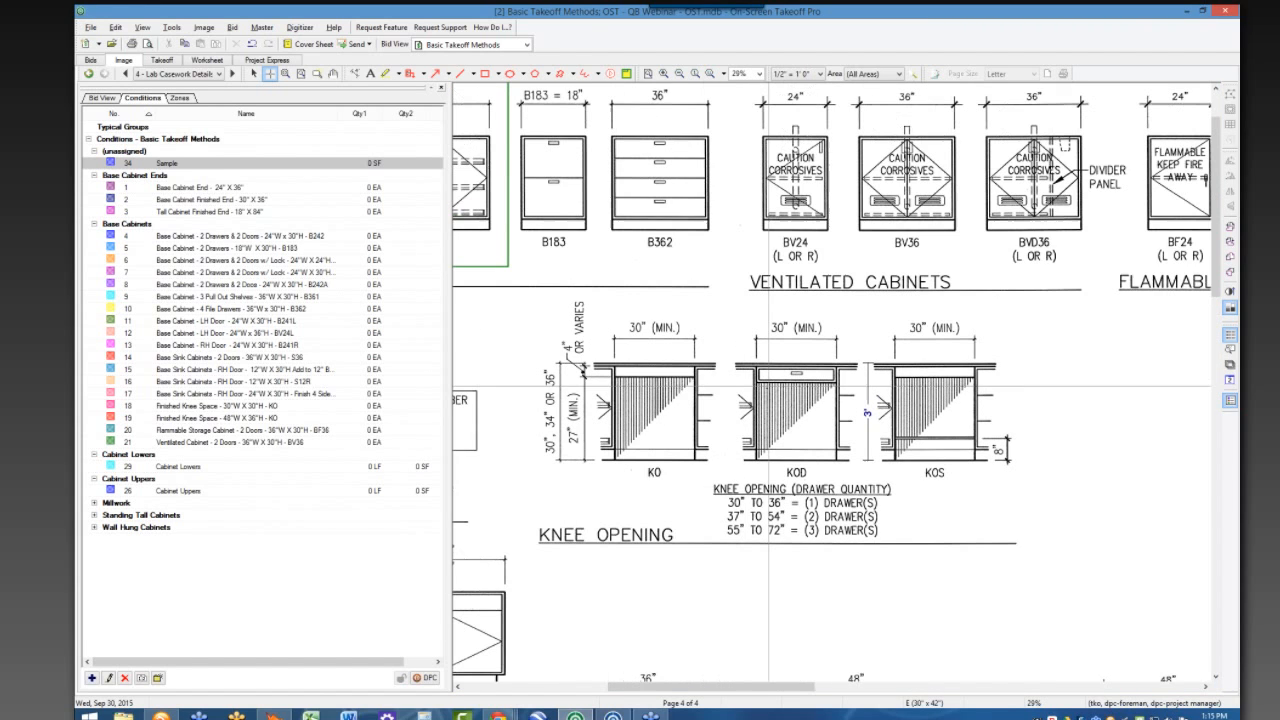
{"action": "scroll", "coordinate": [732, 368], "scroll_direction": "up", "scroll_amount": 1}
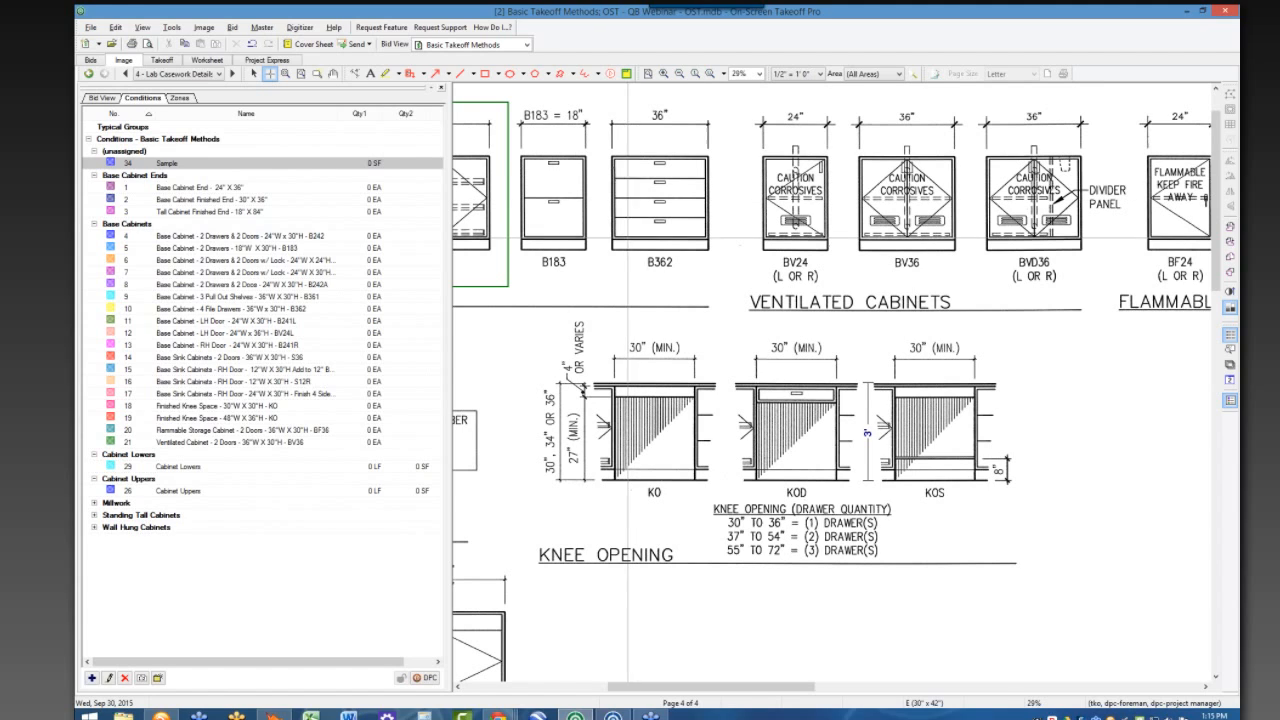
{"action": "left_click", "coordinate": [616, 160]}
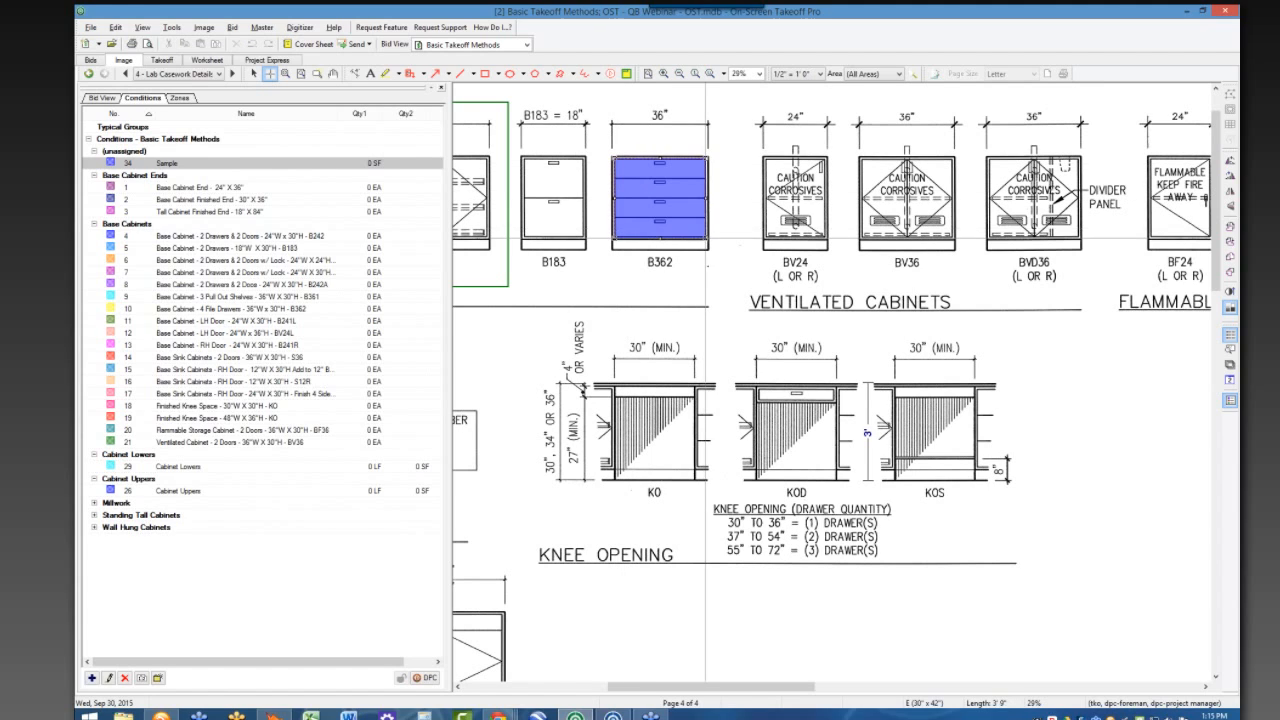
{"action": "left_click", "coordinate": [708, 242]}
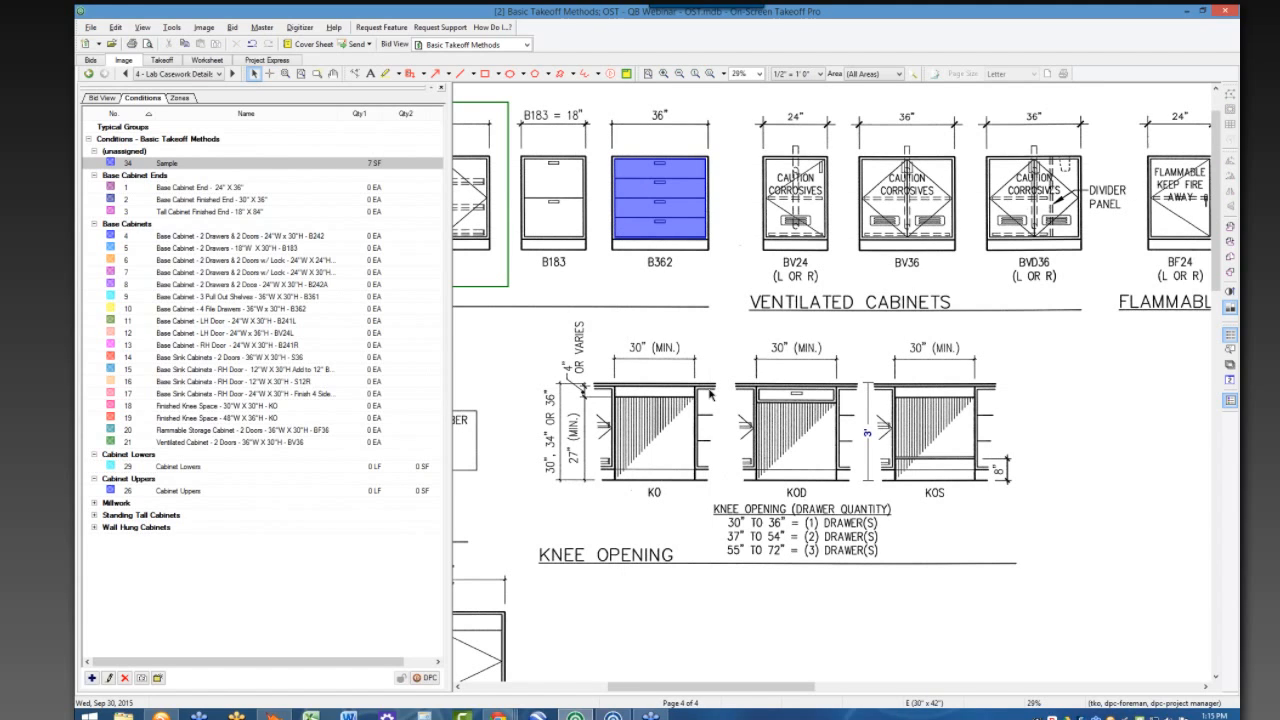
{"action": "left_click", "coordinate": [268, 163]}
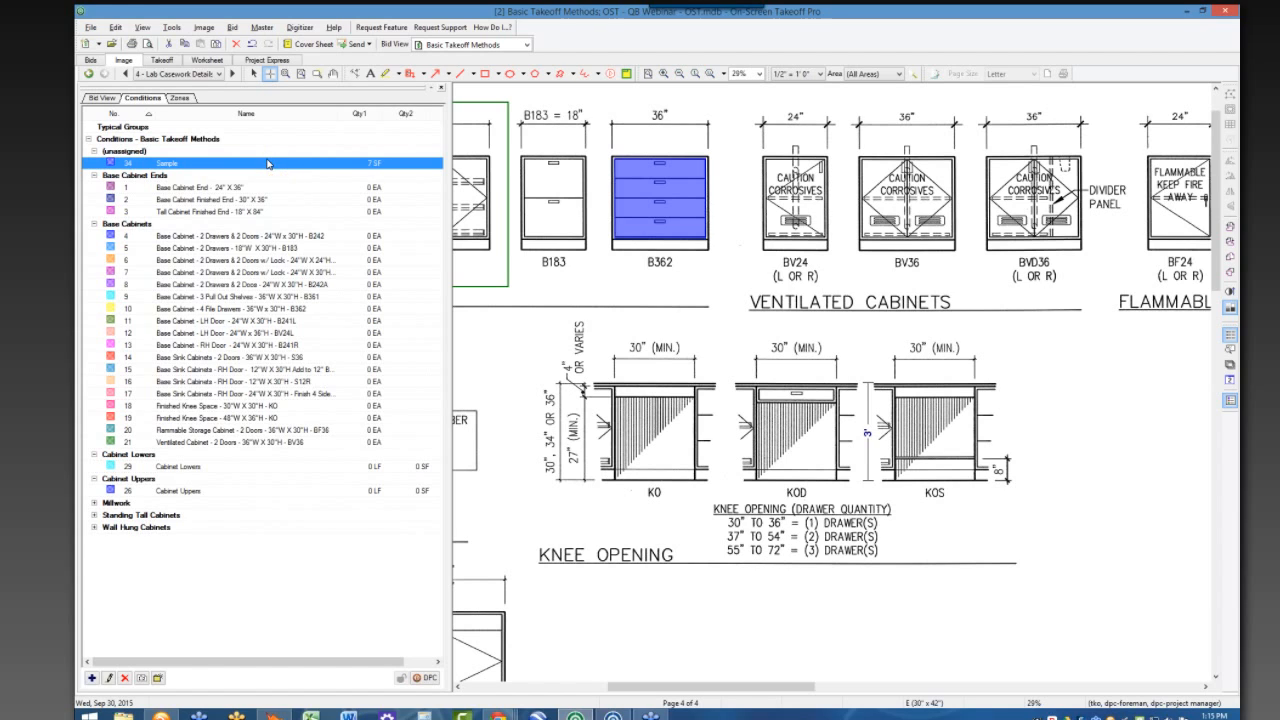
- Return to the 2nd Floor - LF112a page and review the bid areas defined in the cover sheet
{"action": "left_click", "coordinate": [205, 74]}
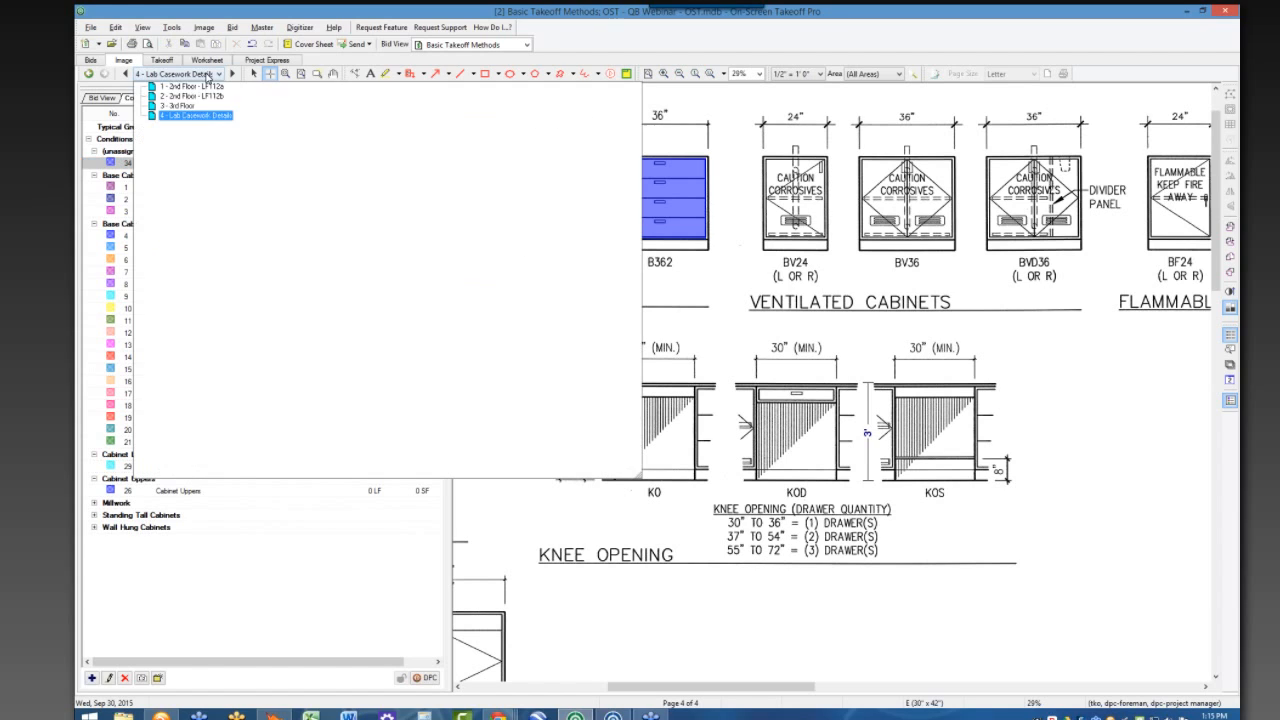
{"action": "left_click", "coordinate": [199, 87]}
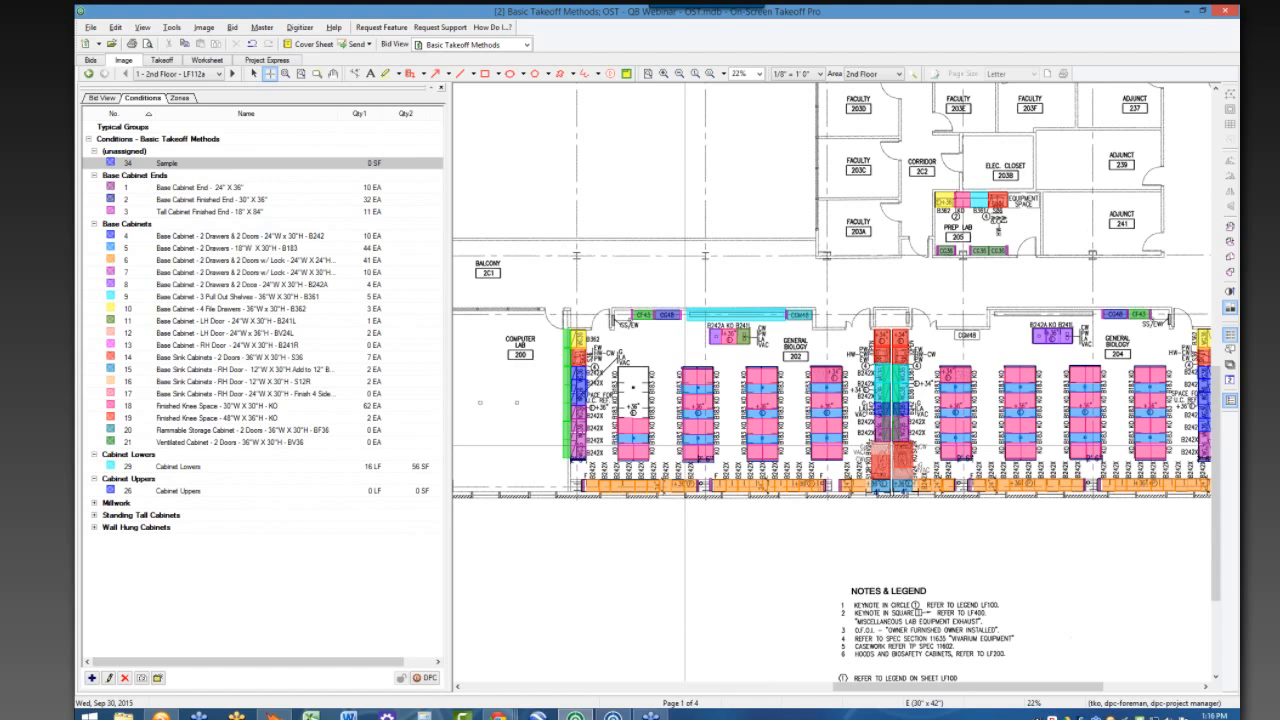
{"action": "left_click", "coordinate": [326, 44]}
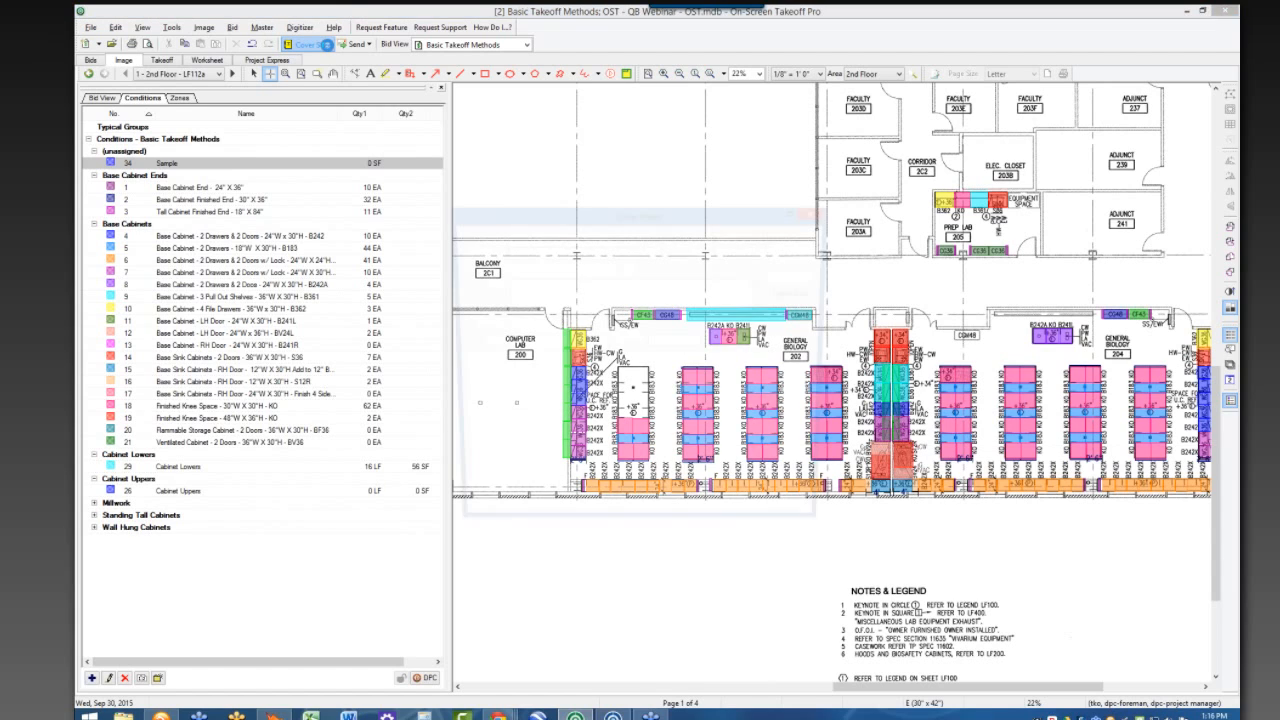
{"action": "left_click", "coordinate": [803, 277]}
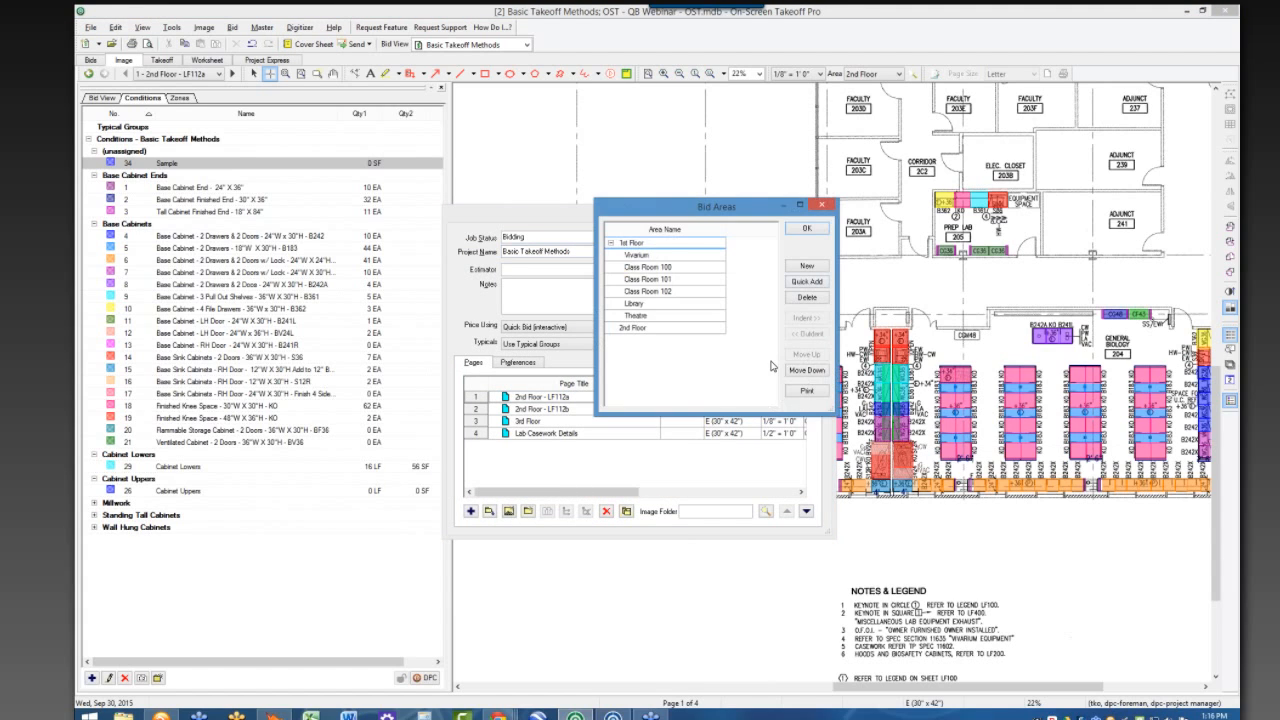
{"action": "left_click", "coordinate": [679, 267]}
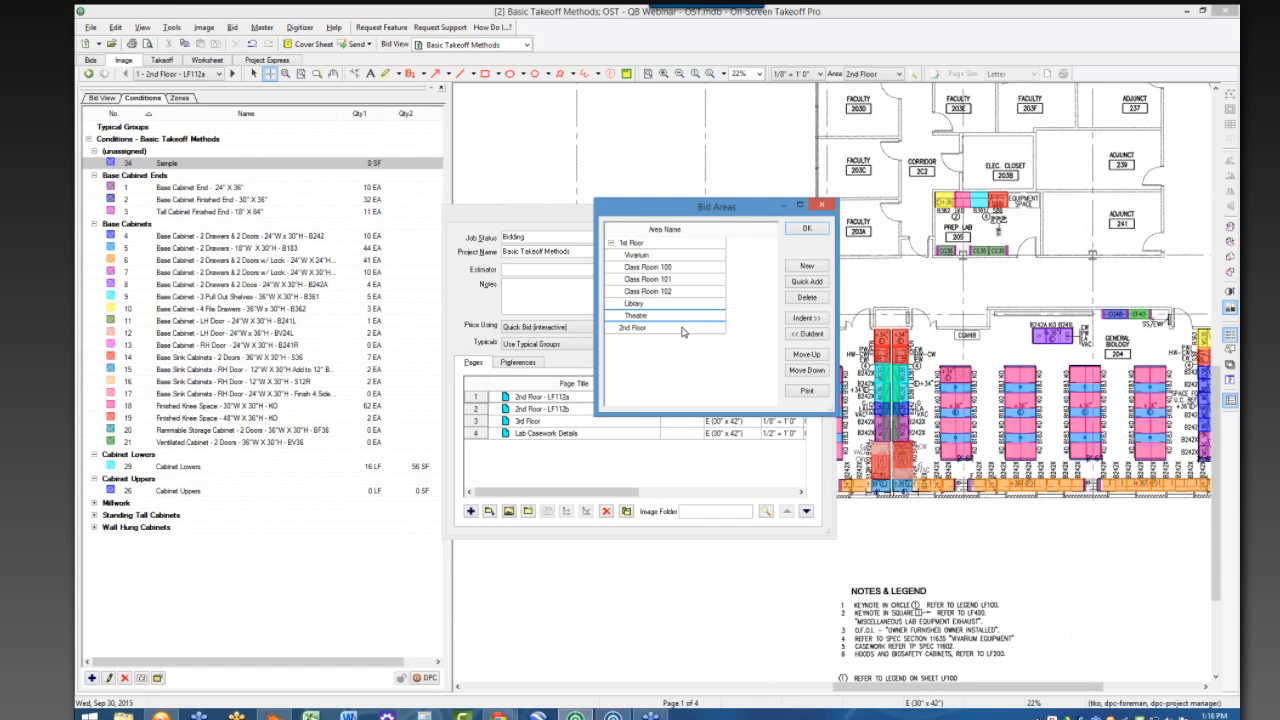
{"action": "left_click", "coordinate": [800, 231]}
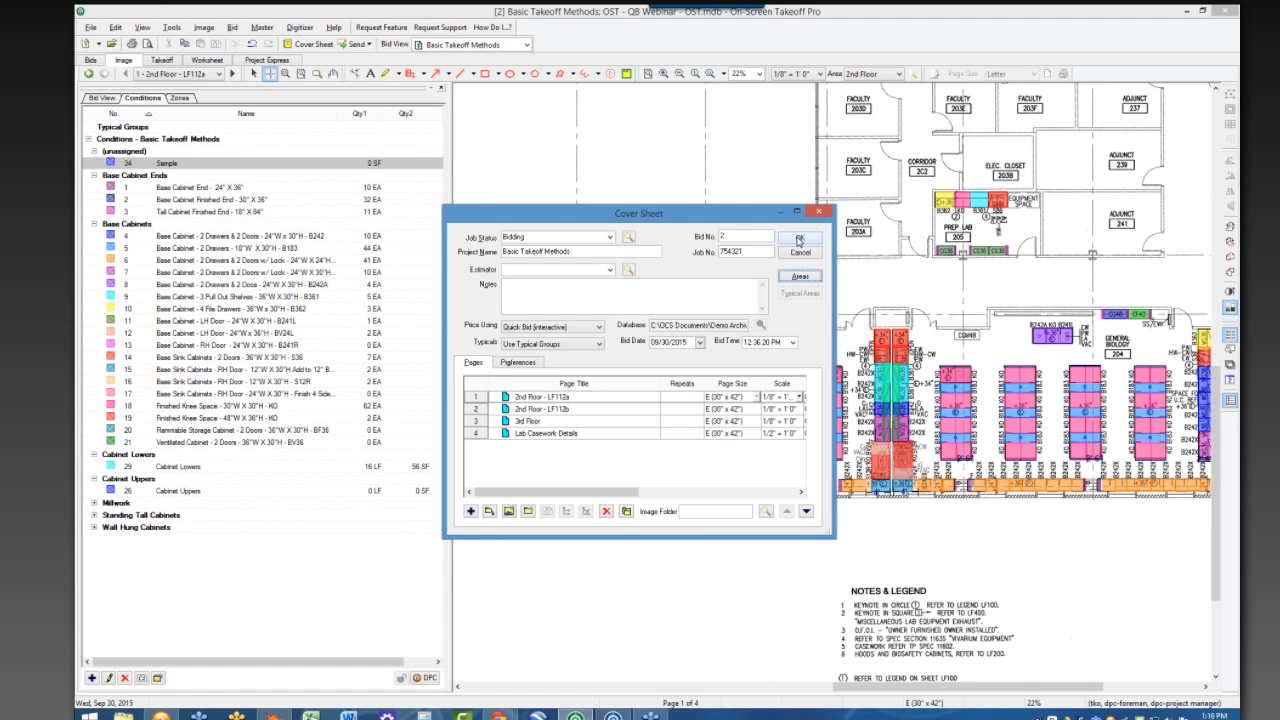
- Close the cover sheet and review the Crown, Wall Covering, Base and Chair Rail conditions in the Millwork group
{"action": "left_click", "coordinate": [799, 240]}
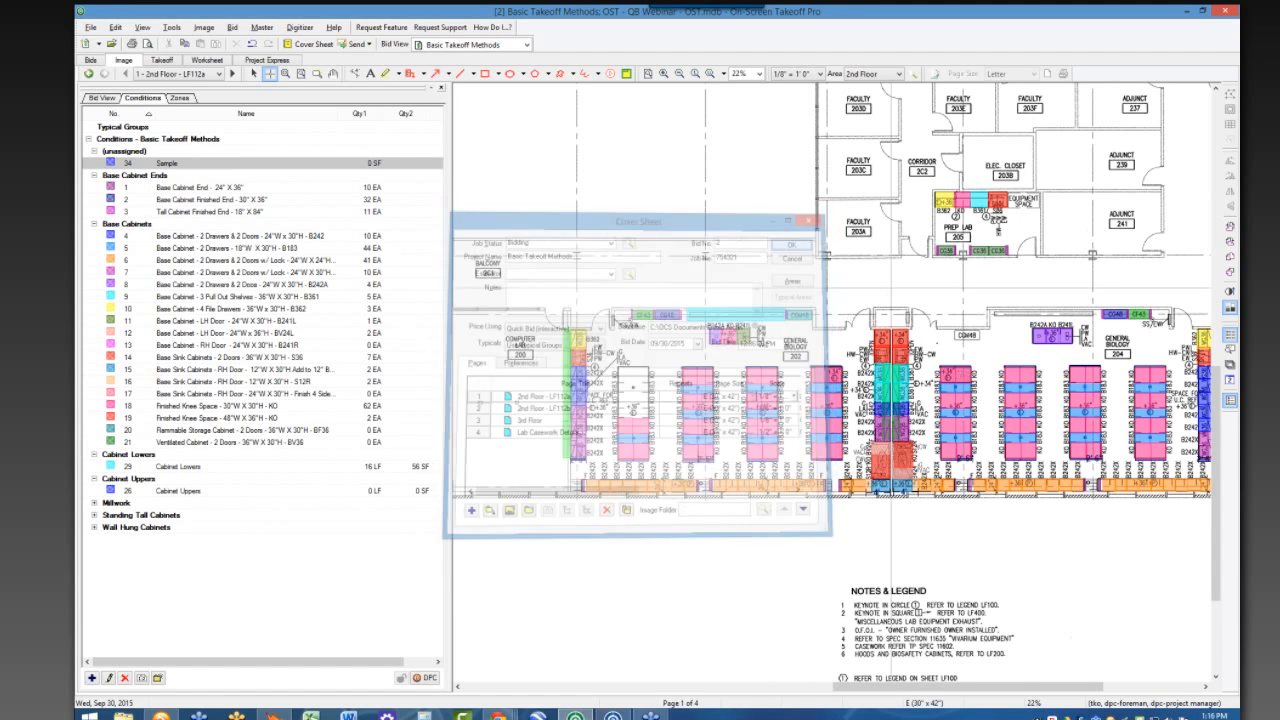
{"action": "scroll", "coordinate": [916, 390], "scroll_direction": "up", "scroll_amount": 3}
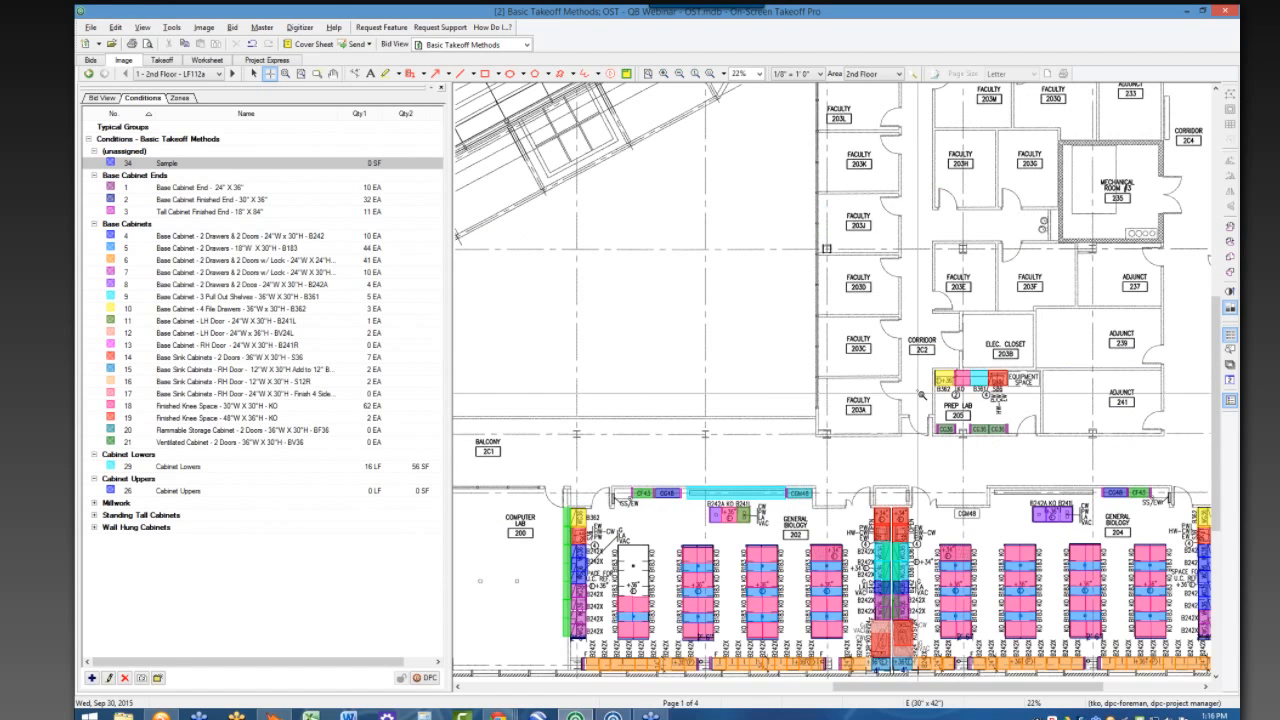
{"action": "scroll", "coordinate": [916, 391], "scroll_direction": "up", "scroll_amount": 4, "text": "ctrl"}
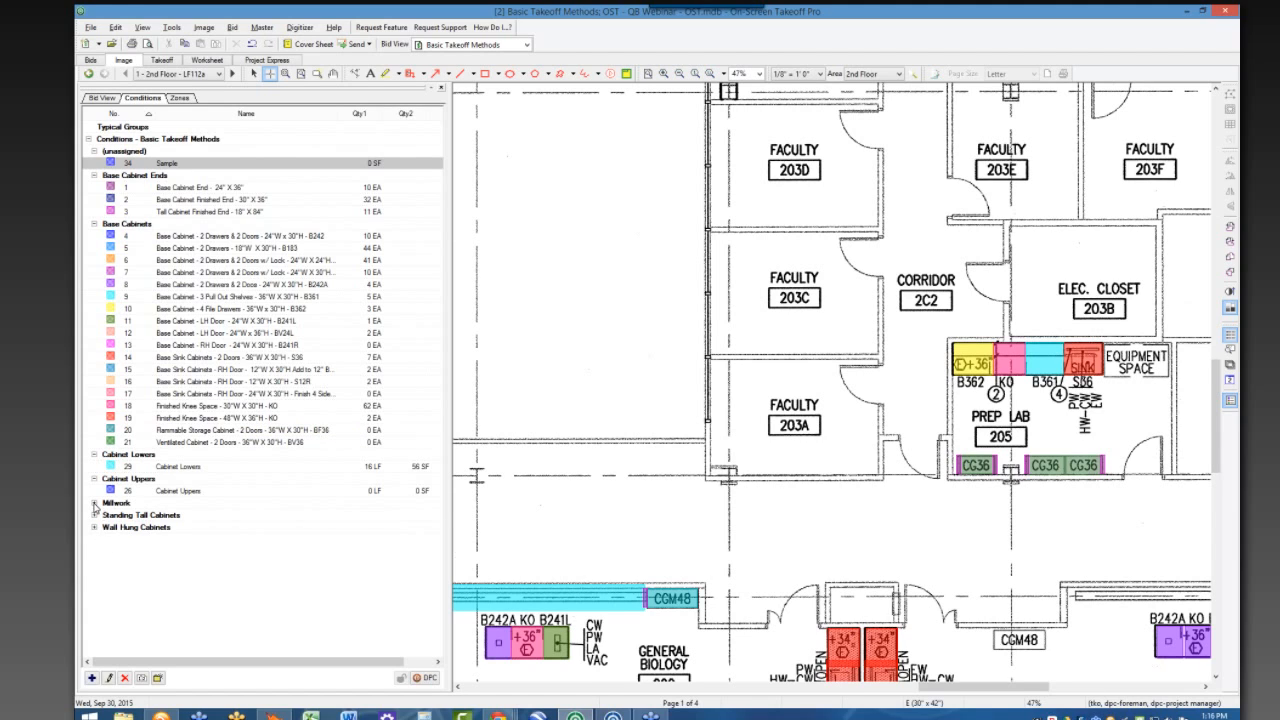
{"action": "left_click", "coordinate": [94, 503]}
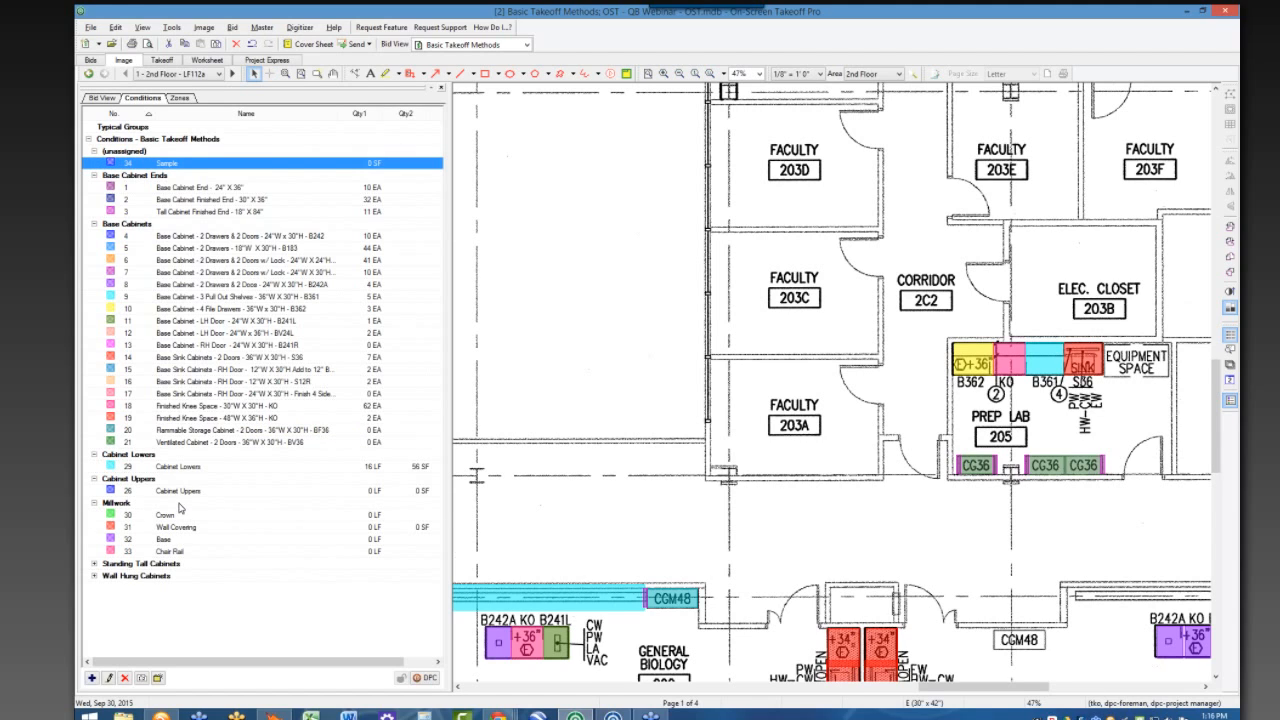
{"action": "left_click", "coordinate": [197, 527]}
{"action": "left_click", "coordinate": [201, 540]}
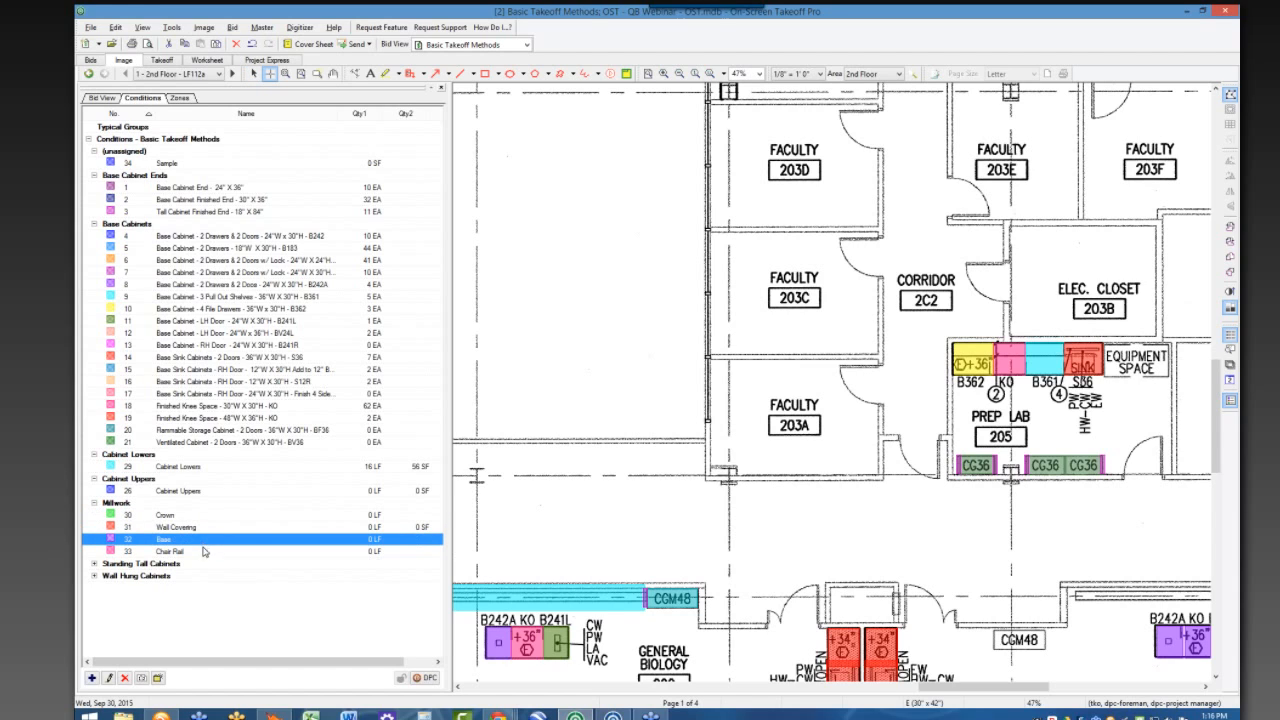
{"action": "left_click", "coordinate": [205, 552]}
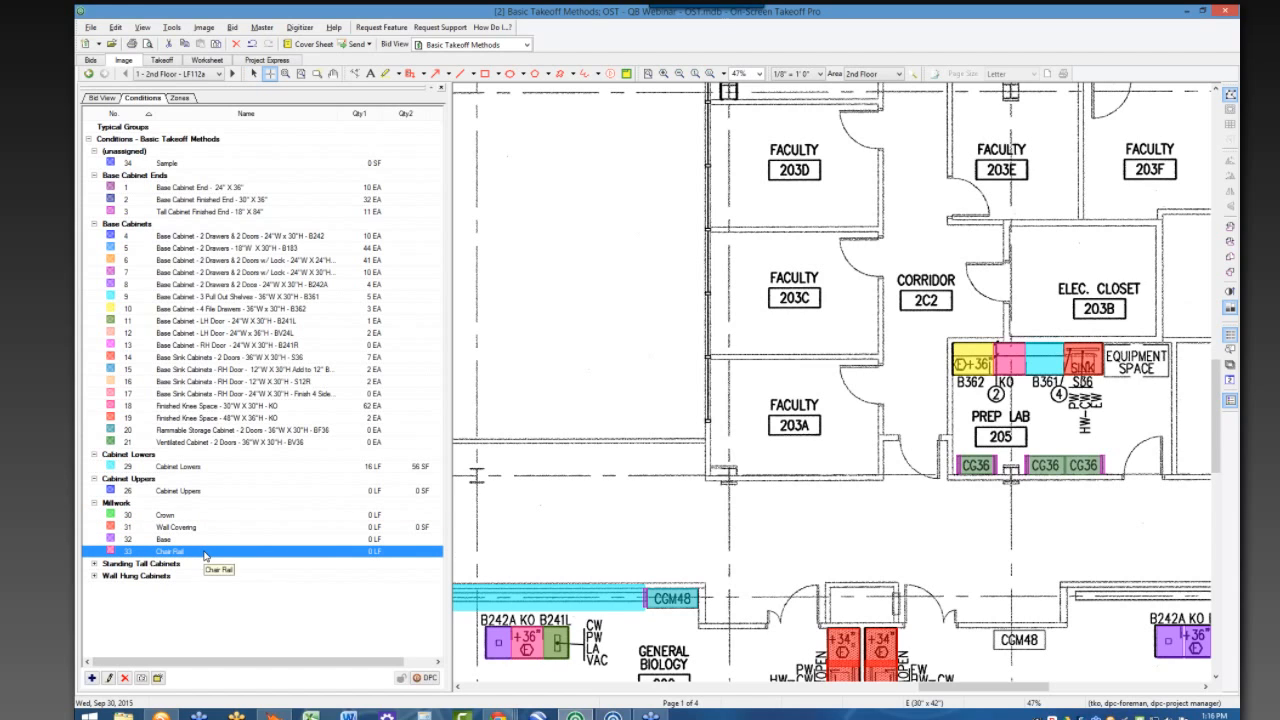
- Take off about 40 LF of Crown along the walls of room Faculty 203A, leaving out the door opening
{"action": "left_click", "coordinate": [200, 517]}
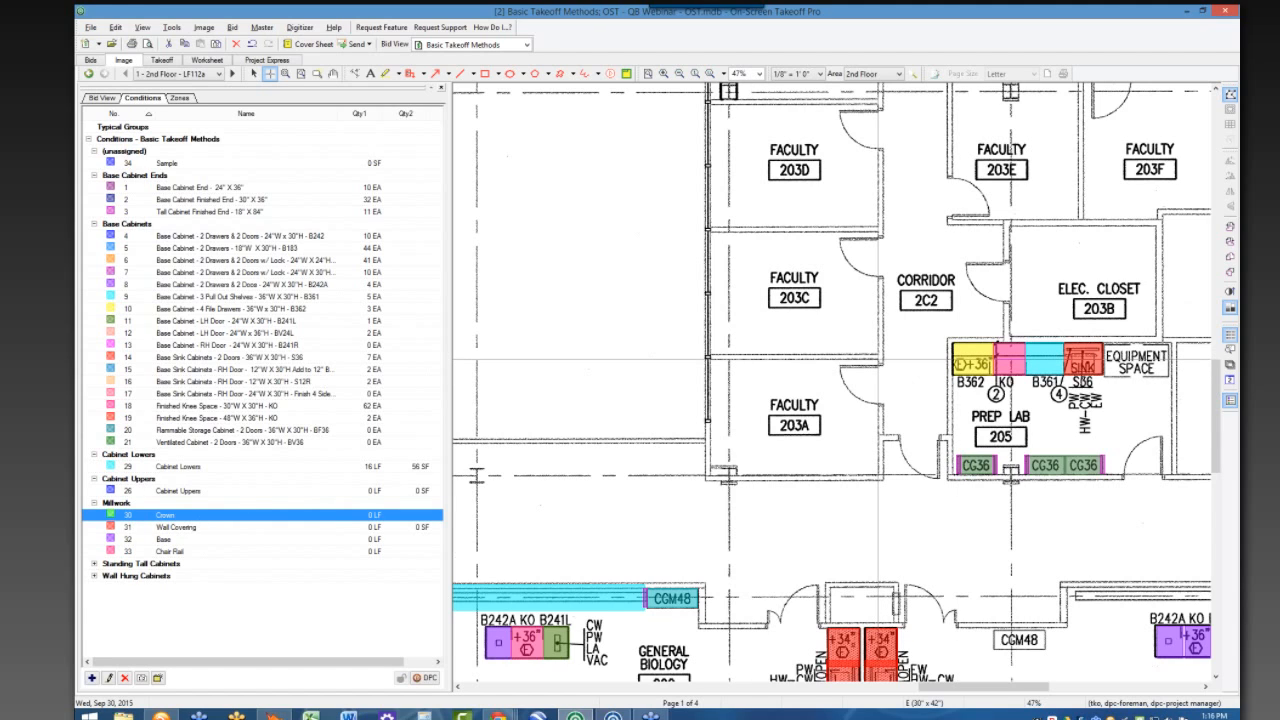
{"action": "left_click", "coordinate": [878, 358]}
{"action": "left_click", "coordinate": [710, 358]}
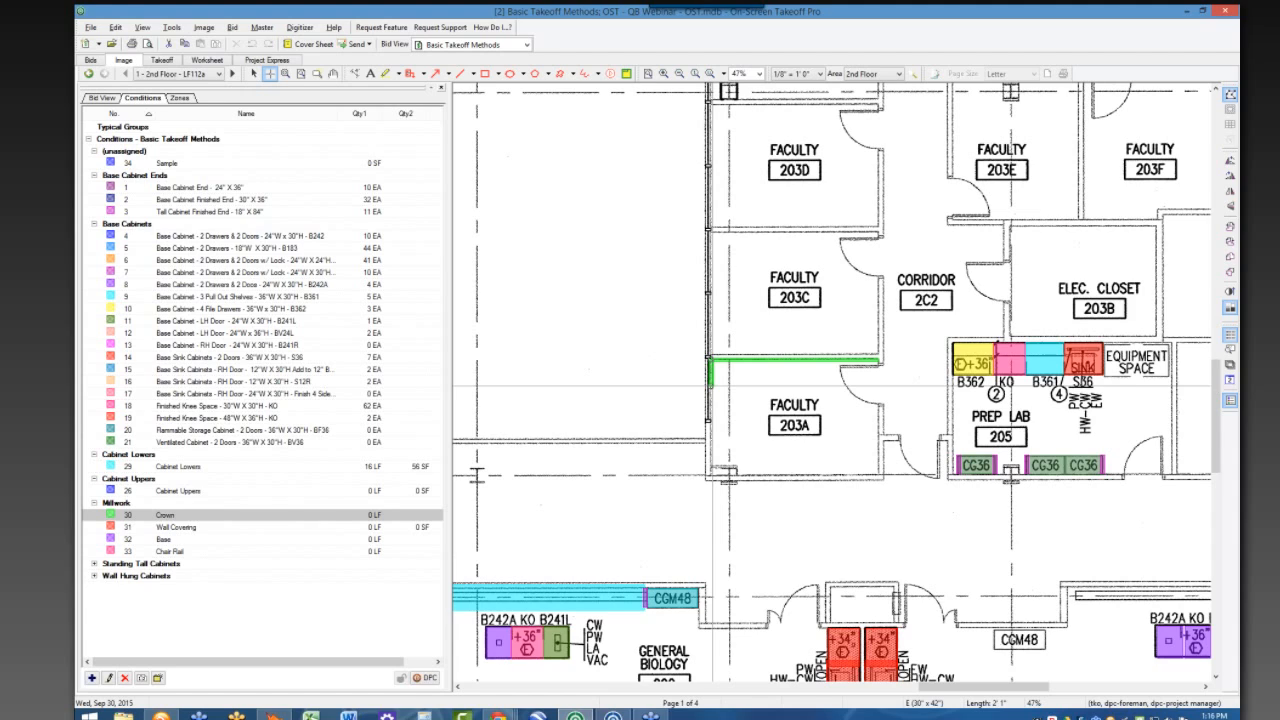
{"action": "left_click", "coordinate": [710, 472]}
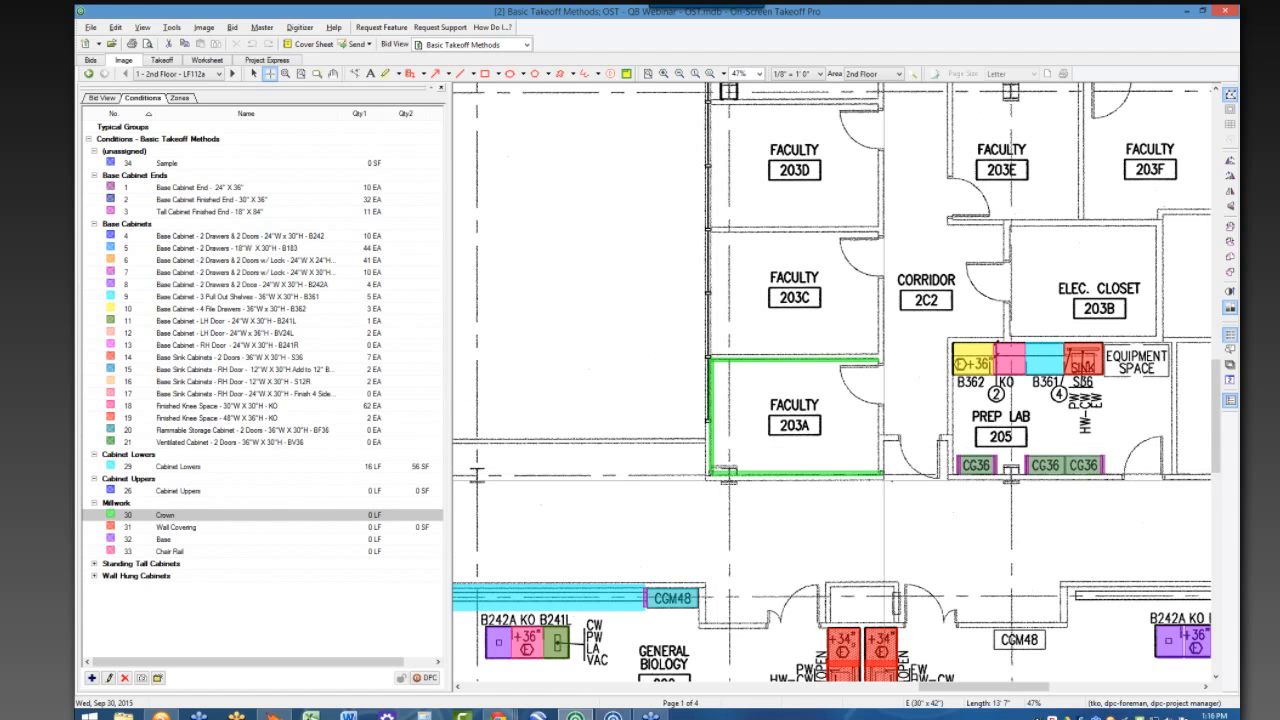
{"action": "left_click", "coordinate": [878, 472]}
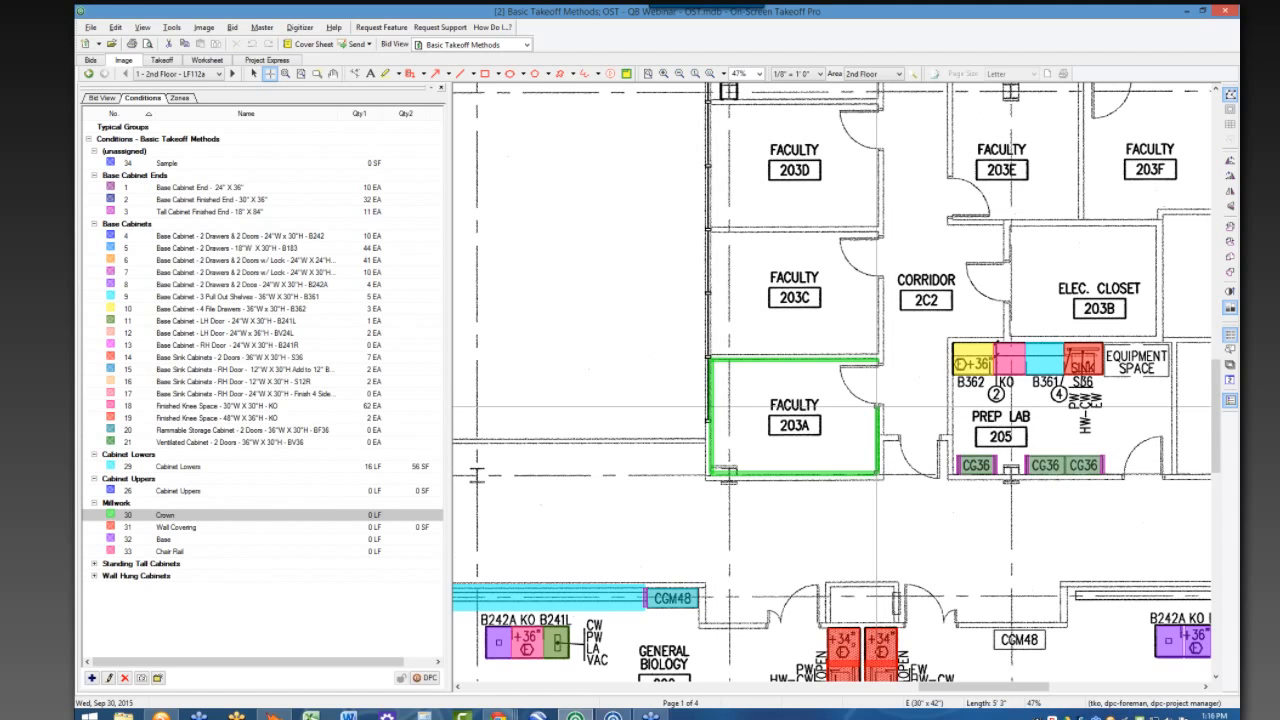
{"action": "double_click", "coordinate": [878, 405]}
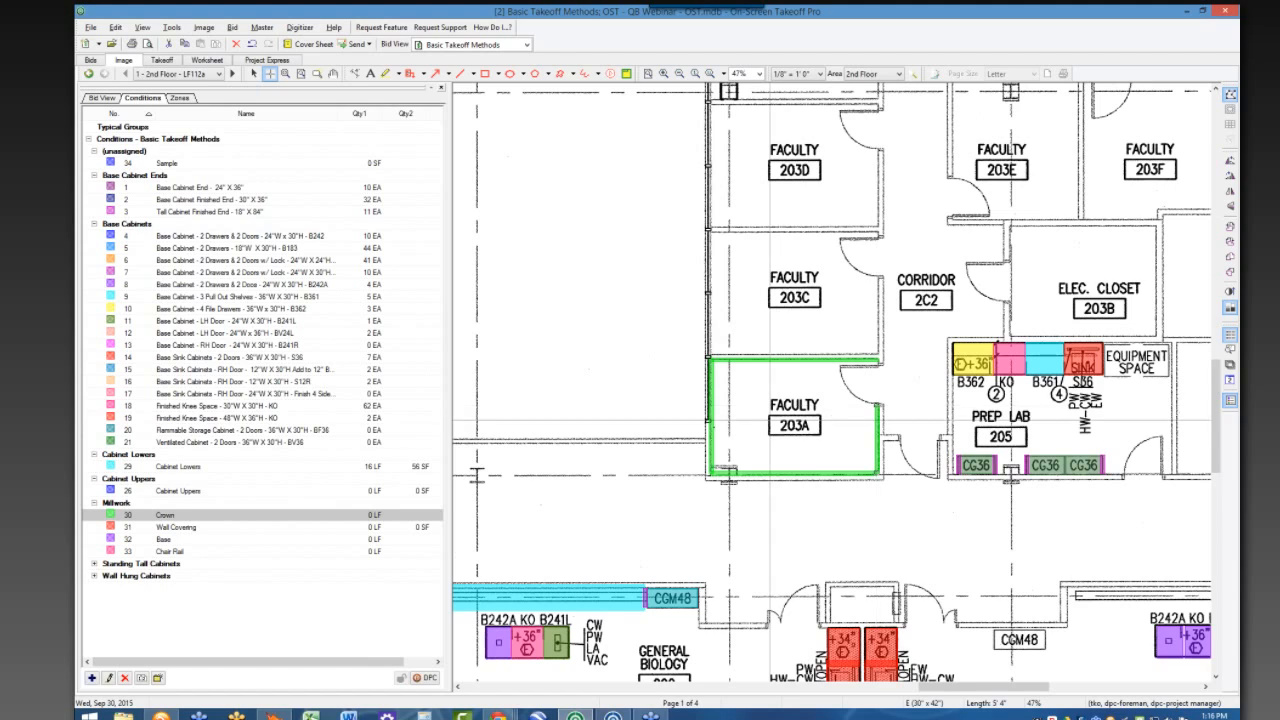
- Review the height, thickness and result settings in the Wall Covering condition properties
{"action": "left_click", "coordinate": [234, 529]}
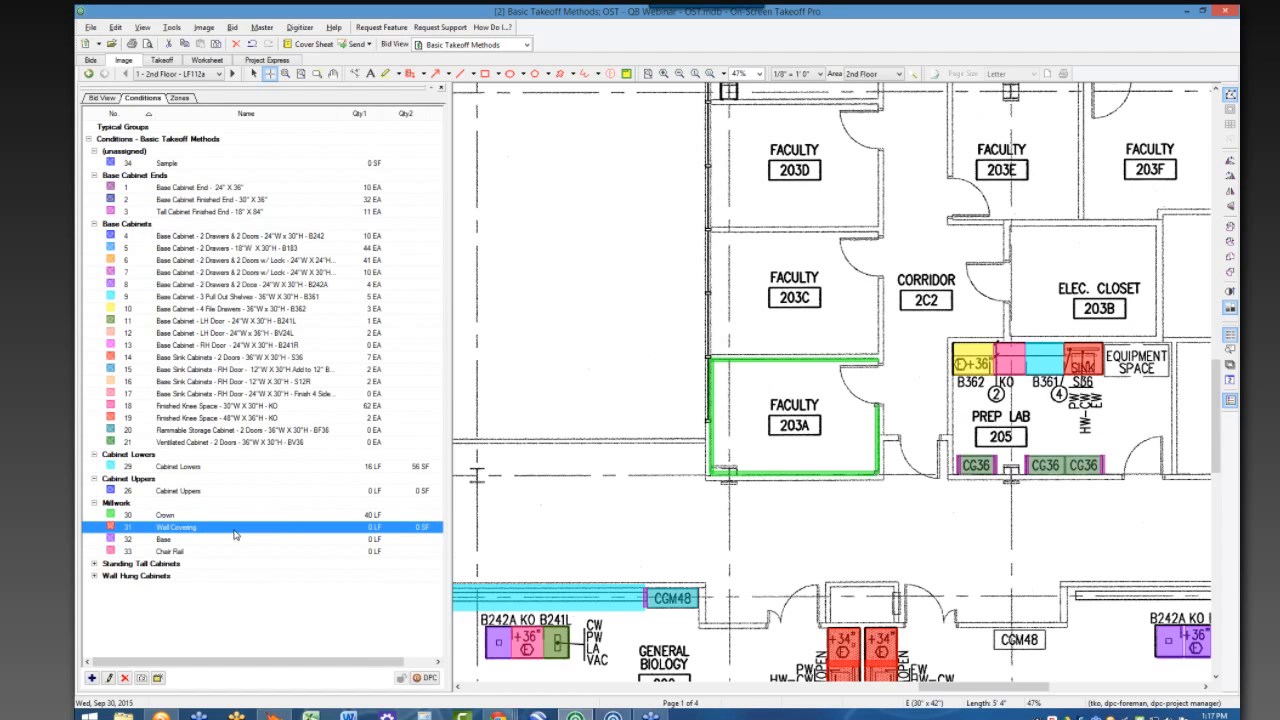
{"action": "double_click", "coordinate": [234, 530]}
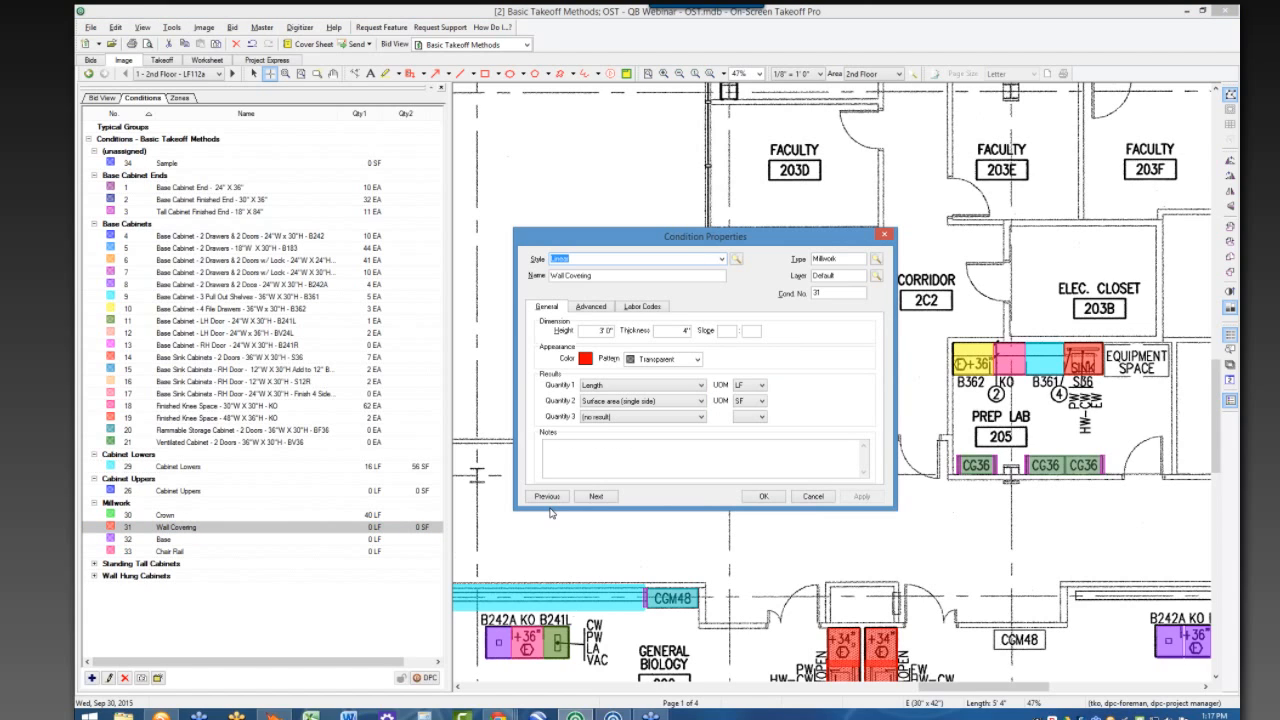
{"action": "double_click", "coordinate": [604, 331]}
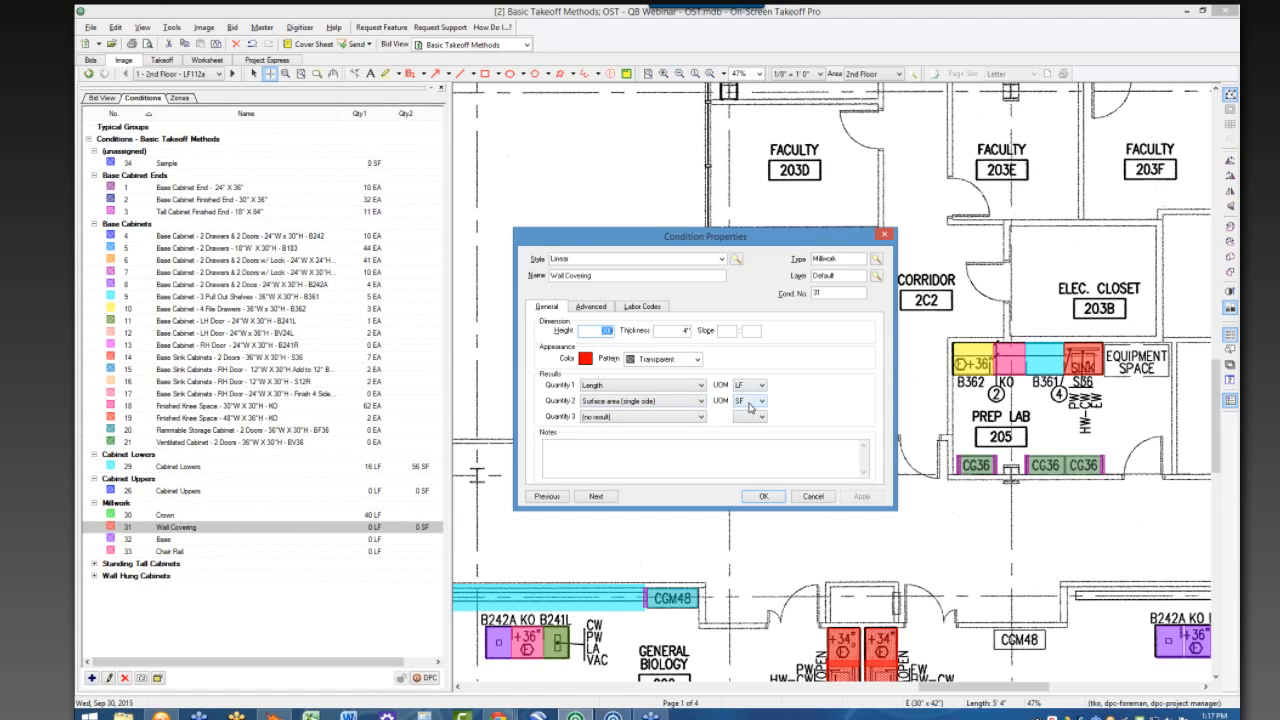
{"action": "left_click", "coordinate": [763, 496]}
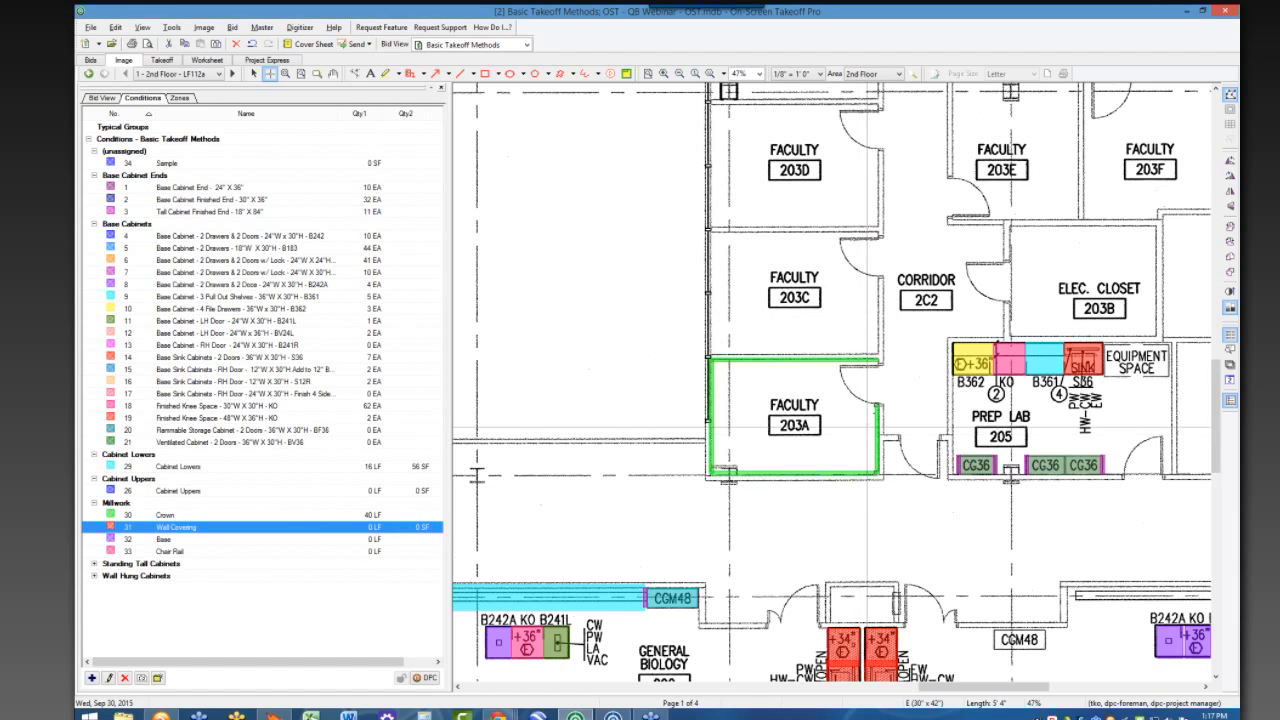
- Take off about 40 LF of Wall Covering along the same walls of Faculty 203A and check its quantities
{"action": "left_click", "coordinate": [877, 406]}
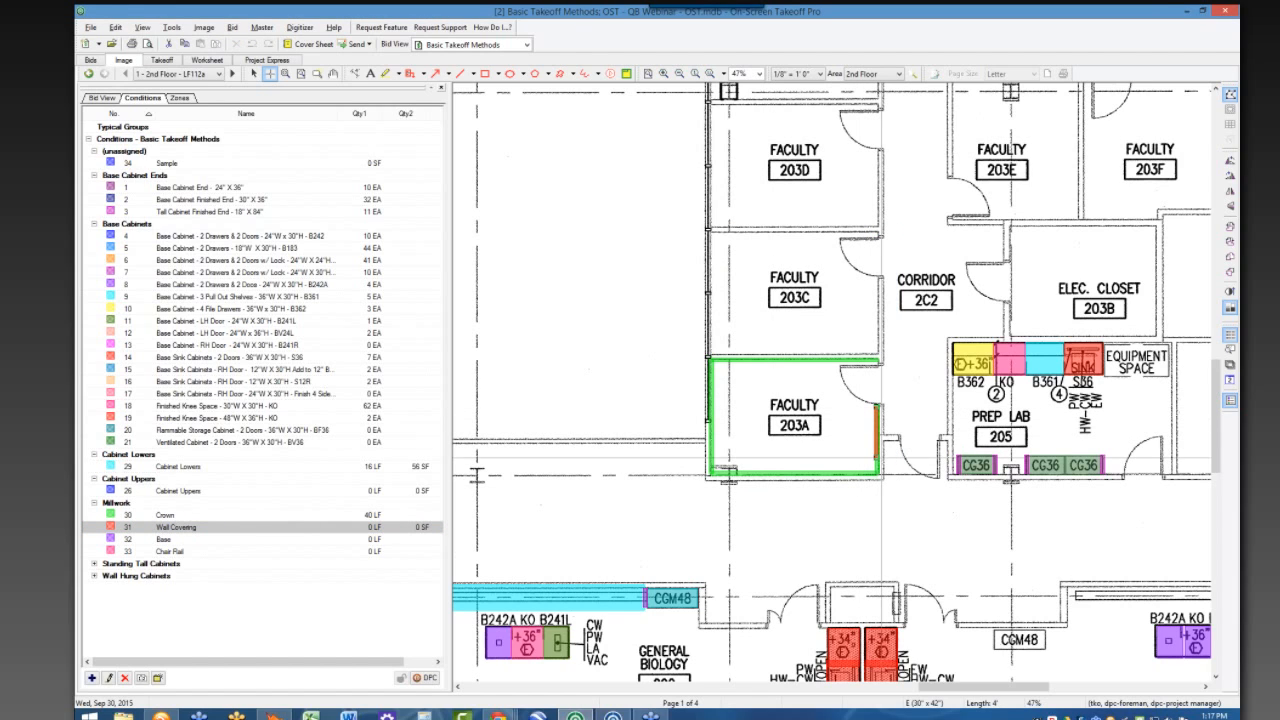
{"action": "left_click", "coordinate": [878, 472]}
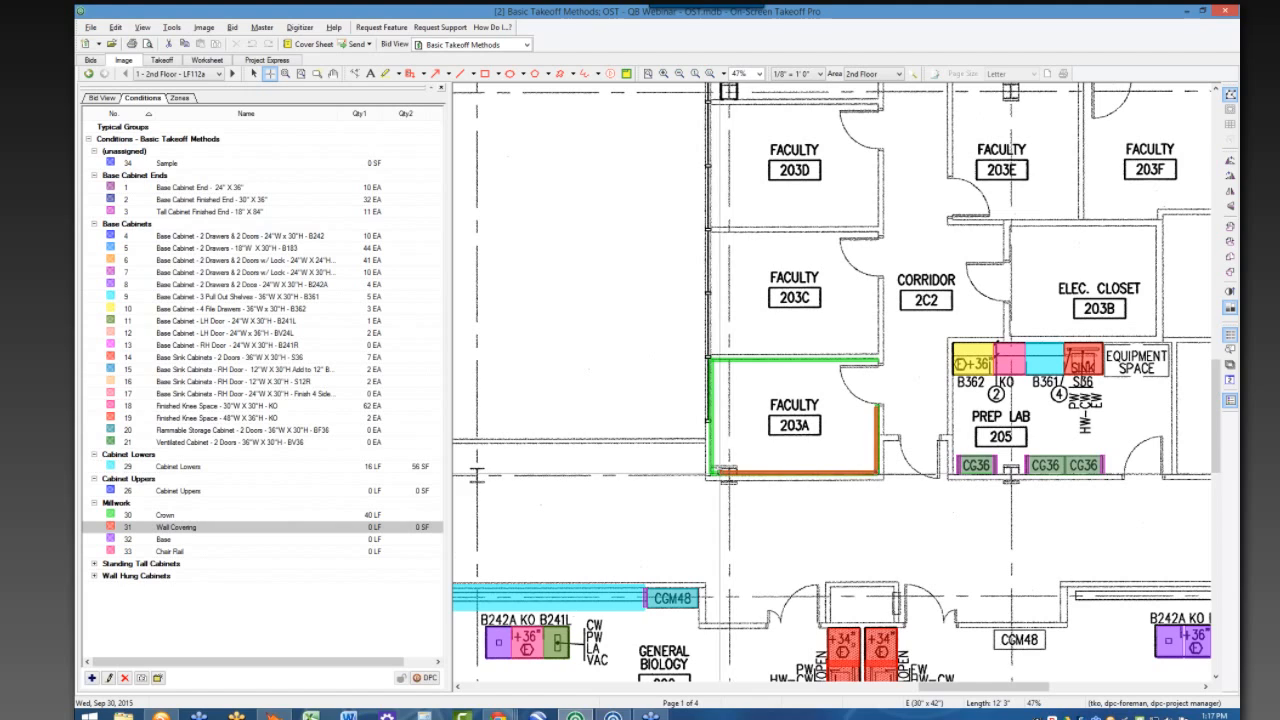
{"action": "left_click", "coordinate": [712, 472]}
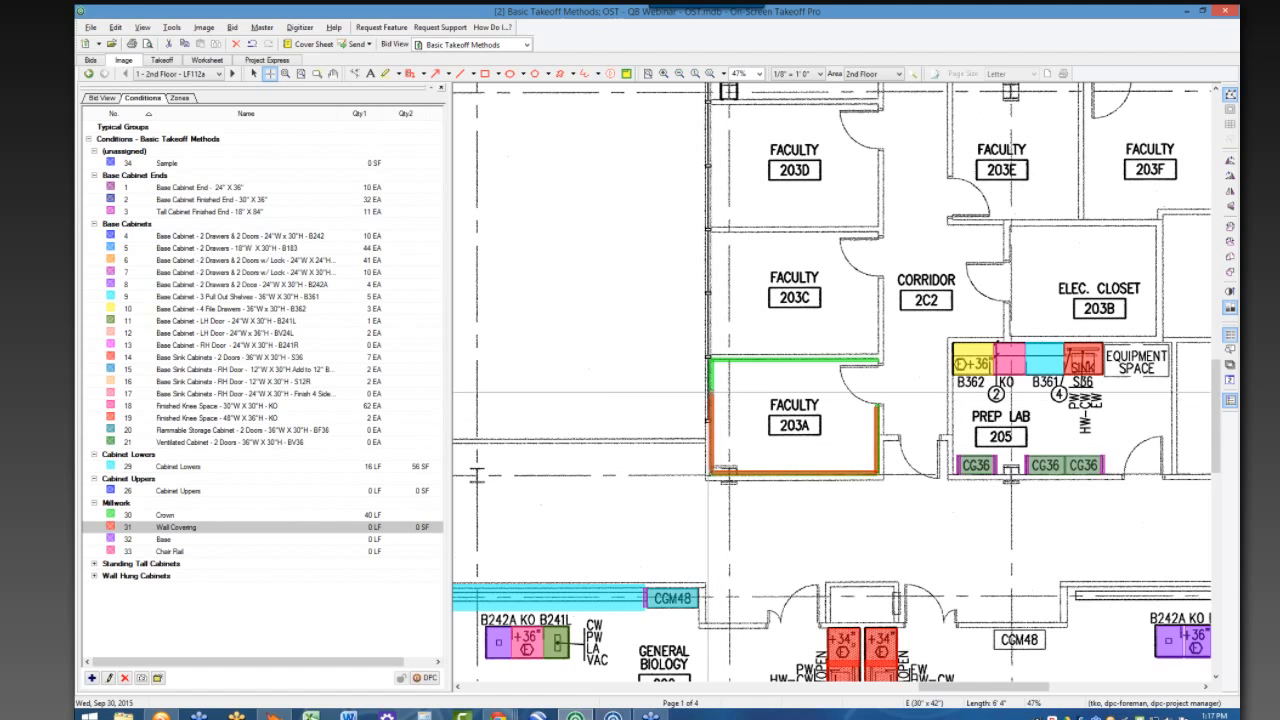
{"action": "left_click", "coordinate": [710, 360]}
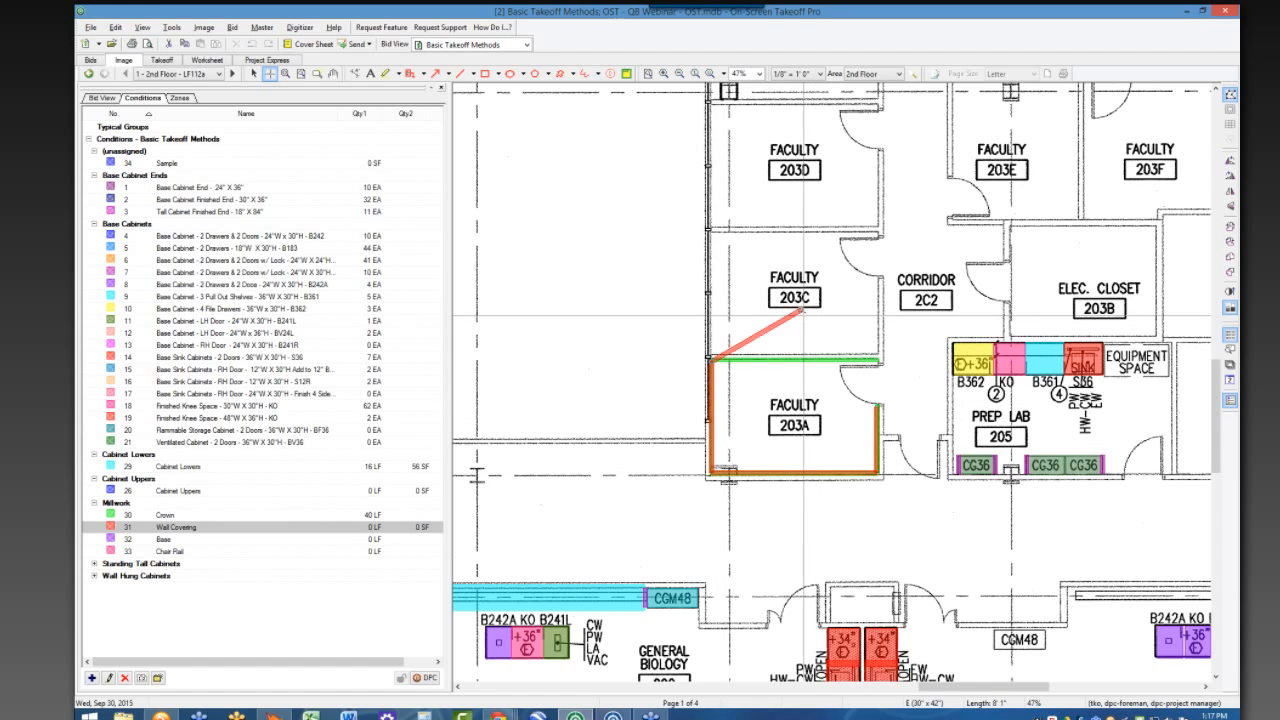
{"action": "left_click", "coordinate": [877, 360]}
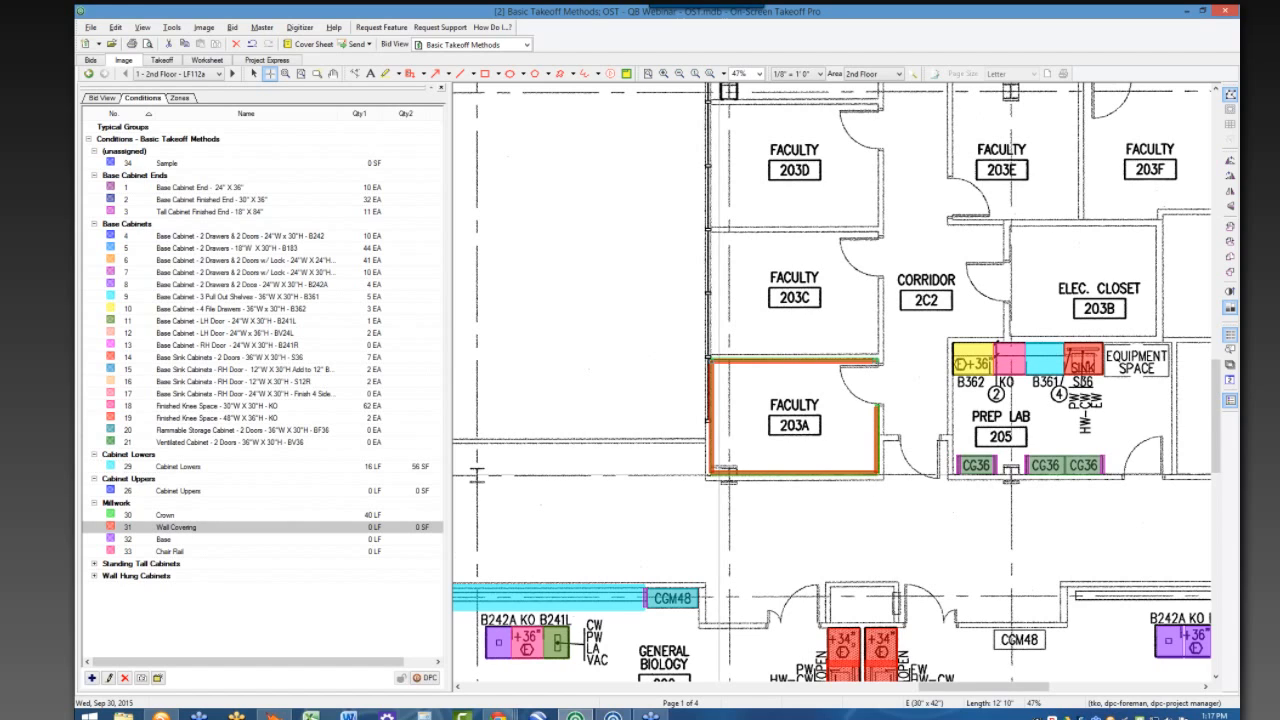
{"action": "left_click", "coordinate": [357, 527]}
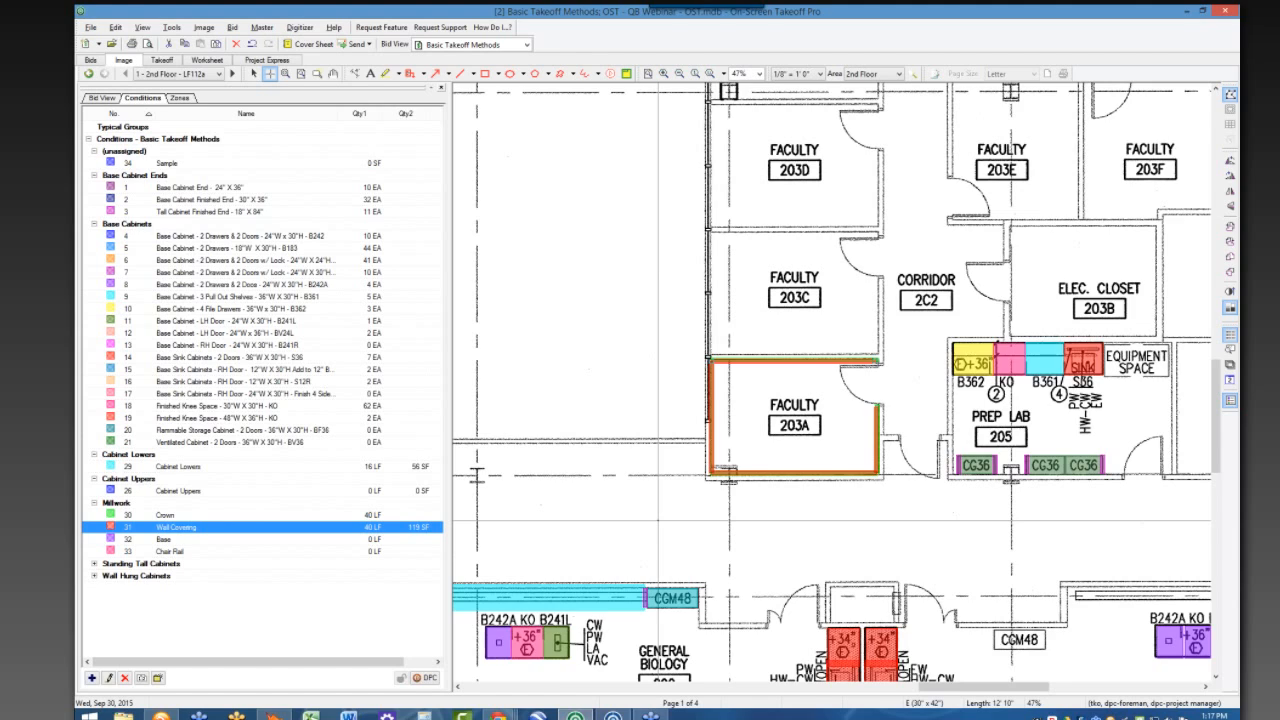
- Take off Crown, Wall Covering, Base and Chair Rail together along the walls of Faculty 203C, about 41 LF each, leaving out the door opening
{"action": "scroll", "coordinate": [830, 380], "scroll_direction": "up", "scroll_amount": 2}
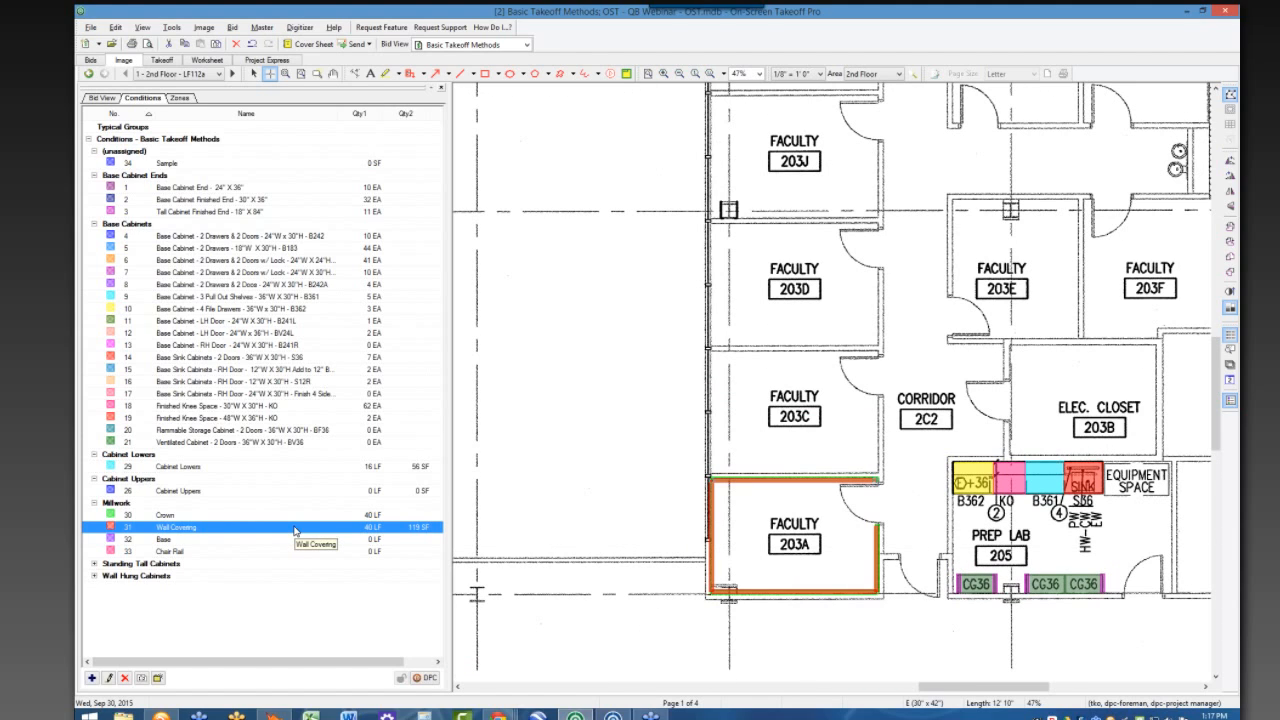
{"action": "left_click", "coordinate": [165, 516]}
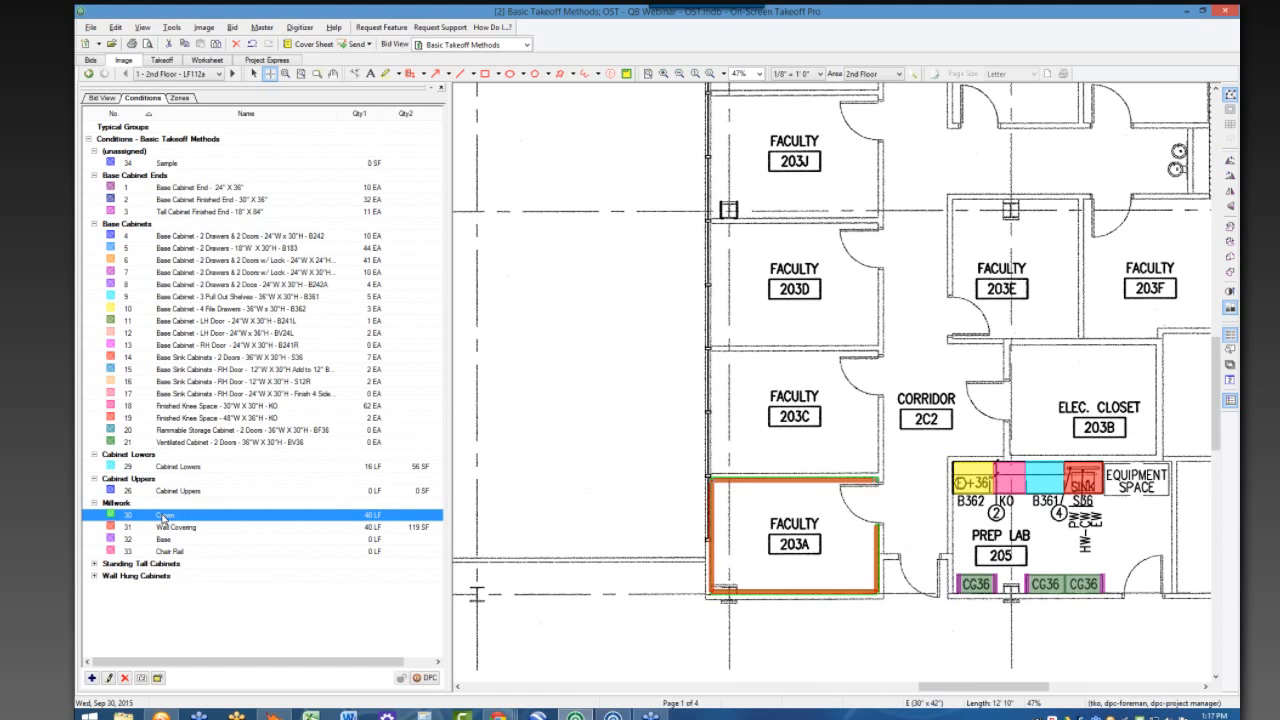
{"action": "left_click_drag", "start_coordinate": [178, 530], "coordinate": [178, 552]}
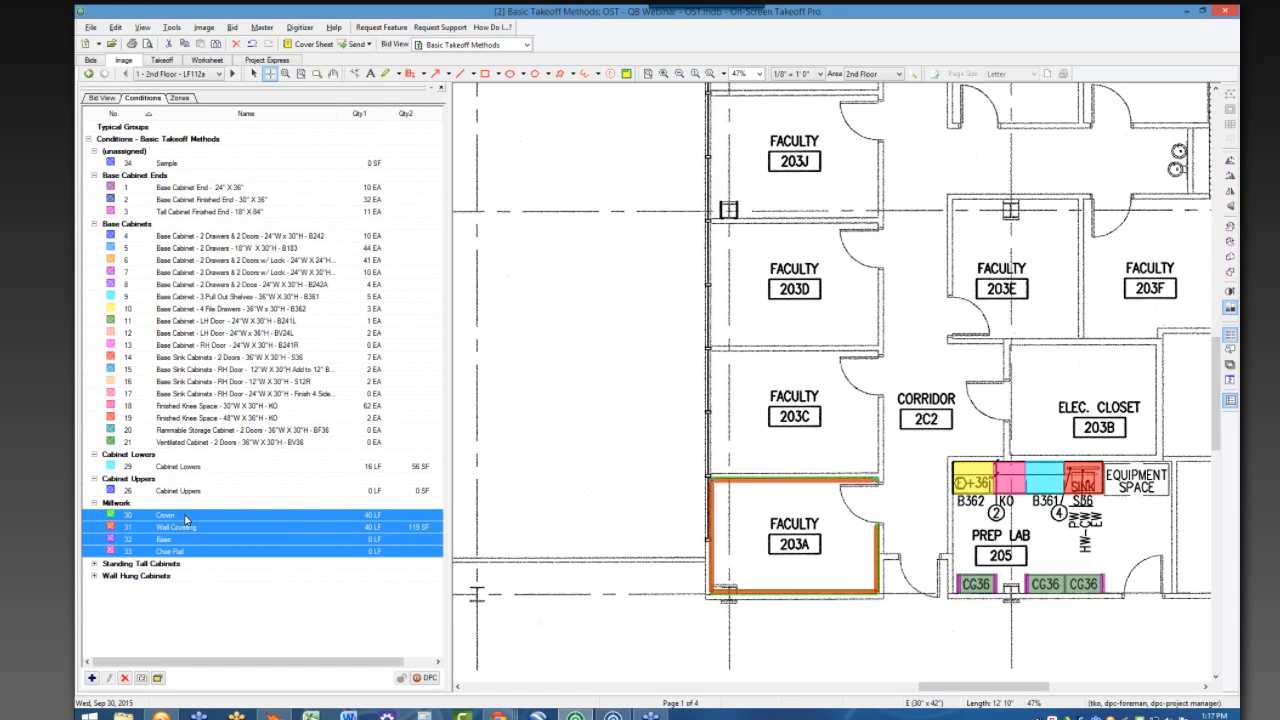
{"action": "scroll", "coordinate": [837, 382], "scroll_direction": "up", "scroll_amount": 3}
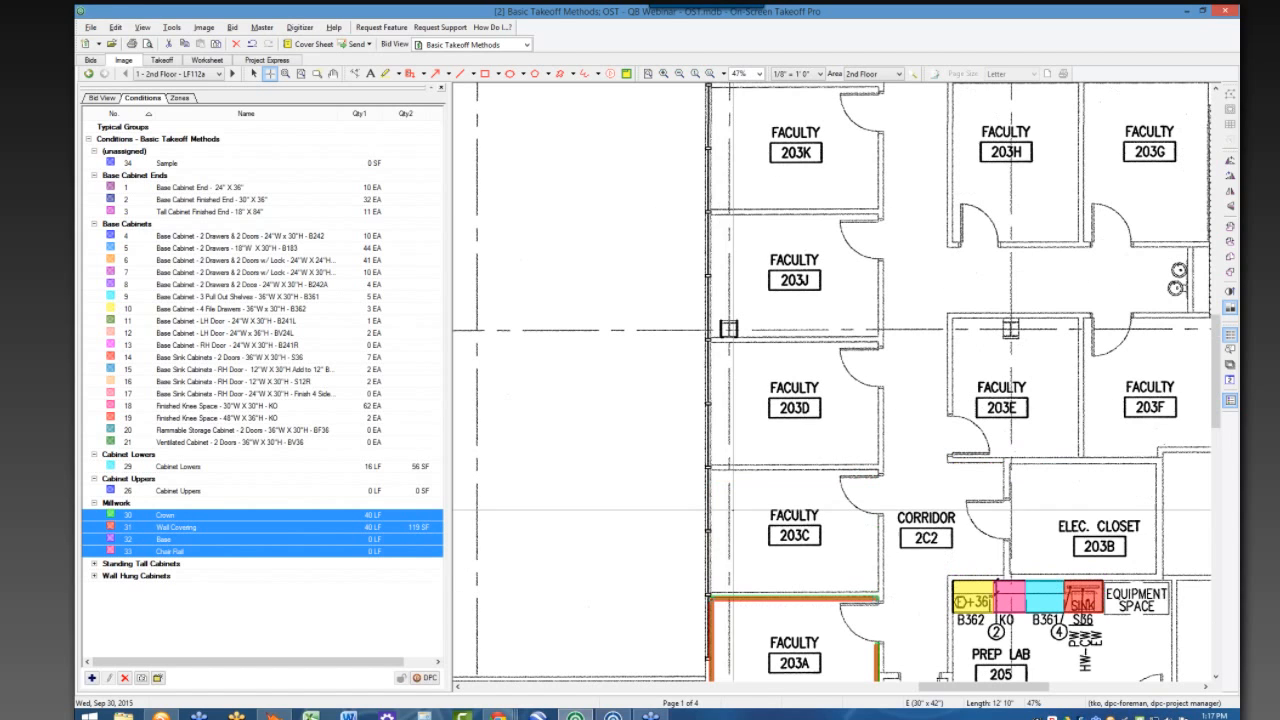
{"action": "left_click", "coordinate": [877, 515]}
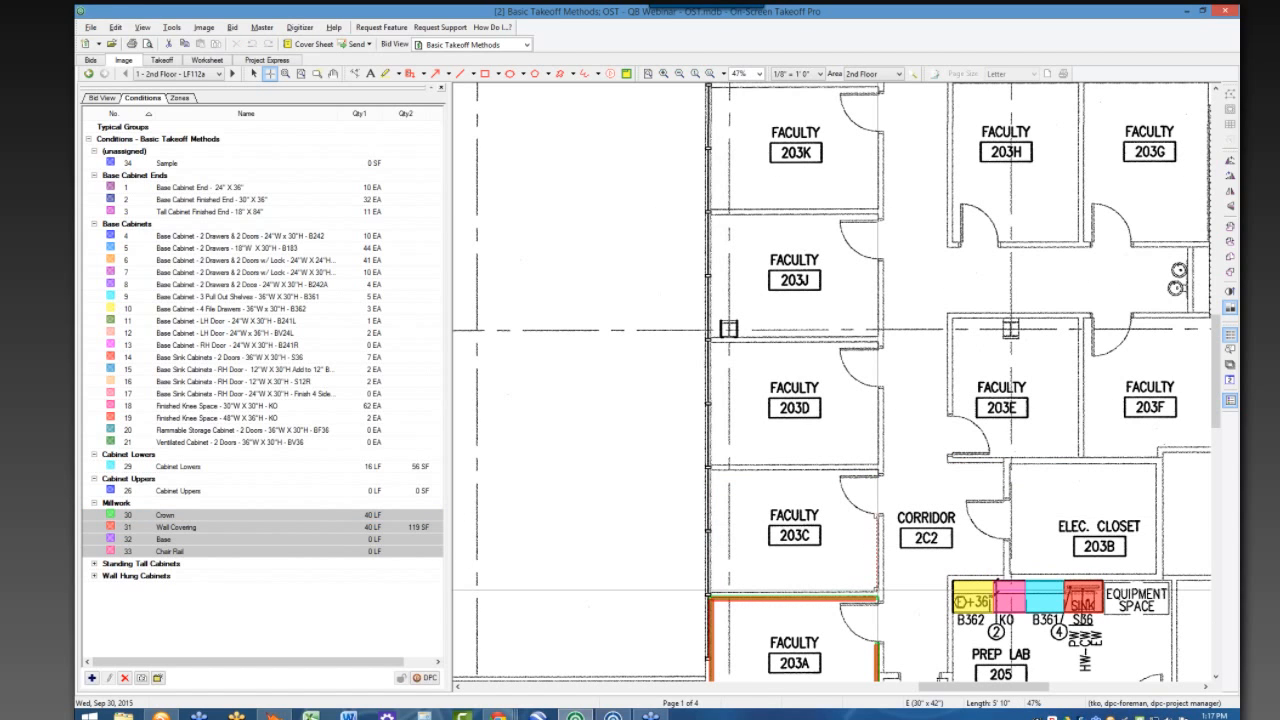
{"action": "left_click", "coordinate": [877, 590]}
{"action": "left_click", "coordinate": [712, 590]}
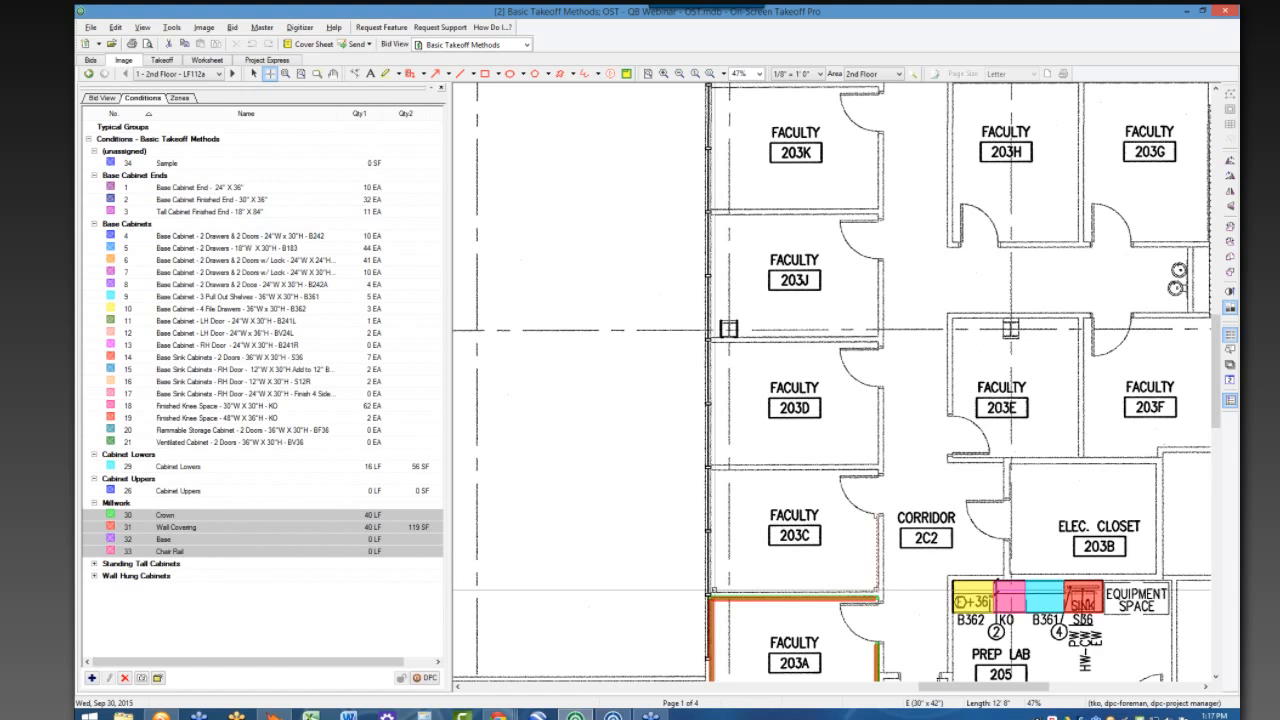
{"action": "left_click", "coordinate": [711, 470]}
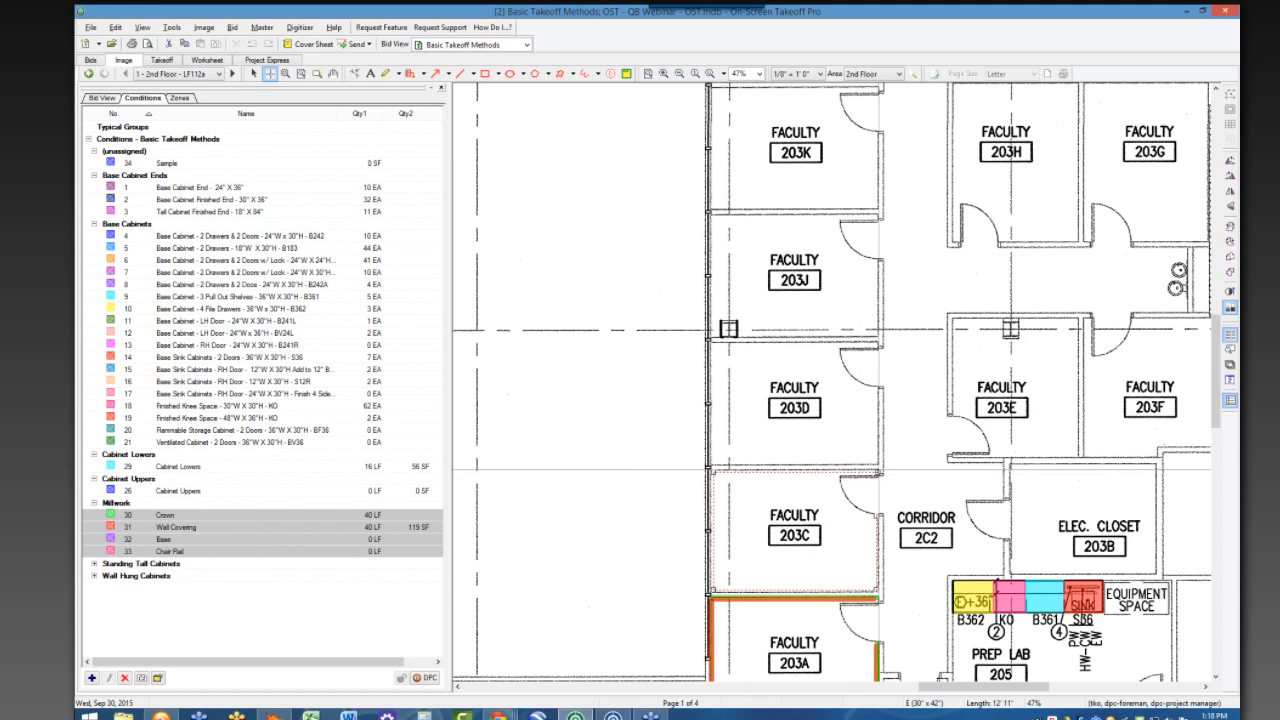
{"action": "double_click", "coordinate": [878, 470]}
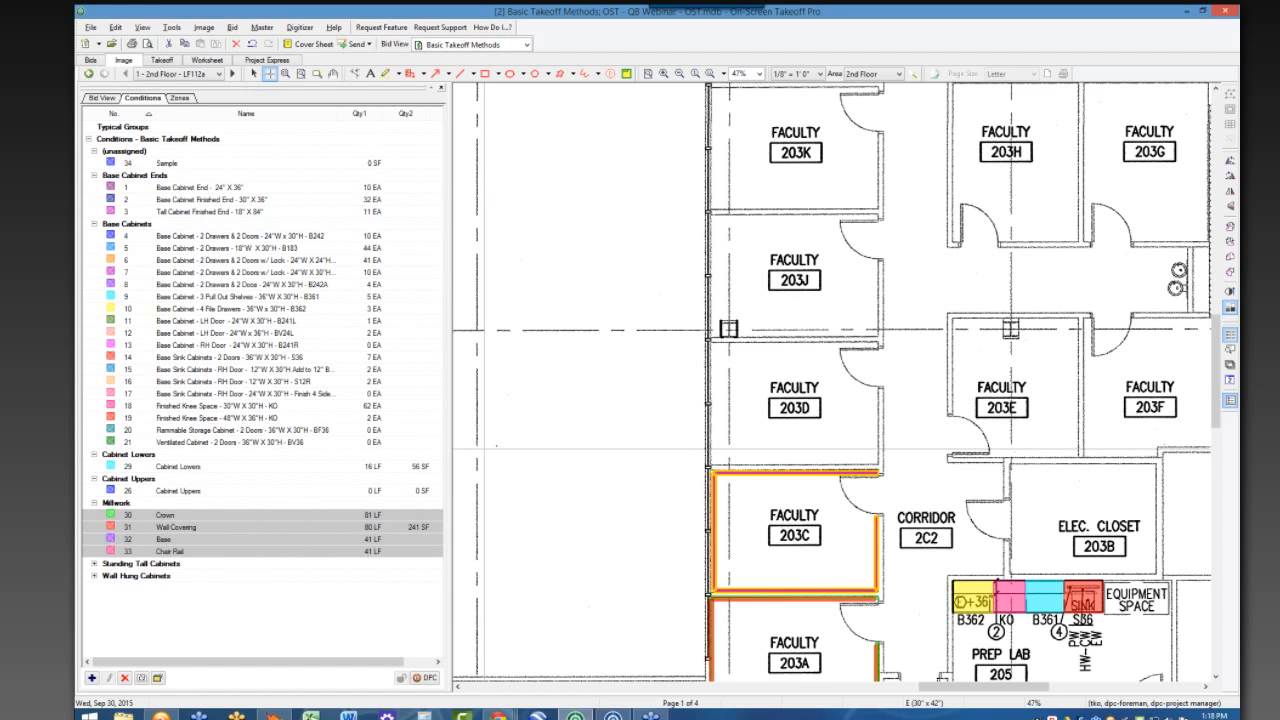
- Select all Millwork takeoff in room Faculty 203C and assign it to the Class Room 100 area under 1st Floor
{"action": "scroll", "coordinate": [638, 427], "scroll_direction": "down", "scroll_amount": 4}
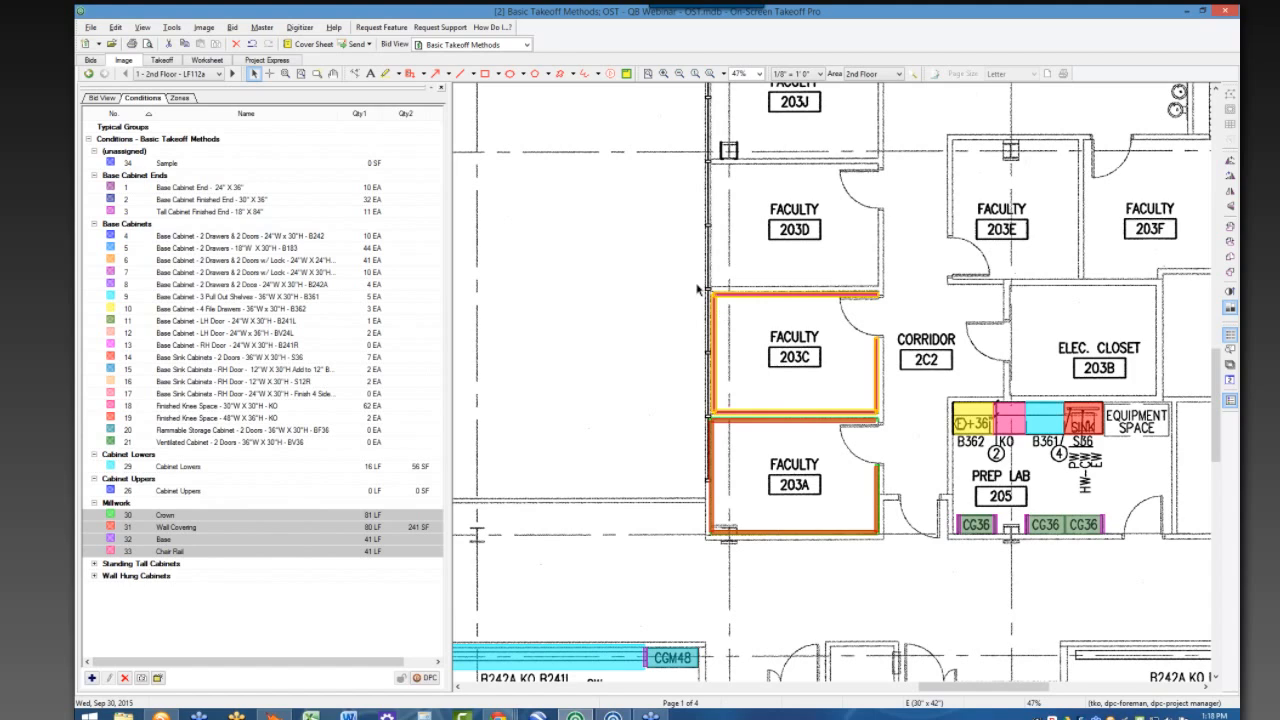
{"action": "left_click", "coordinate": [697, 289]}
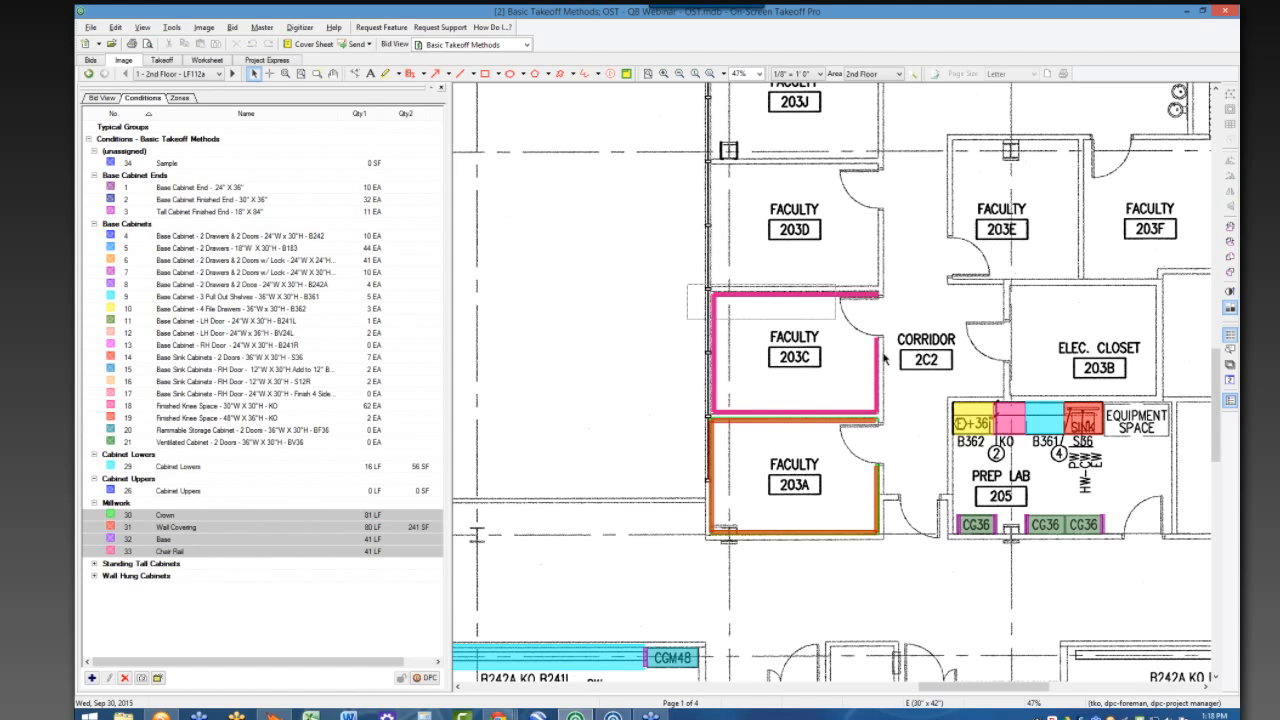
{"action": "left_click_drag", "start_coordinate": [883, 354], "coordinate": [903, 411]}
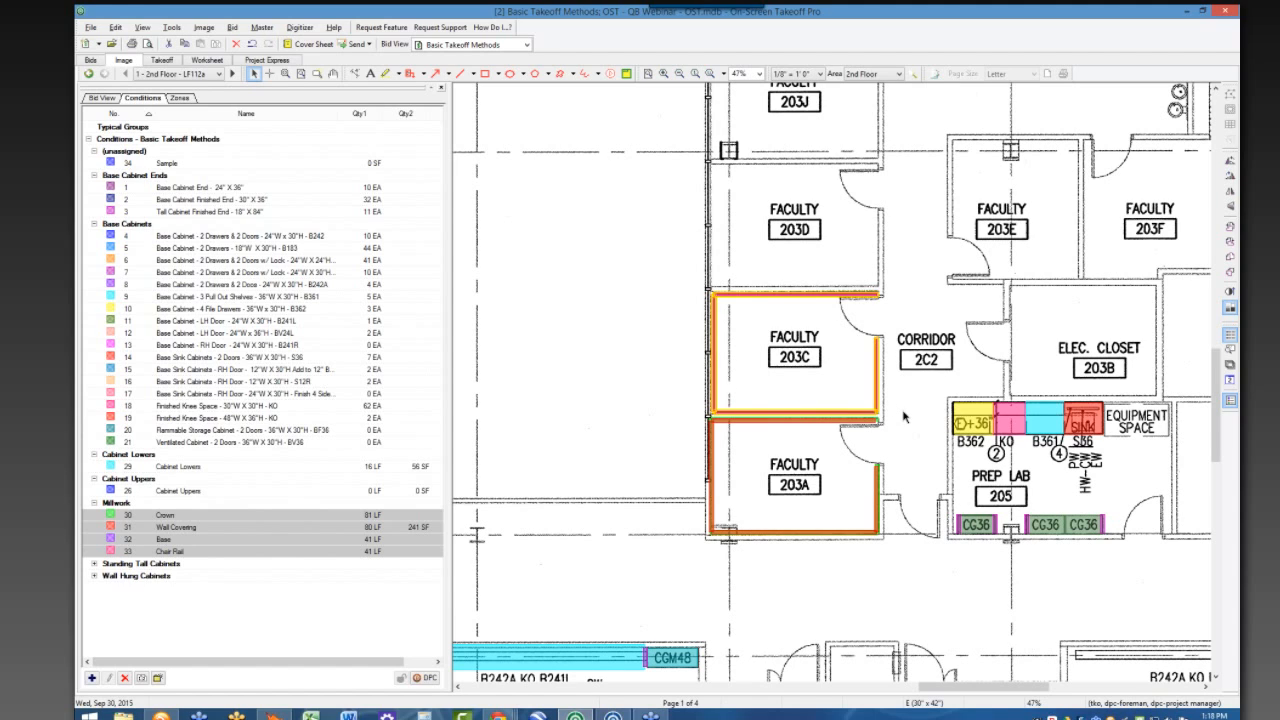
{"action": "left_click", "coordinate": [860, 75]}
{"action": "left_click", "coordinate": [853, 106]}
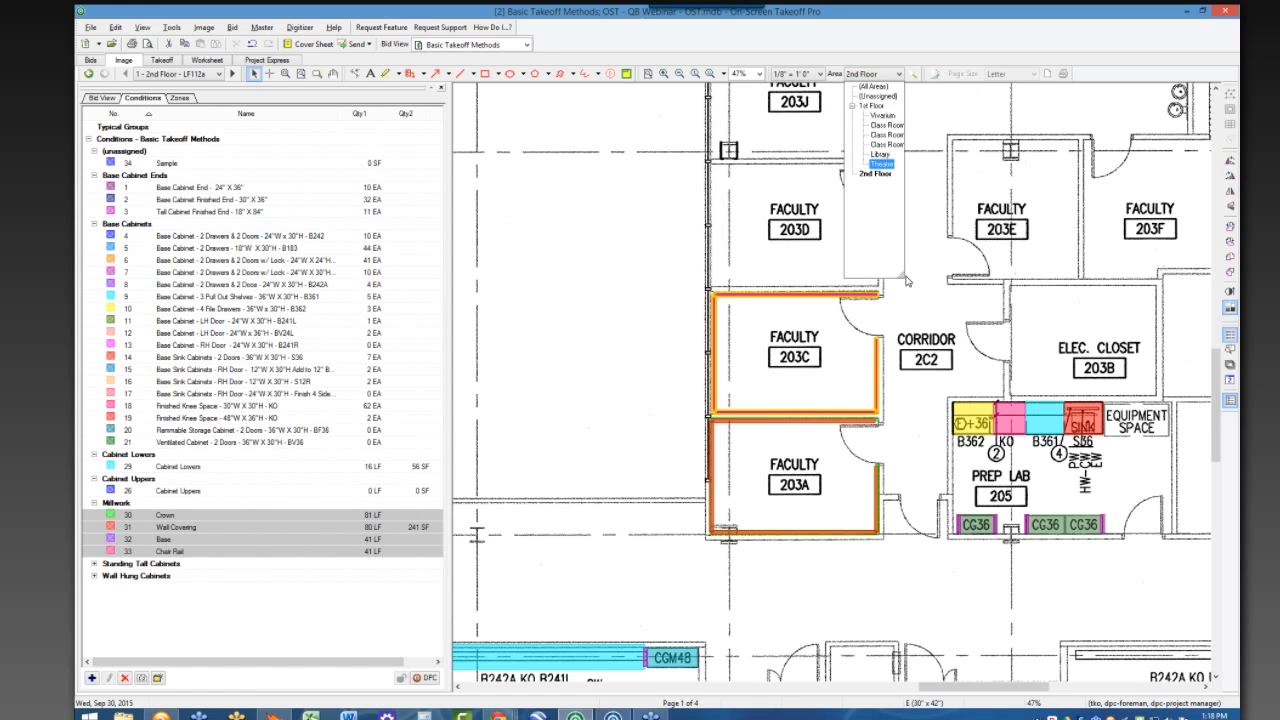
{"action": "left_click_drag", "start_coordinate": [903, 275], "coordinate": [1003, 296]}
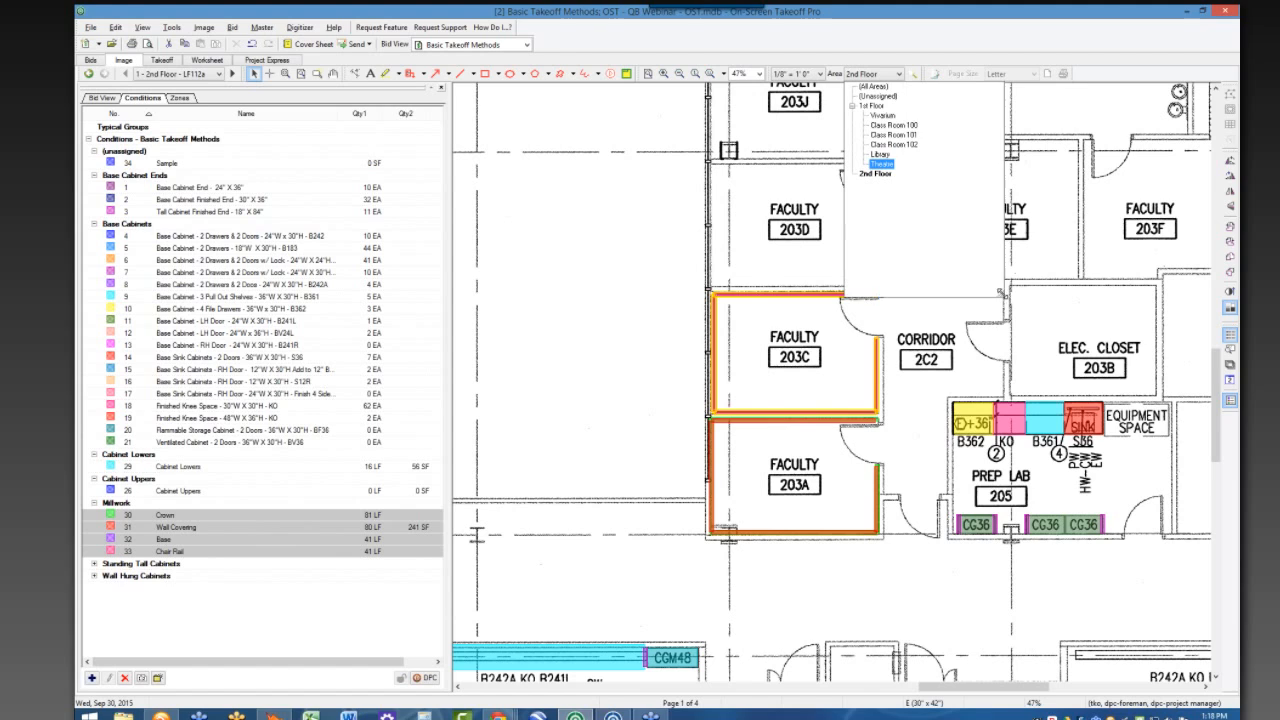
{"action": "left_click", "coordinate": [895, 125]}
{"action": "right_click", "coordinate": [904, 126]}
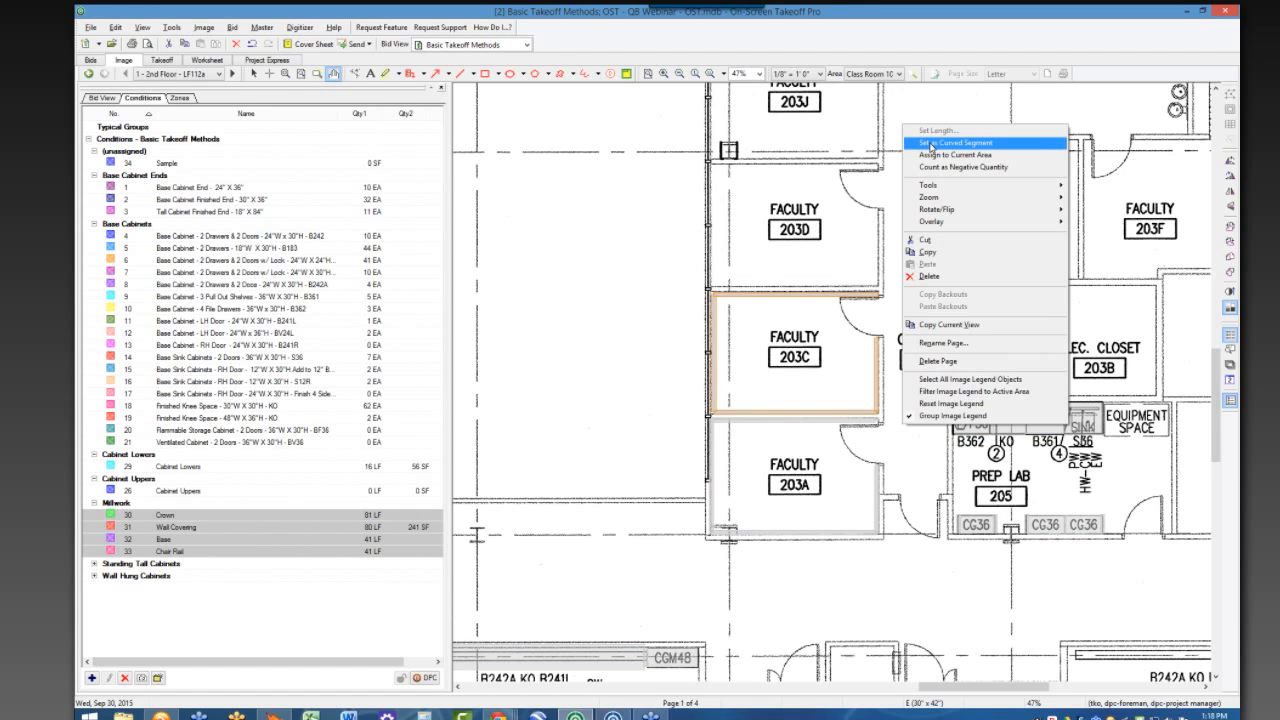
{"action": "left_click", "coordinate": [931, 143]}
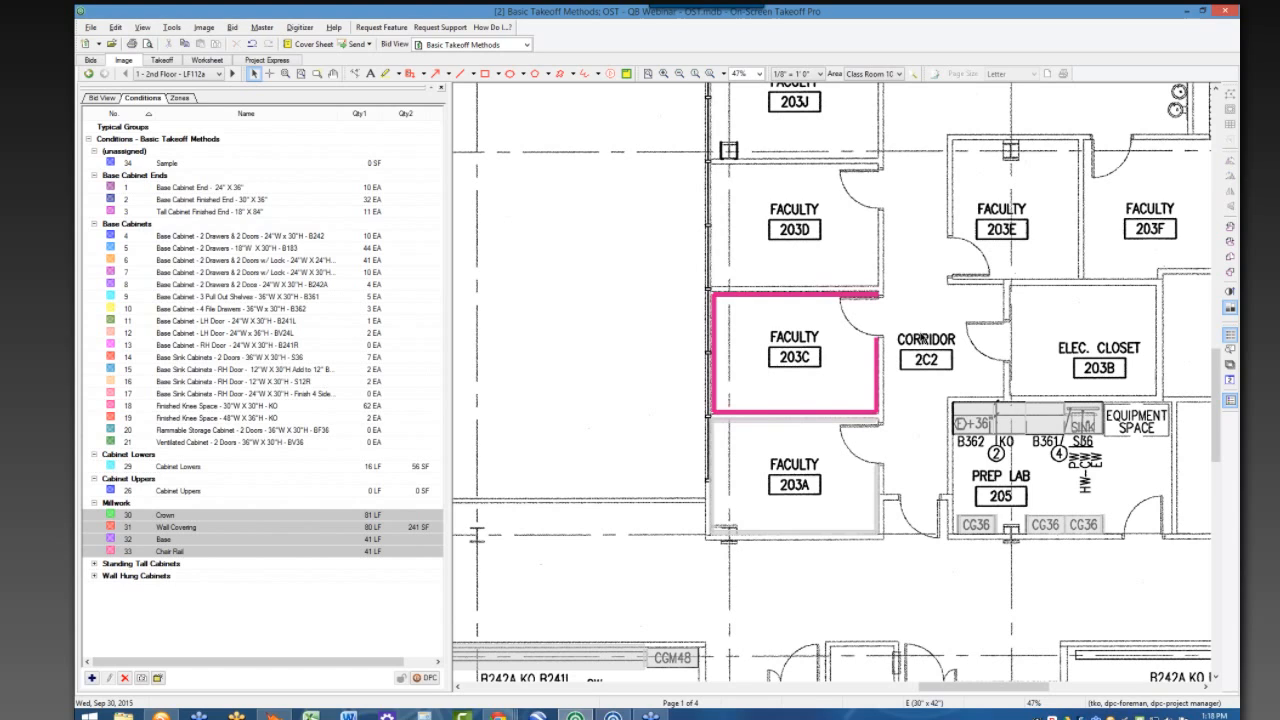
- Check which takeoff on the plan belongs to the 1st Floor area and which is (Unassigned)
{"action": "left_click", "coordinate": [878, 74]}
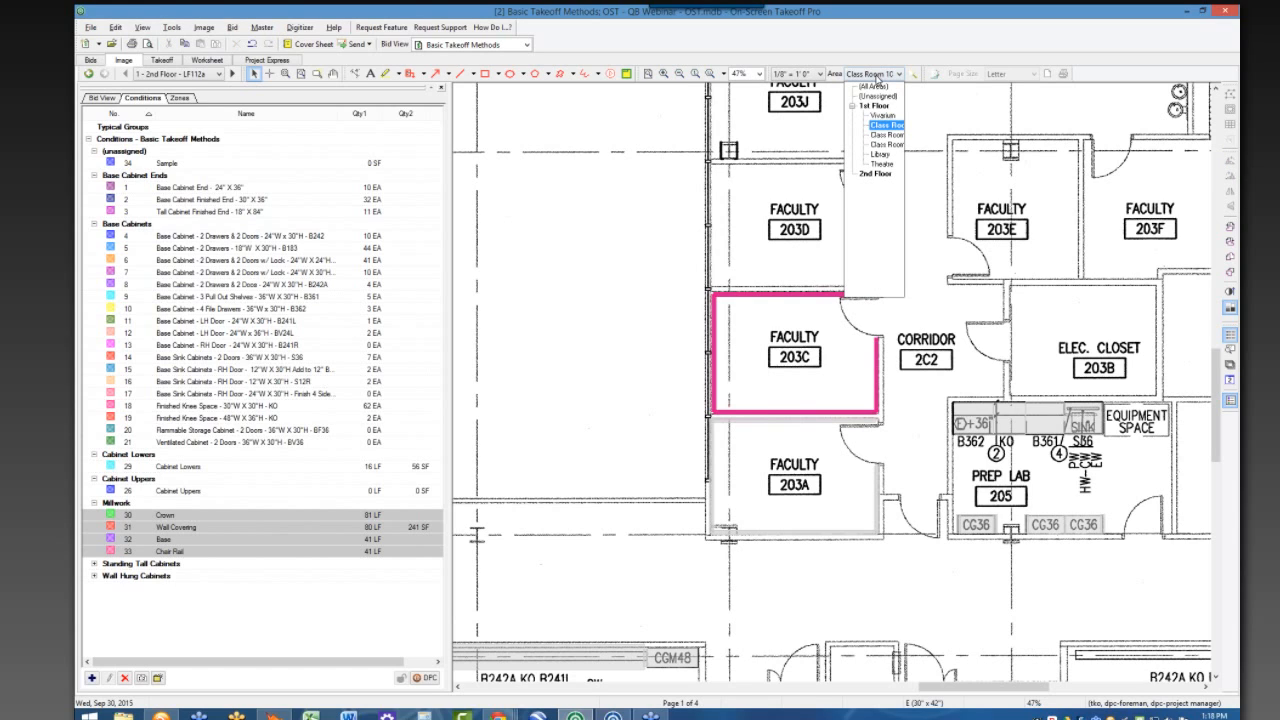
{"action": "left_click", "coordinate": [875, 106]}
{"action": "left_click", "coordinate": [878, 76]}
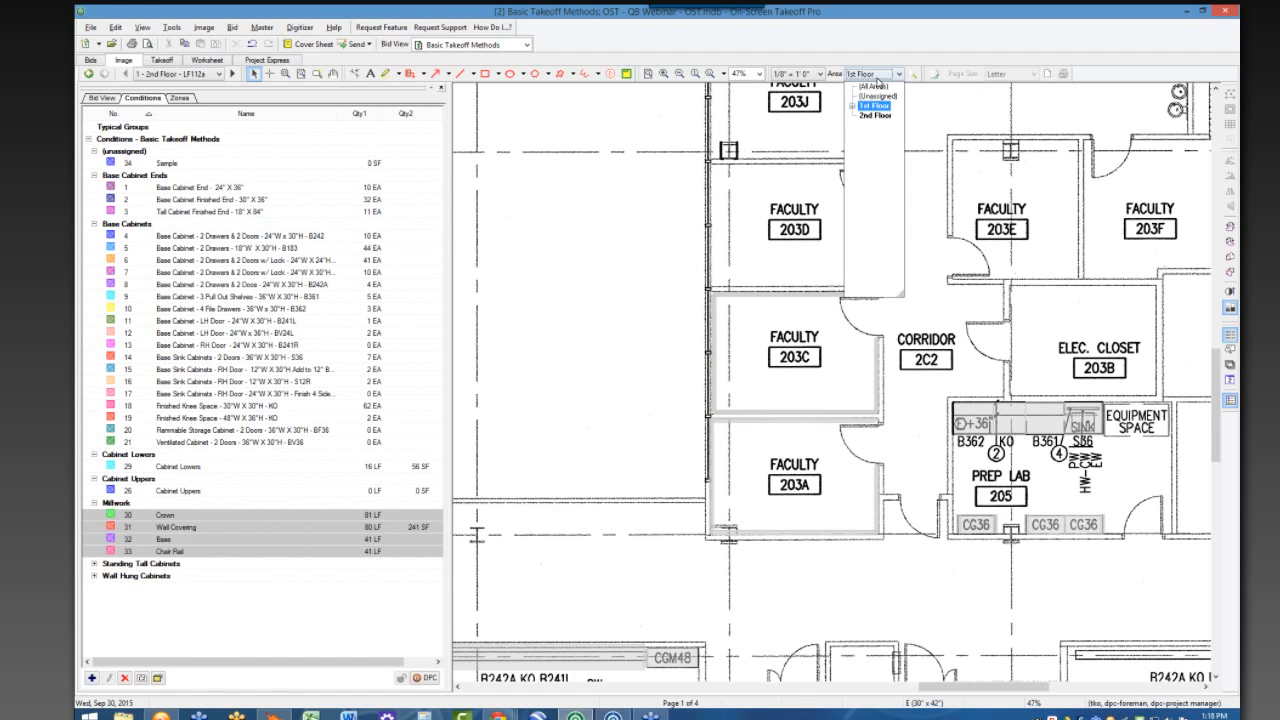
{"action": "left_click", "coordinate": [875, 96]}
- Activate the 2nd Floor area, select the Crown and Wall Covering takeoff in Faculty 203A and assign it to Class Room 101 under 1st Floor
{"action": "left_click", "coordinate": [876, 75]}
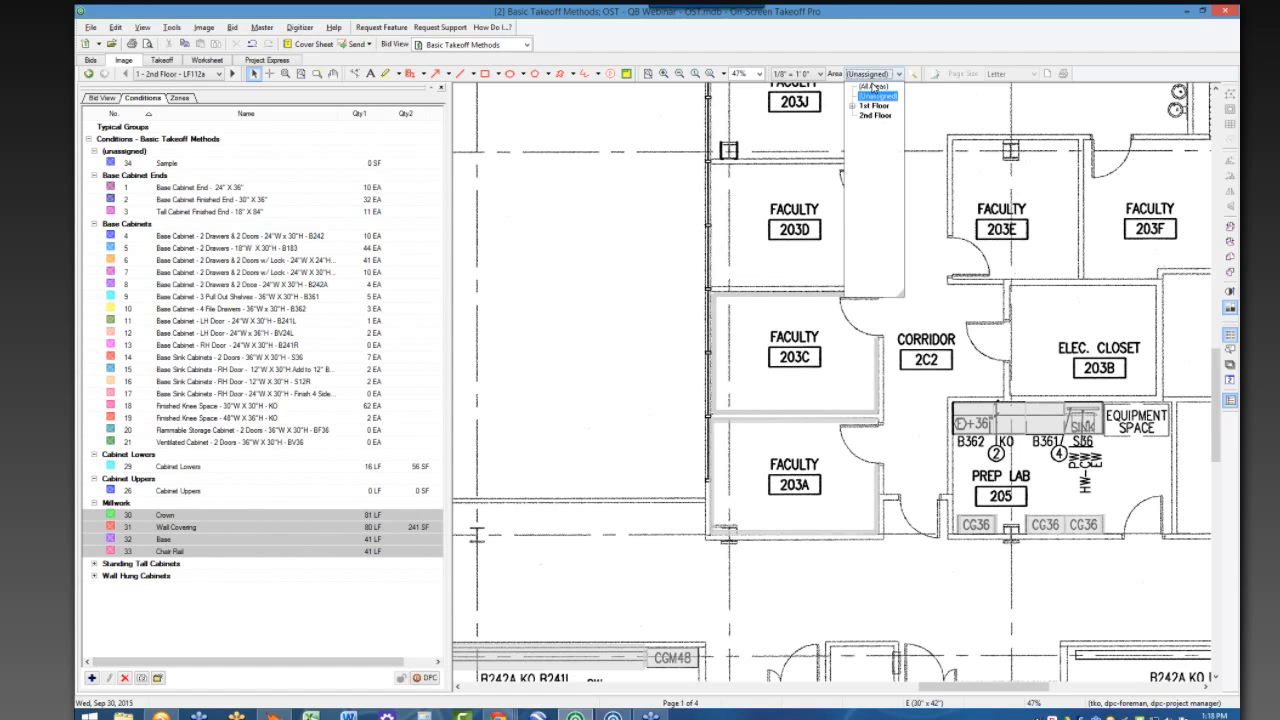
{"action": "left_click", "coordinate": [875, 115]}
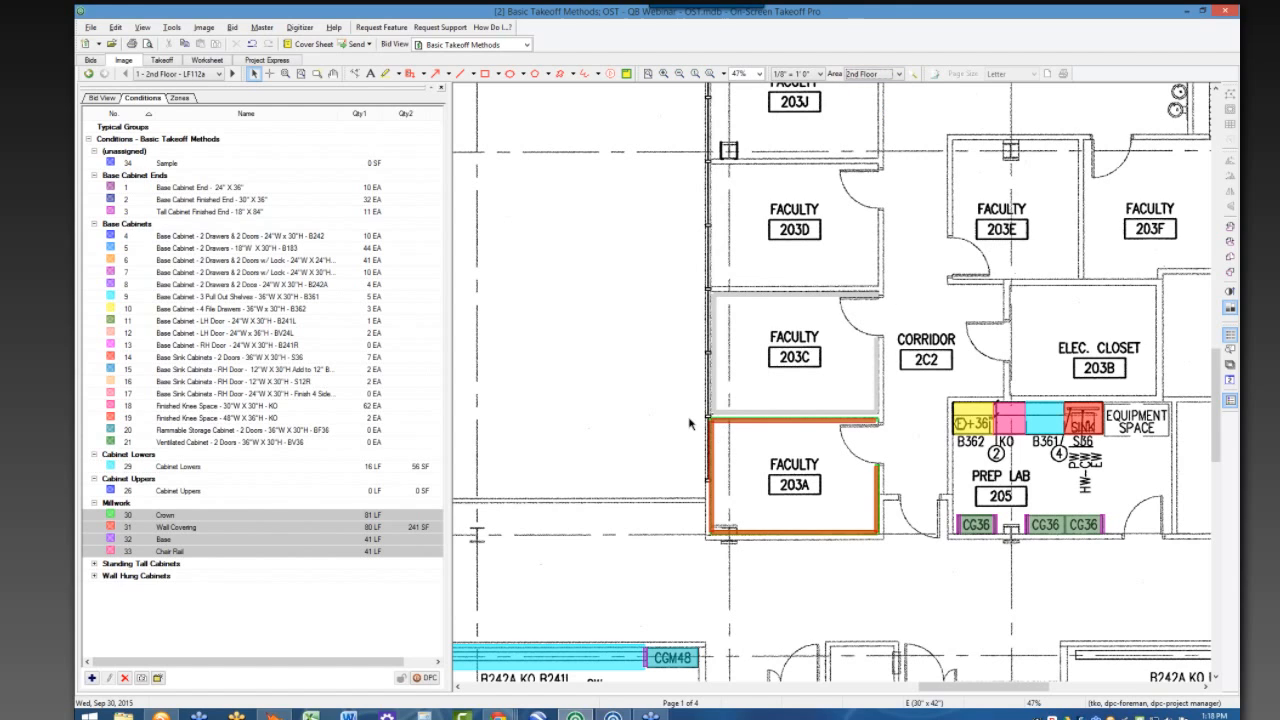
{"action": "left_click_drag", "start_coordinate": [689, 423], "coordinate": [892, 541]}
{"action": "left_click", "coordinate": [888, 75]}
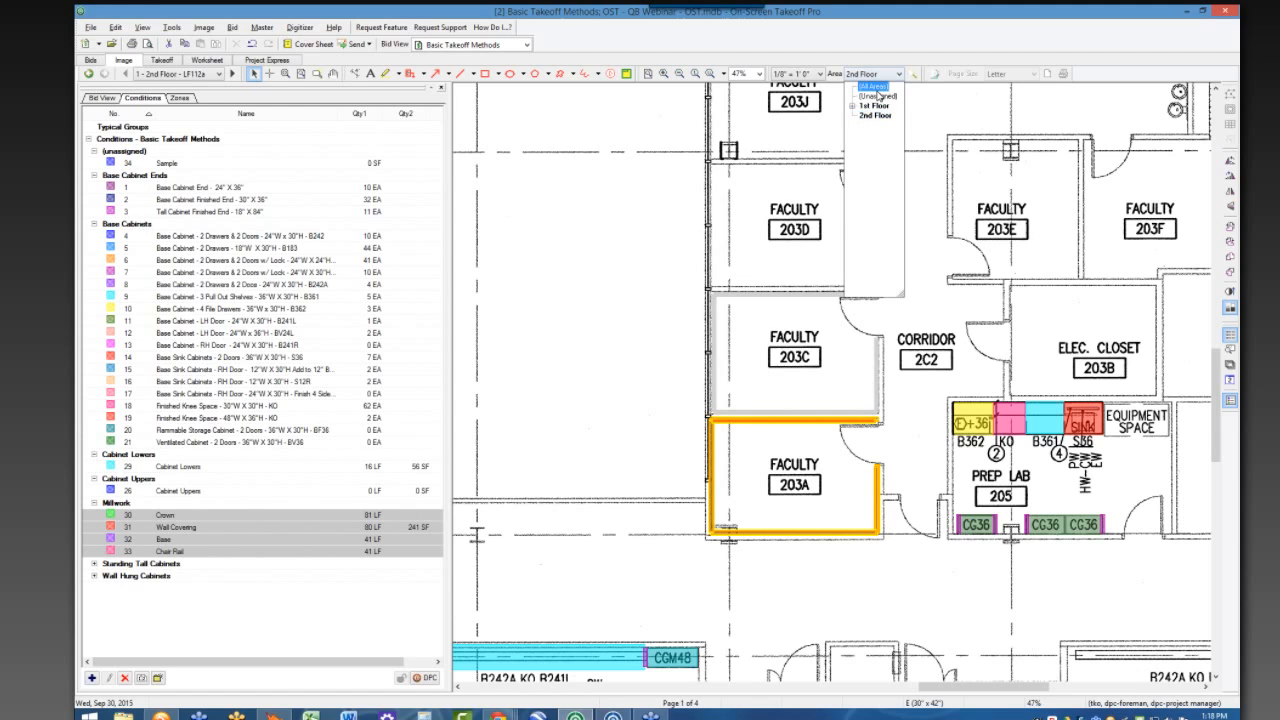
{"action": "left_click", "coordinate": [854, 106]}
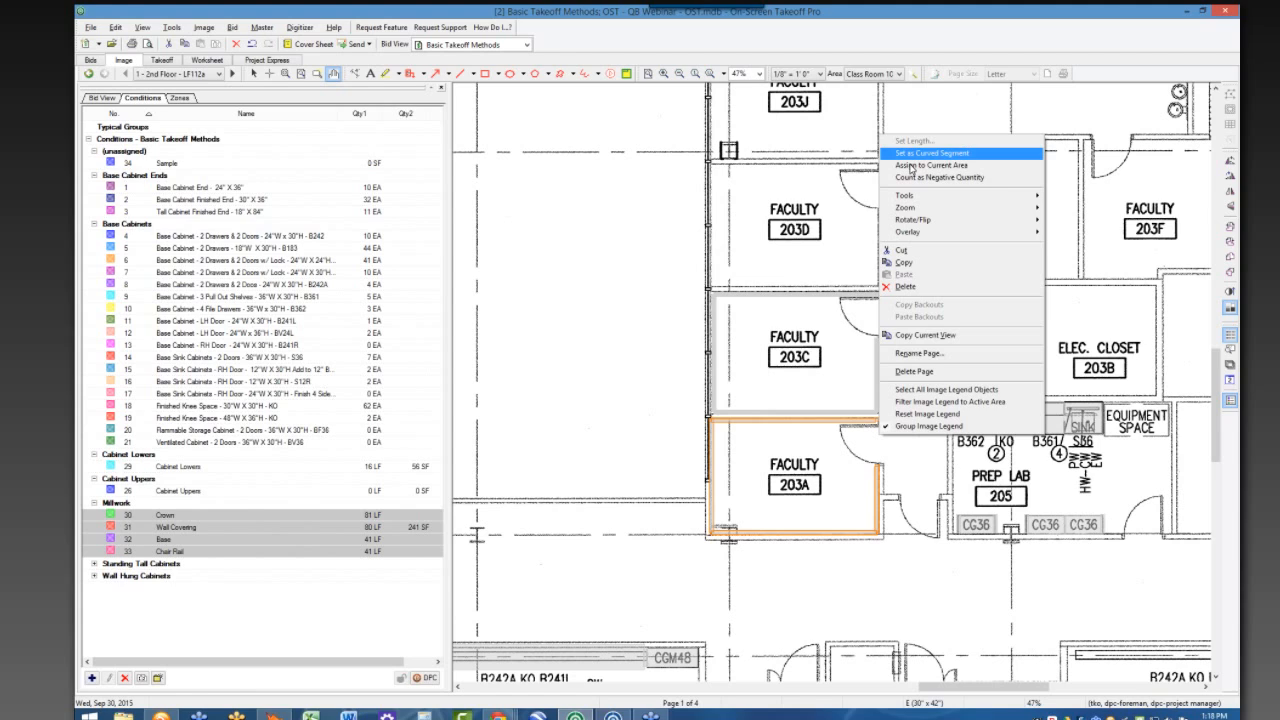
{"action": "left_click", "coordinate": [912, 166]}
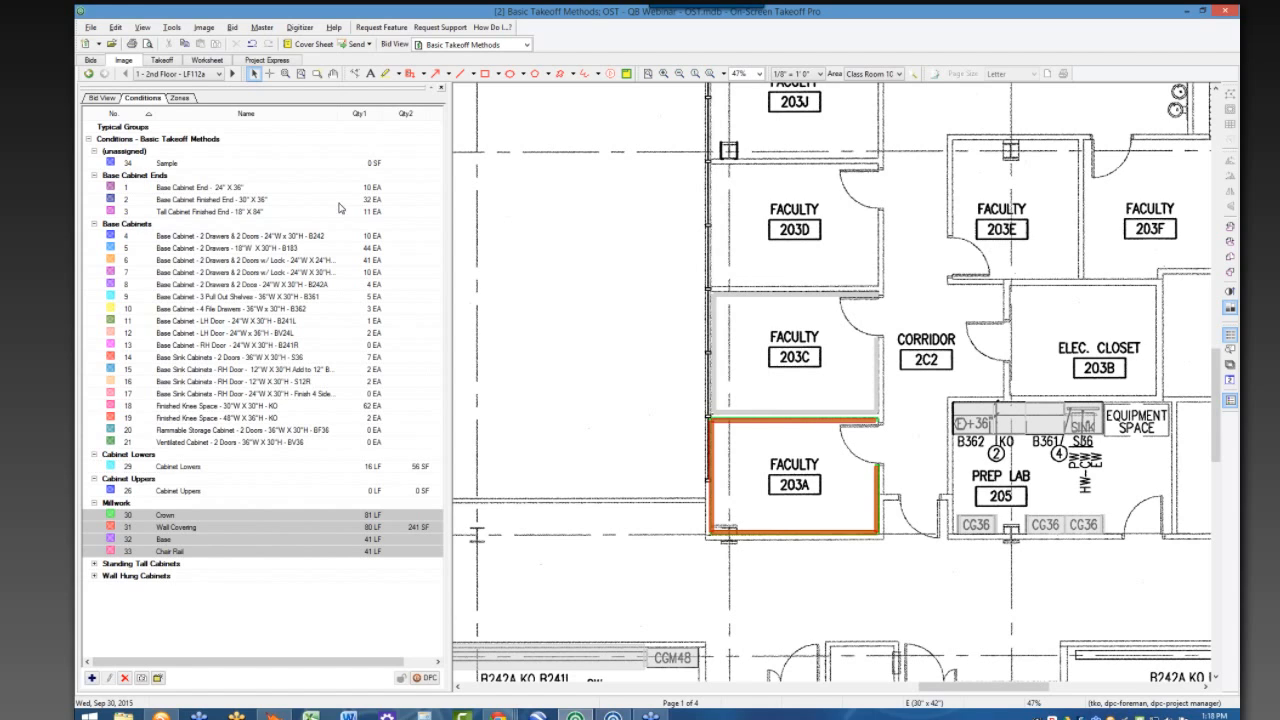
- Review the takeoff totals by area, examining the Cabinet Lowers group and the Millwork quantities for Class Room 100 and Class Room 101
{"action": "left_click", "coordinate": [163, 63]}
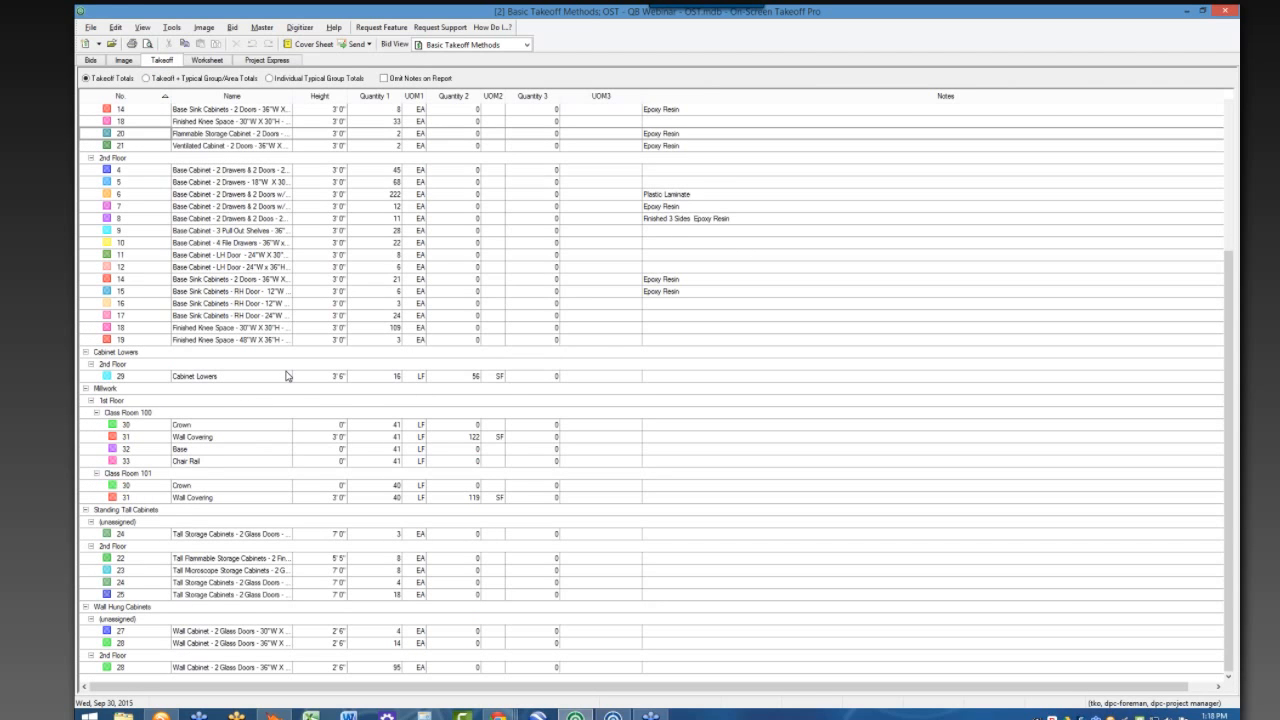
{"action": "left_click", "coordinate": [133, 353]}
{"action": "left_click", "coordinate": [128, 365]}
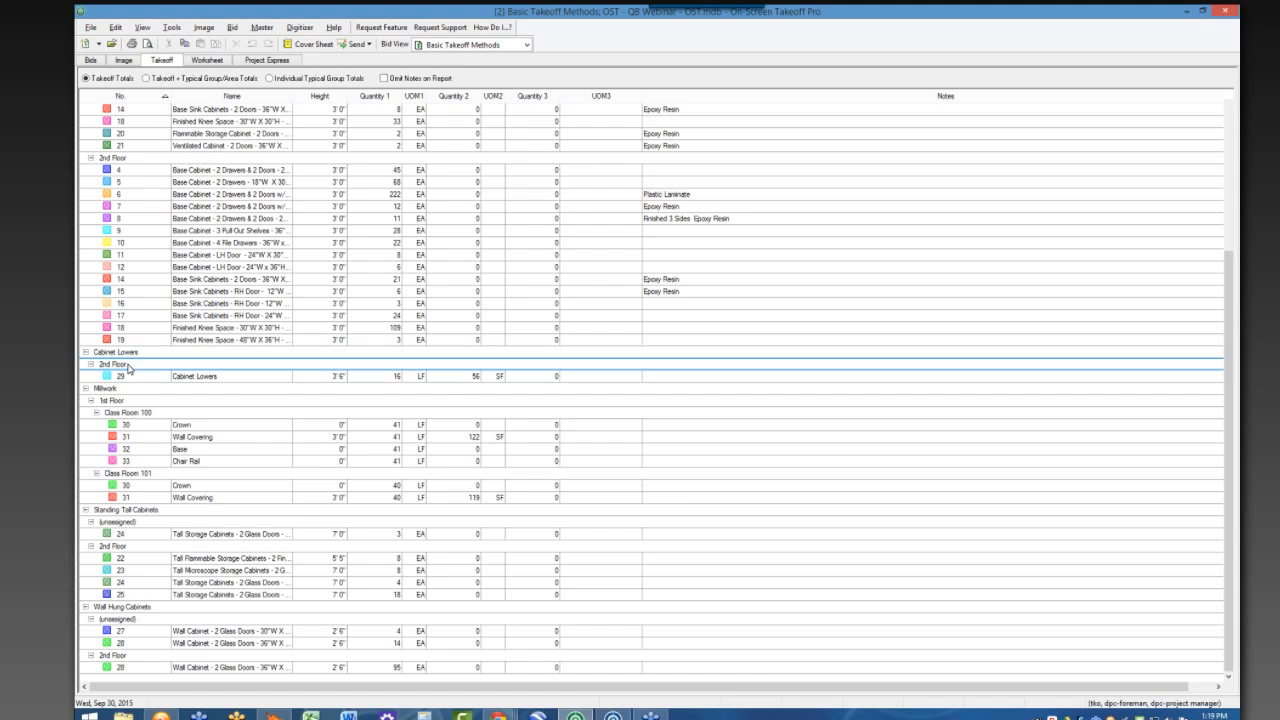
{"action": "left_click", "coordinate": [125, 389]}
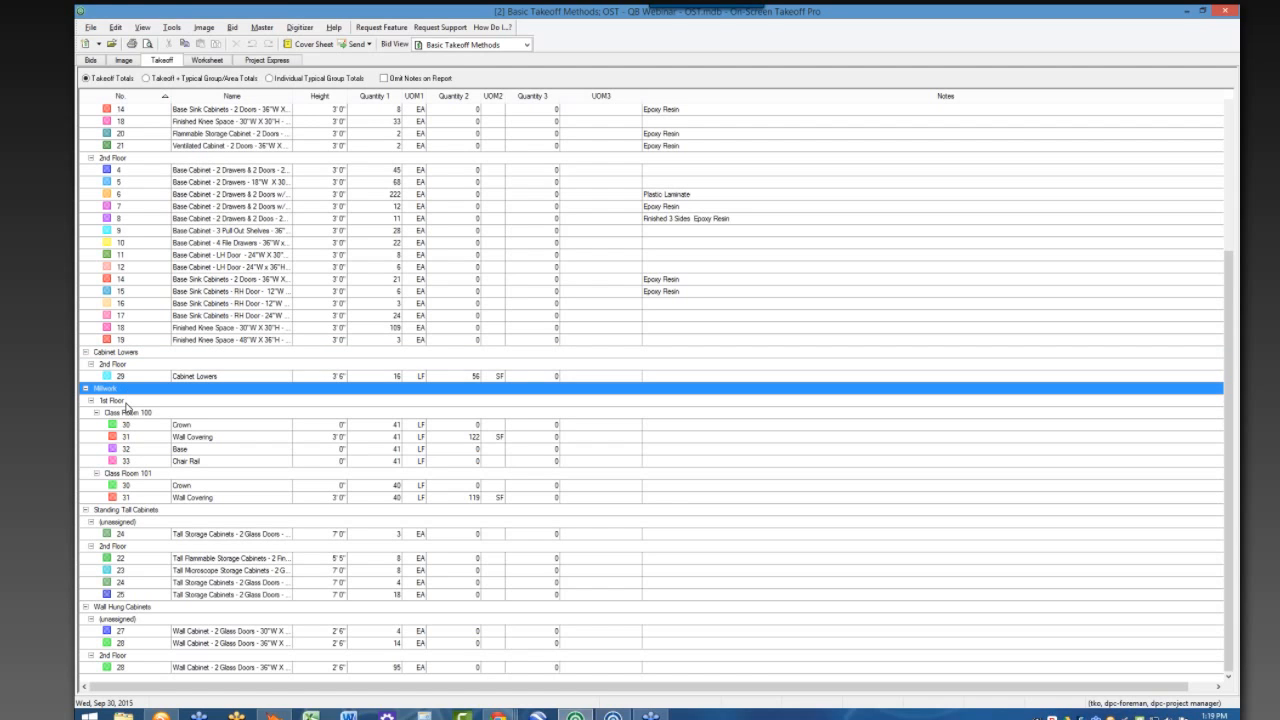
{"action": "left_click", "coordinate": [127, 401]}
{"action": "left_click", "coordinate": [146, 413]}
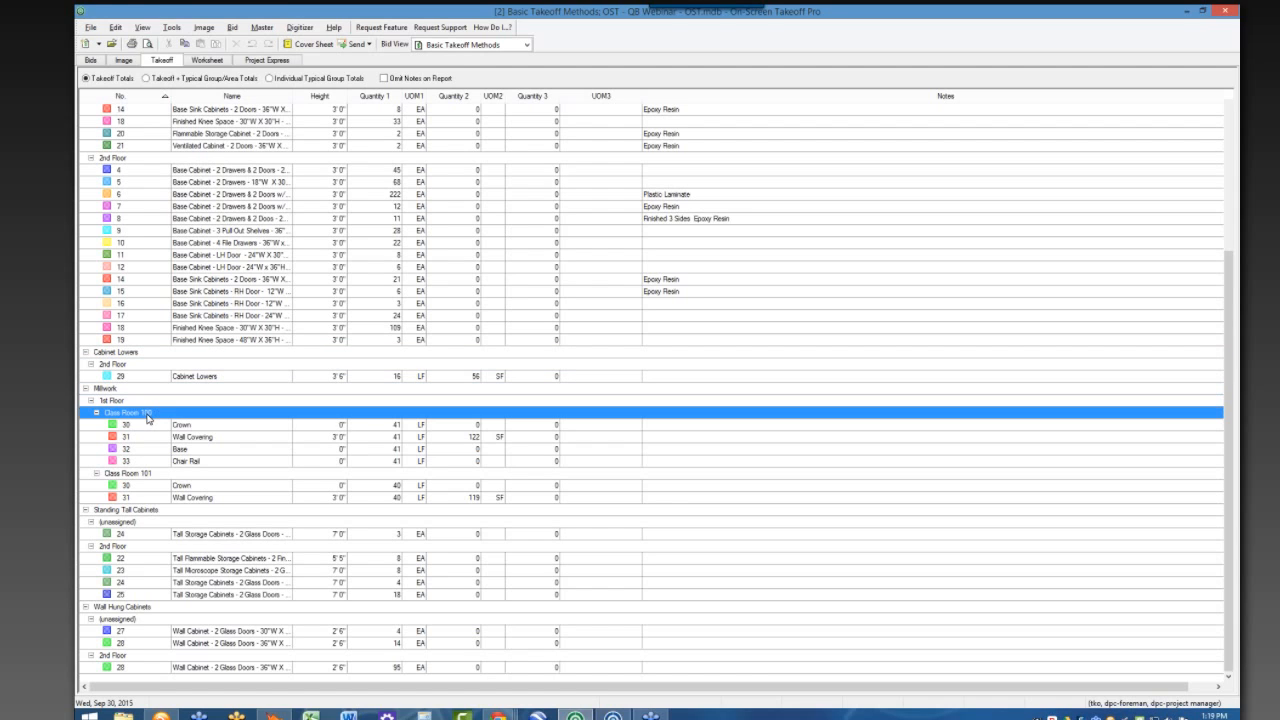
{"action": "left_click", "coordinate": [150, 475]}
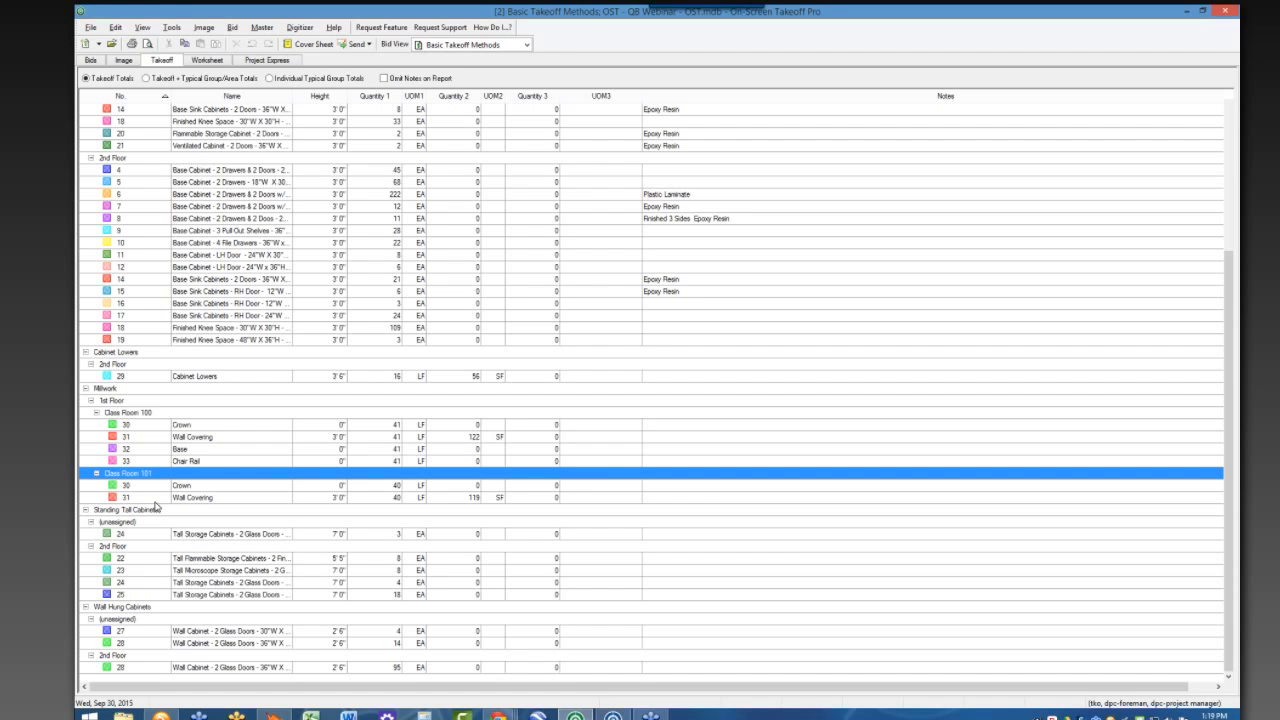
- Return to the second floor plan and show the takeoff of all areas on the whole sheet
{"action": "left_click", "coordinate": [122, 62]}
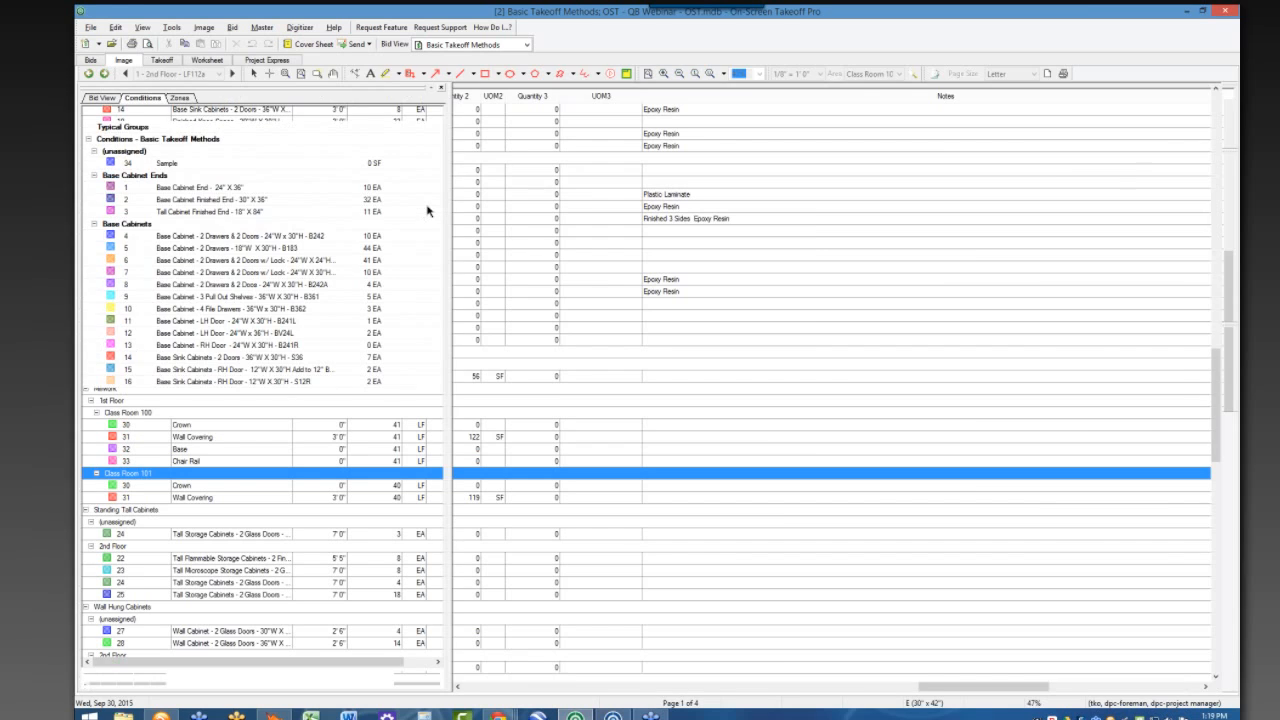
{"action": "scroll", "coordinate": [883, 421], "scroll_direction": "down", "scroll_amount": 2}
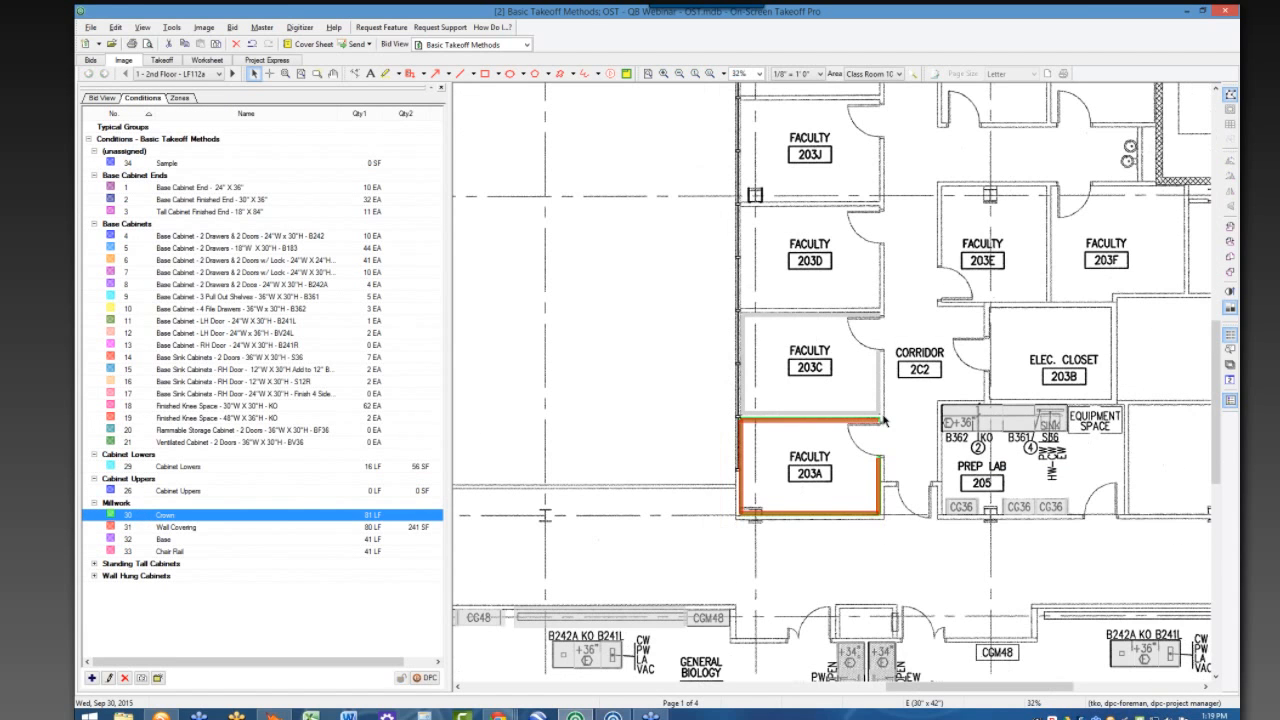
{"action": "scroll", "coordinate": [877, 314], "scroll_direction": "down", "scroll_amount": 4}
{"action": "left_click", "coordinate": [876, 74]}
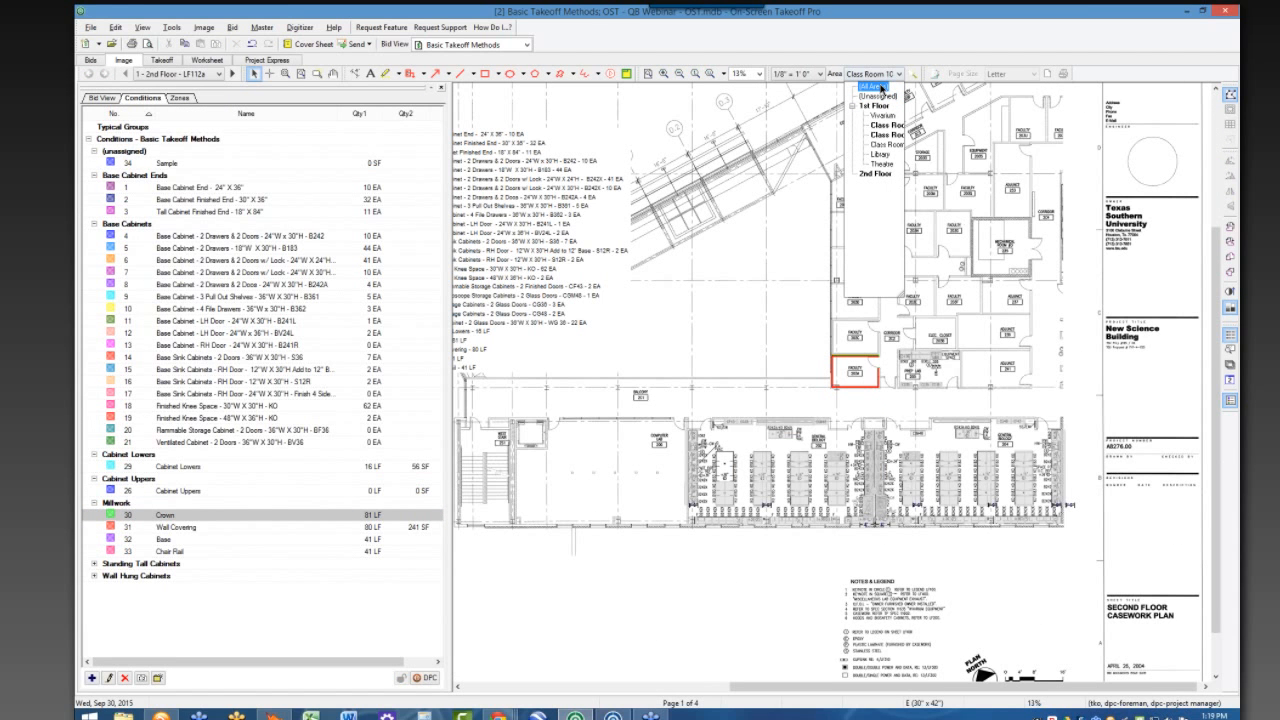
{"action": "left_click", "coordinate": [876, 87]}
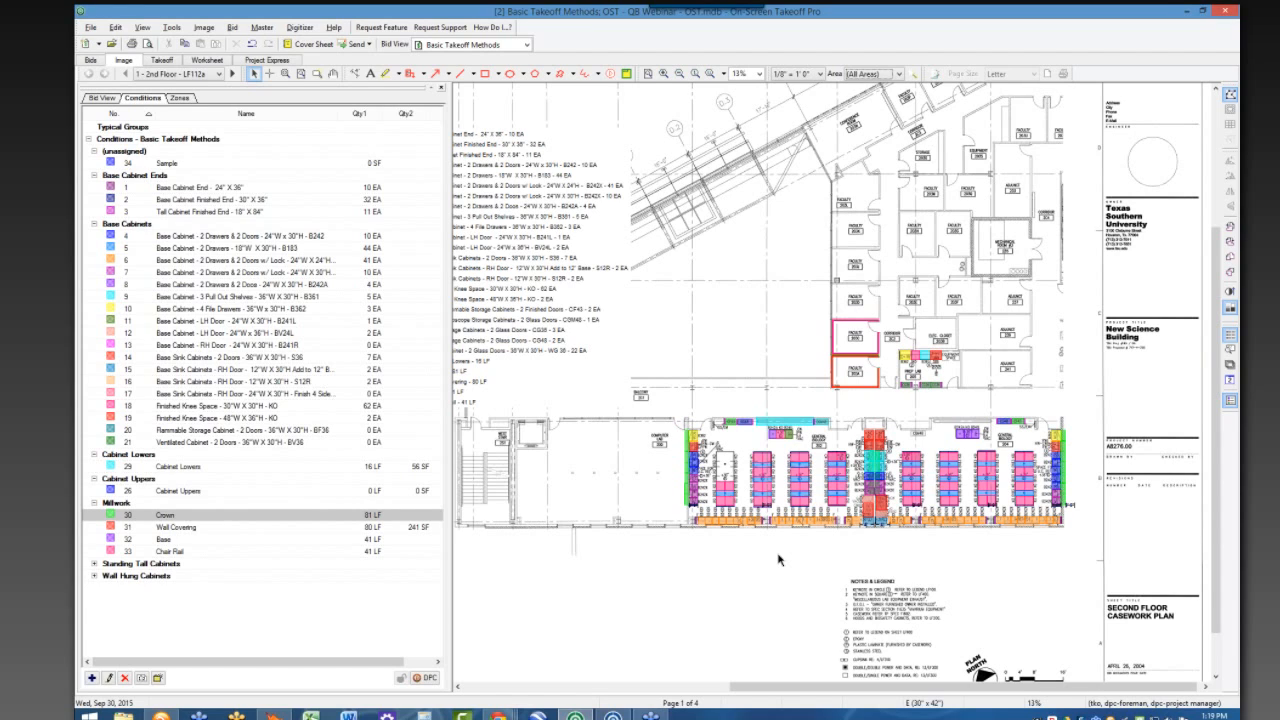
- Open the View Window & Named Views bid and follow the linked details E6/A4.10, A6/A4.21, A6/A5.10 and A6/A6.20, closing the View Window when finished
{"action": "left_click", "coordinate": [91, 60]}
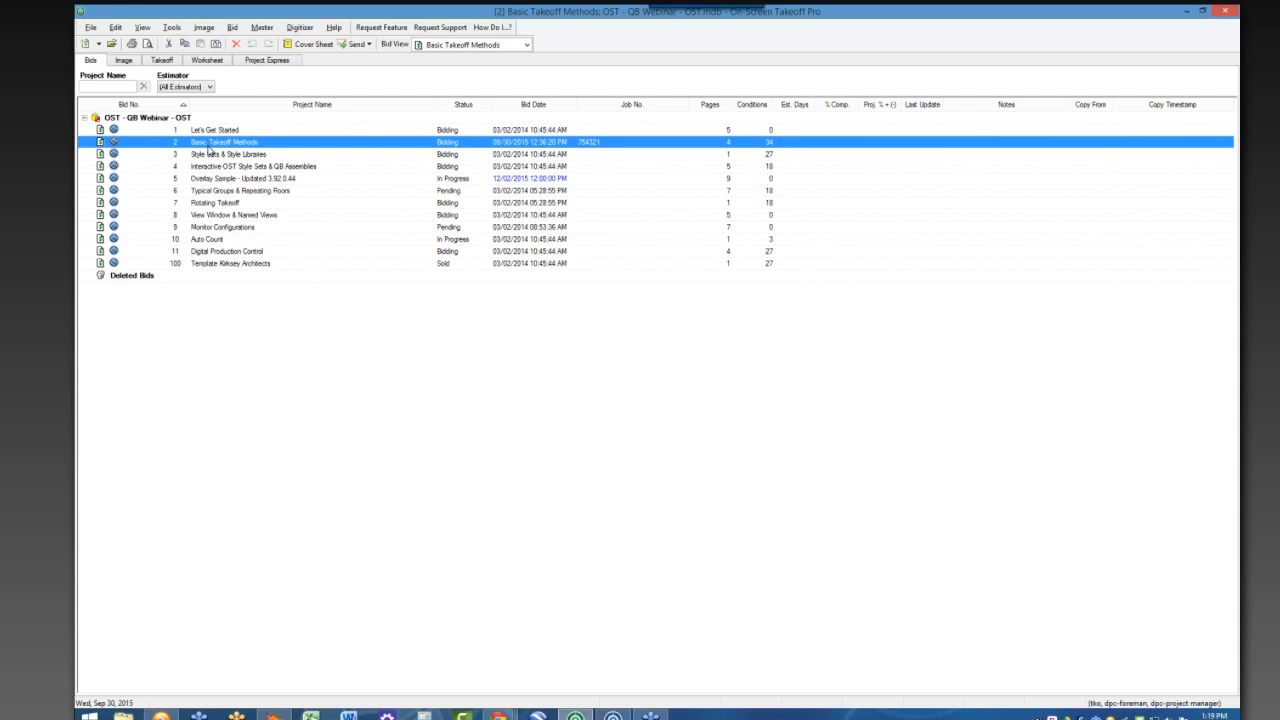
{"action": "double_click", "coordinate": [233, 215]}
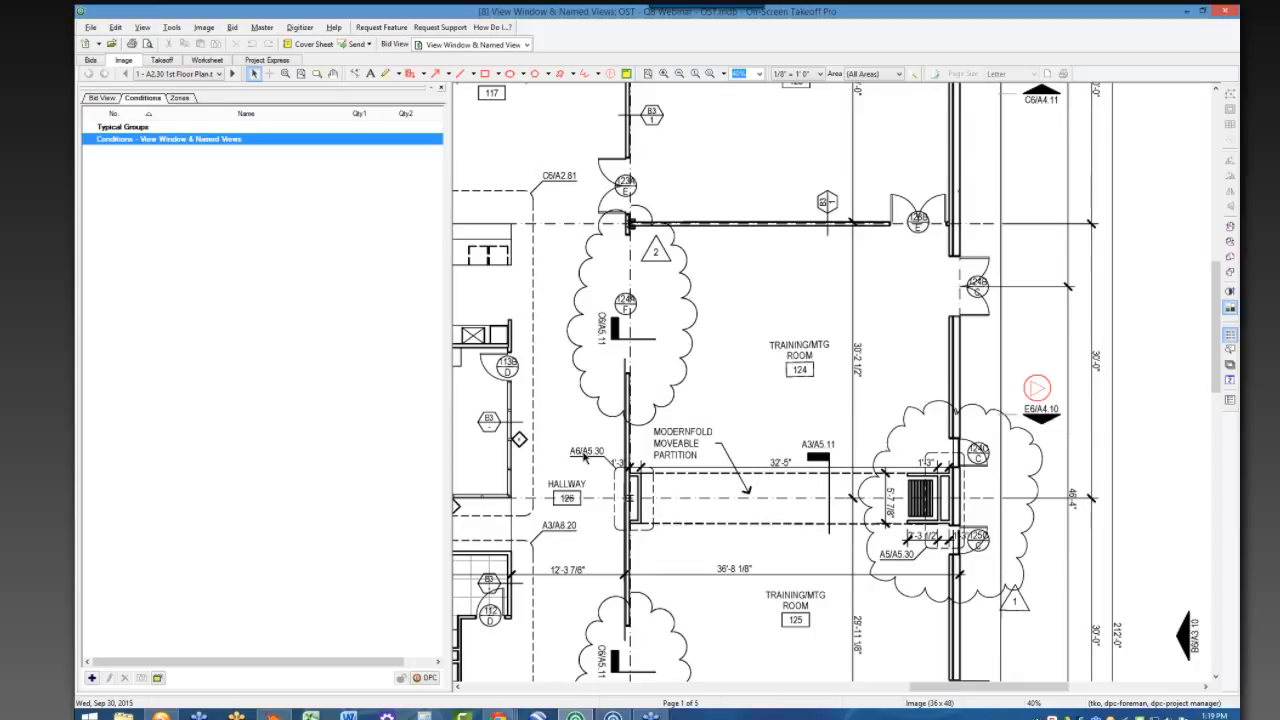
{"action": "left_click", "coordinate": [1037, 387]}
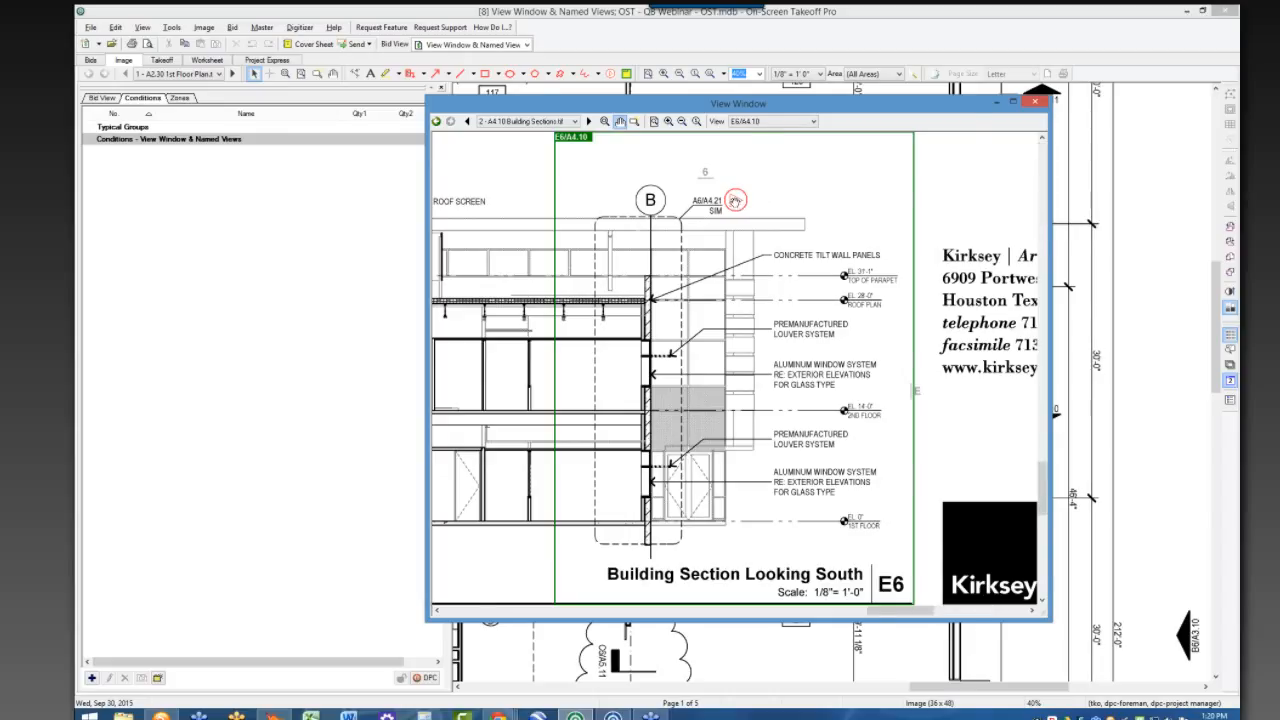
{"action": "left_click", "coordinate": [735, 200]}
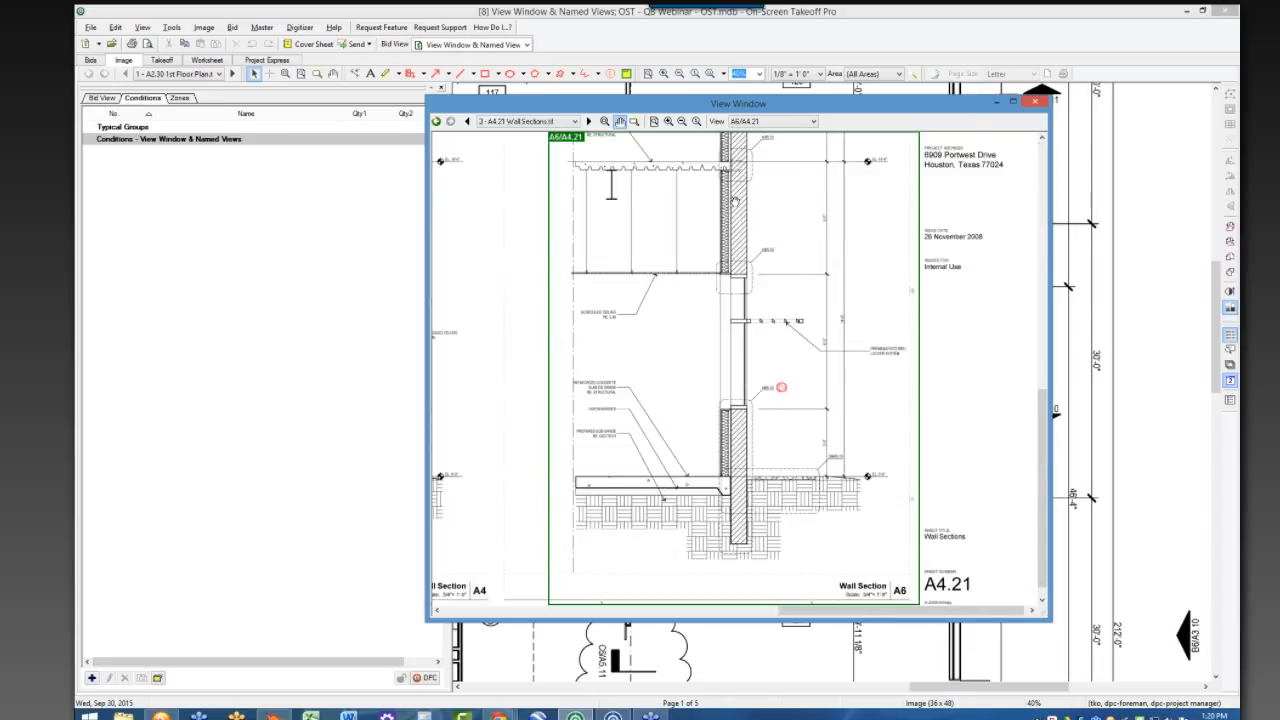
{"action": "left_click", "coordinate": [781, 389]}
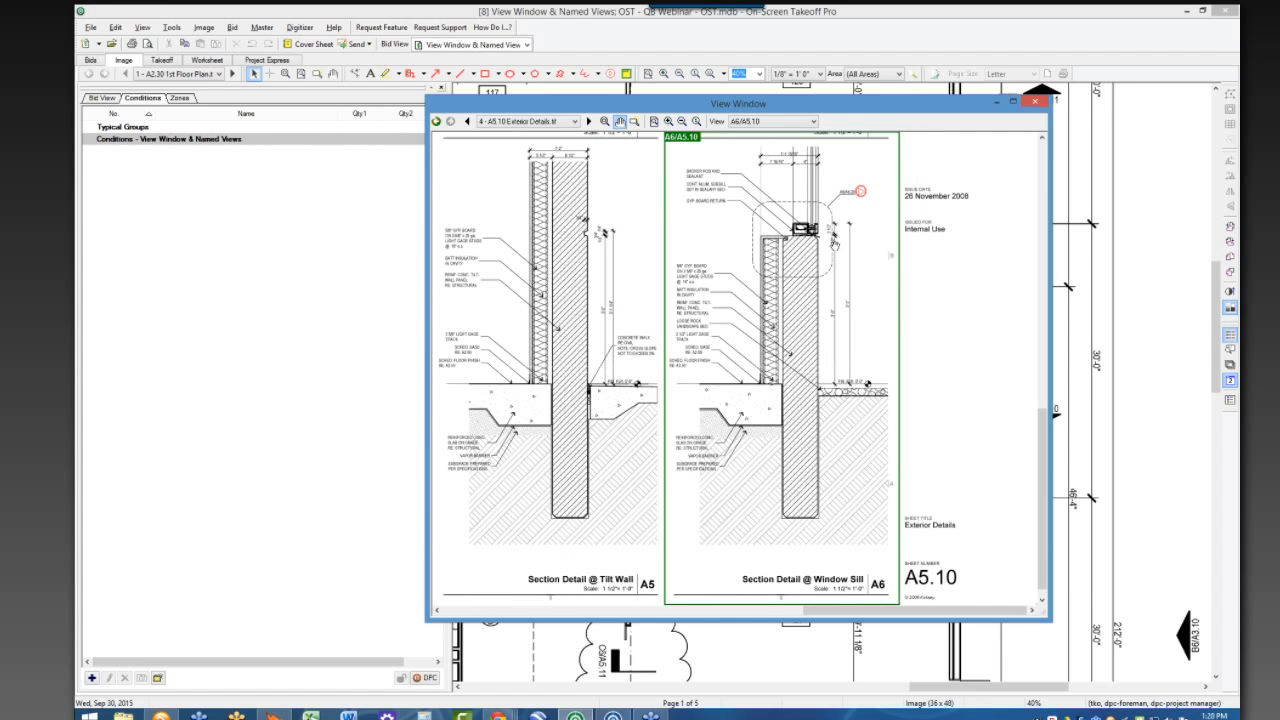
{"action": "left_click", "coordinate": [860, 193]}
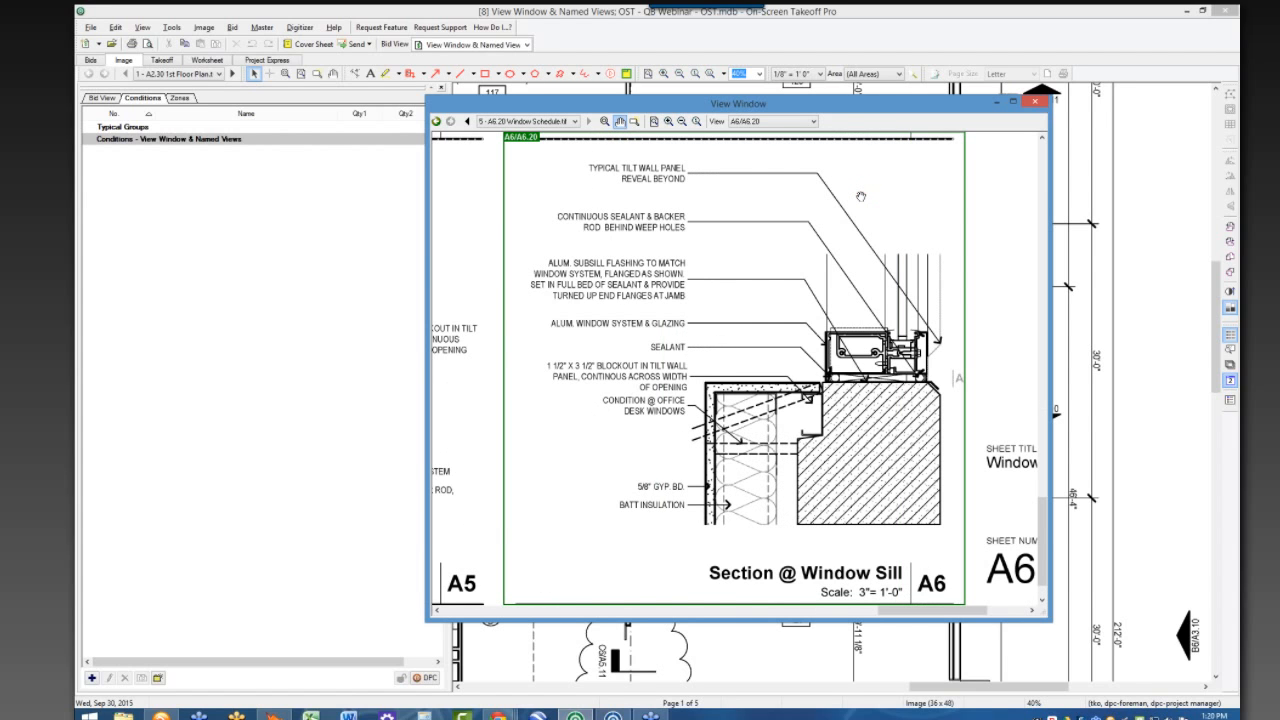
{"action": "left_click", "coordinate": [1034, 103]}
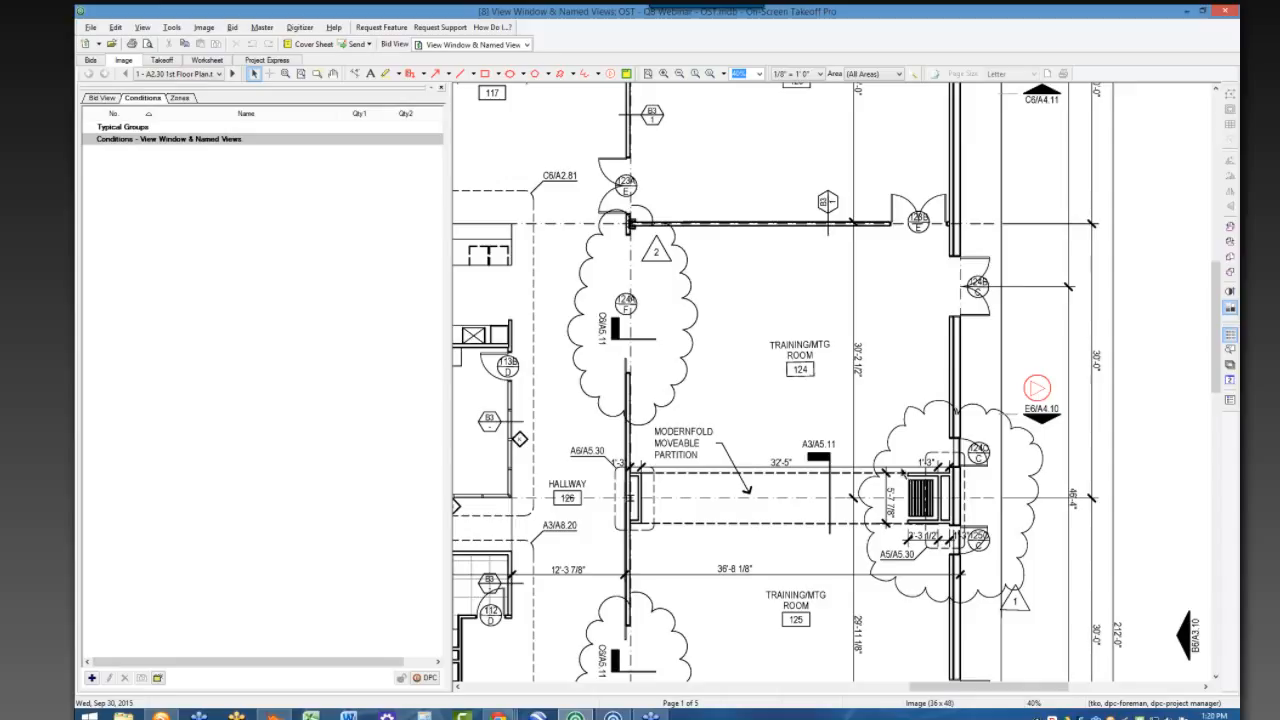
- Open the Overlay Sample - Updated 3.92.0.44 bid and examine the Original Plan and the clouded changes on the Revised Plan
{"action": "left_click", "coordinate": [91, 61]}
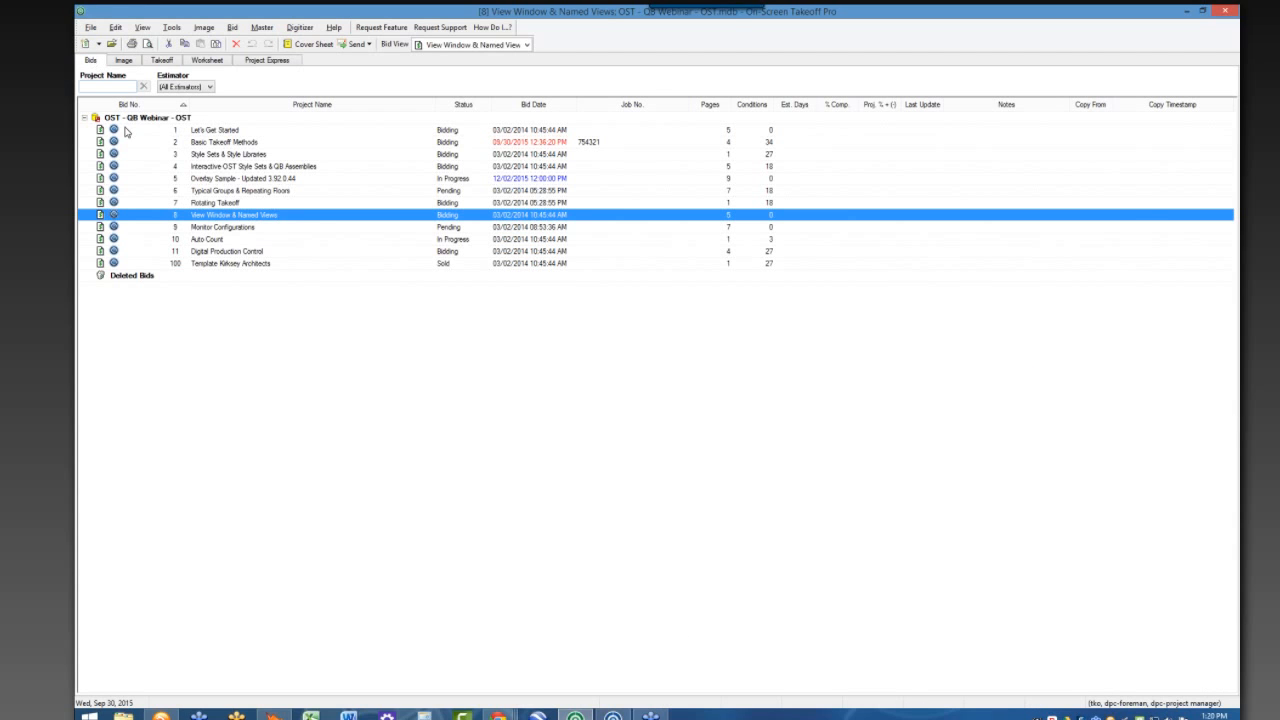
{"action": "double_click", "coordinate": [230, 180]}
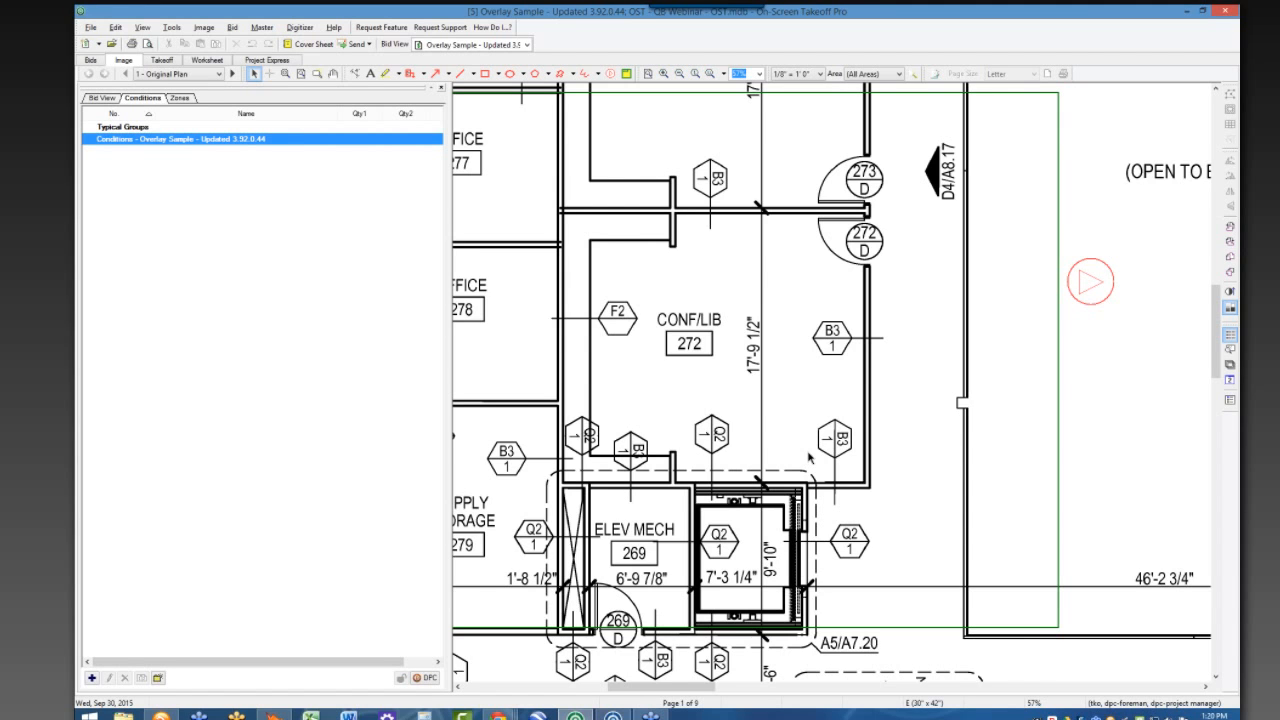
{"action": "scroll", "coordinate": [812, 456], "scroll_direction": "down", "scroll_amount": 4}
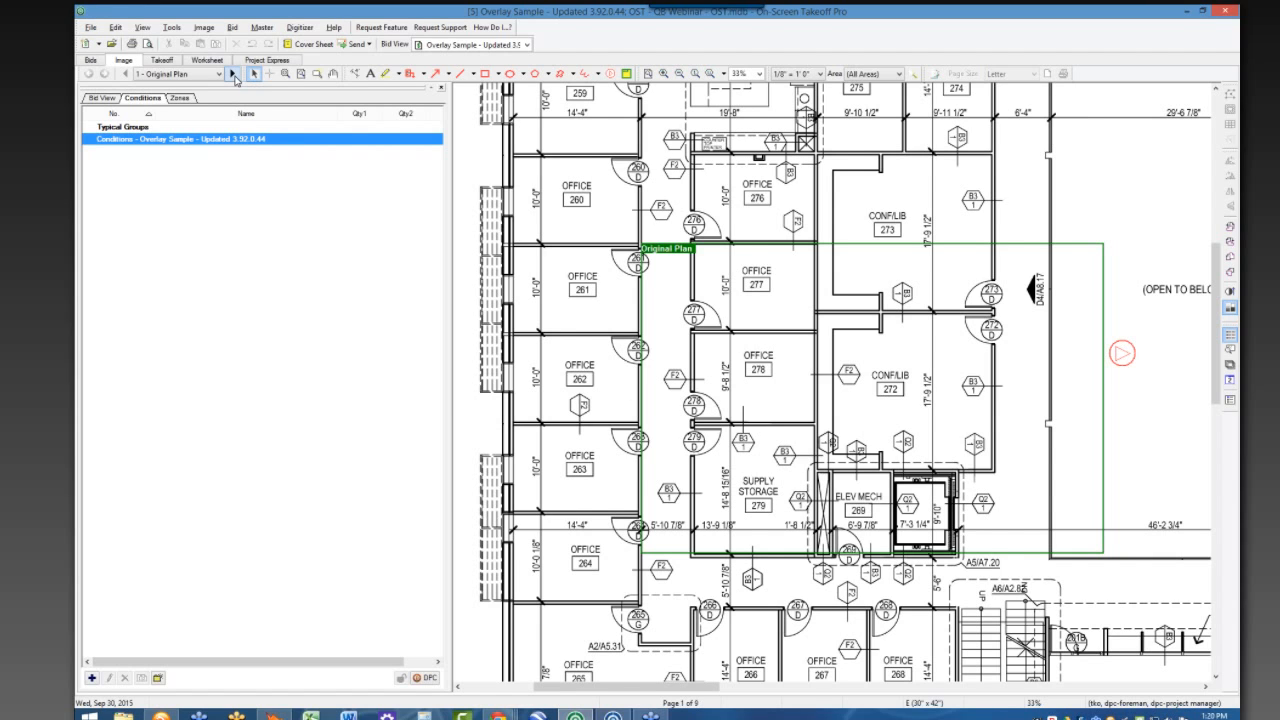
{"action": "left_click", "coordinate": [233, 74]}
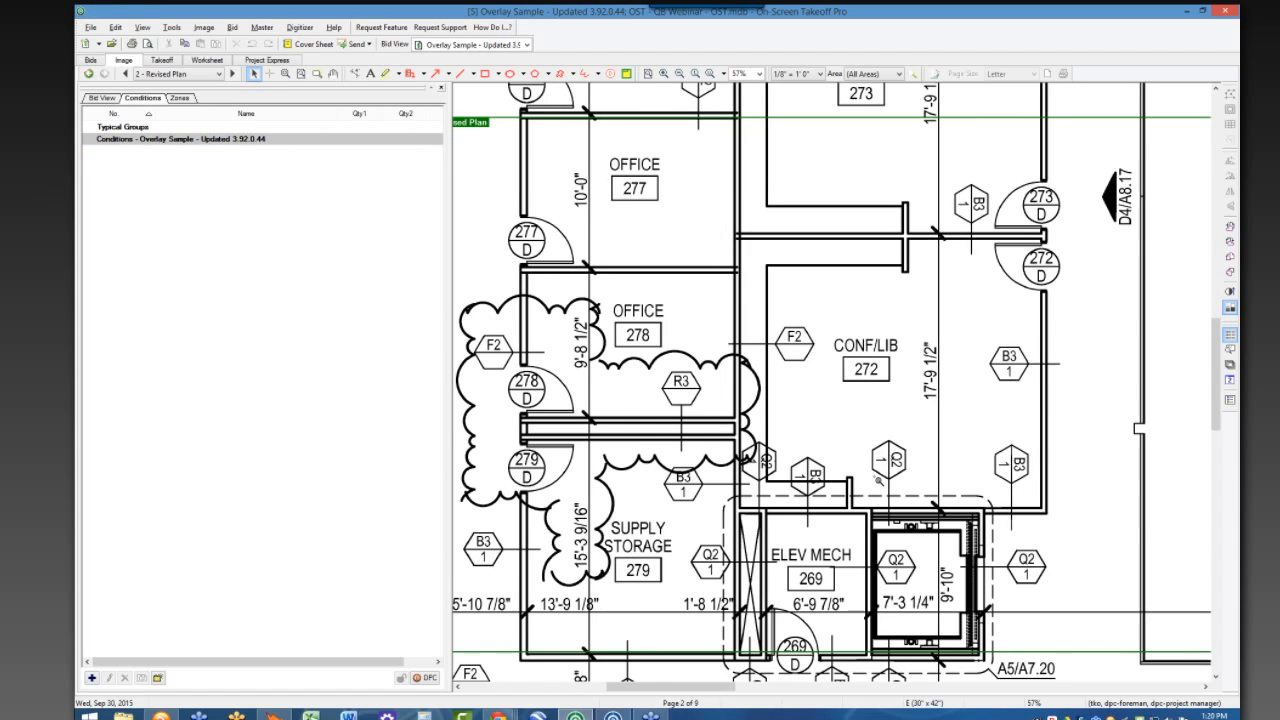
{"action": "scroll", "coordinate": [878, 481], "scroll_direction": "down", "scroll_amount": 2}
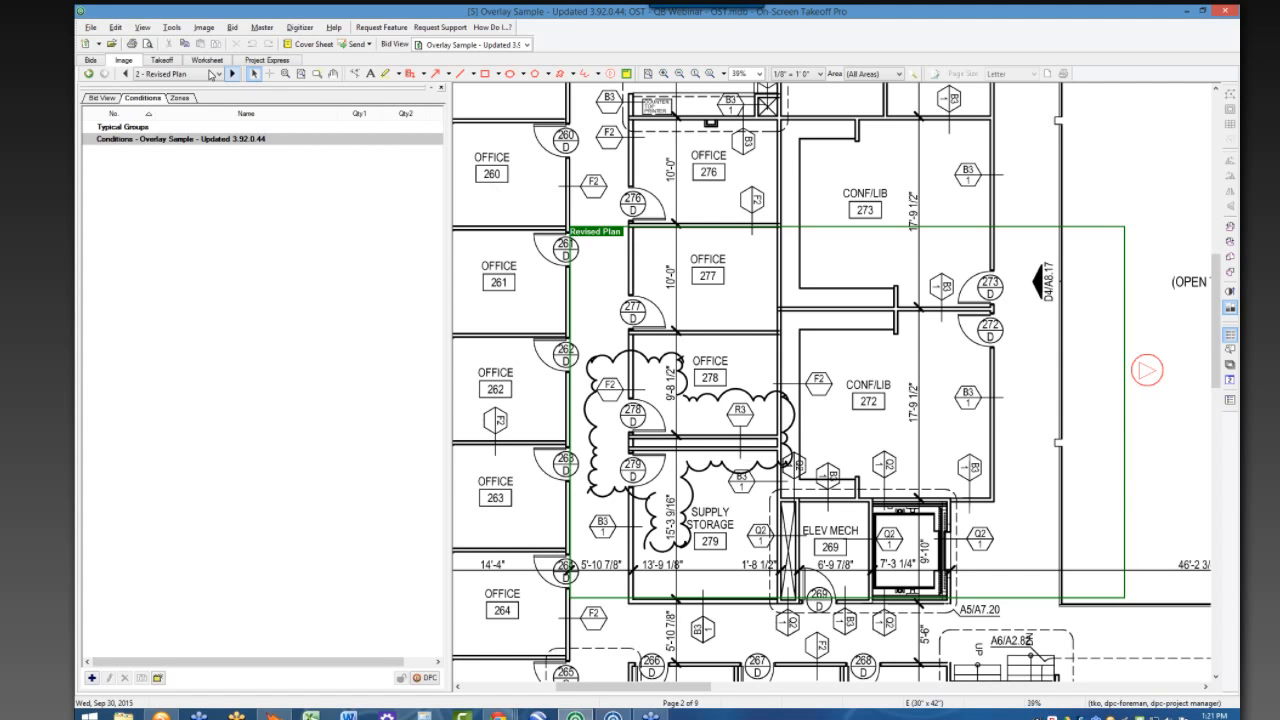
- Go to the Overlay Sample page and examine the plan differences around rooms 278, 279, 272 and 273
{"action": "left_click", "coordinate": [232, 75]}
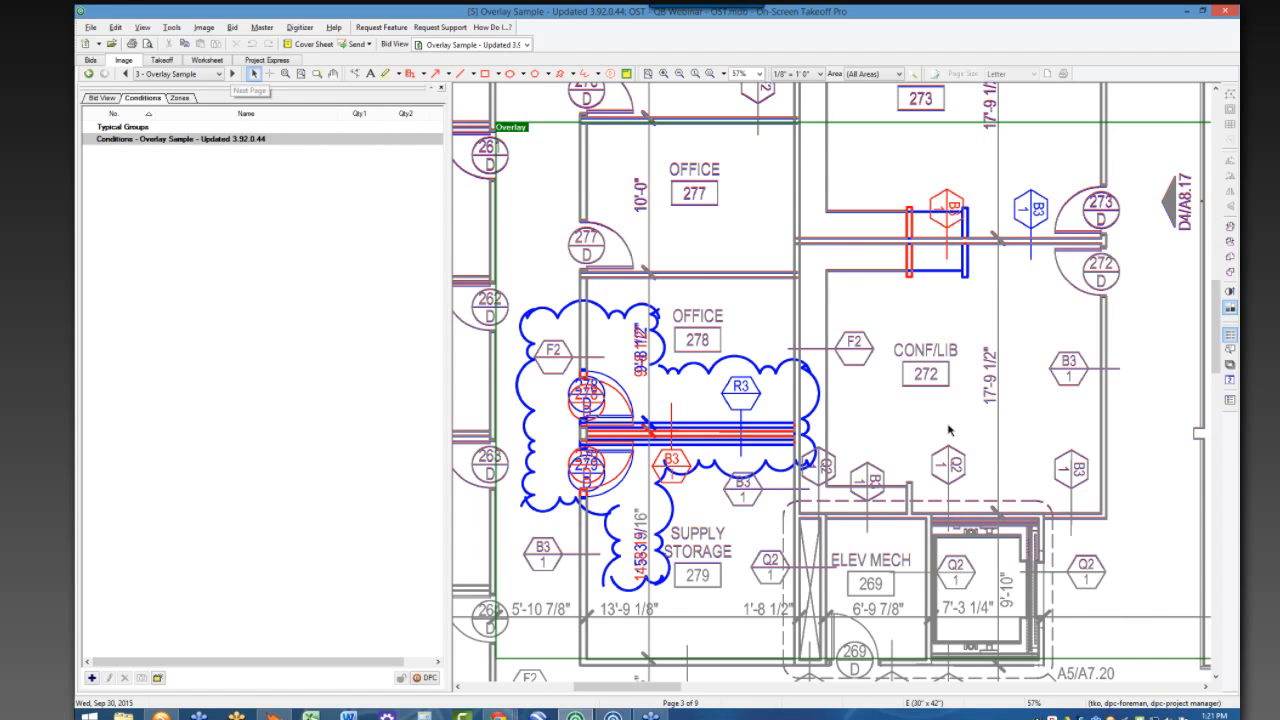
{"action": "scroll", "coordinate": [962, 480], "scroll_direction": "down", "scroll_amount": 1}
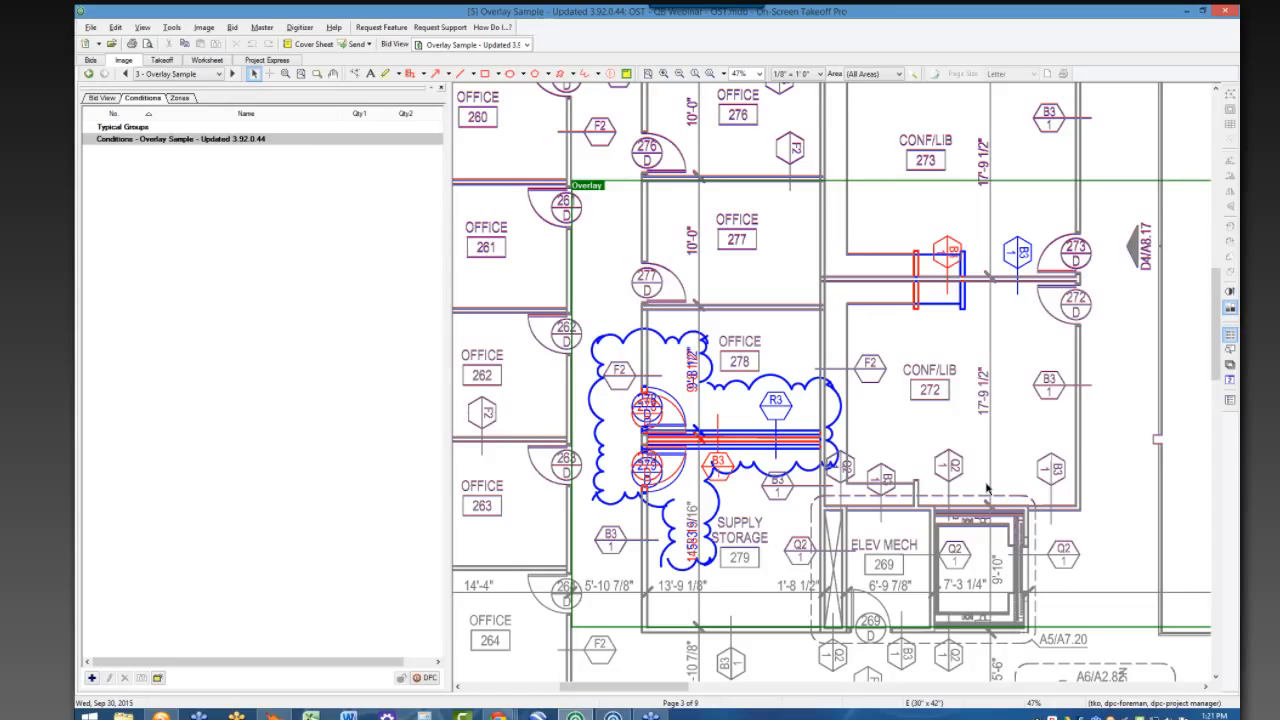
{"action": "scroll", "coordinate": [1079, 439], "scroll_direction": "up", "scroll_amount": 1}
{"action": "scroll", "coordinate": [1079, 439], "scroll_direction": "up", "scroll_amount": 3}
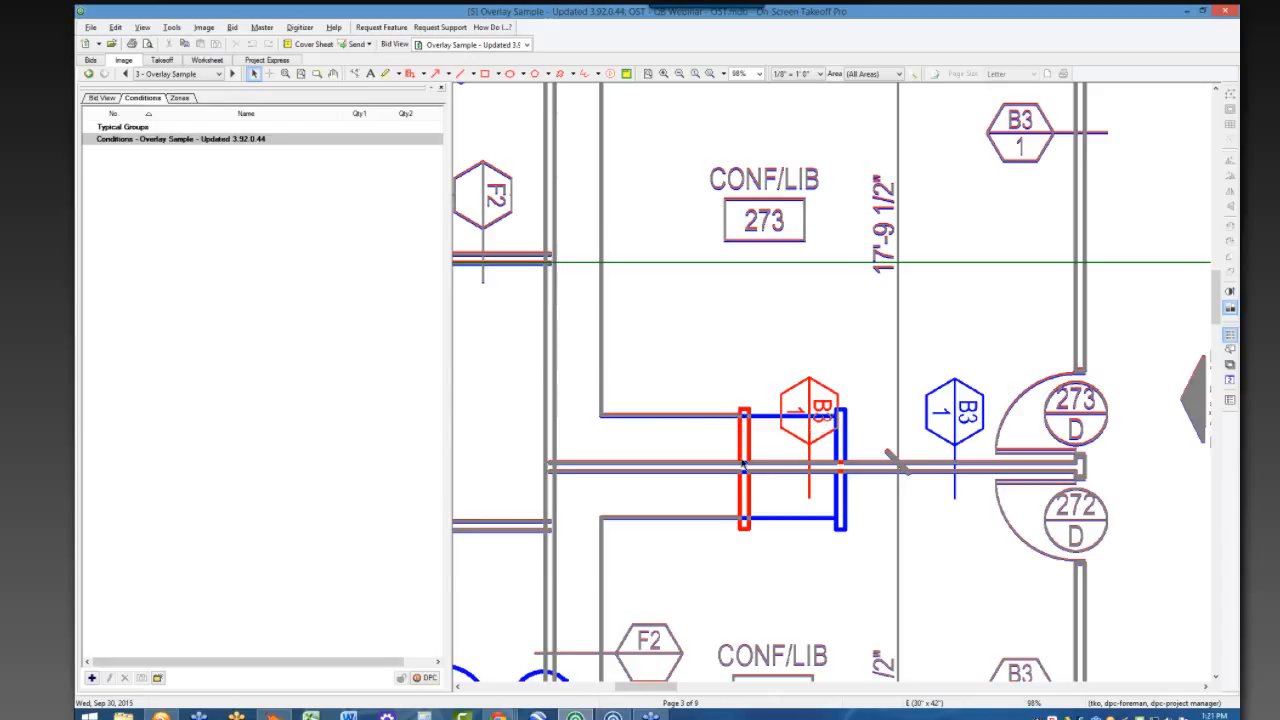
- Align the overlay image with the original plan near the wall between Conf/Lib 273 and 272
{"action": "right_click", "coordinate": [915, 524]}
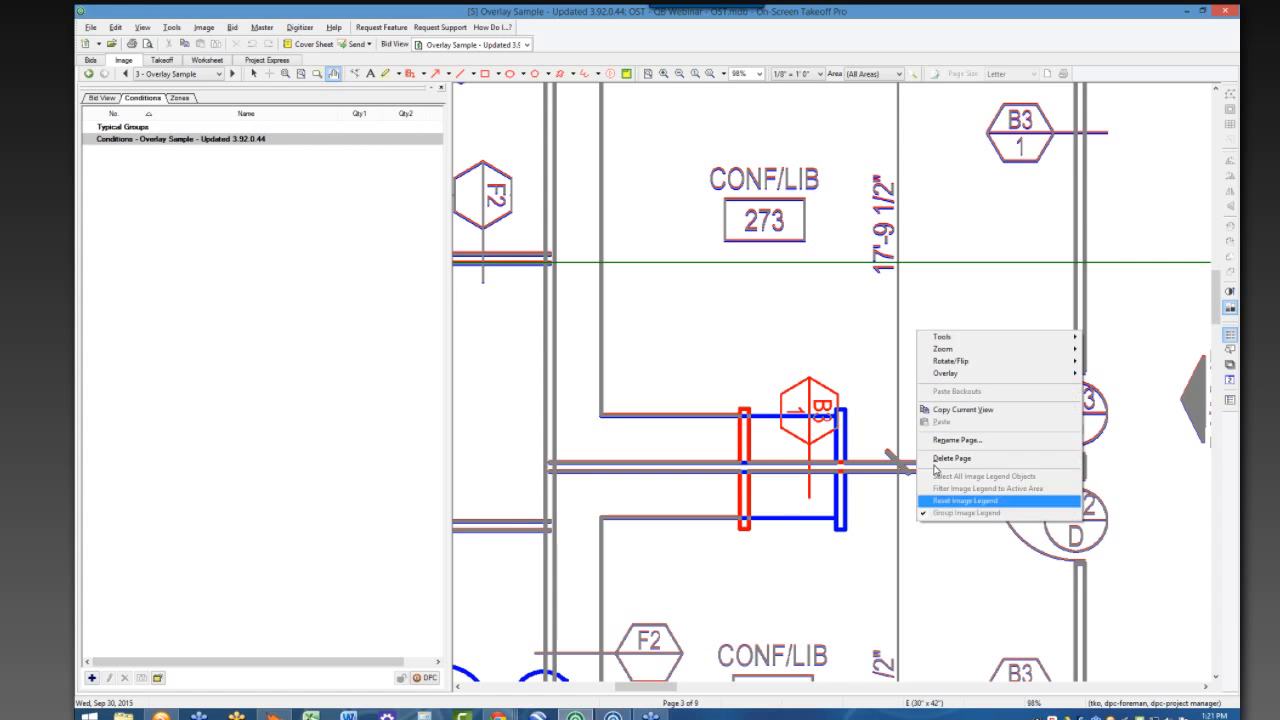
{"action": "mouse_move", "coordinate": [990, 373]}
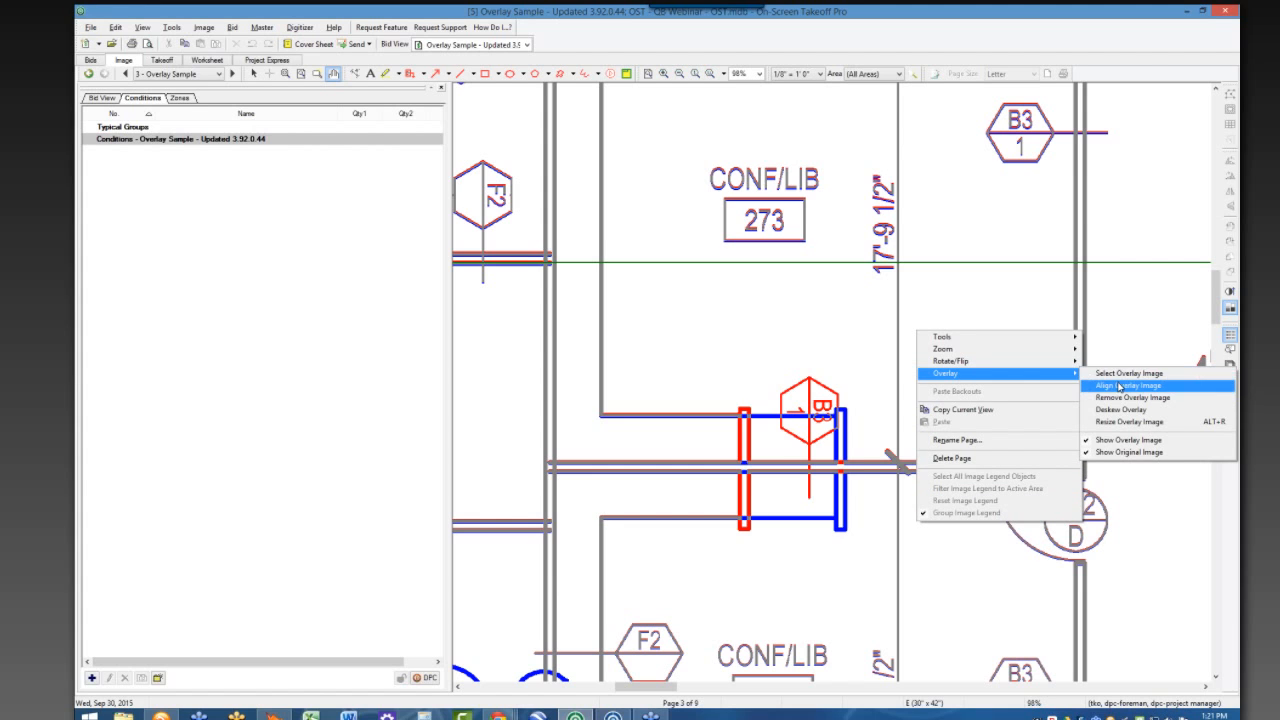
{"action": "left_click", "coordinate": [1115, 388]}
{"action": "mouse_move", "coordinate": [832, 382]}
{"action": "left_mouse_down"}
{"action": "mouse_move", "coordinate": [1050, 395]}
{"action": "mouse_move", "coordinate": [886, 337]}
{"action": "mouse_move", "coordinate": [826, 357]}
{"action": "mouse_move", "coordinate": [830, 380]}
{"action": "left_mouse_up"}
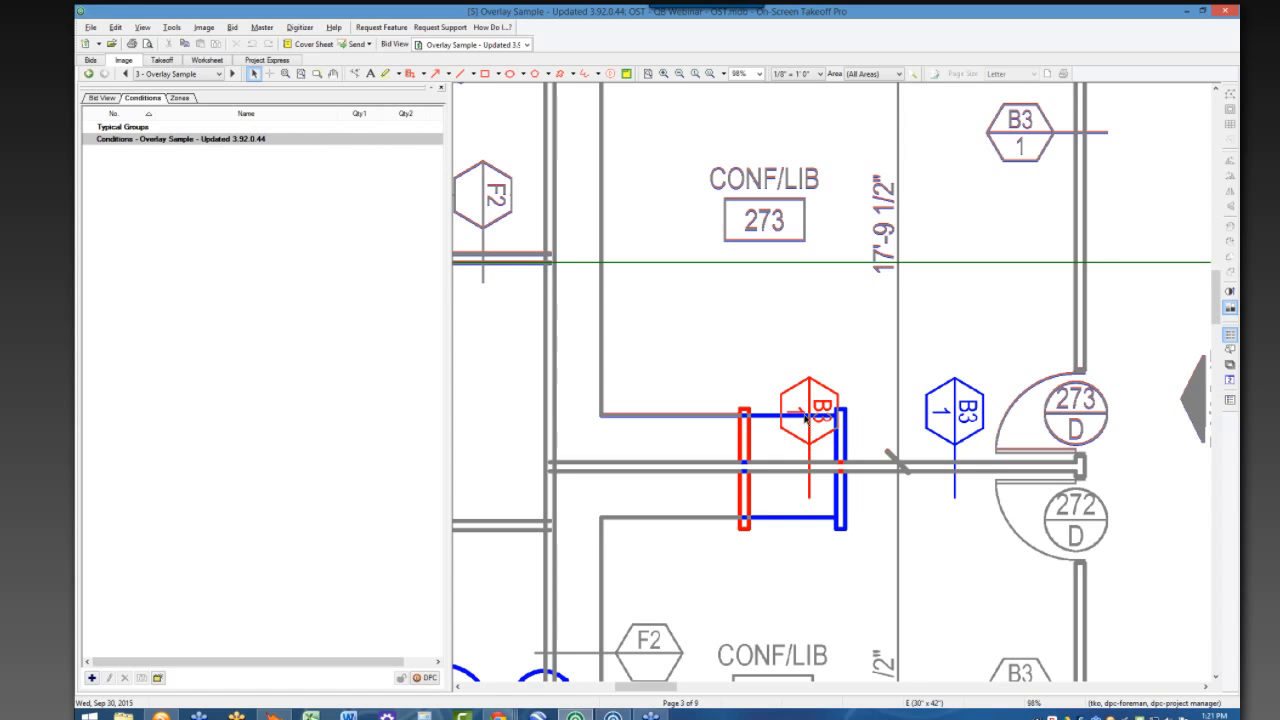
- Draw a rectangular revision cloud around the shifted wall section between Conf/Lib 273 and Conf/Lib 272
{"action": "scroll", "coordinate": [824, 559], "scroll_direction": "down", "scroll_amount": 1}
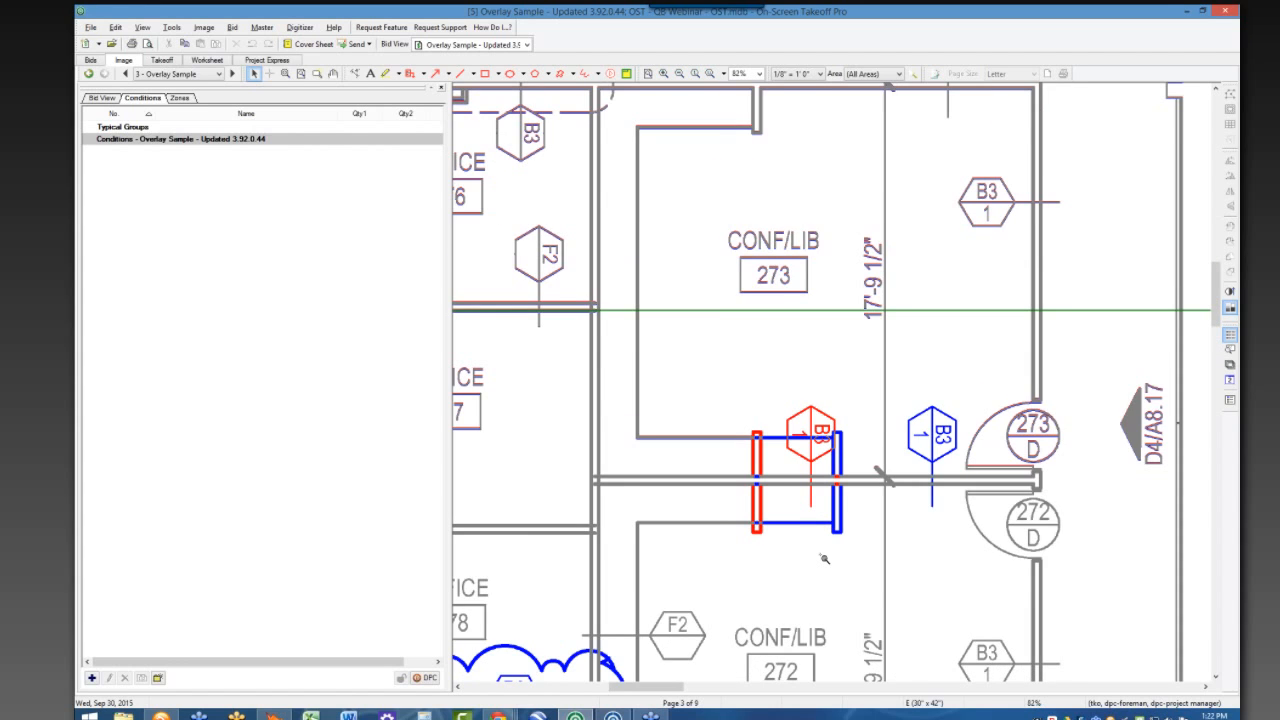
{"action": "scroll", "coordinate": [824, 559], "scroll_direction": "down", "scroll_amount": 1}
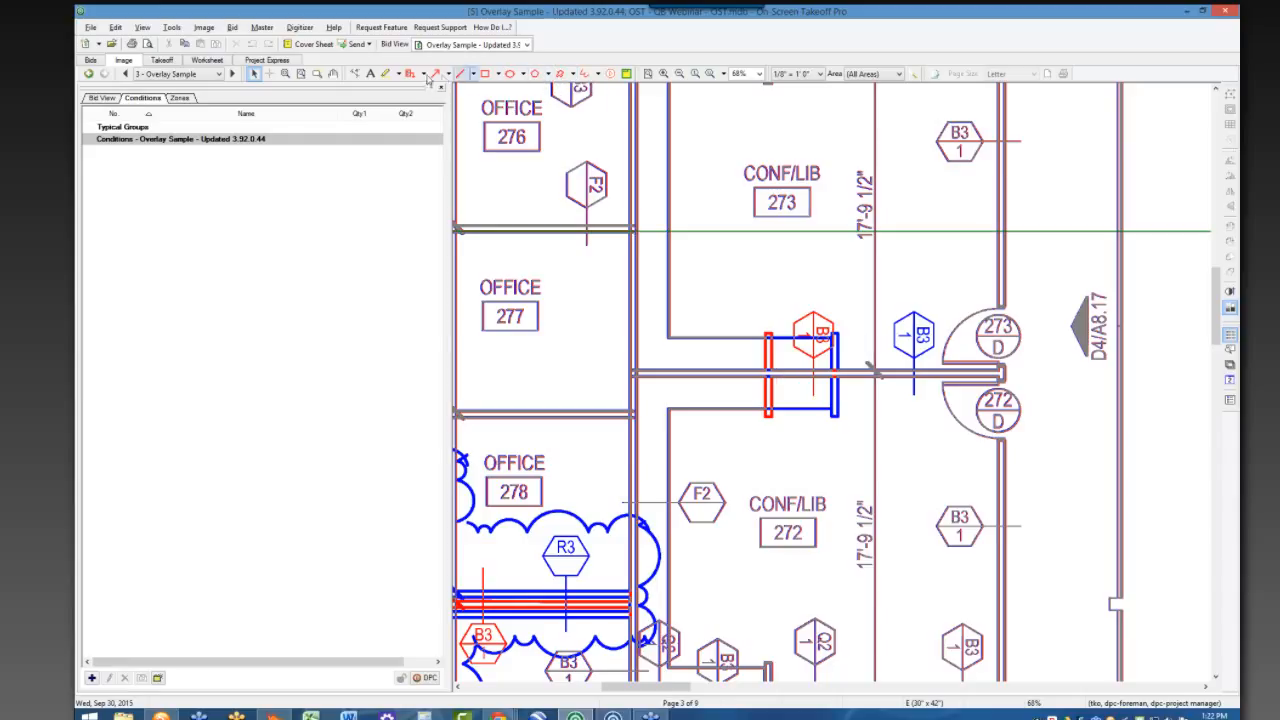
{"action": "left_click", "coordinate": [560, 73]}
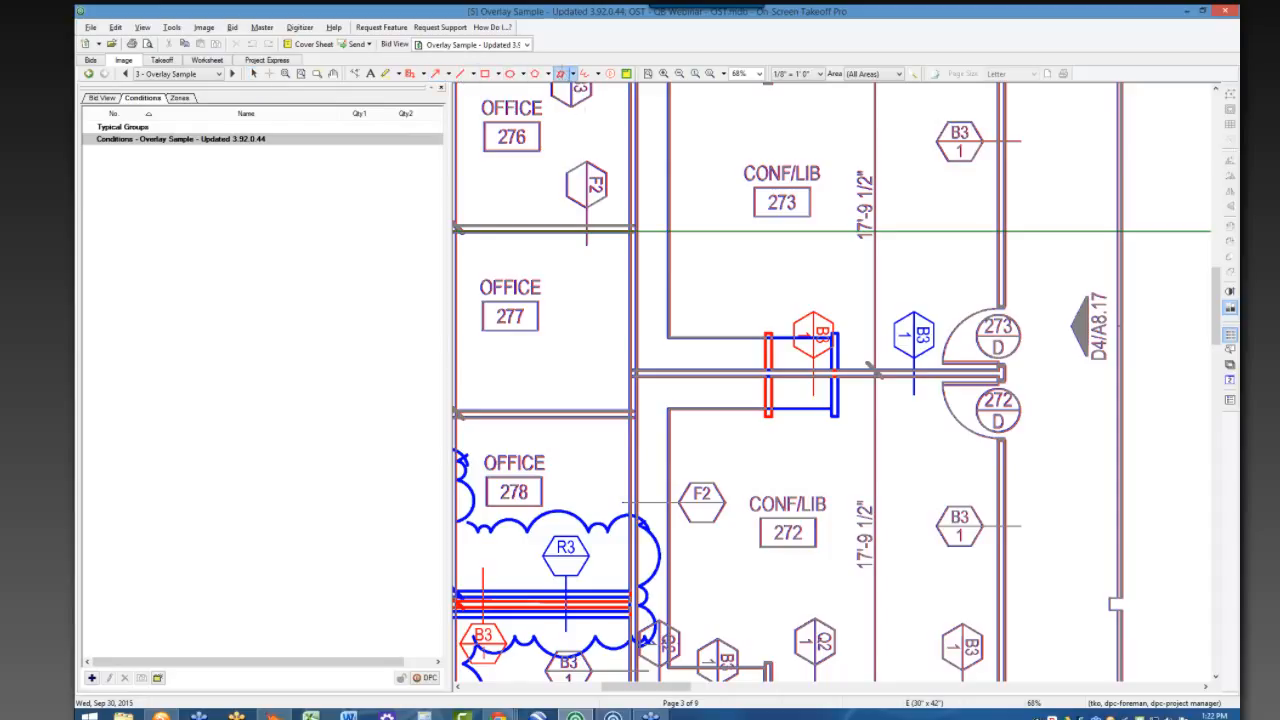
{"action": "mouse_move", "coordinate": [734, 305]}
{"action": "left_mouse_down"}
{"action": "mouse_move", "coordinate": [858, 312]}
{"action": "mouse_move", "coordinate": [861, 431]}
{"action": "left_mouse_up"}
{"action": "left_click", "coordinate": [739, 431]}
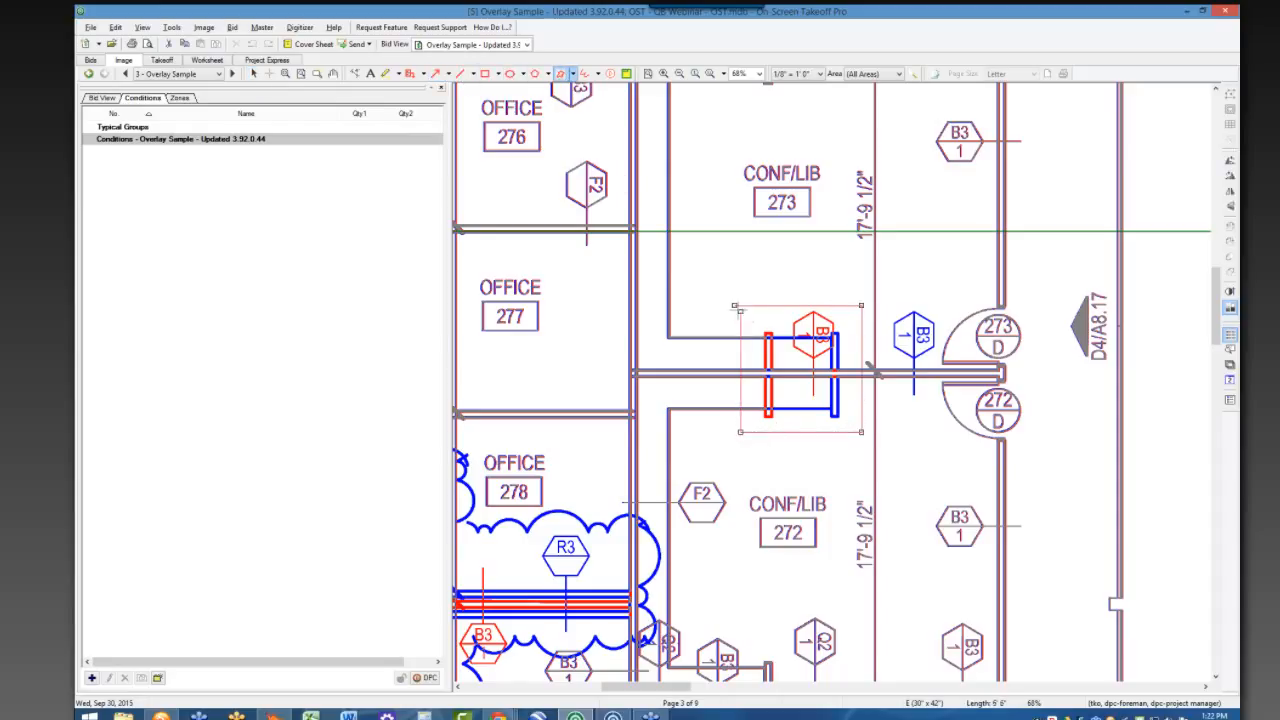
{"action": "left_click", "coordinate": [736, 307]}
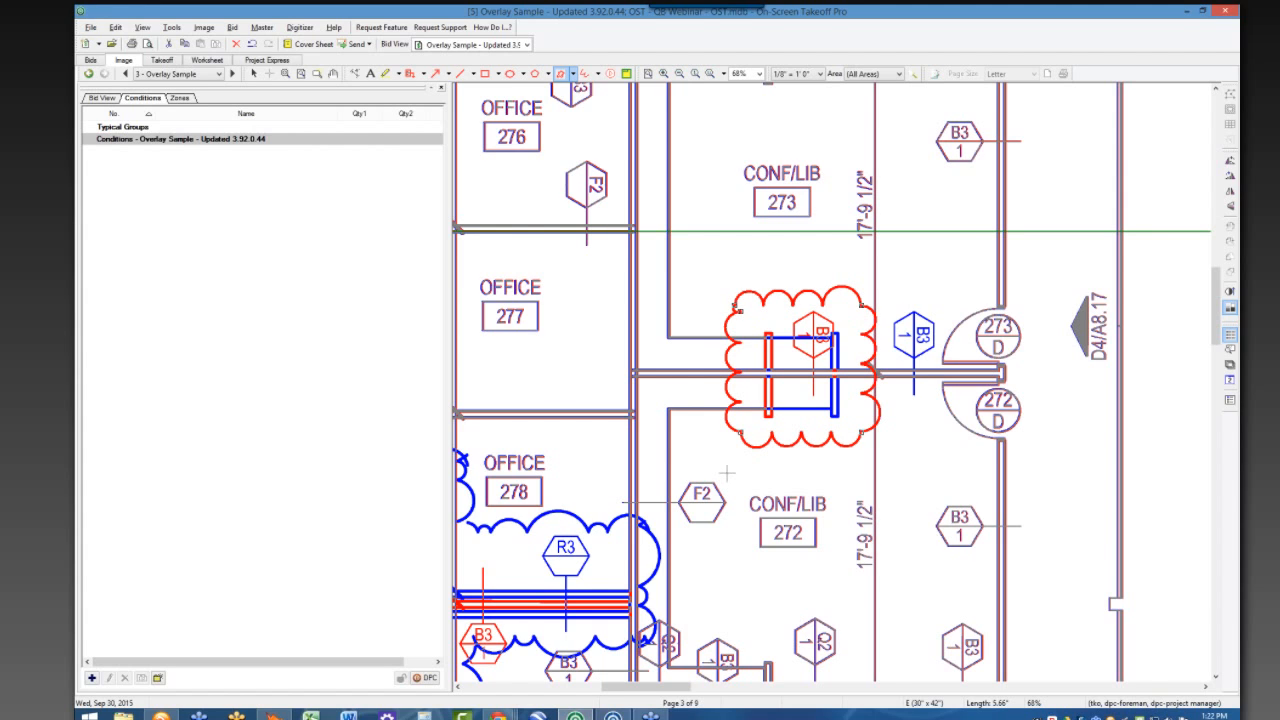
- Add a callout pointing to the upper edge of the new cloud with the text "SAMPLE TEXT"
{"action": "middle_click_drag", "start_coordinate": [855, 334], "coordinate": [704, 453]}
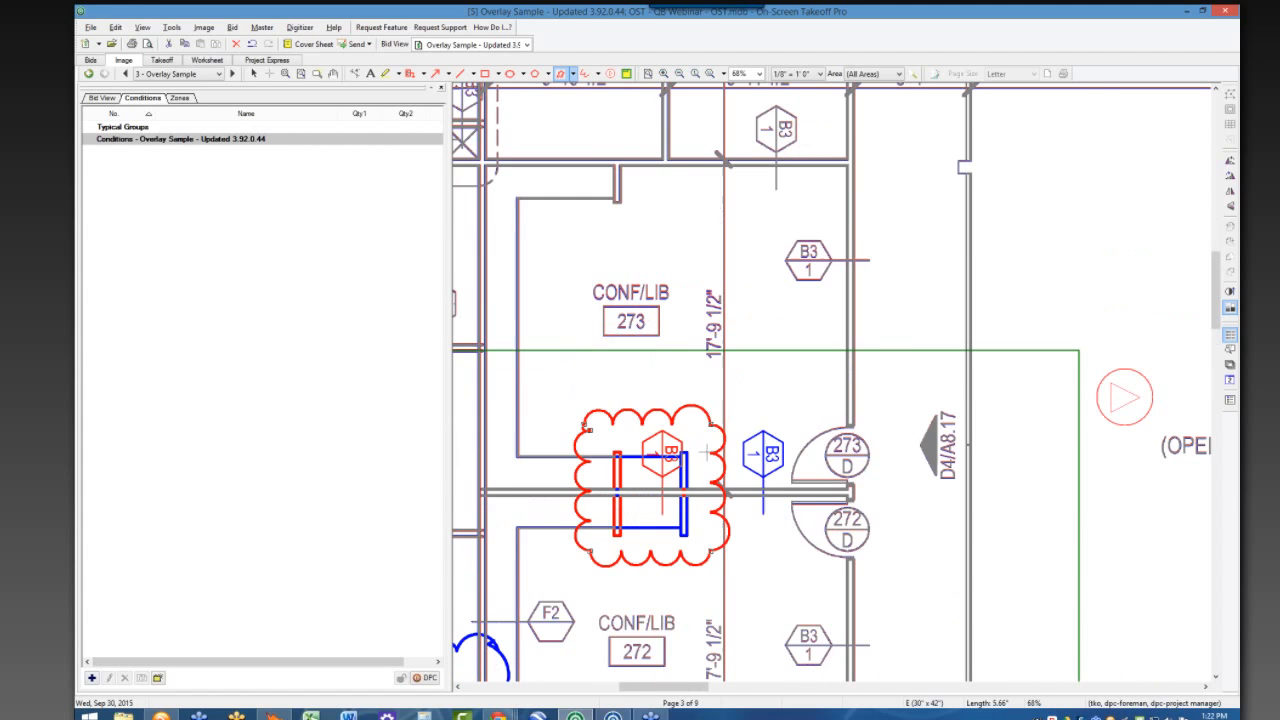
{"action": "left_click", "coordinate": [410, 73]}
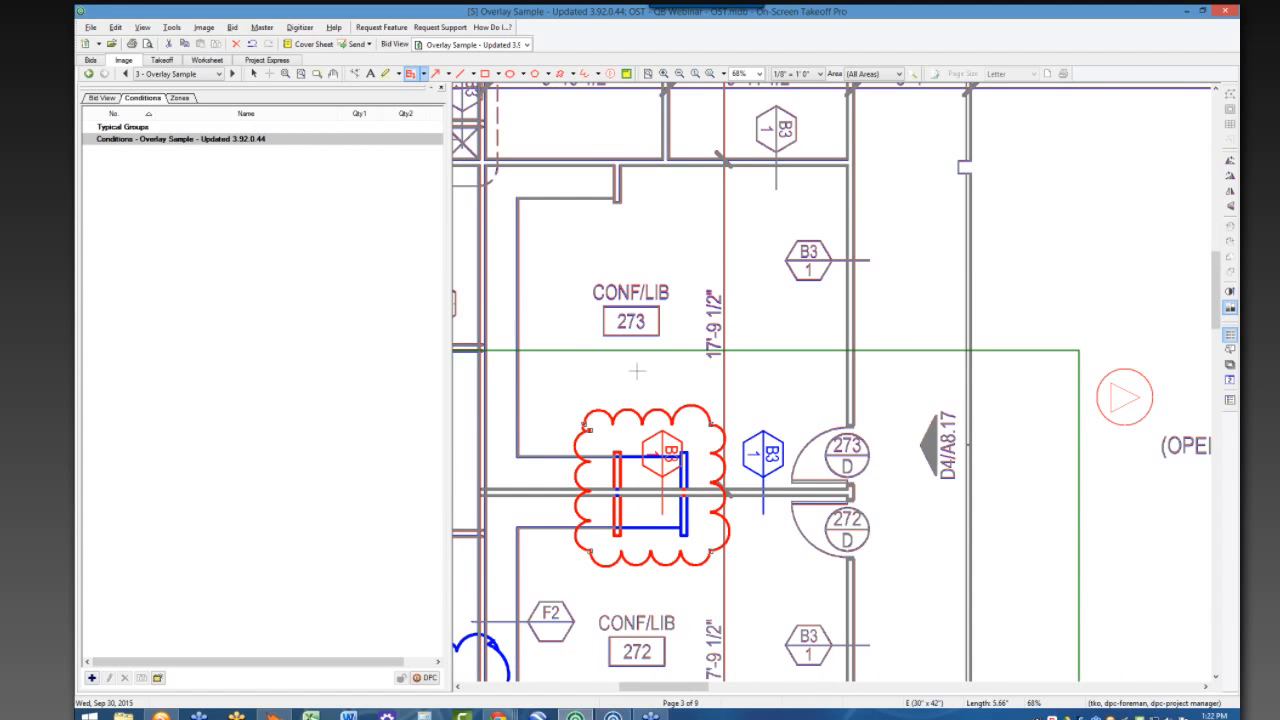
{"action": "left_click", "coordinate": [698, 404]}
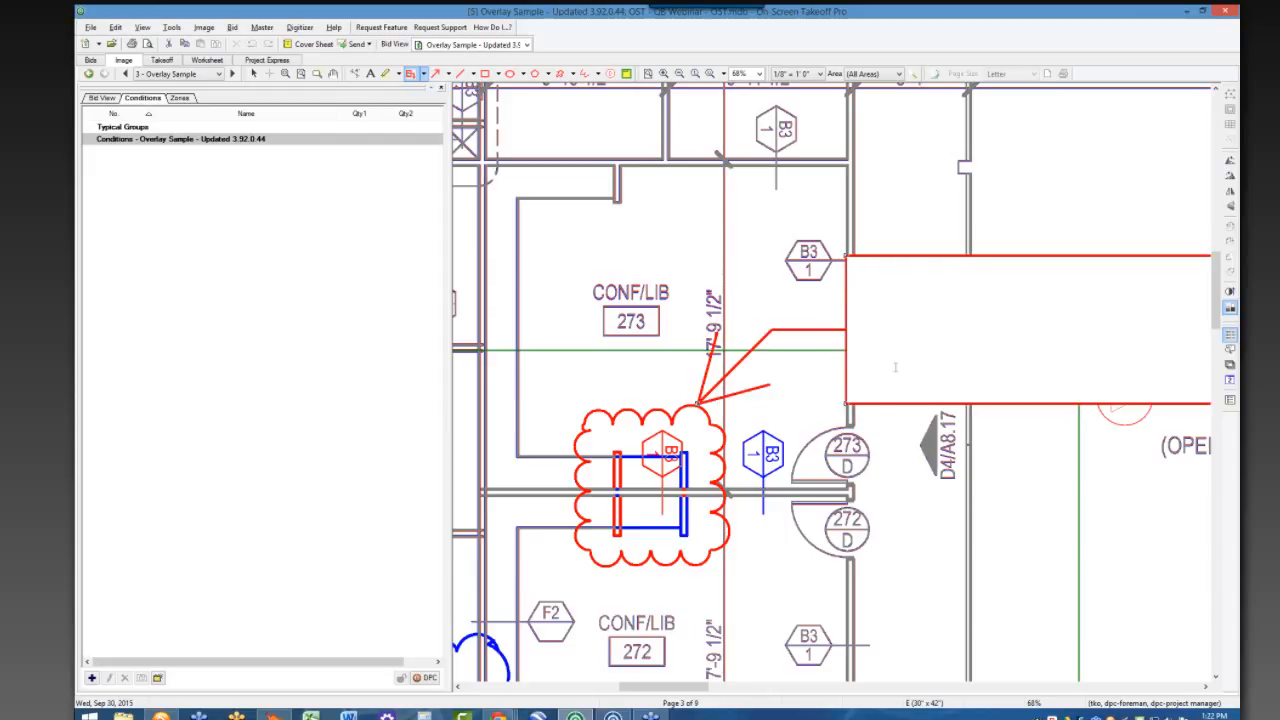
{"action": "type", "text": "SAMPLE TEXT"}
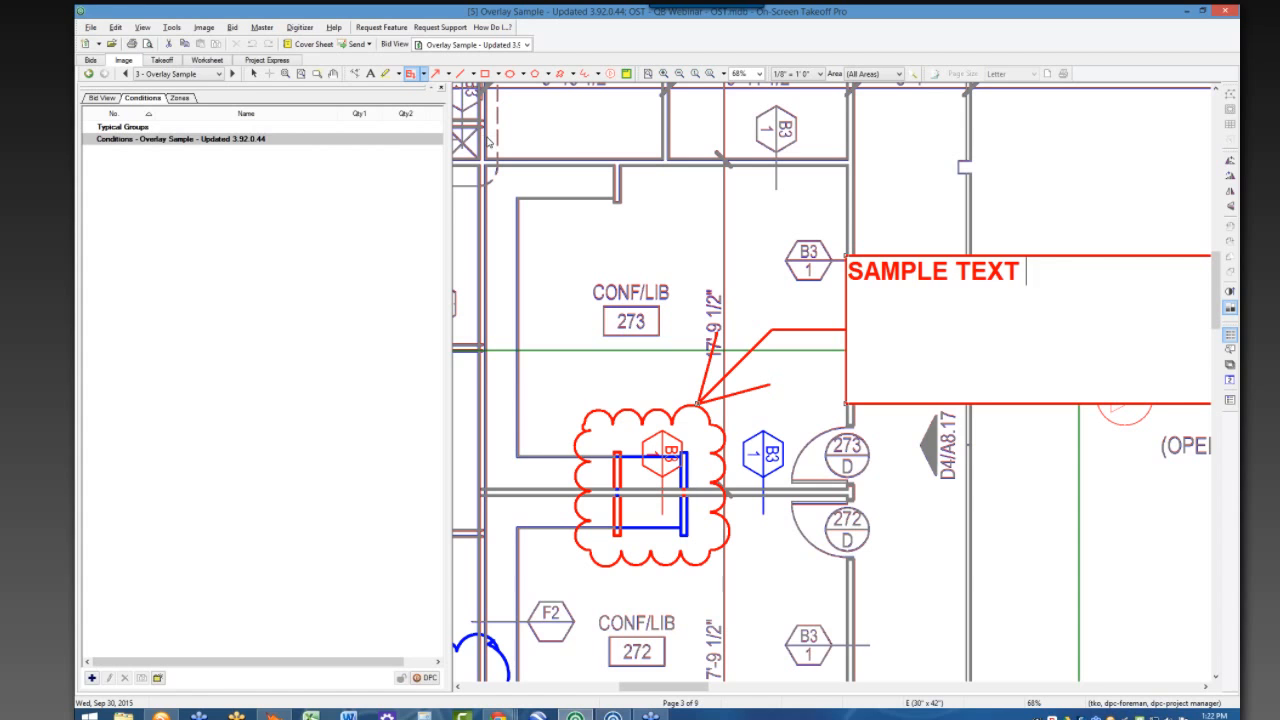
{"action": "left_click", "coordinate": [254, 74]}
- Shrink the callout's text box to fit closely around its text
{"action": "scroll", "coordinate": [953, 515], "scroll_direction": "down", "scroll_amount": 2}
{"action": "scroll", "coordinate": [953, 515], "scroll_direction": "down", "scroll_amount": 1}
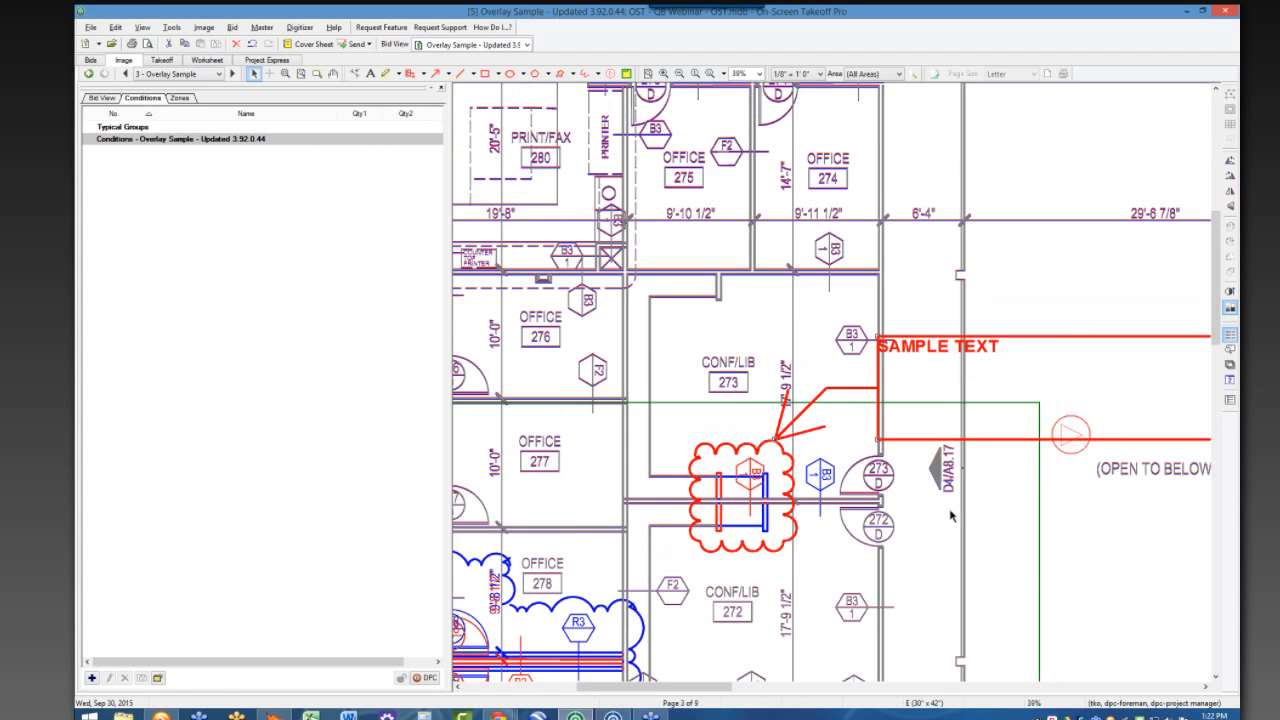
{"action": "middle_click_drag", "start_coordinate": [1096, 470], "coordinate": [1020, 411]}
{"action": "left_click_drag", "start_coordinate": [1157, 390], "coordinate": [982, 332]}
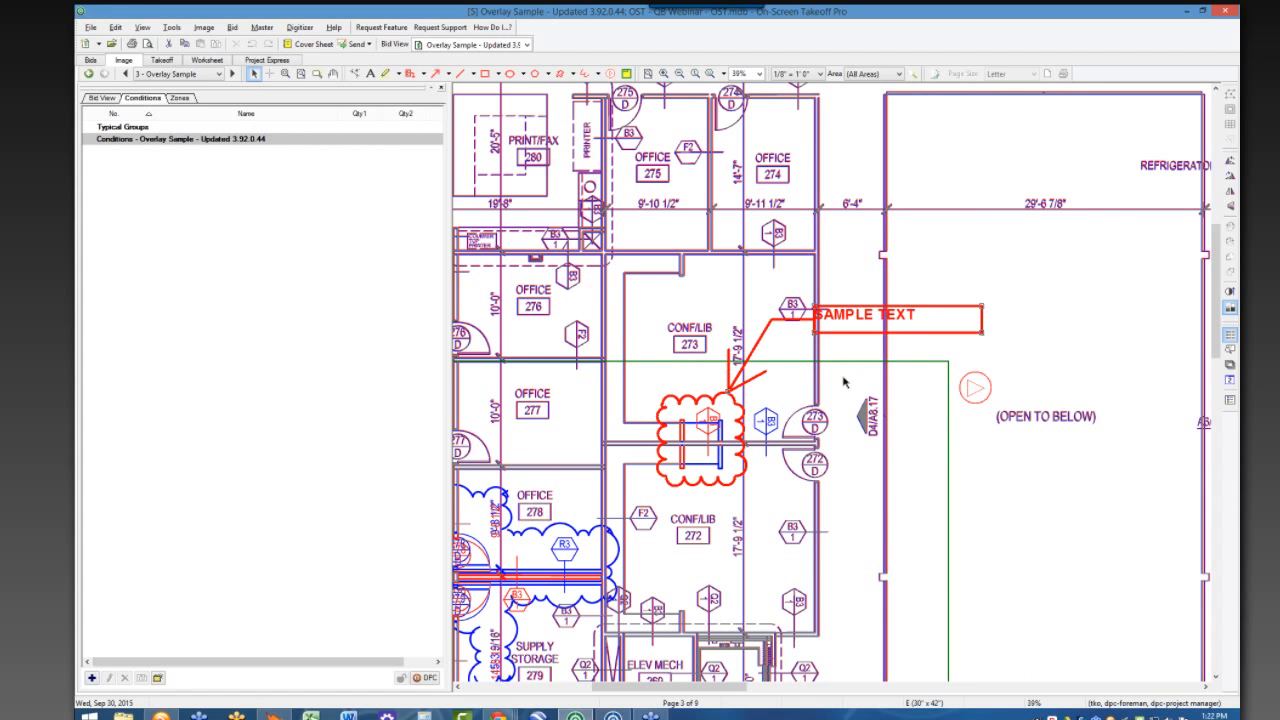
- Copy the current view of the cloud and callout and paste it into the Question or Conflict cell of the RFI Template in Word
{"action": "scroll", "coordinate": [777, 399], "scroll_direction": "up", "scroll_amount": 2}
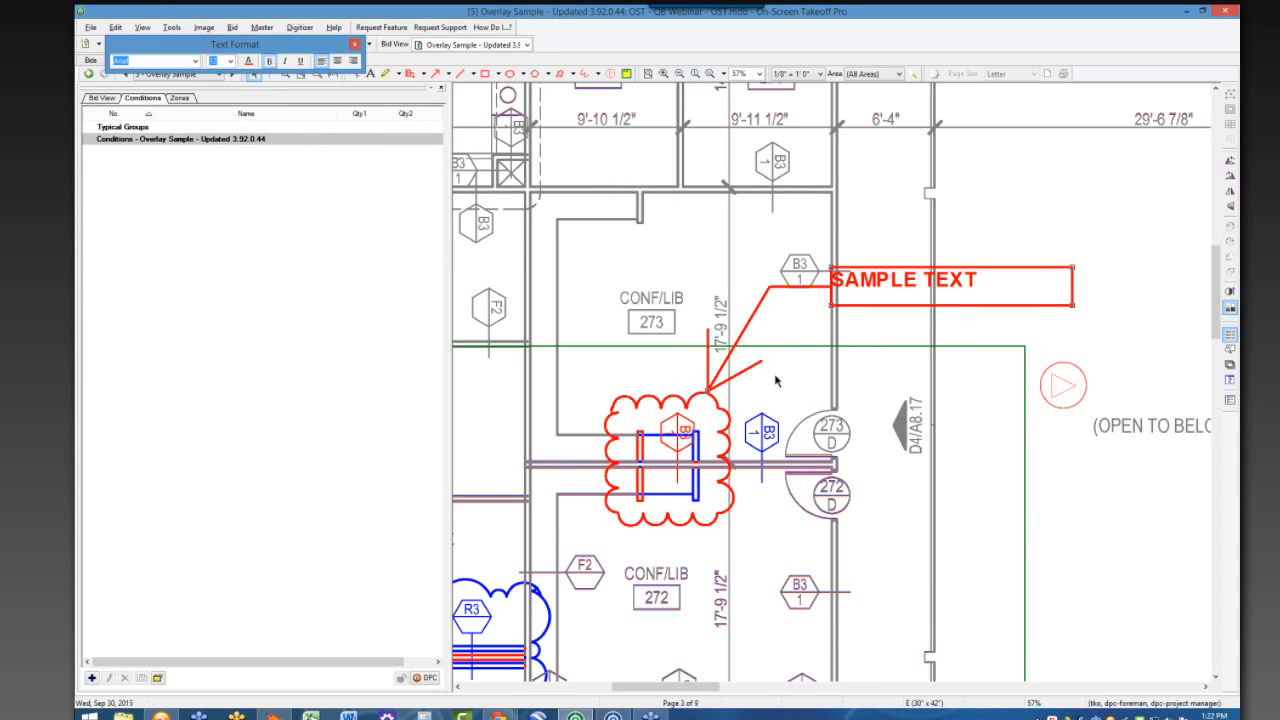
{"action": "right_click", "coordinate": [778, 377]}
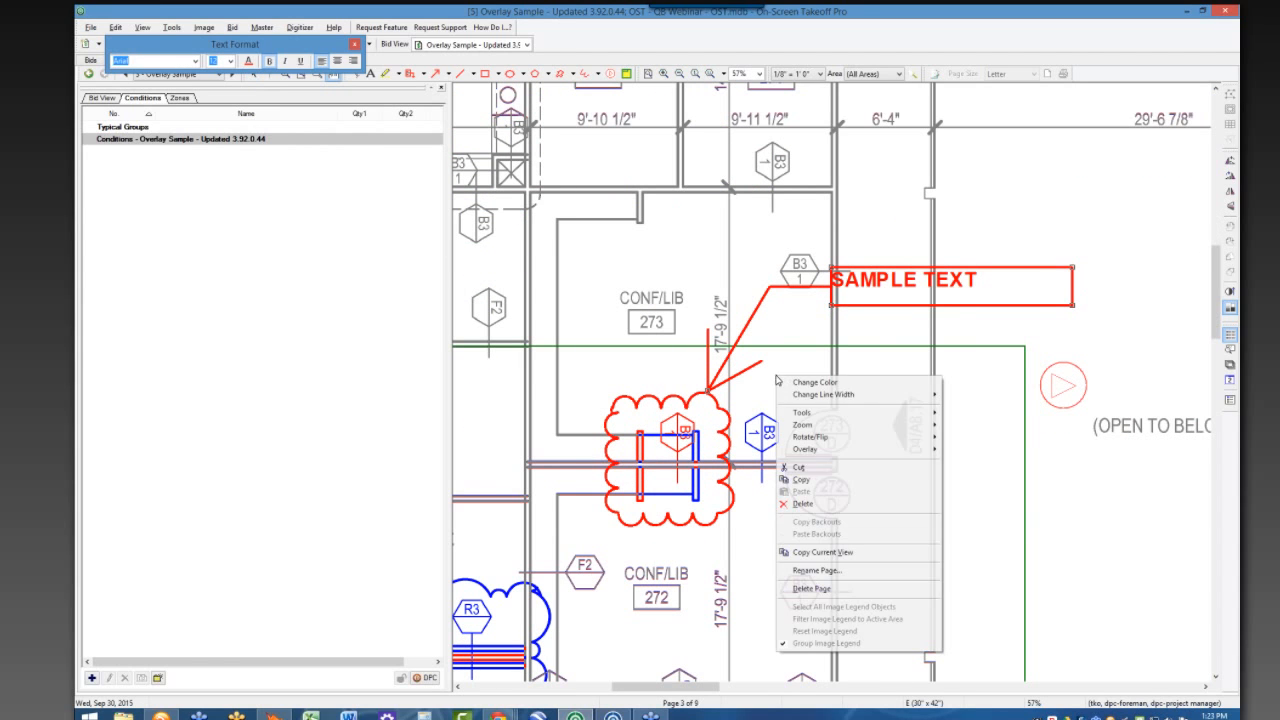
{"action": "left_click", "coordinate": [824, 552]}
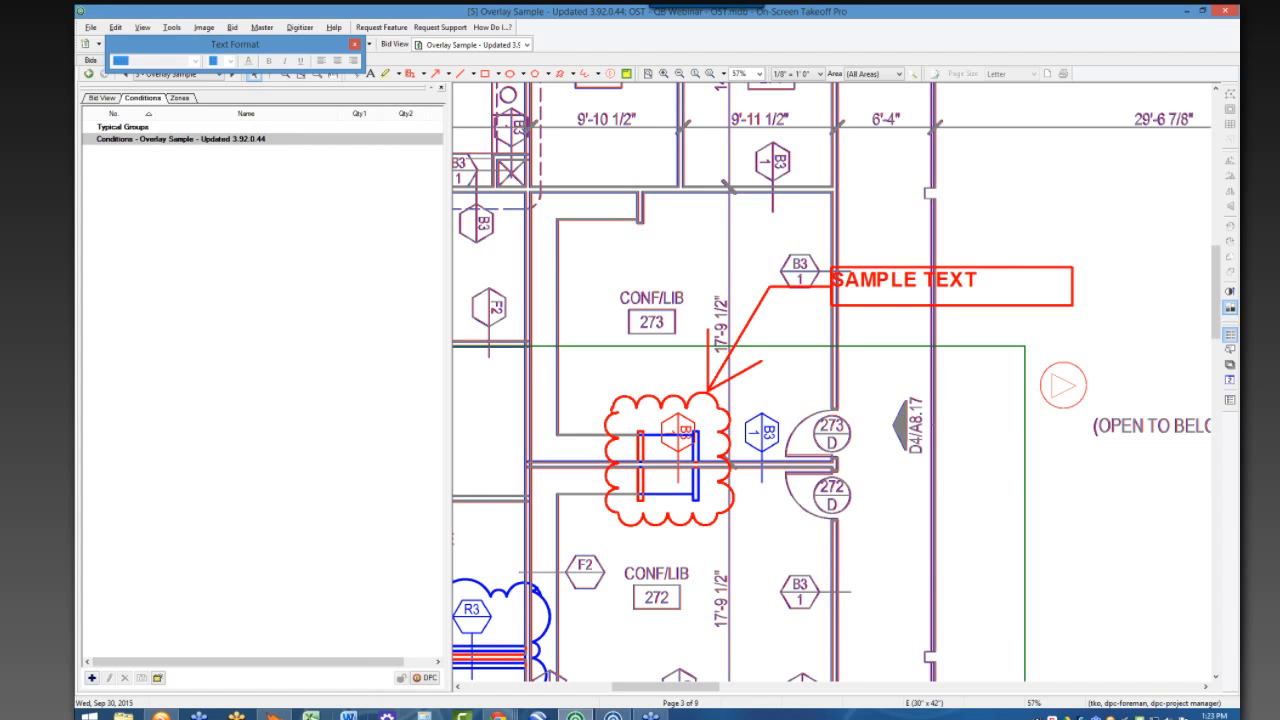
{"action": "left_click", "coordinate": [352, 714]}
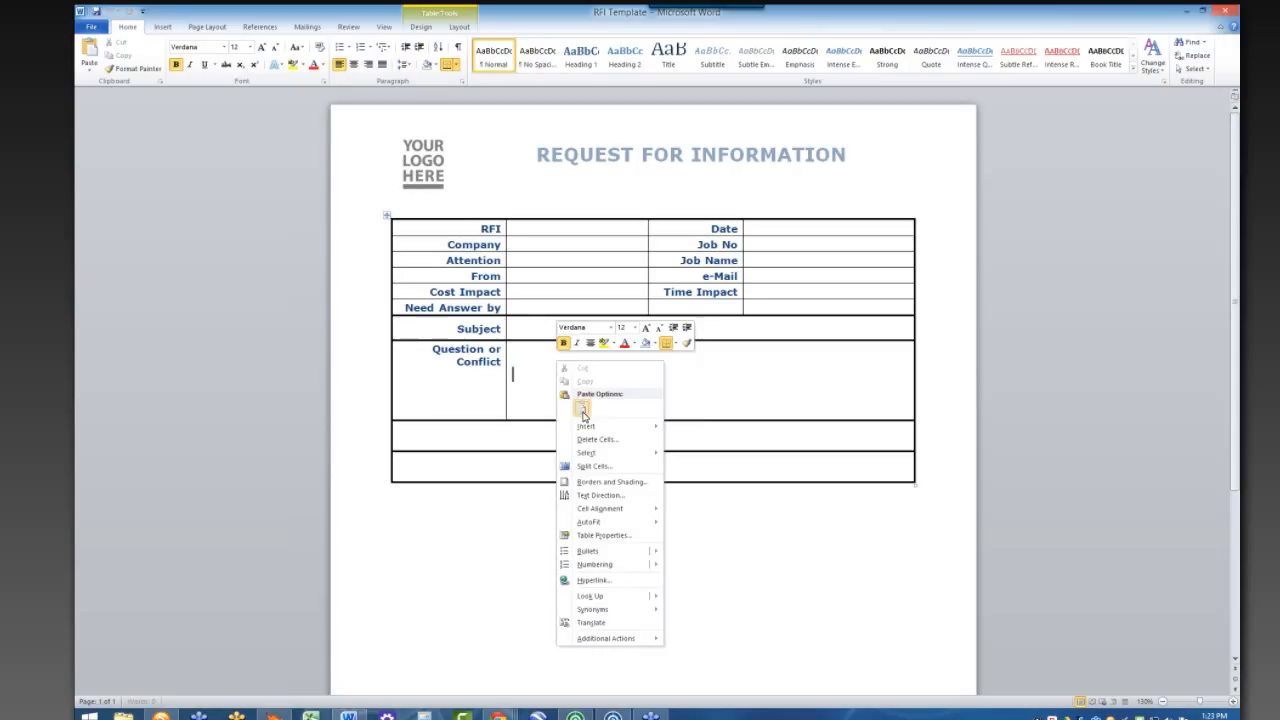
{"action": "left_click", "coordinate": [823, 606]}
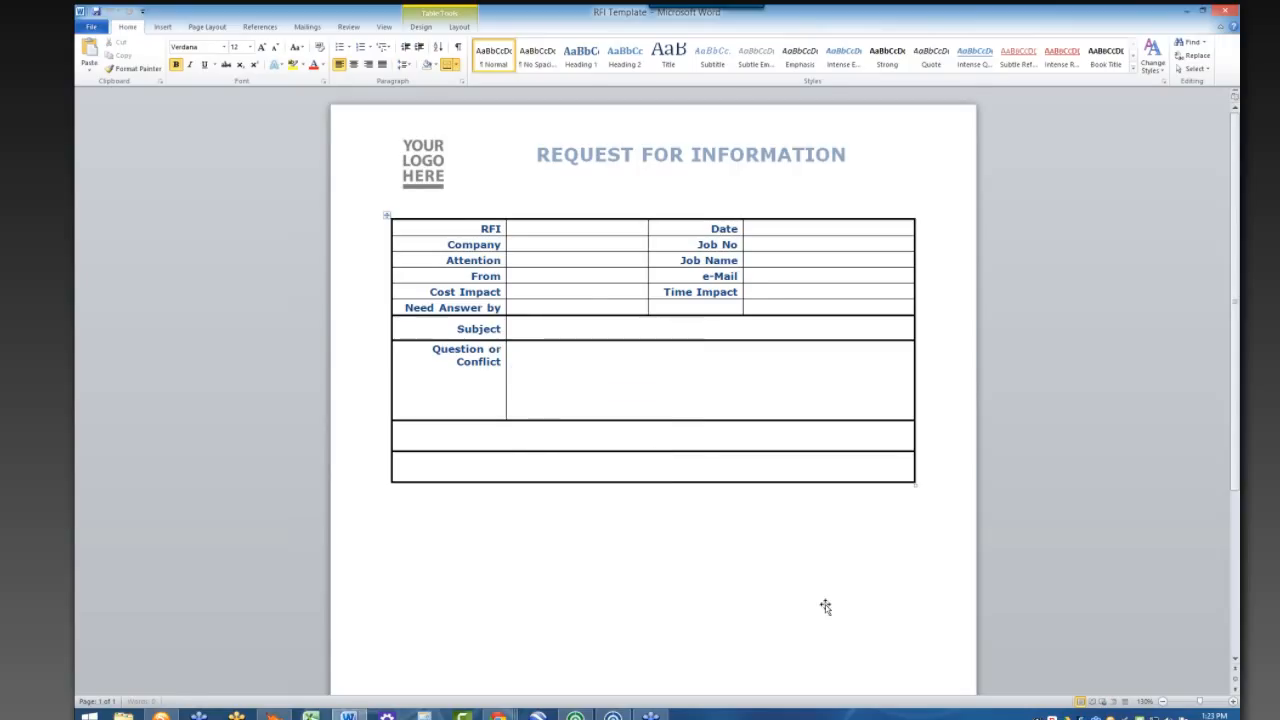
{"action": "scroll", "coordinate": [825, 607], "scroll_direction": "up", "scroll_amount": 1}
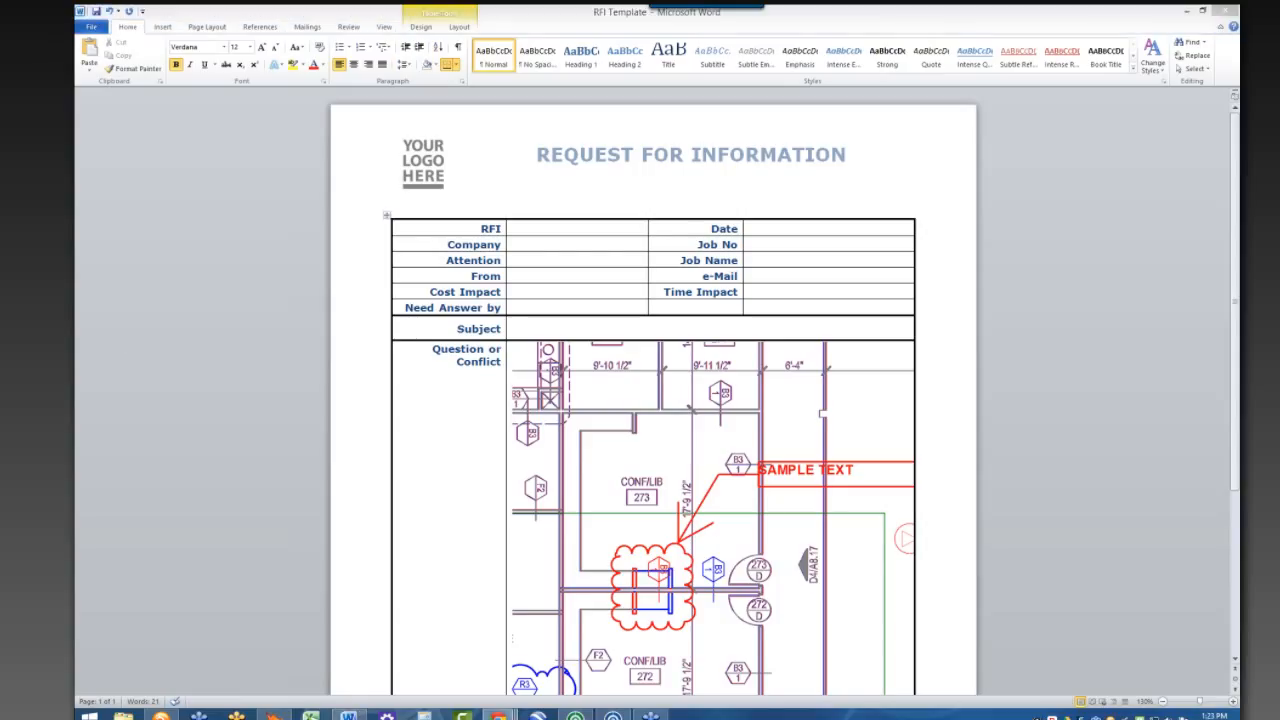
- Switch to Gmail in the browser and paste the copied plan view into the body of a new message
{"action": "left_click_drag", "start_coordinate": [0, 137], "coordinate": [563, 281]}
{"action": "right_click", "coordinate": [238, 151]}
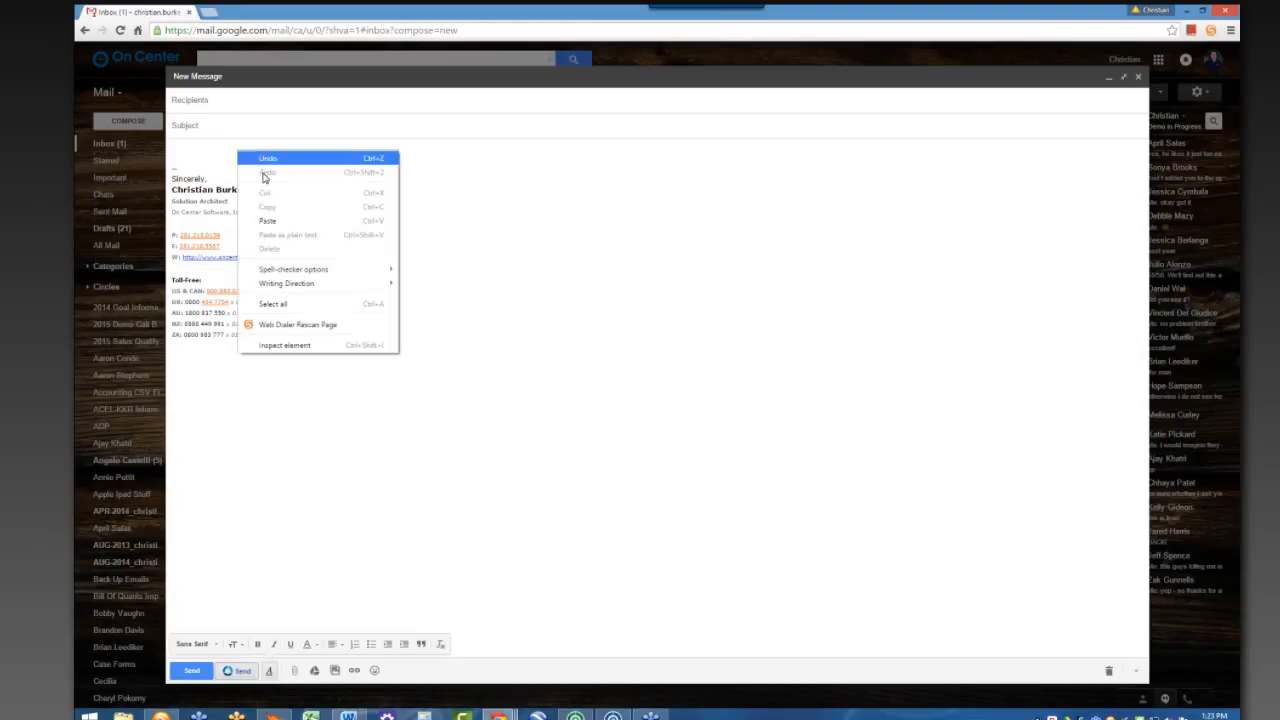
{"action": "left_click", "coordinate": [275, 225]}
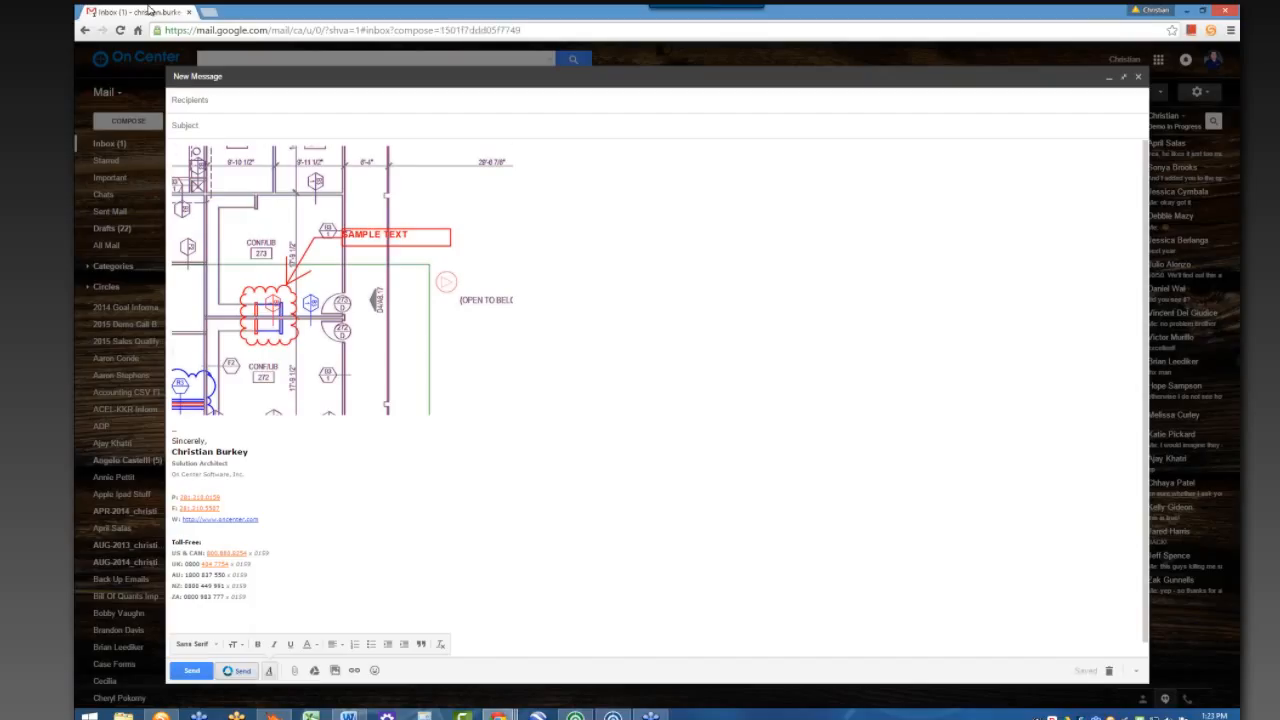
- Leave the browser and close the RFI Template in Word without saving the changes
{"action": "left_click_drag", "start_coordinate": [150, 19], "coordinate": [76, 70]}
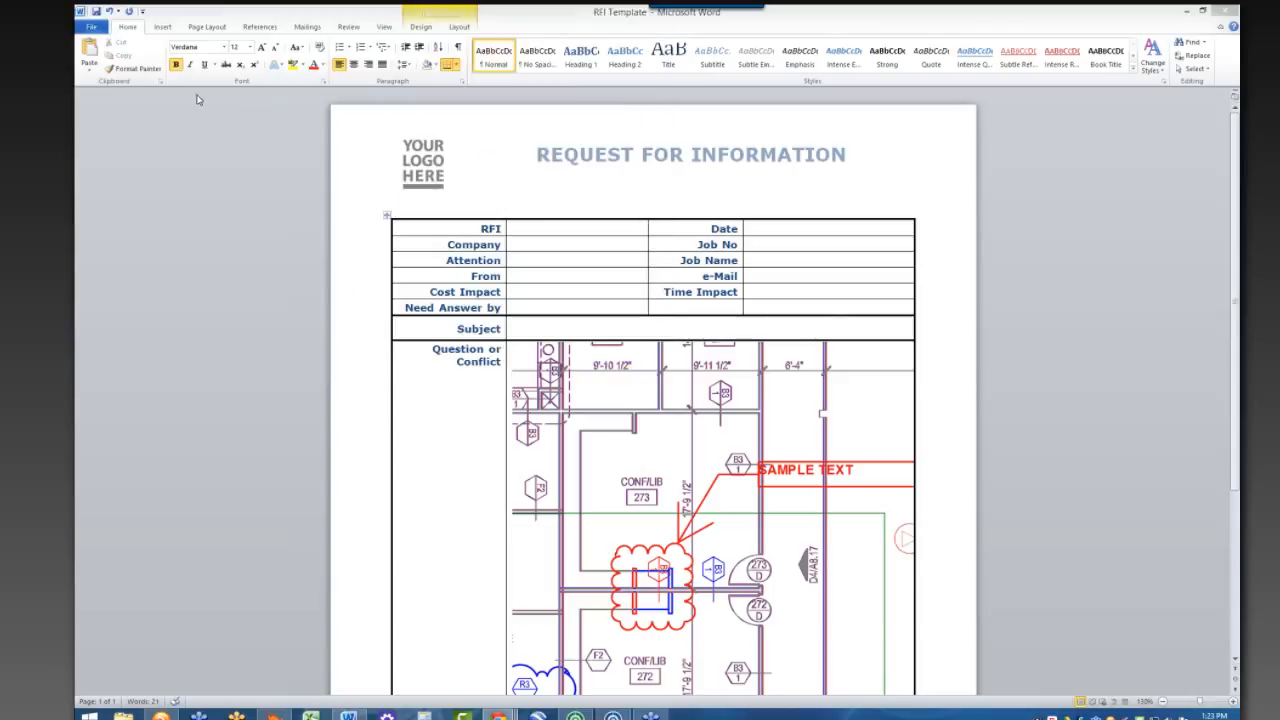
{"action": "left_click", "coordinate": [1221, 13]}
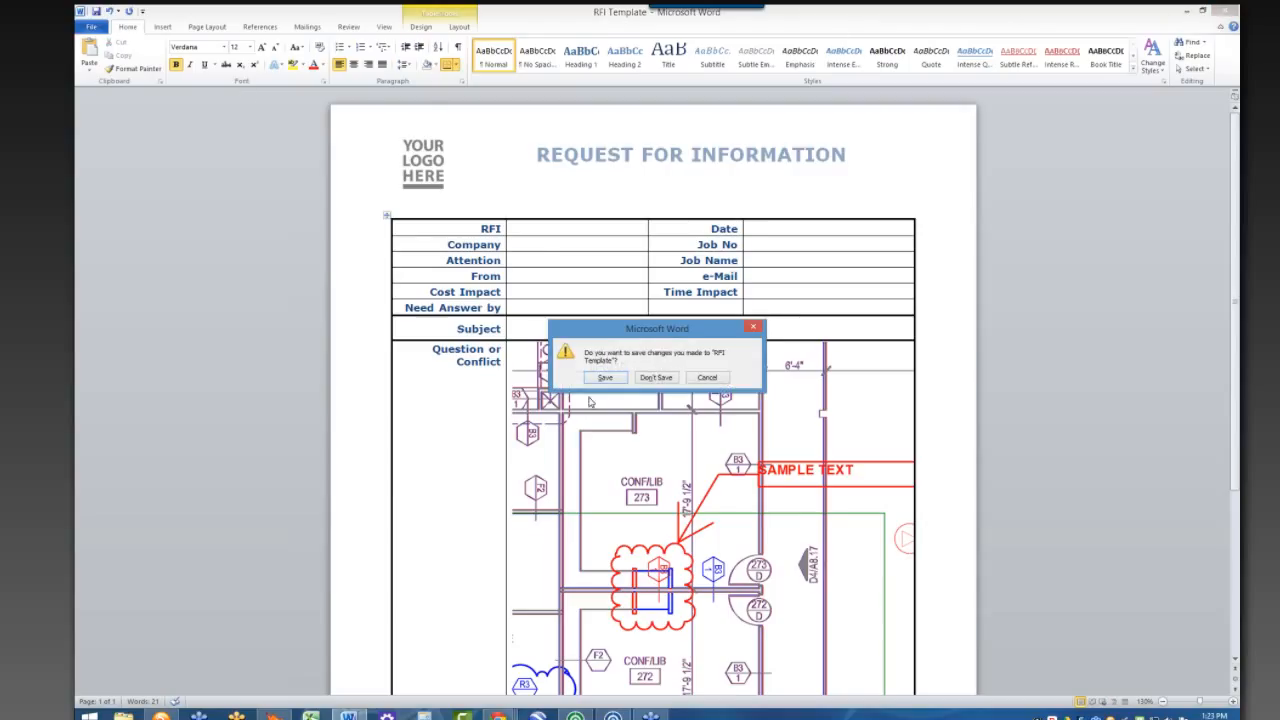
{"action": "left_click", "coordinate": [655, 378]}
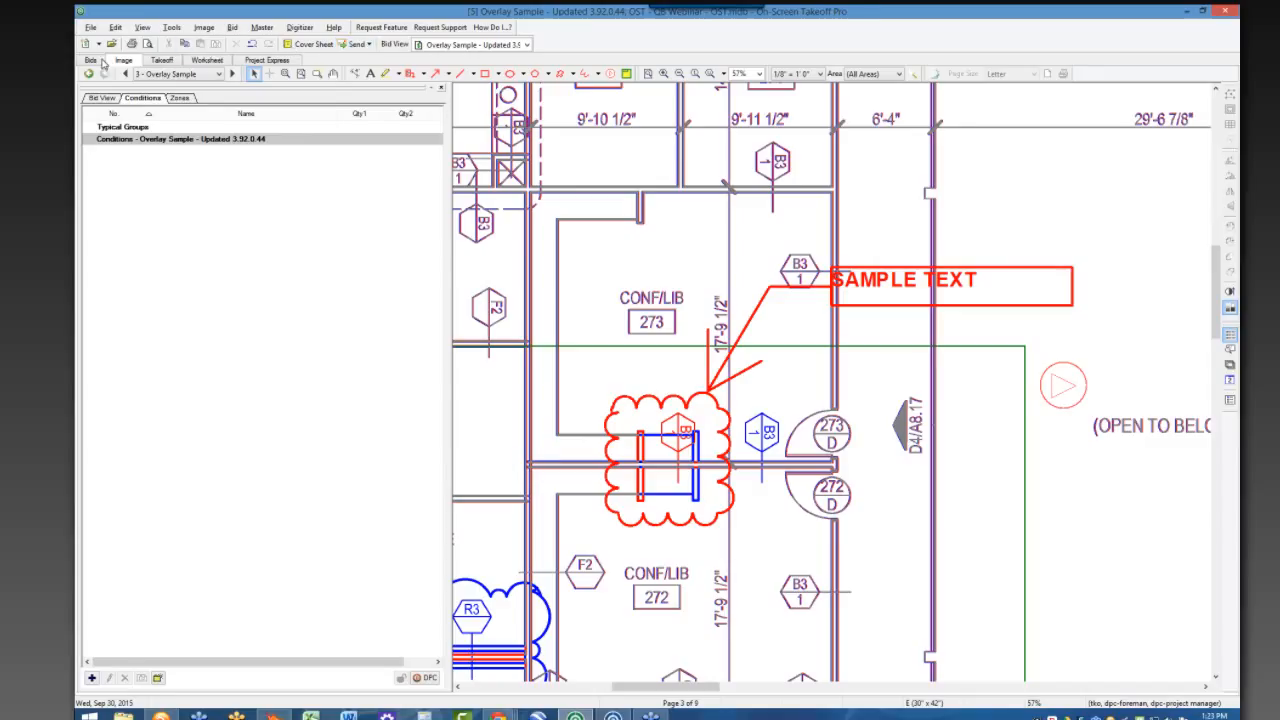
- Open the Auto Count bid and look over the K window tags along the corridor on the Original Plan
{"action": "left_click", "coordinate": [91, 60]}
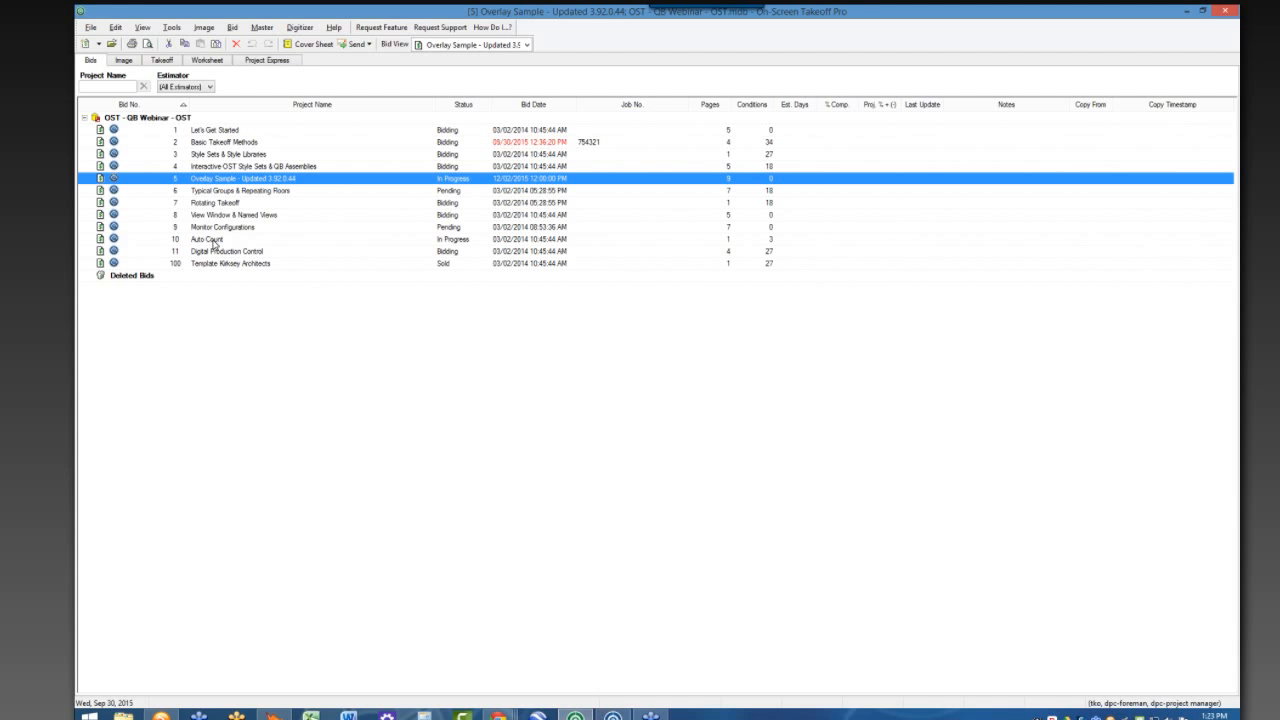
{"action": "double_click", "coordinate": [213, 240]}
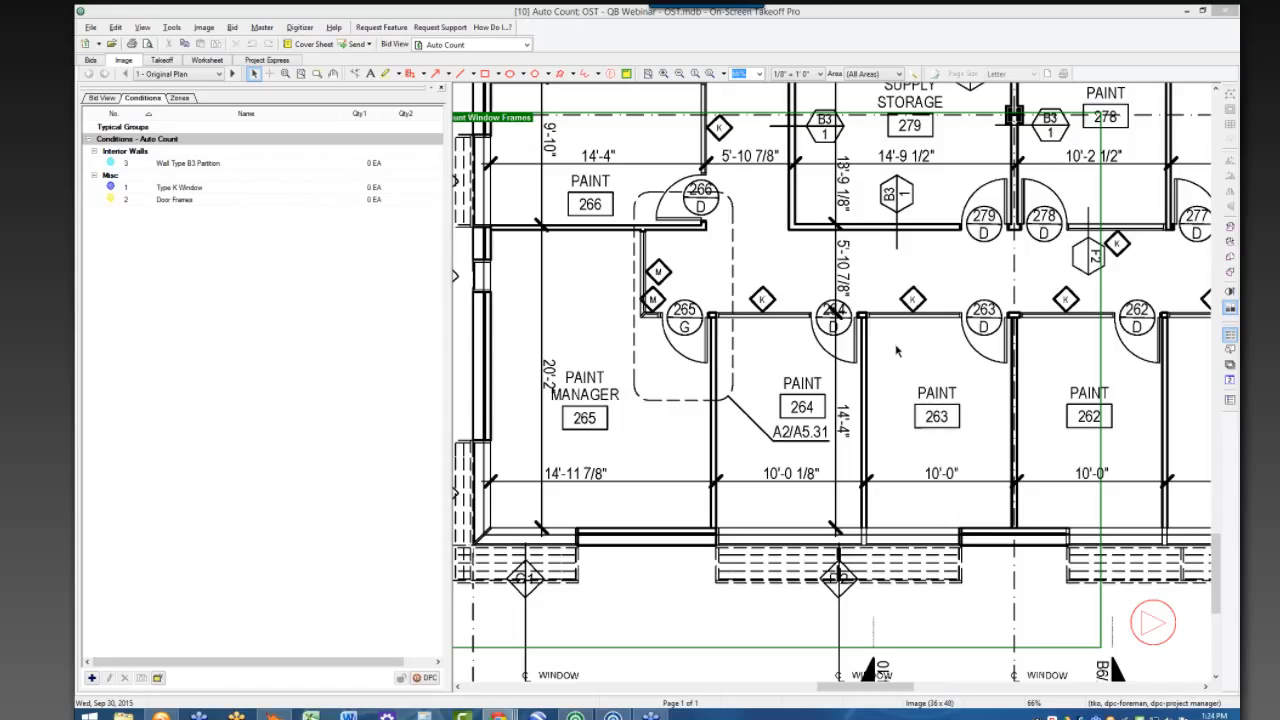
{"action": "left_click", "coordinate": [865, 377]}
{"action": "scroll", "coordinate": [865, 377], "scroll_direction": "right", "scroll_amount": 7}
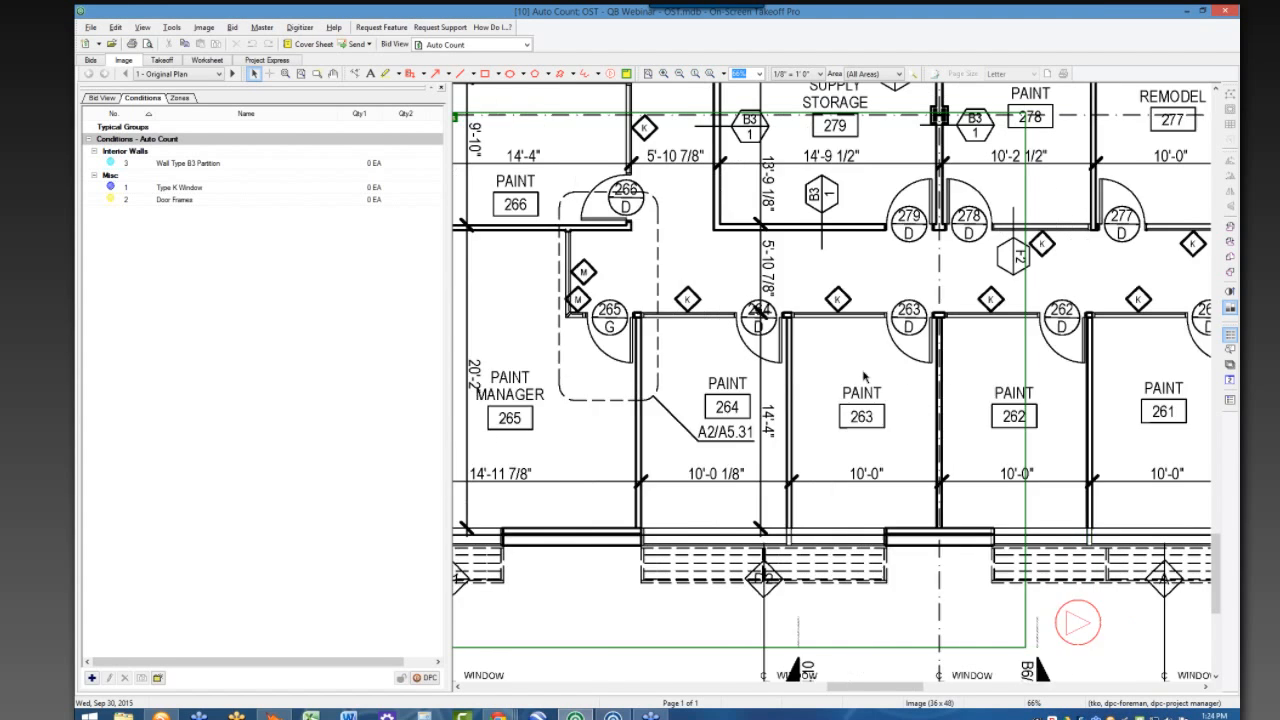
{"action": "scroll", "coordinate": [862, 377], "scroll_direction": "right", "scroll_amount": 3}
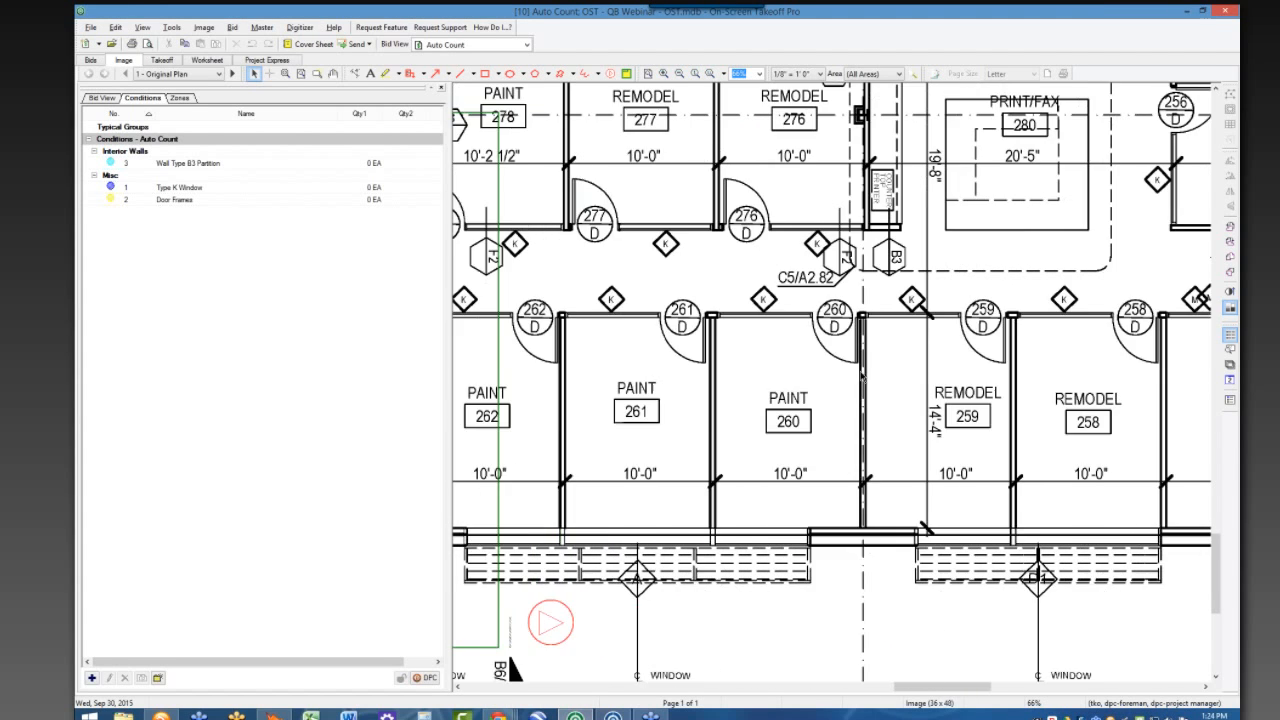
{"action": "scroll", "coordinate": [862, 377], "scroll_direction": "left", "scroll_amount": 6}
{"action": "scroll", "coordinate": [860, 376], "scroll_direction": "left", "scroll_amount": 3}
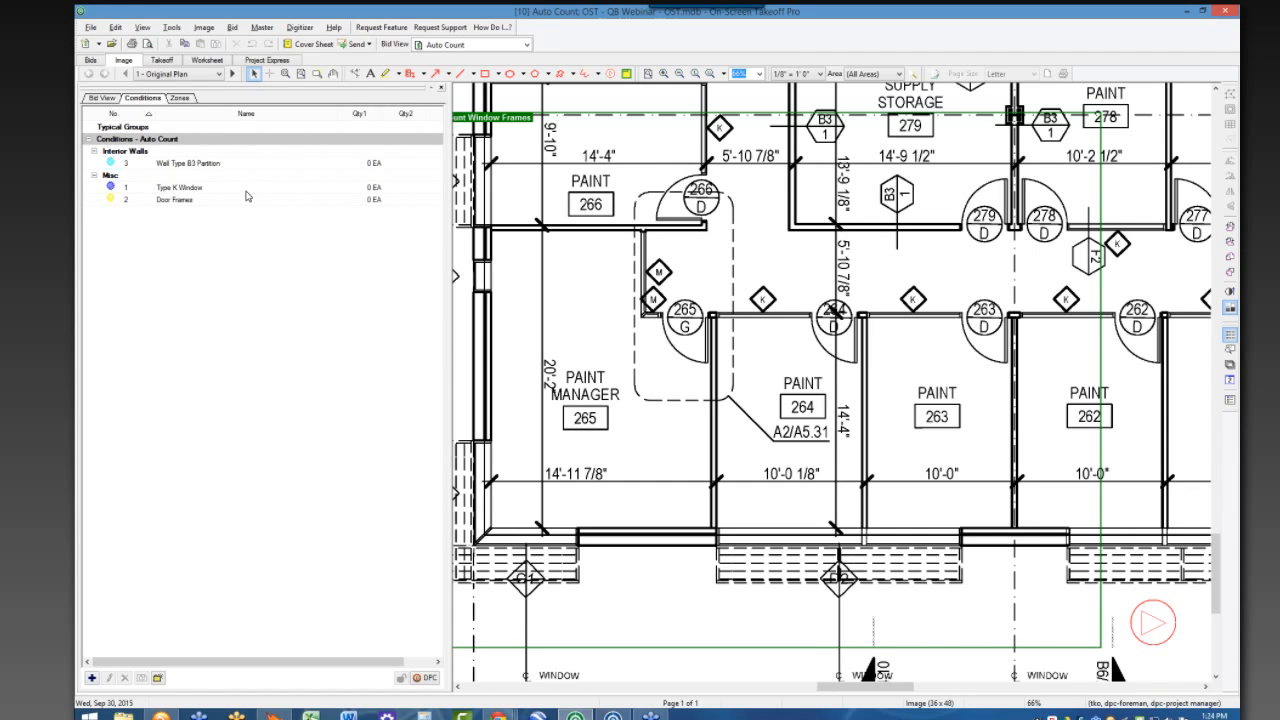
- Run an Auto Count search for the Type K Window condition, using a K window tag on the plan as the template
{"action": "left_click", "coordinate": [407, 190]}
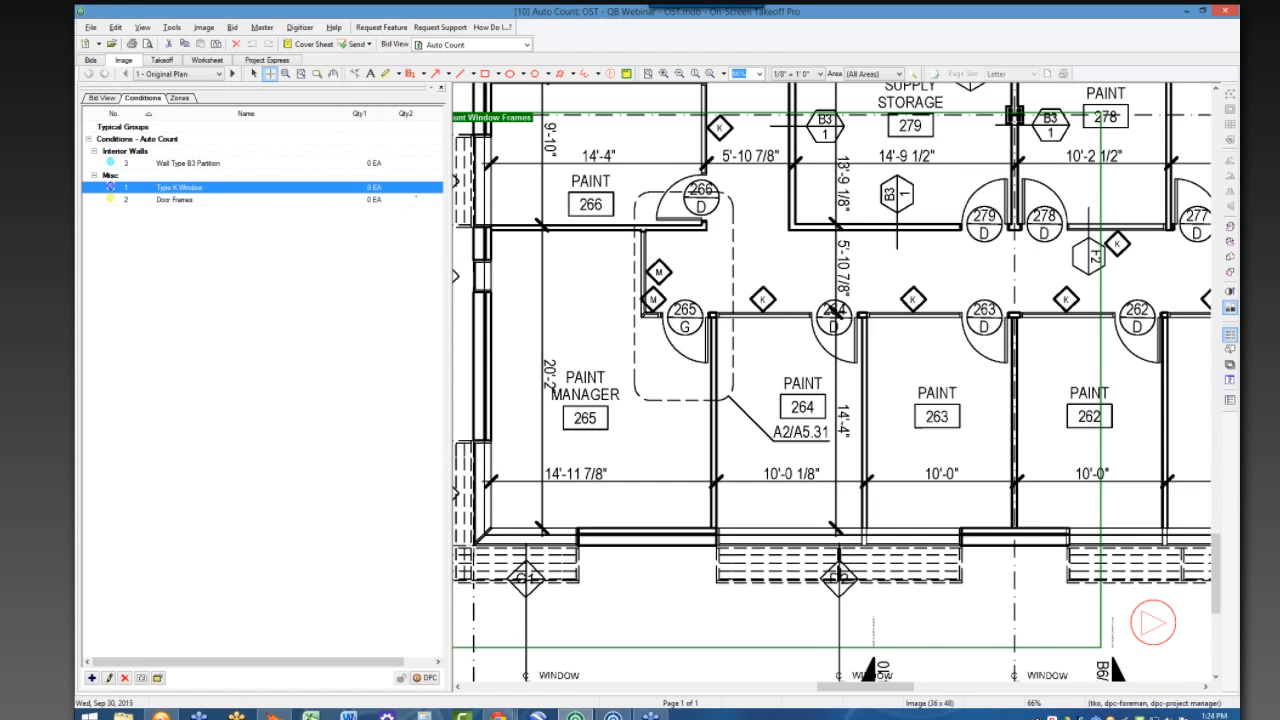
{"action": "left_click_drag", "start_coordinate": [742, 282], "coordinate": [783, 312]}
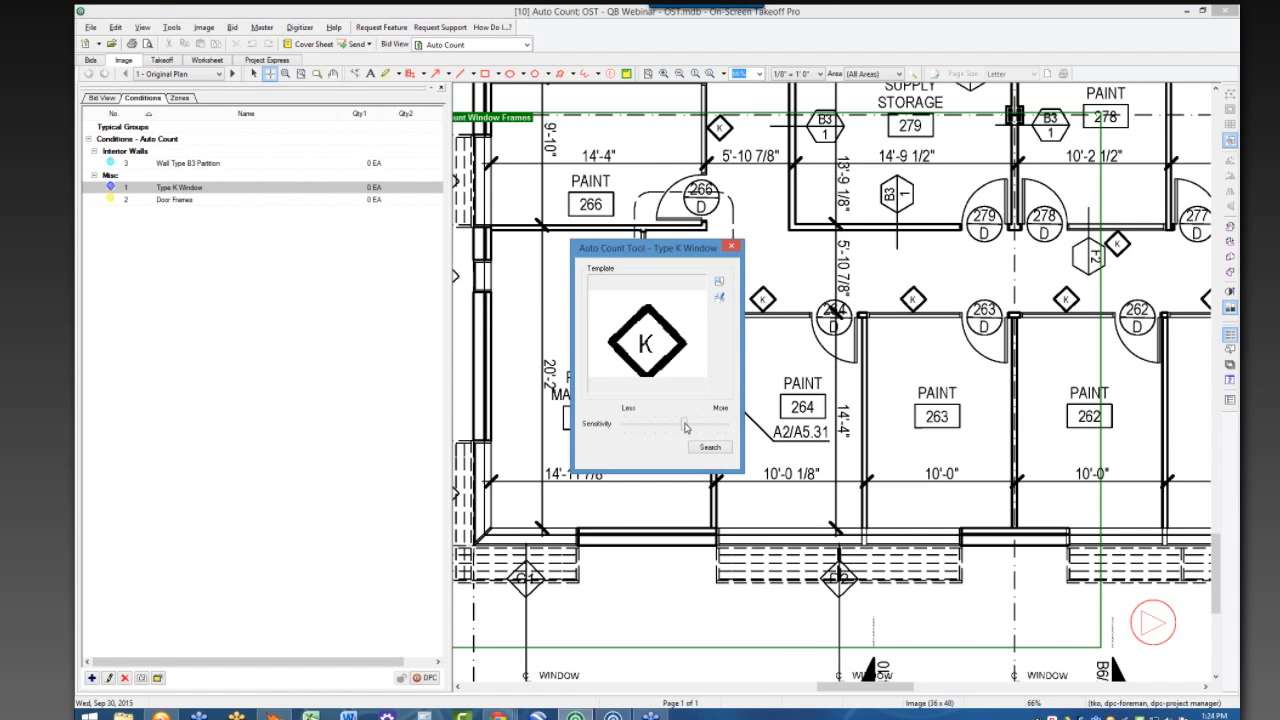
{"action": "mouse_move", "coordinate": [685, 428]}
{"action": "left_mouse_down"}
{"action": "mouse_move", "coordinate": [636, 428]}
{"action": "mouse_move", "coordinate": [690, 430]}
{"action": "left_mouse_up"}
{"action": "left_click", "coordinate": [706, 448]}
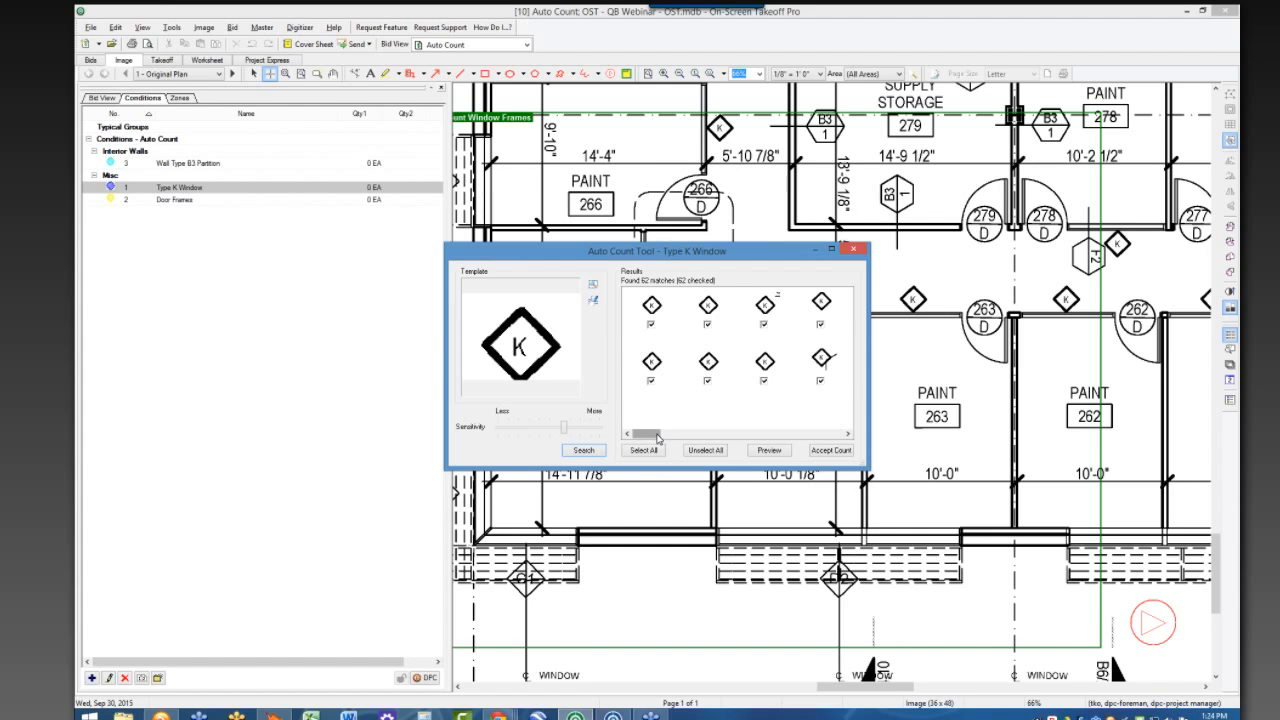
- Exclude the M tags from the Type K Window matches, then accept the count and check the placed markers across the plan
{"action": "left_click_drag", "start_coordinate": [658, 436], "coordinate": [681, 437]}
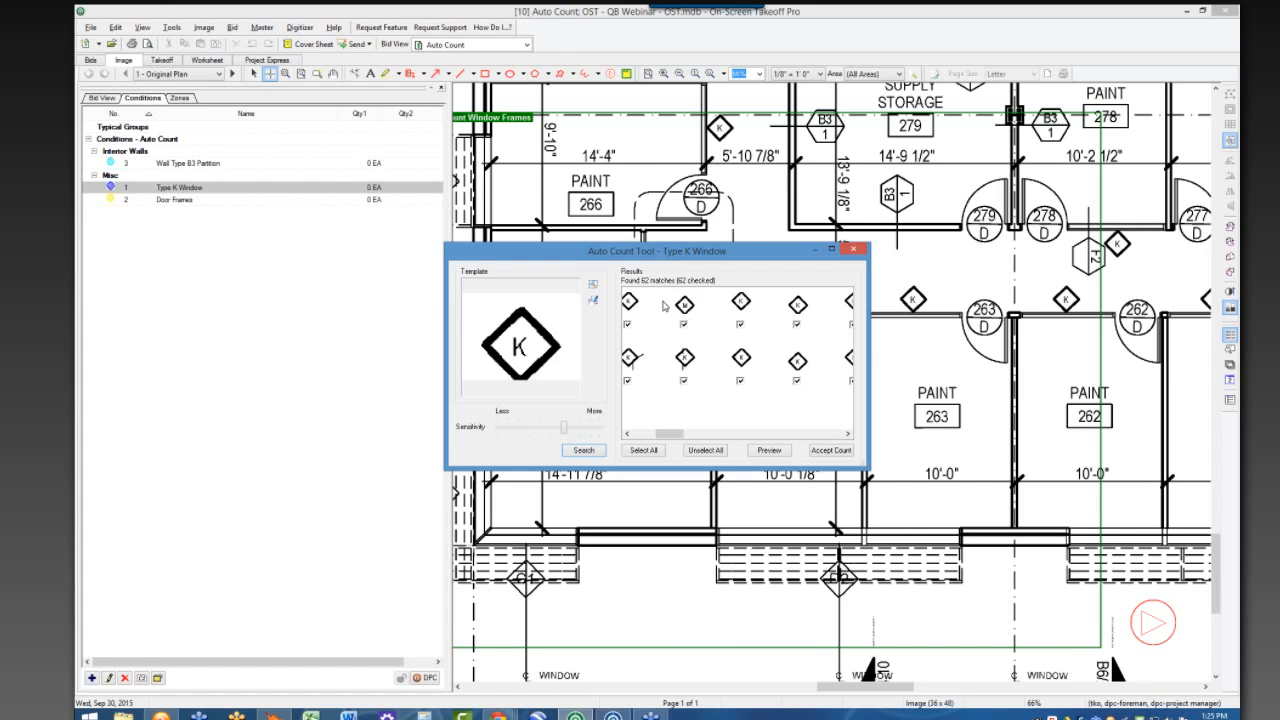
{"action": "left_click", "coordinate": [684, 325]}
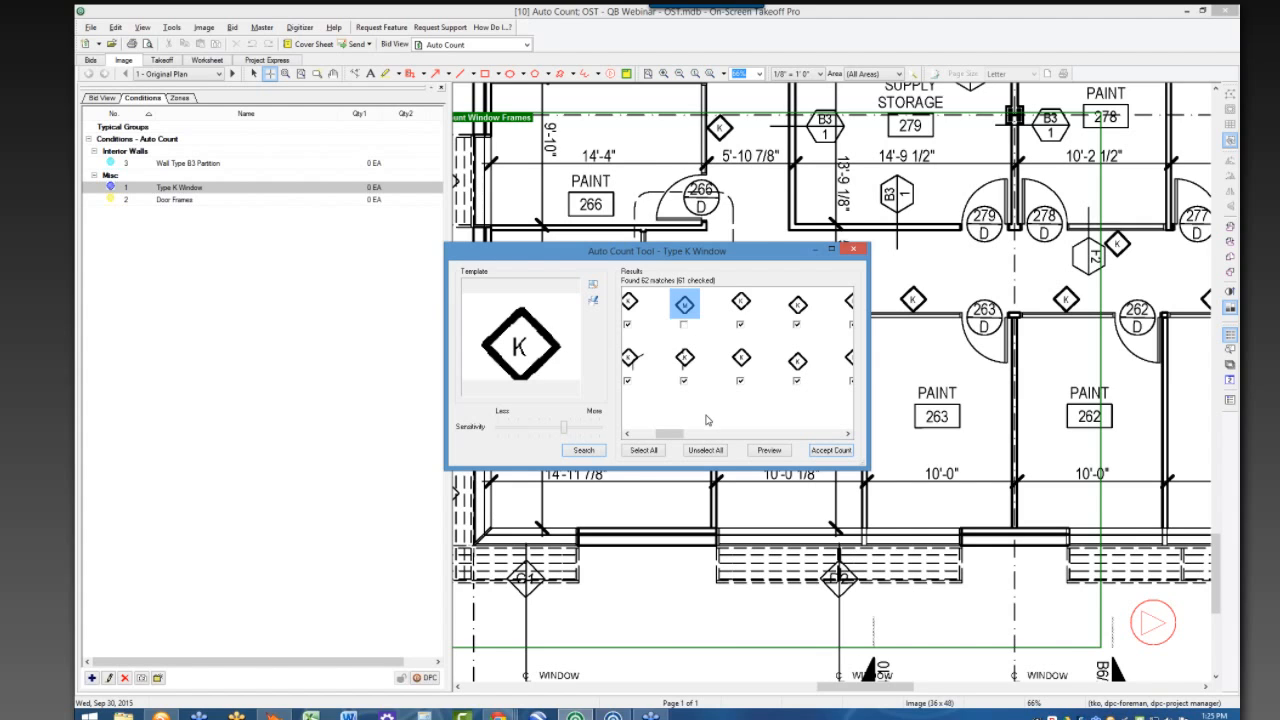
{"action": "left_click_drag", "start_coordinate": [679, 434], "coordinate": [847, 441]}
{"action": "left_click", "coordinate": [733, 381]}
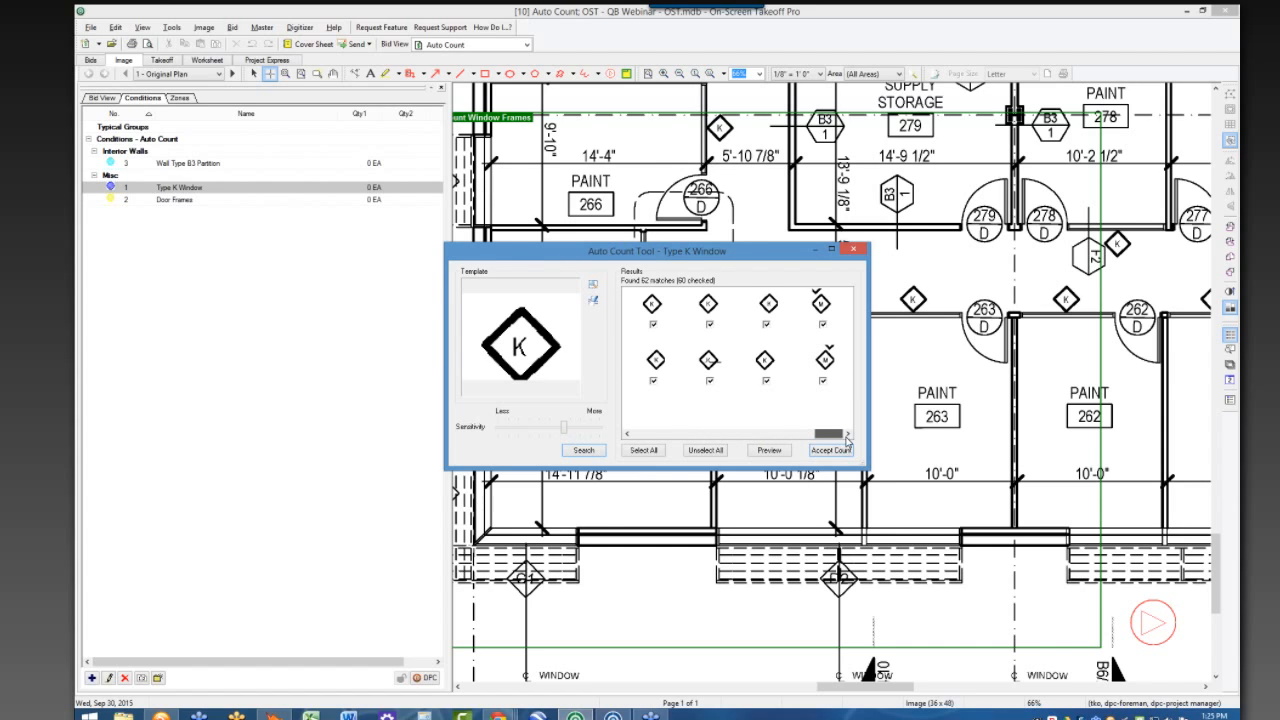
{"action": "left_click", "coordinate": [823, 381]}
{"action": "left_click", "coordinate": [823, 325]}
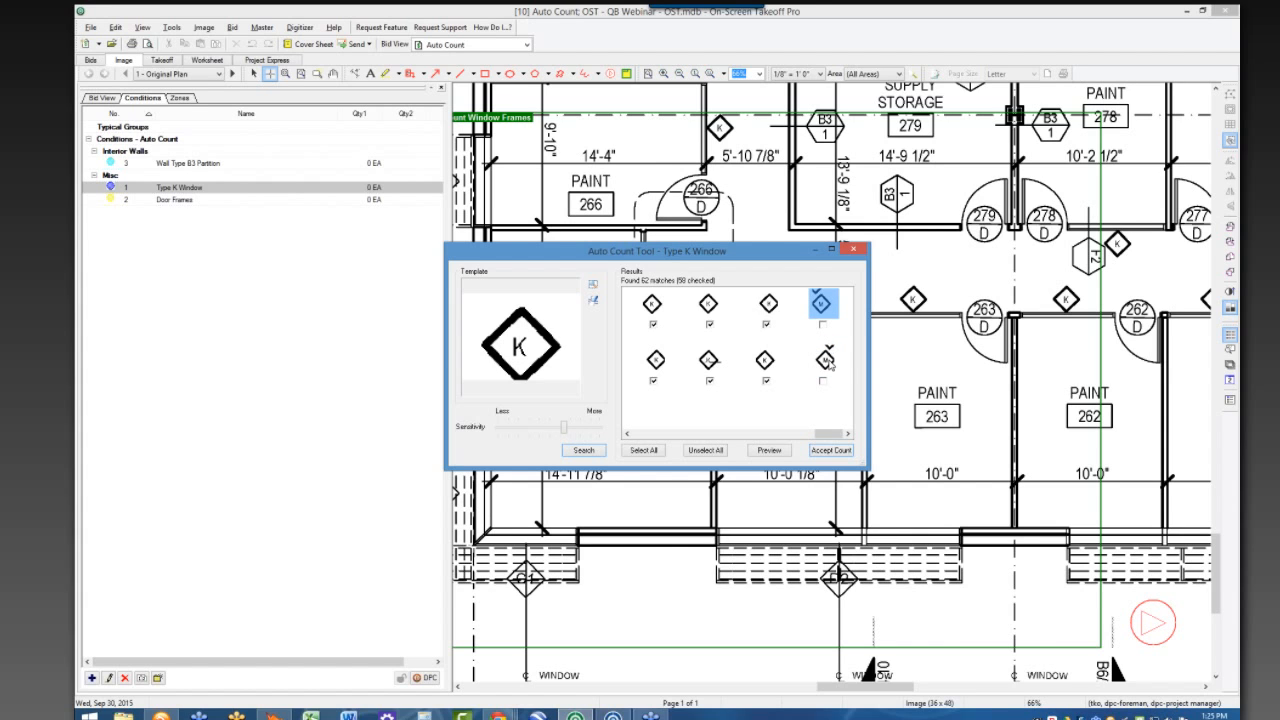
{"action": "left_click", "coordinate": [826, 450]}
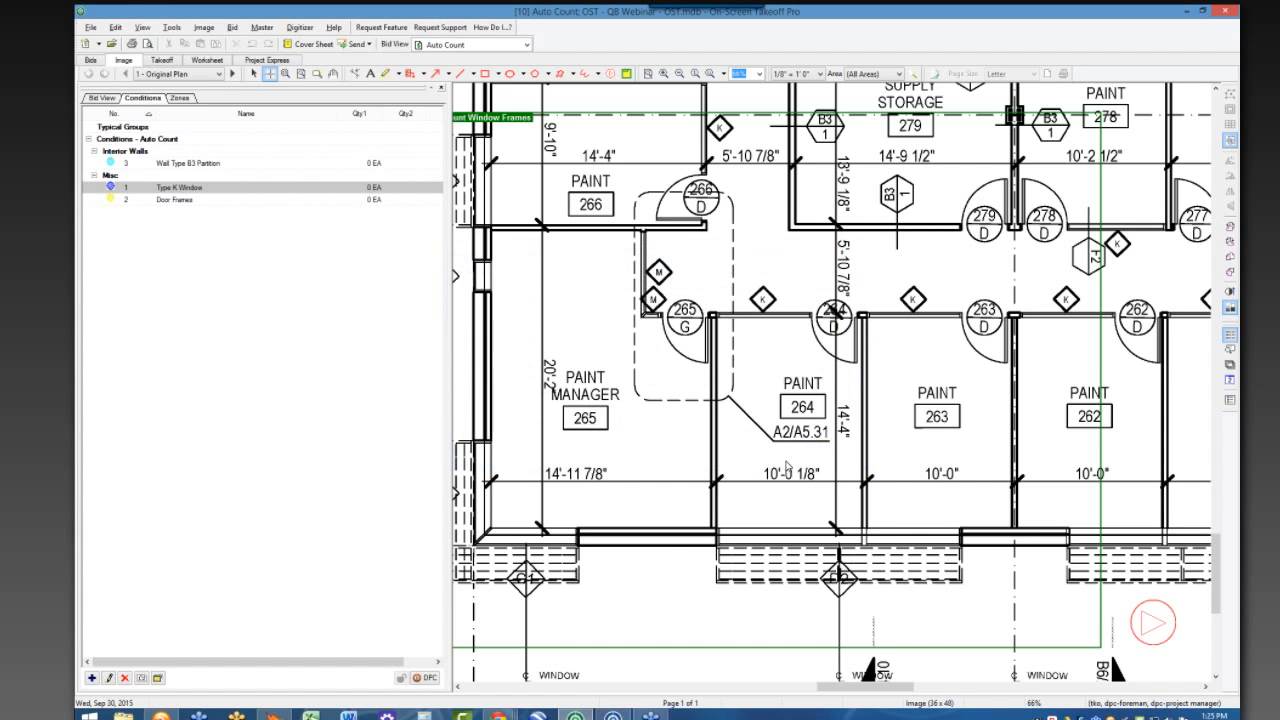
{"action": "scroll", "coordinate": [784, 462], "scroll_direction": "down", "scroll_amount": 3}
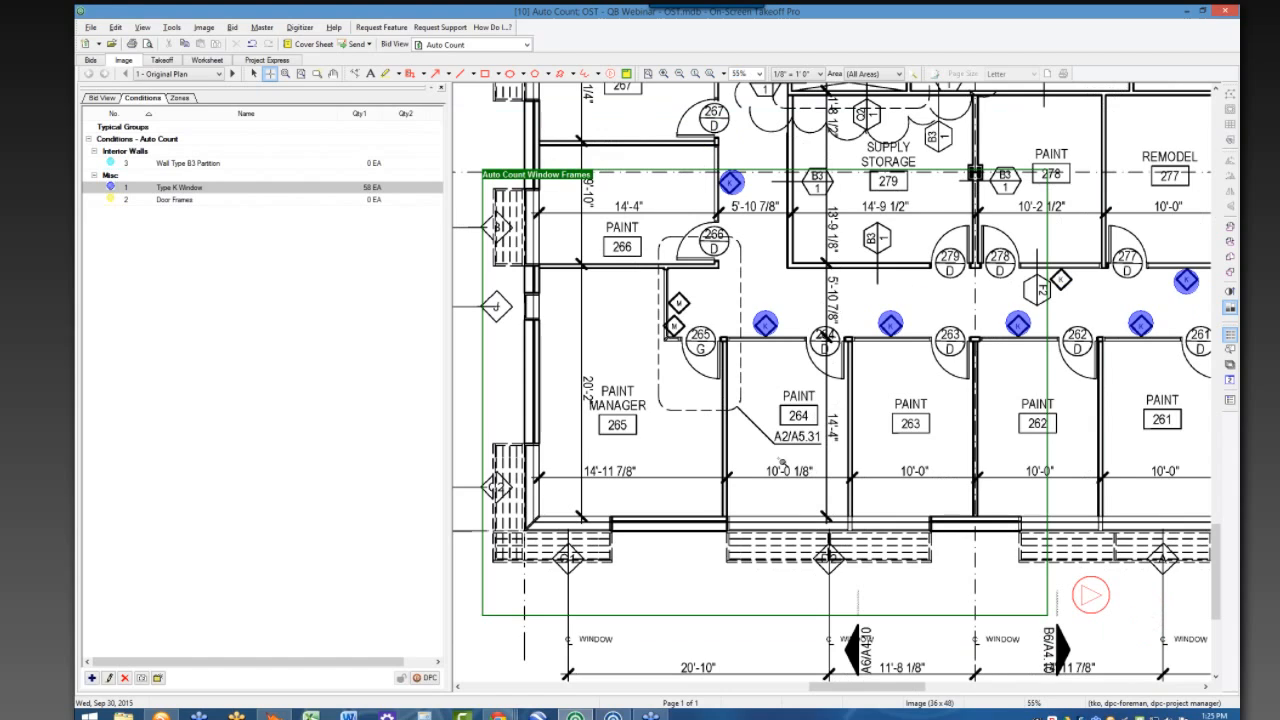
{"action": "scroll", "coordinate": [768, 465], "scroll_direction": "down", "scroll_amount": 2}
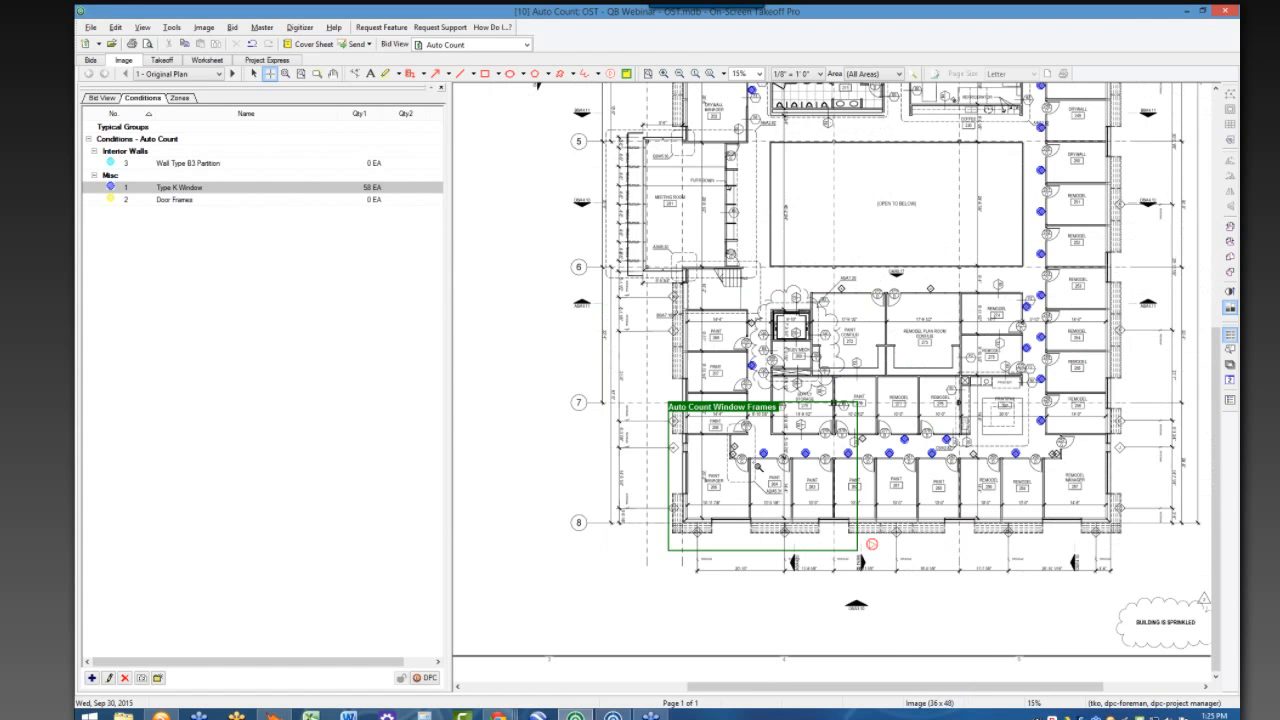
{"action": "scroll", "coordinate": [768, 465], "scroll_direction": "down", "scroll_amount": 1}
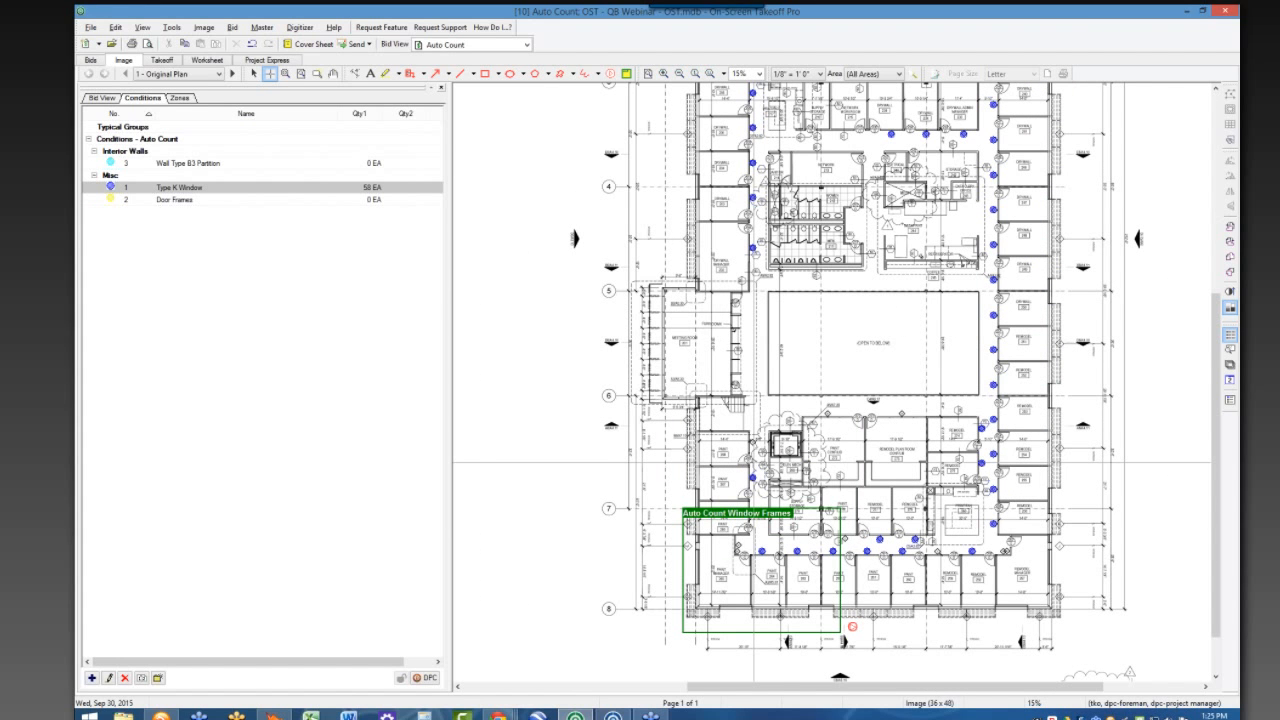
{"action": "scroll", "coordinate": [768, 463], "scroll_direction": "up", "scroll_amount": 2}
{"action": "scroll", "coordinate": [836, 382], "scroll_direction": "up", "scroll_amount": 2}
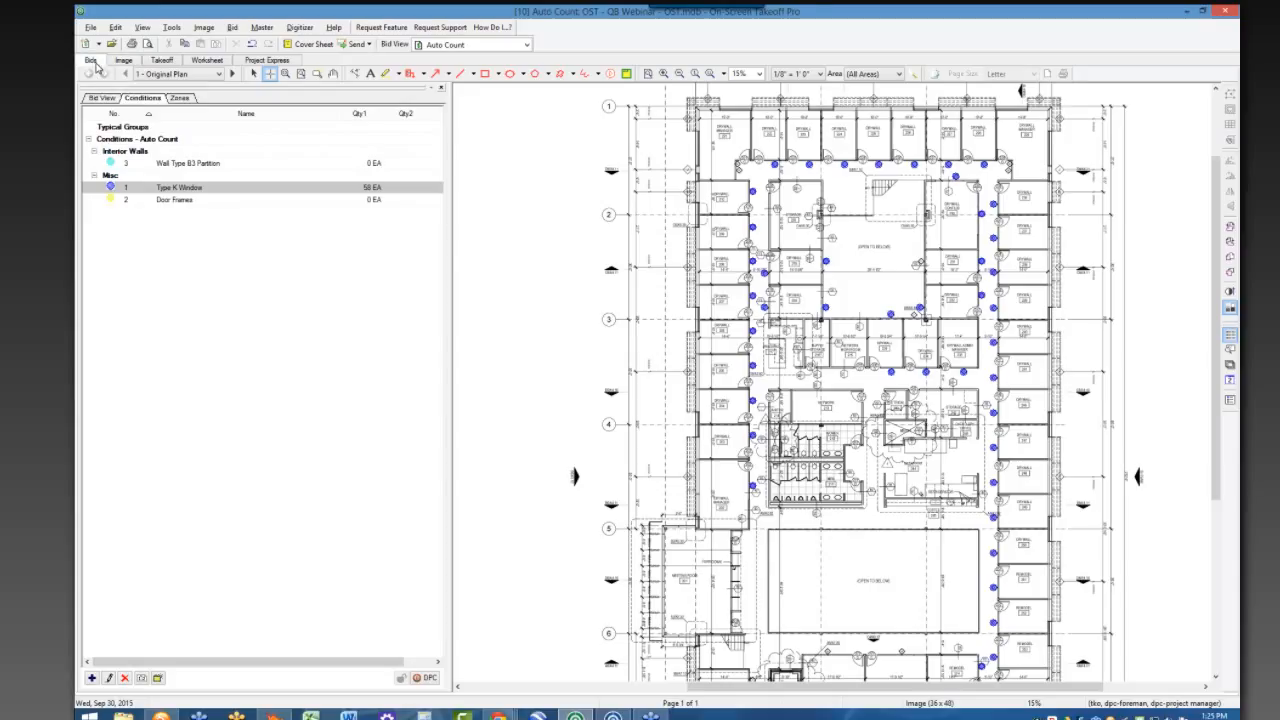
- Open the Basic Takeoff Methods bid and collapse all groups in its takeoff totals
{"action": "left_click", "coordinate": [91, 61]}
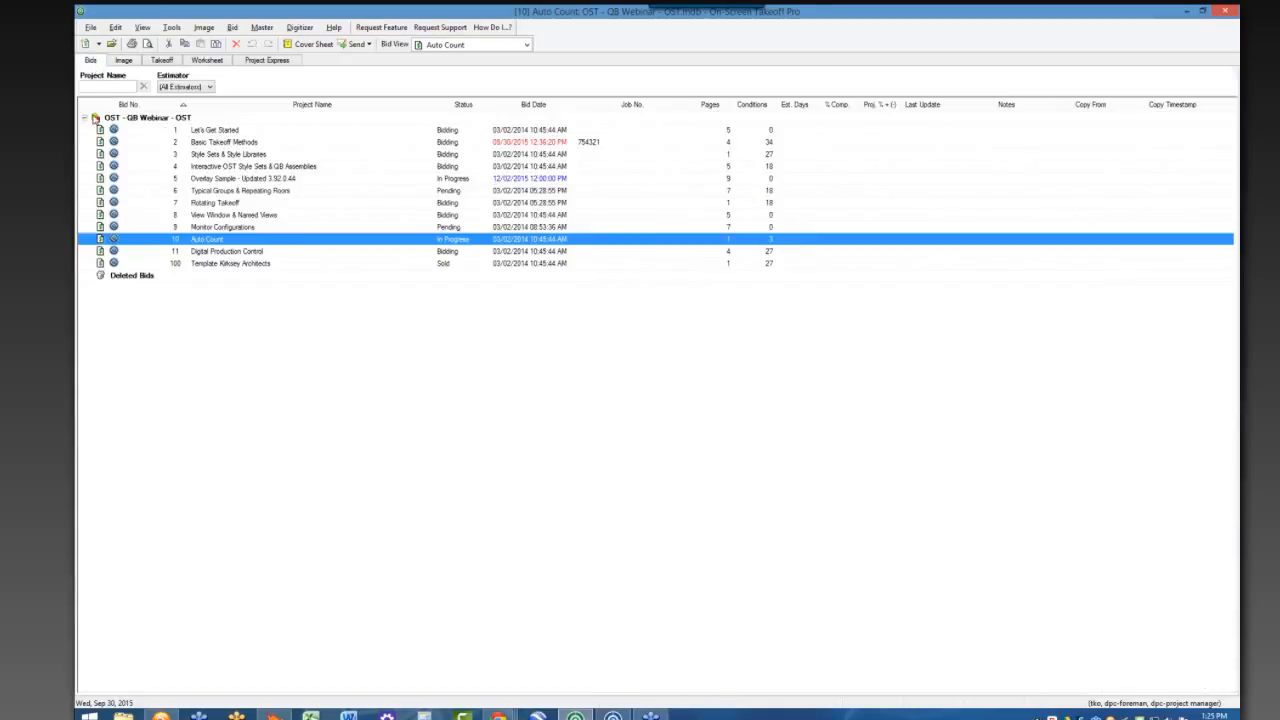
{"action": "left_click", "coordinate": [230, 143]}
{"action": "double_click", "coordinate": [230, 143]}
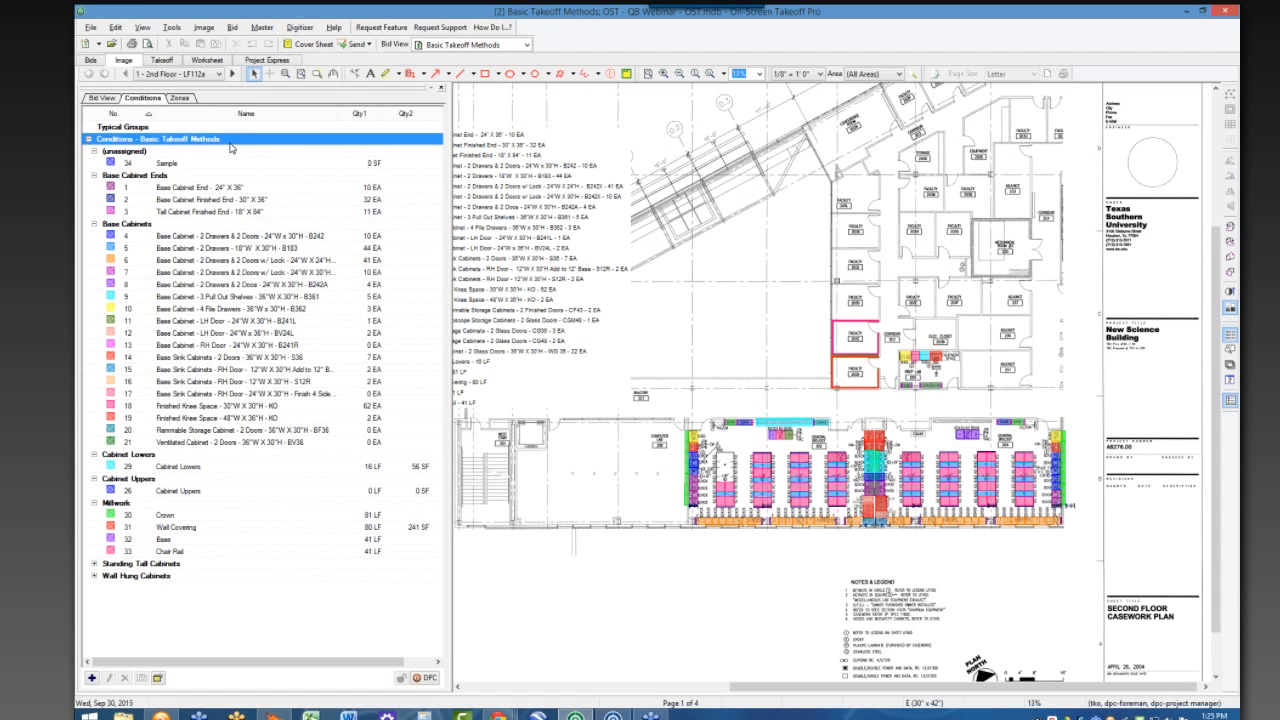
{"action": "left_click", "coordinate": [163, 60]}
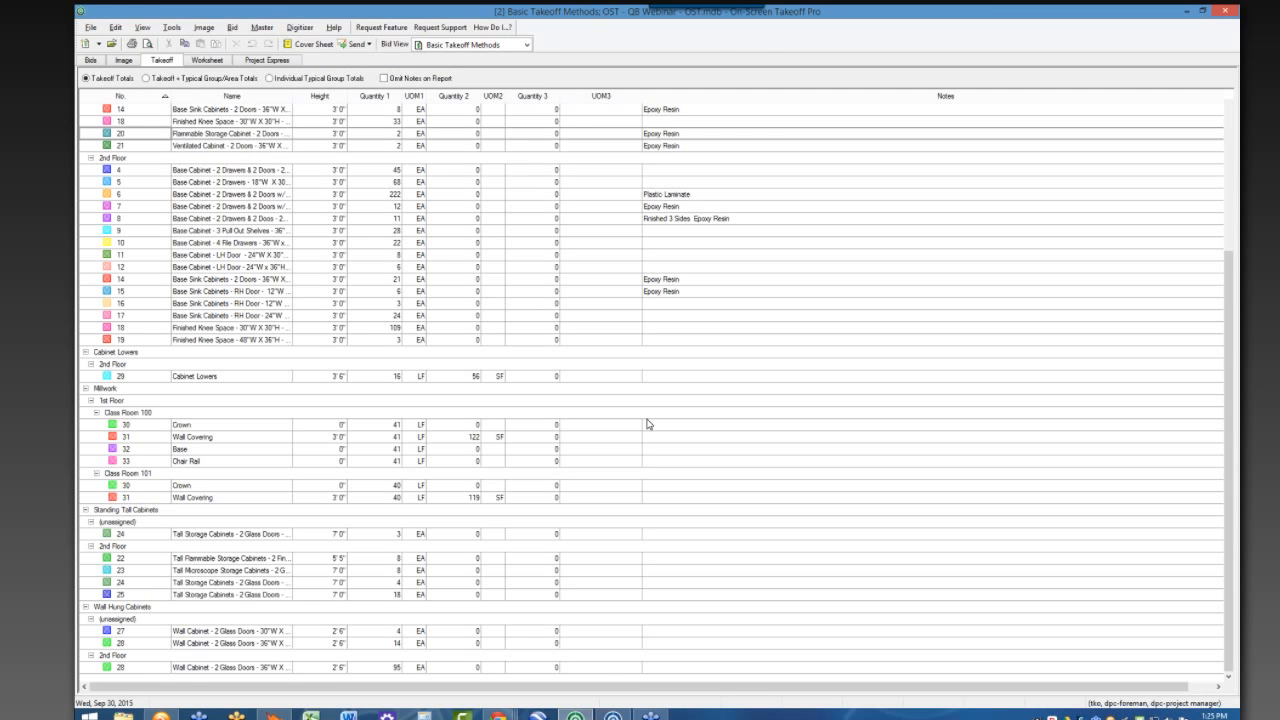
{"action": "right_click", "coordinate": [647, 424]}
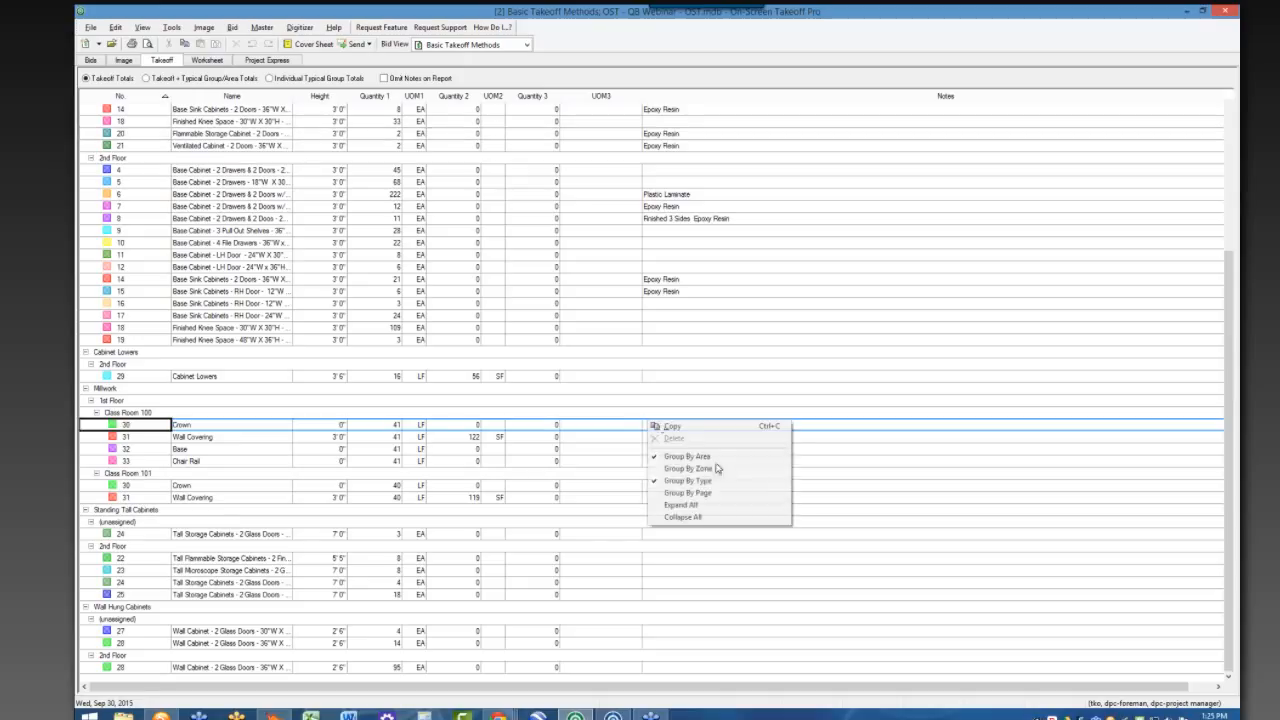
{"action": "left_click", "coordinate": [699, 518]}
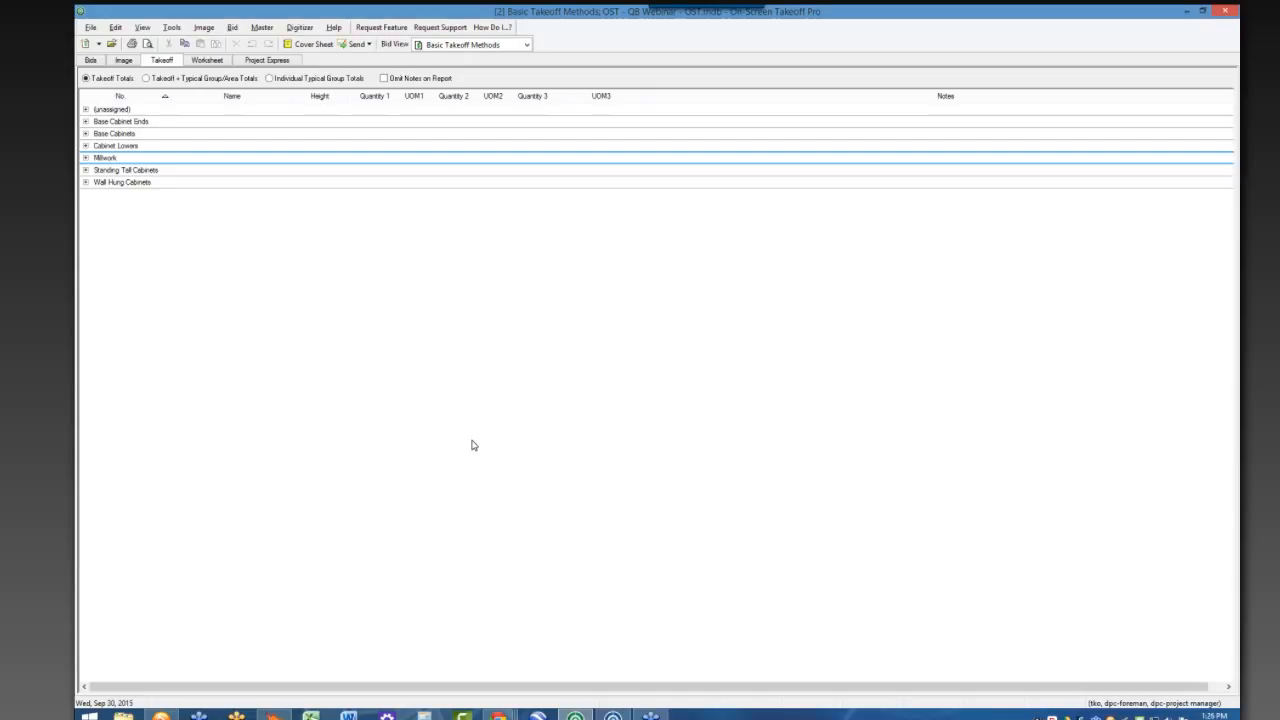
{"action": "right_click", "coordinate": [521, 340]}
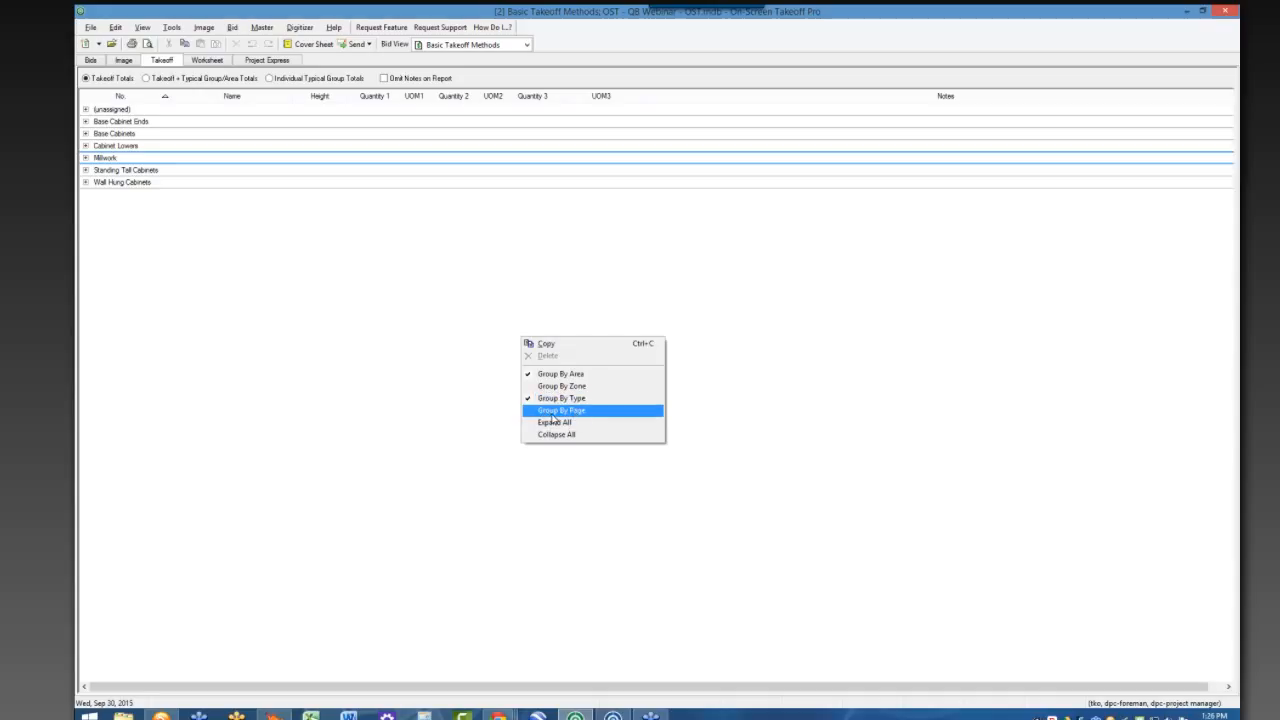
{"action": "left_click", "coordinate": [470, 381]}
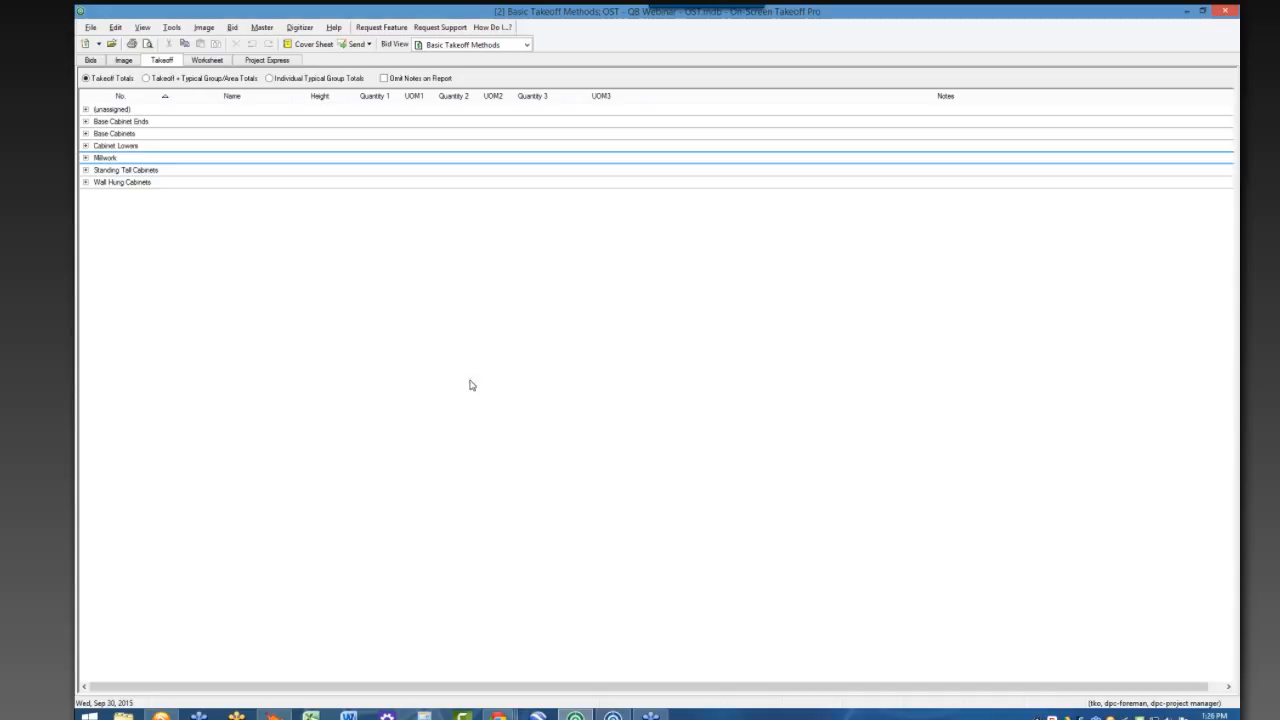
- Expand the Millwork group's 1st Floor down to the items of Class Room 100 and Class Room 101
{"action": "left_click", "coordinate": [85, 158]}
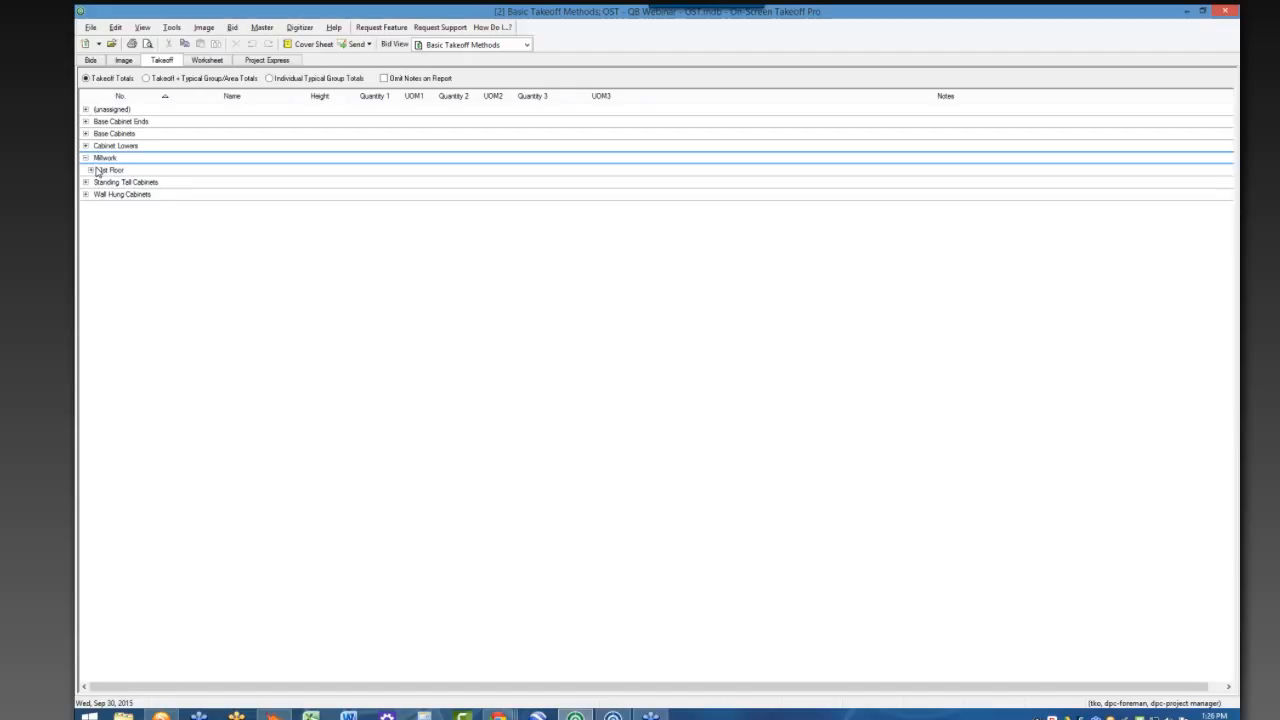
{"action": "left_click", "coordinate": [90, 170]}
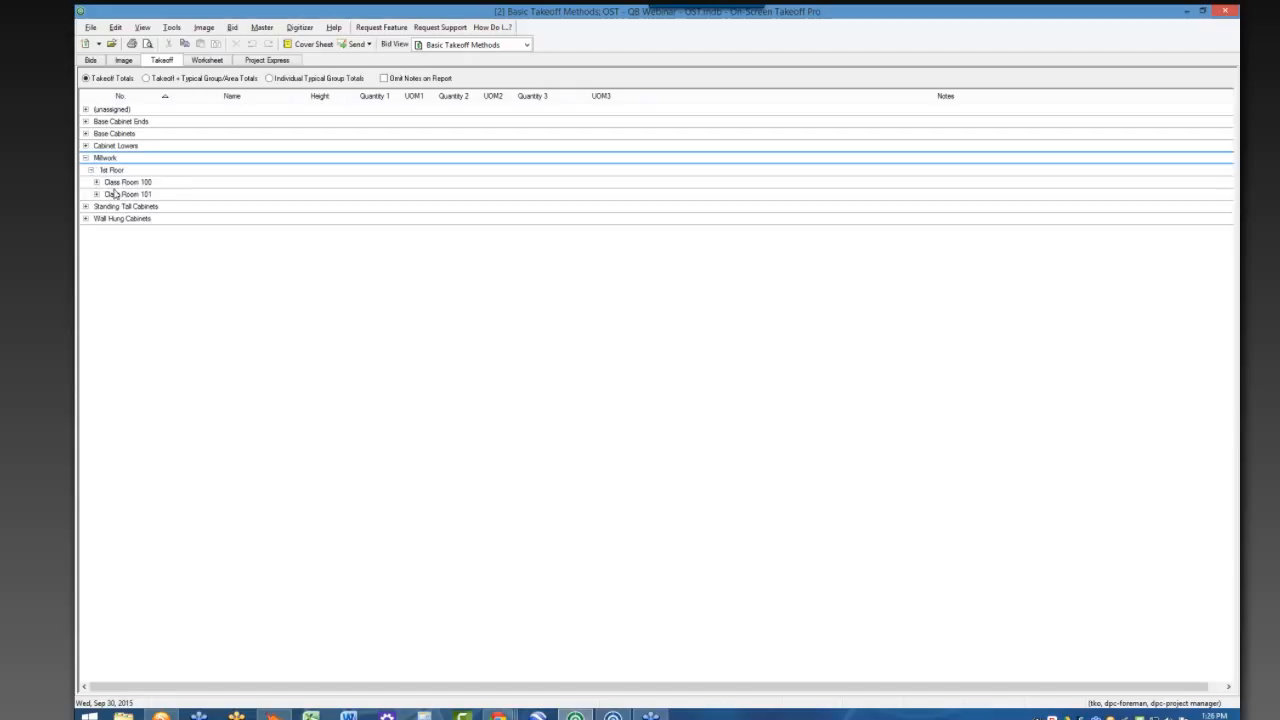
{"action": "left_click", "coordinate": [101, 186]}
{"action": "left_click", "coordinate": [96, 182]}
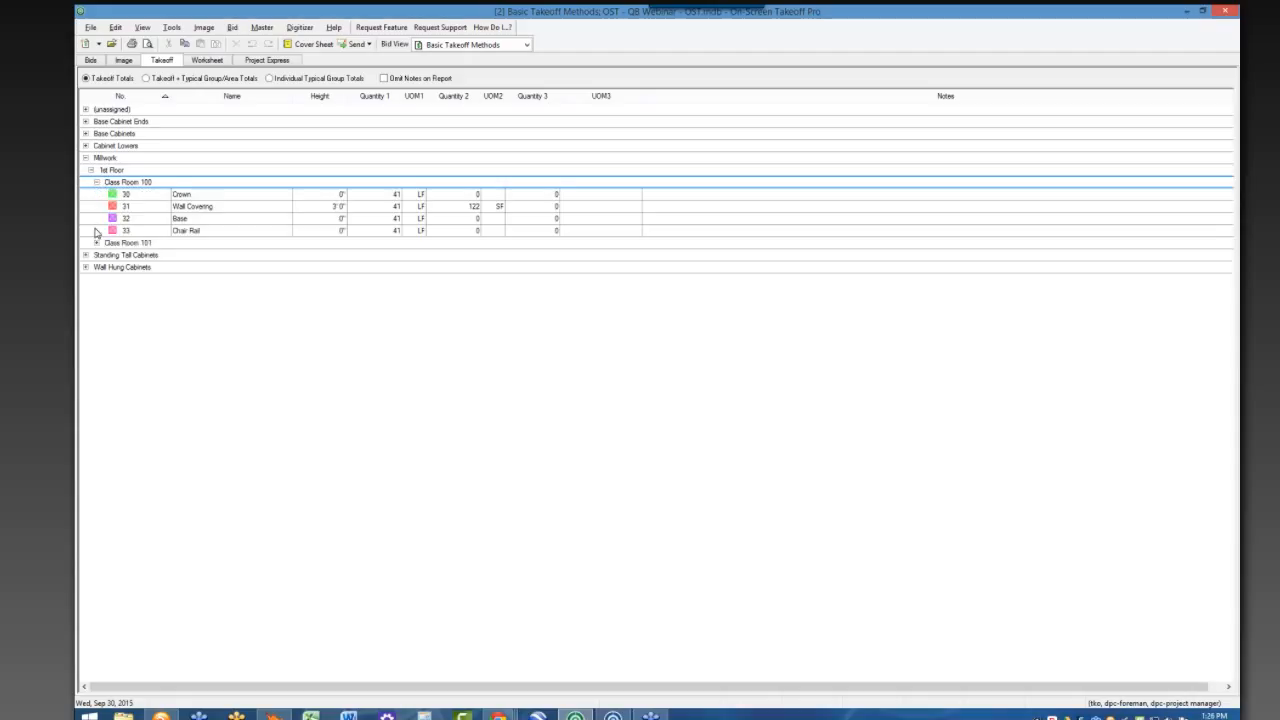
{"action": "left_click", "coordinate": [96, 243]}
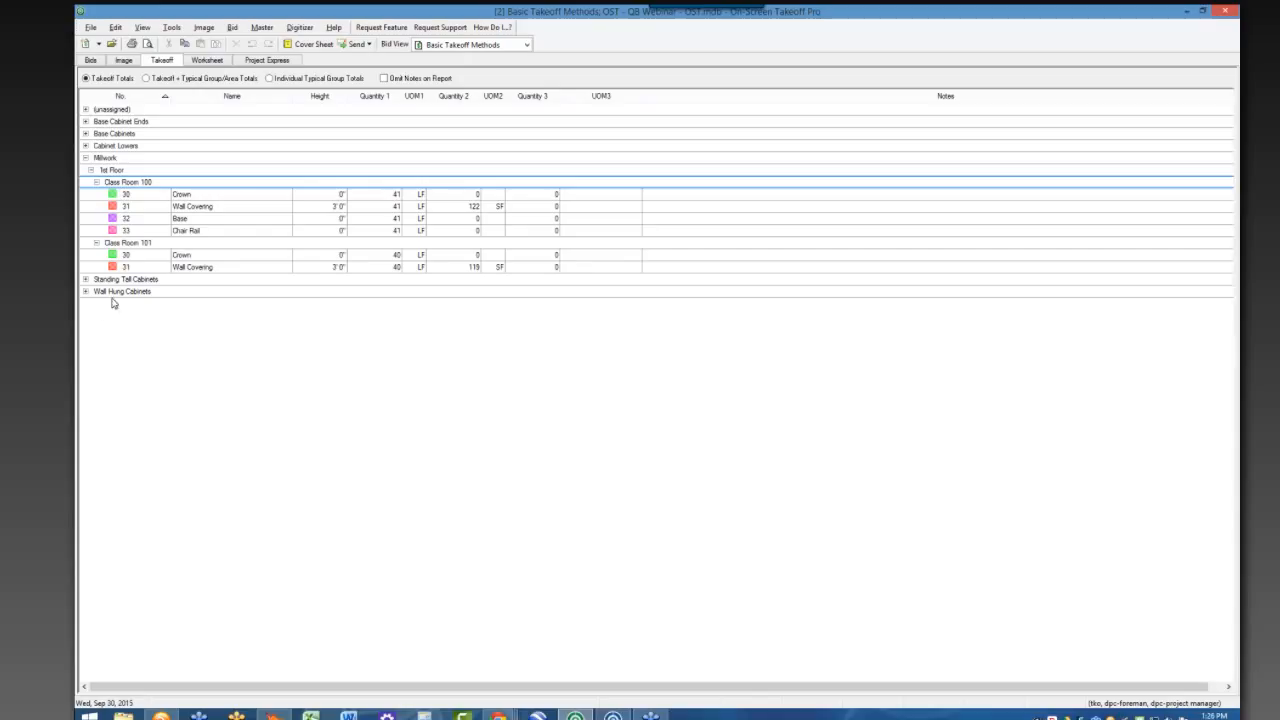
- Preview the takeoff totals report and look through its export formats, then close the preview without exporting
{"action": "left_click", "coordinate": [91, 29]}
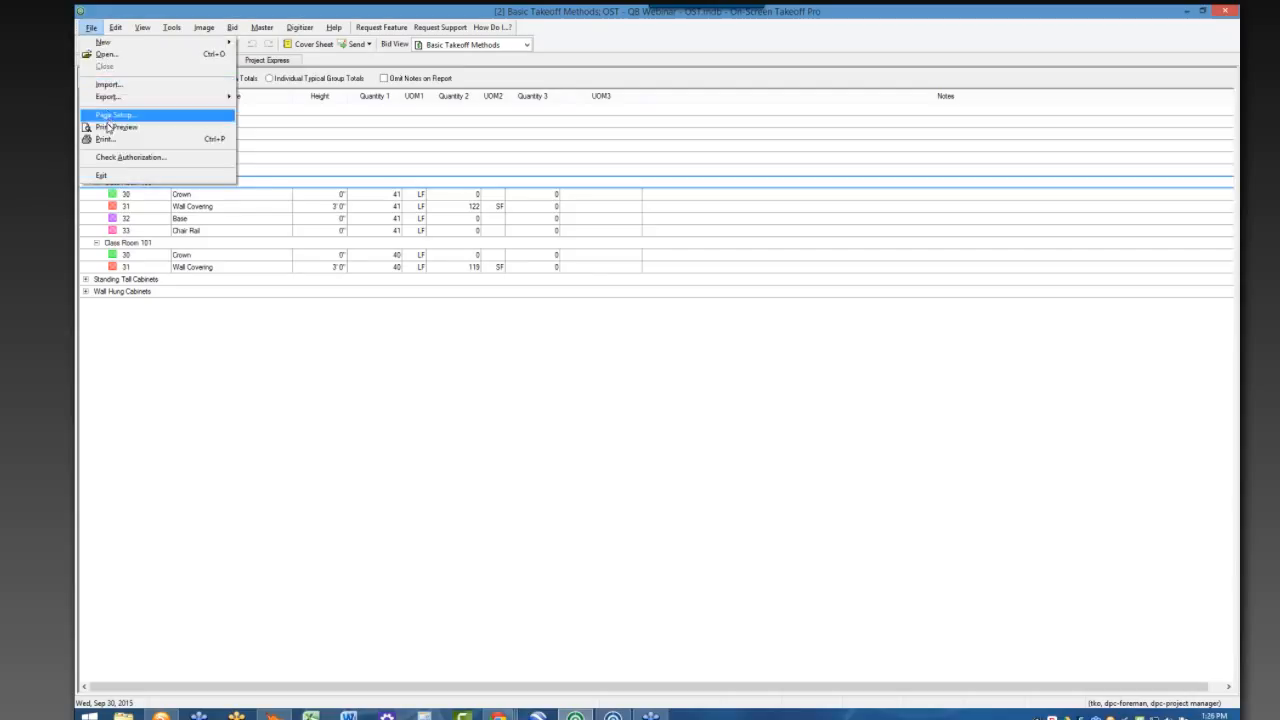
{"action": "left_click", "coordinate": [108, 127]}
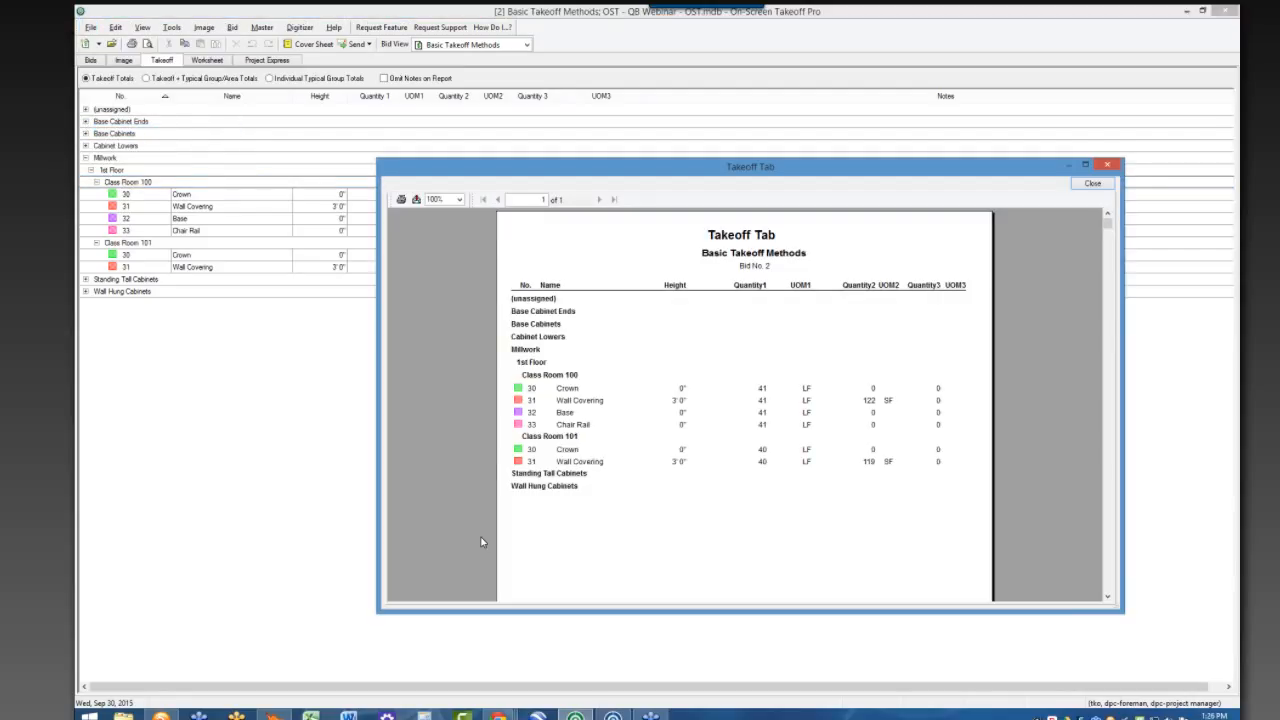
{"action": "left_click", "coordinate": [416, 202]}
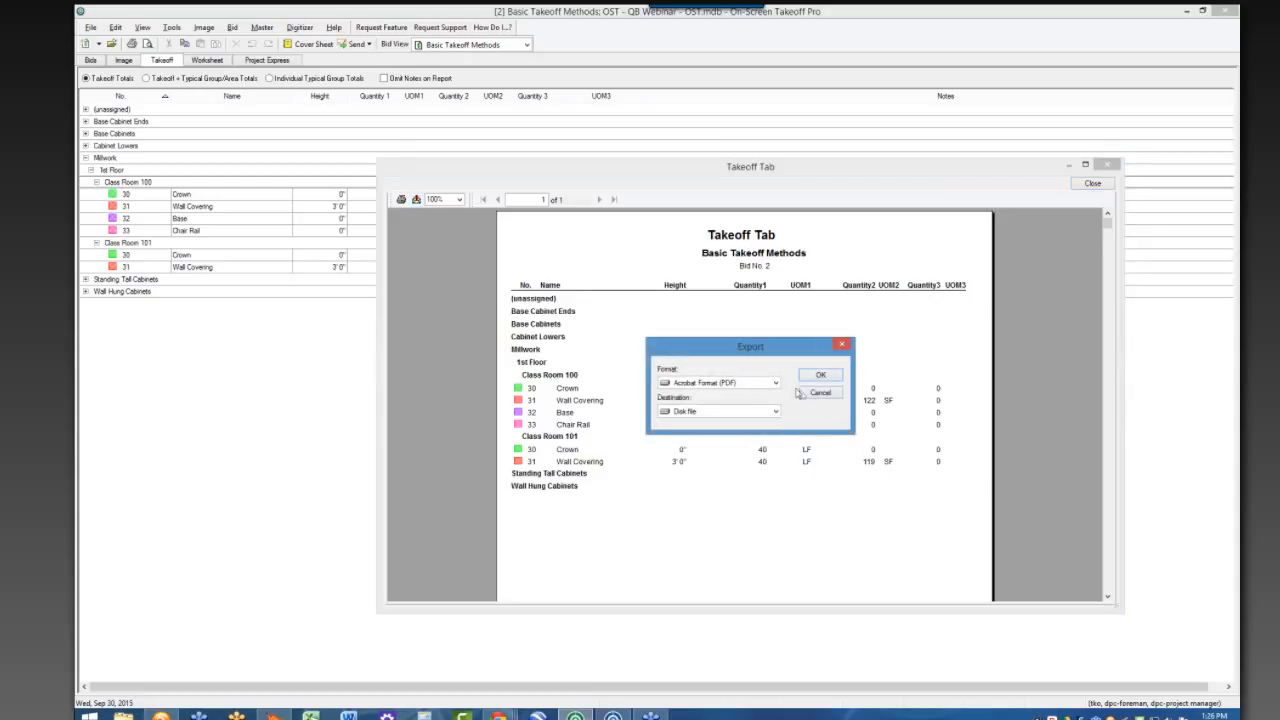
{"action": "left_click", "coordinate": [775, 384]}
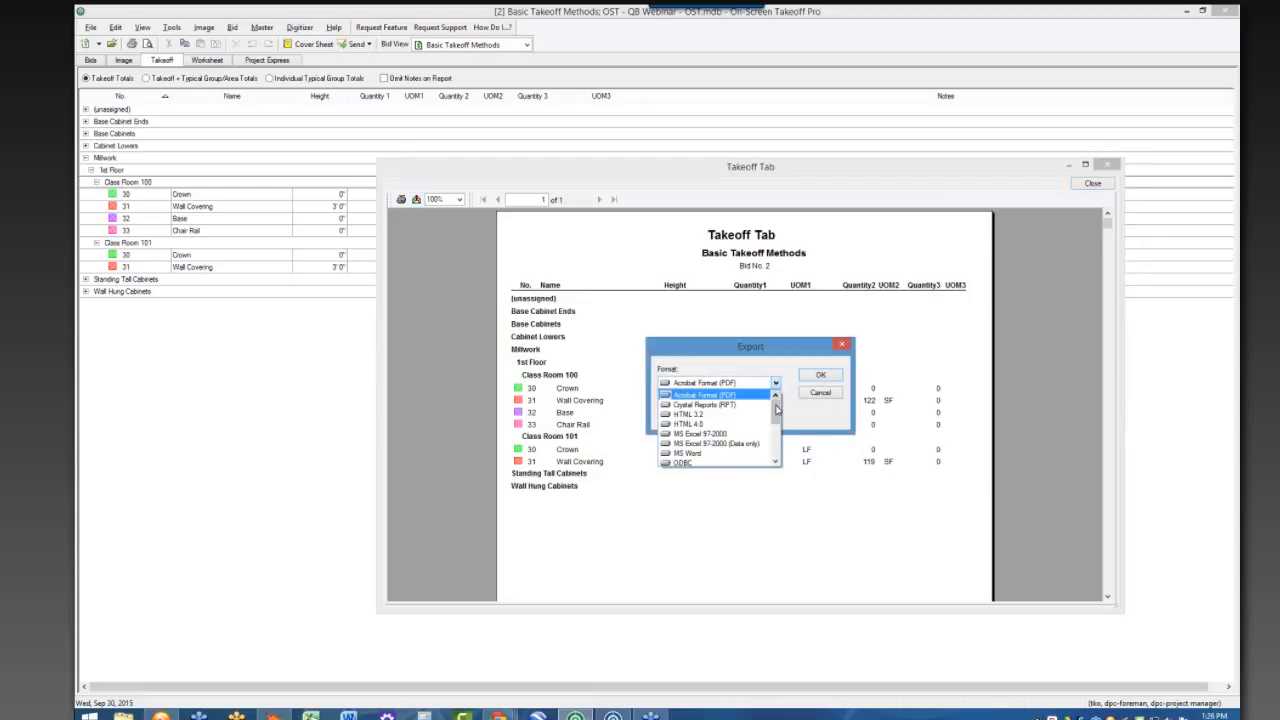
{"action": "mouse_move", "coordinate": [776, 410]}
{"action": "left_mouse_down"}
{"action": "mouse_move", "coordinate": [774, 446]}
{"action": "mouse_move", "coordinate": [776, 402]}
{"action": "left_mouse_up"}
{"action": "left_click", "coordinate": [843, 345]}
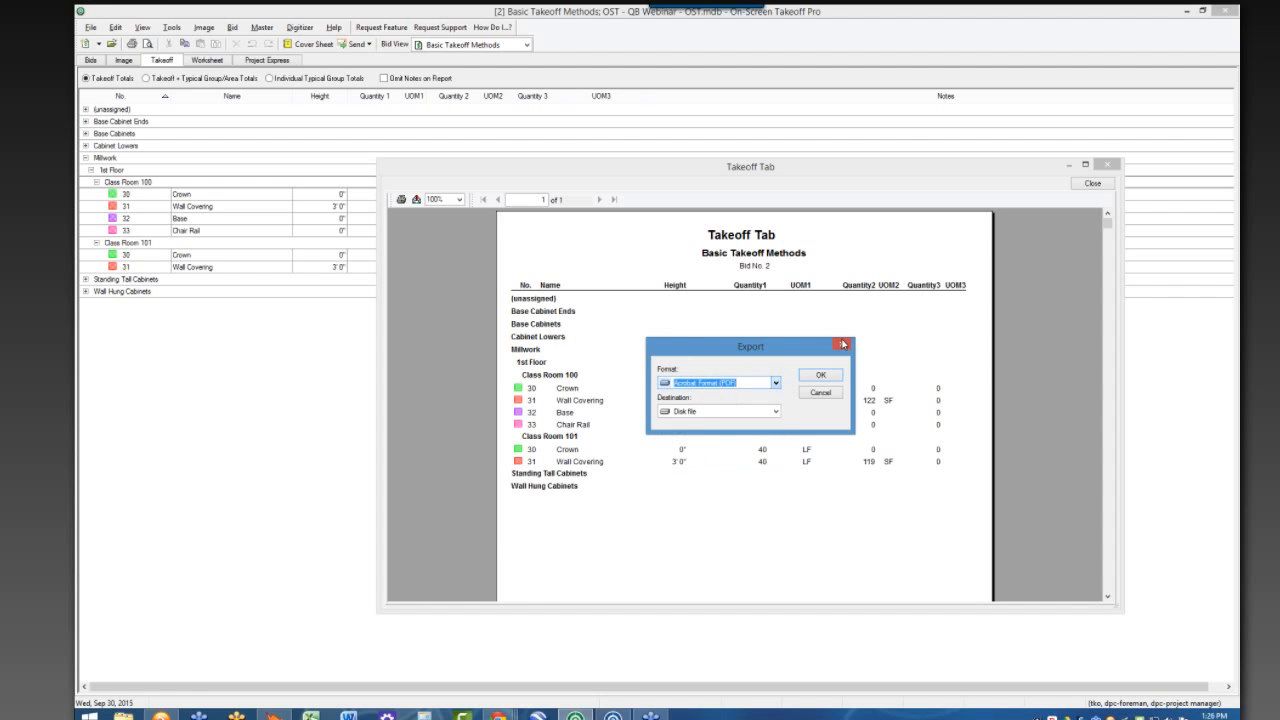
{"action": "left_click", "coordinate": [843, 345]}
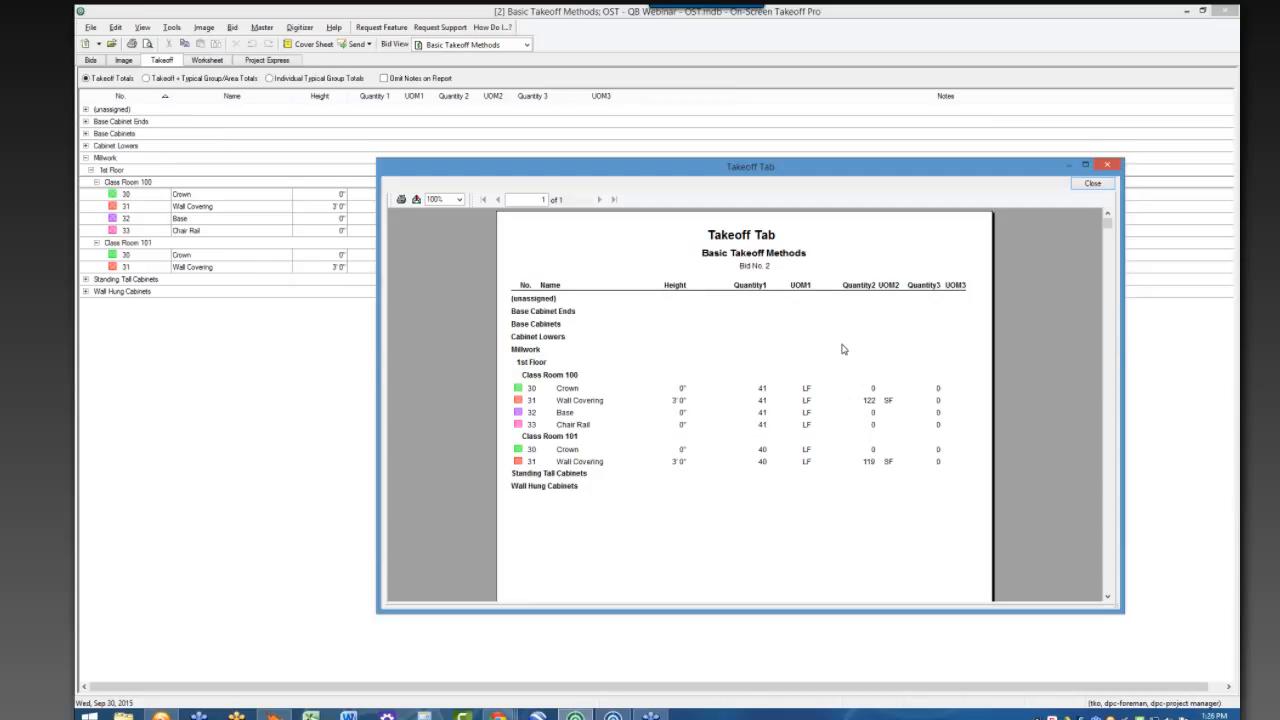
{"action": "left_click", "coordinate": [1110, 165]}
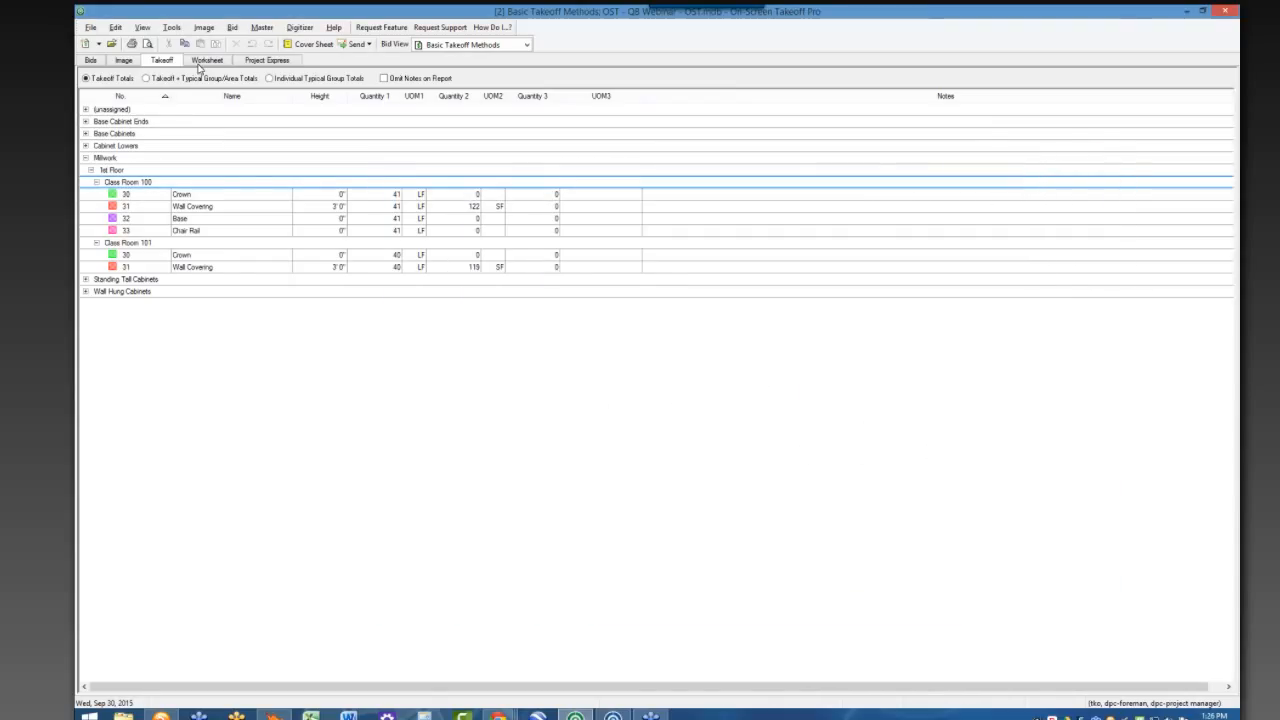
- In the bid's worksheet, price the B242 base cabinet at 50 for material and 150 for labor
{"action": "left_click", "coordinate": [202, 62]}
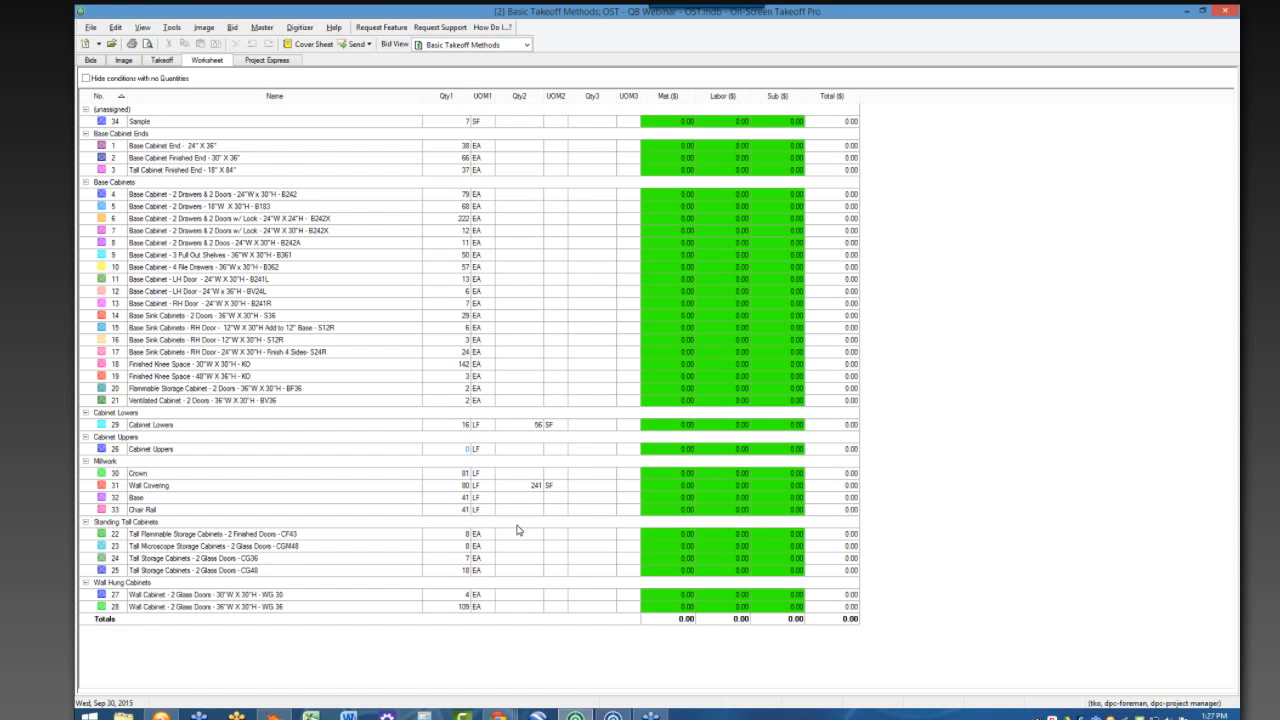
{"action": "left_click", "coordinate": [366, 198]}
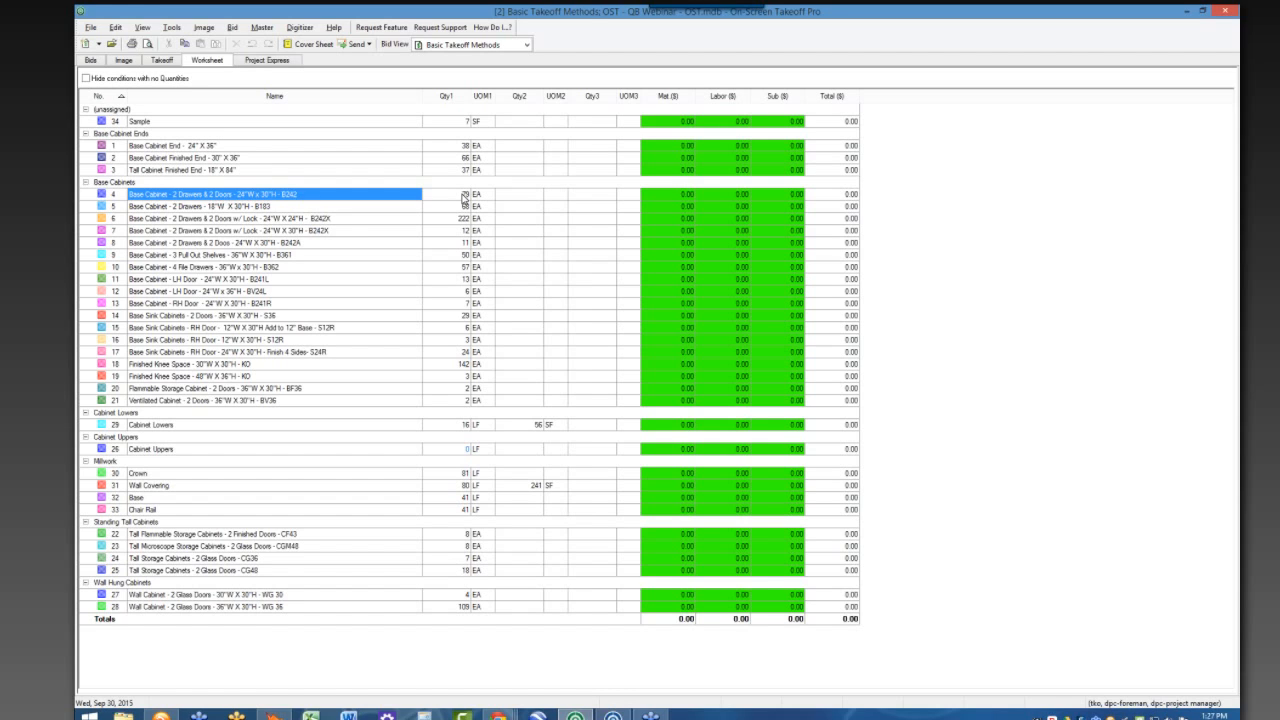
{"action": "left_click", "coordinate": [676, 198]}
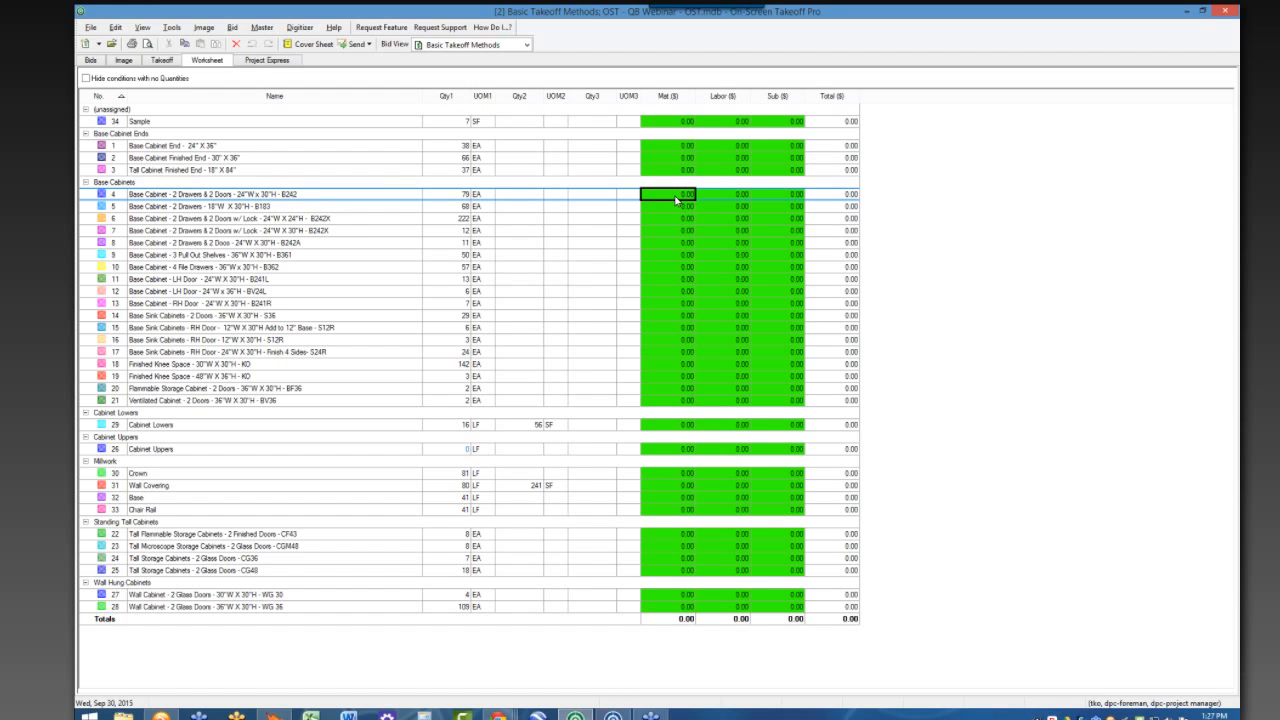
{"action": "type", "text": "50"}
{"action": "key", "text": "Tab"}
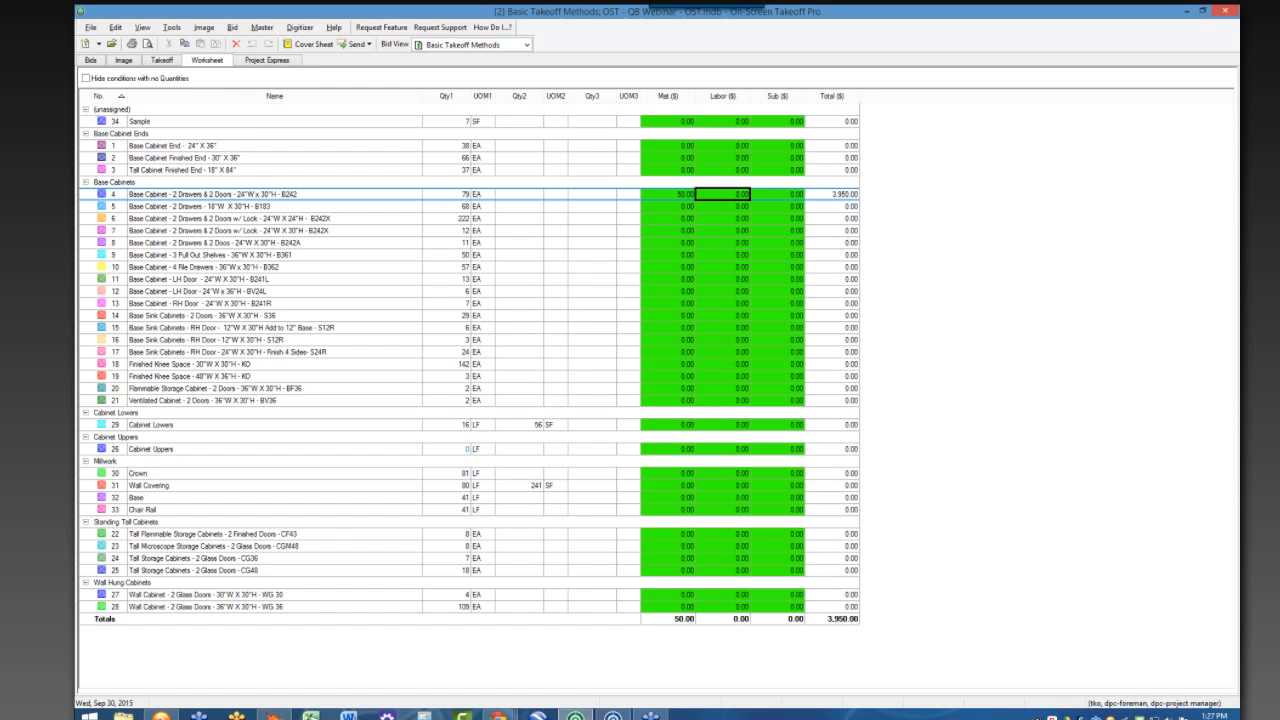
{"action": "type", "text": "150"}
{"action": "key", "text": "Tab"}
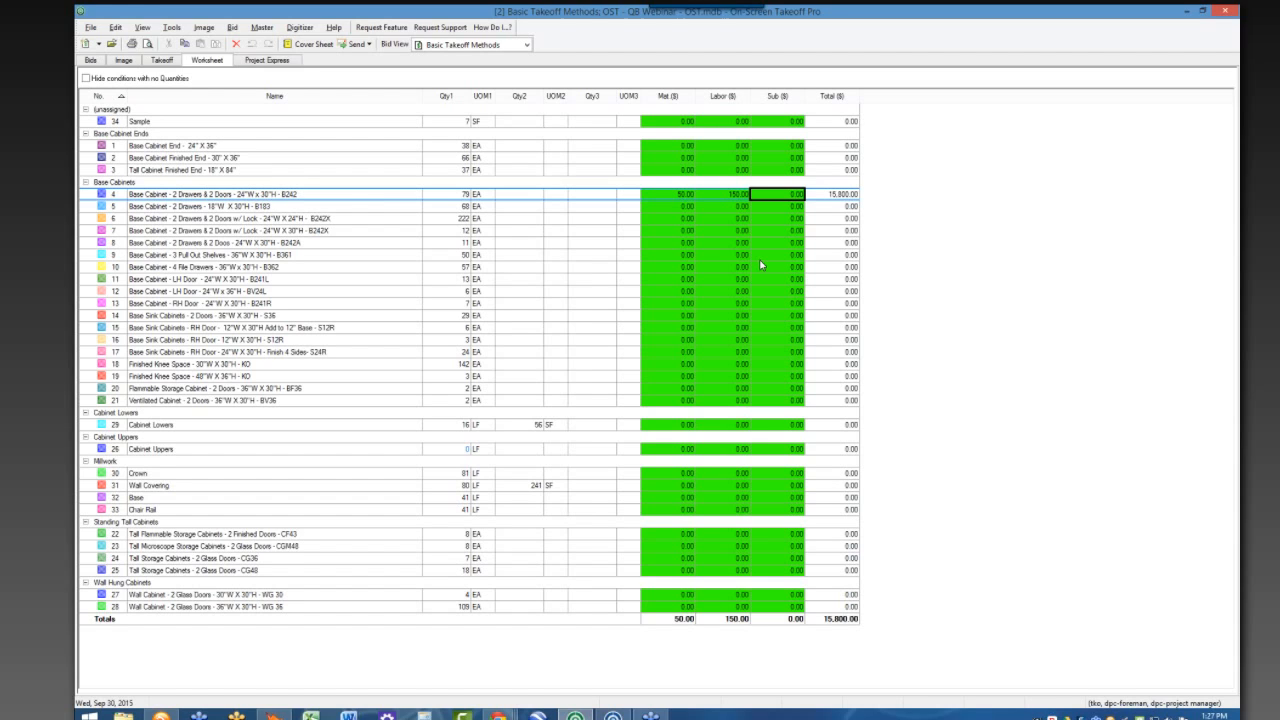
- Look through the Basic Takeoff Methods and window shade package files in the Project Express inbox
{"action": "left_click", "coordinate": [285, 62]}
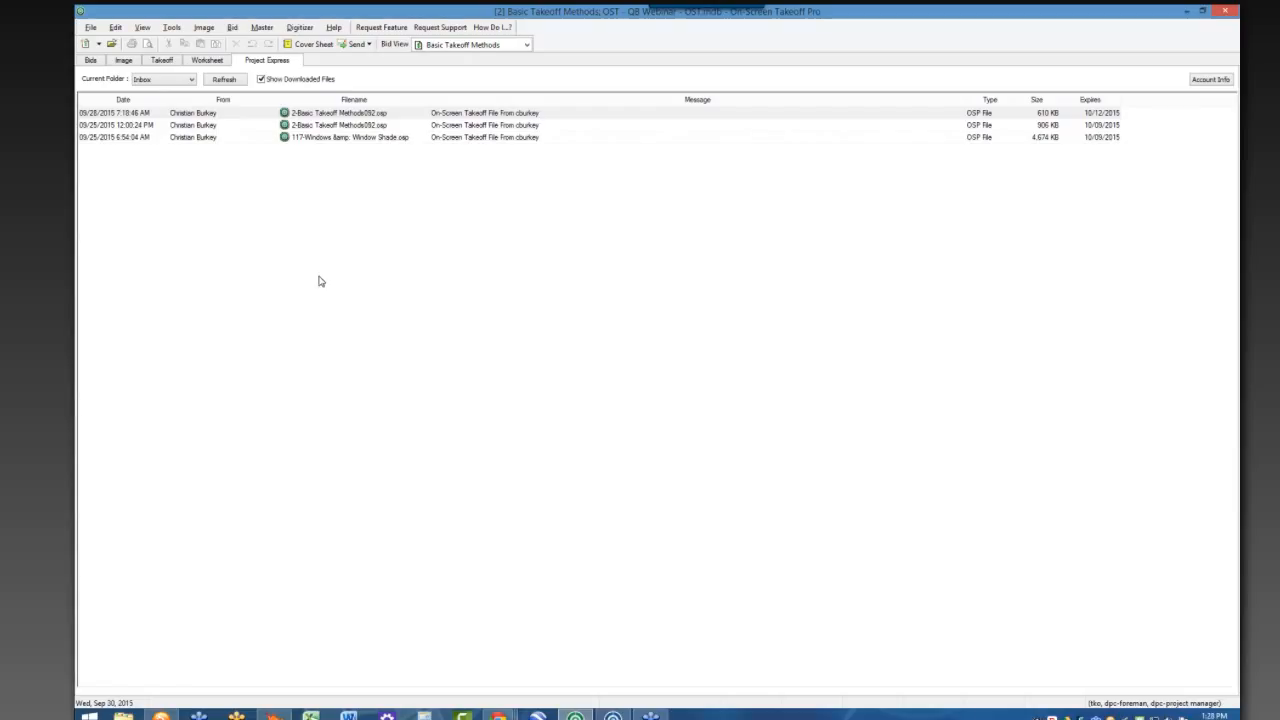
{"action": "left_click", "coordinate": [344, 115]}
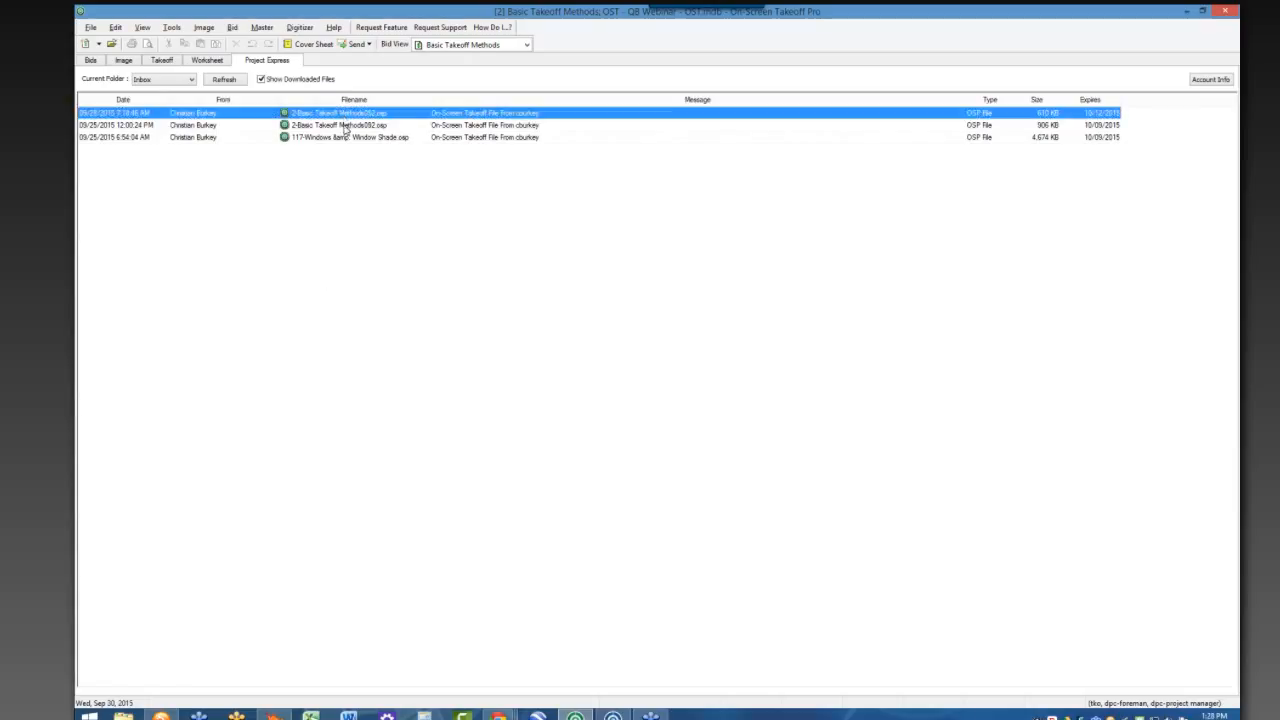
{"action": "left_click", "coordinate": [346, 123]}
{"action": "left_click", "coordinate": [345, 139]}
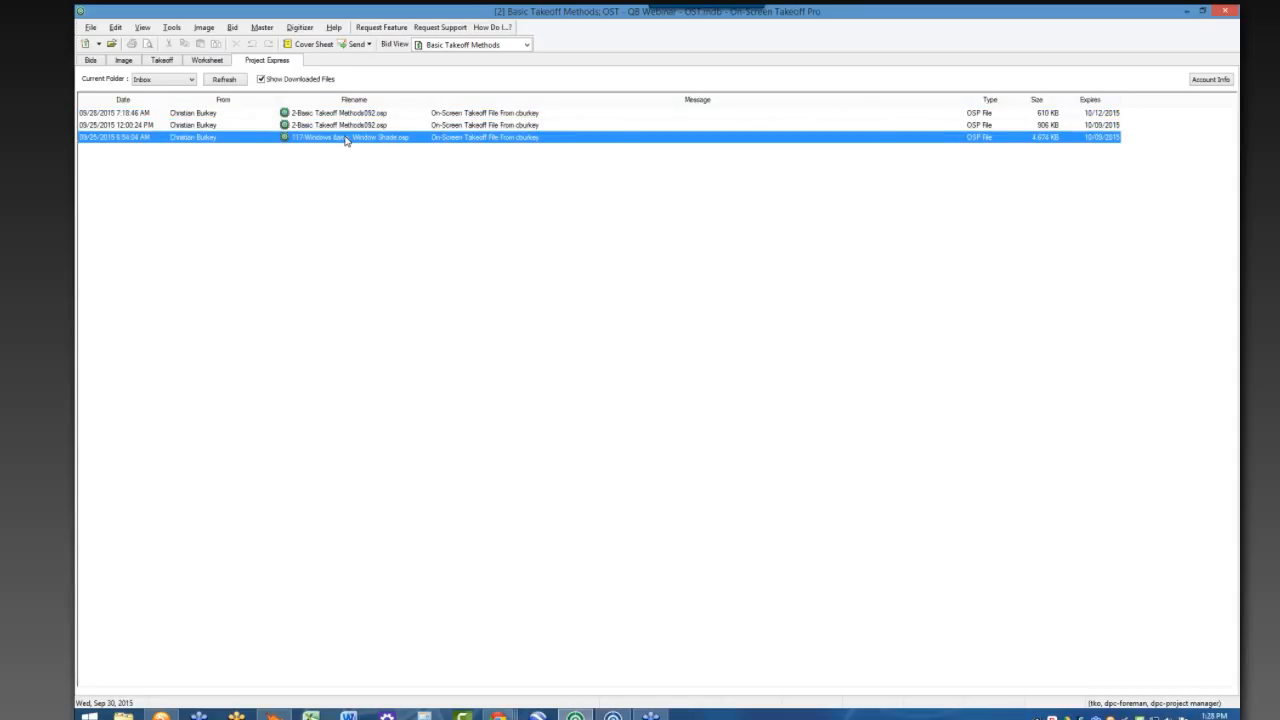
- Create a complete package of the Basic Takeoff Methods bid, with images of all pages, via Project Express, and check the inbox
{"action": "left_click", "coordinate": [90, 62]}
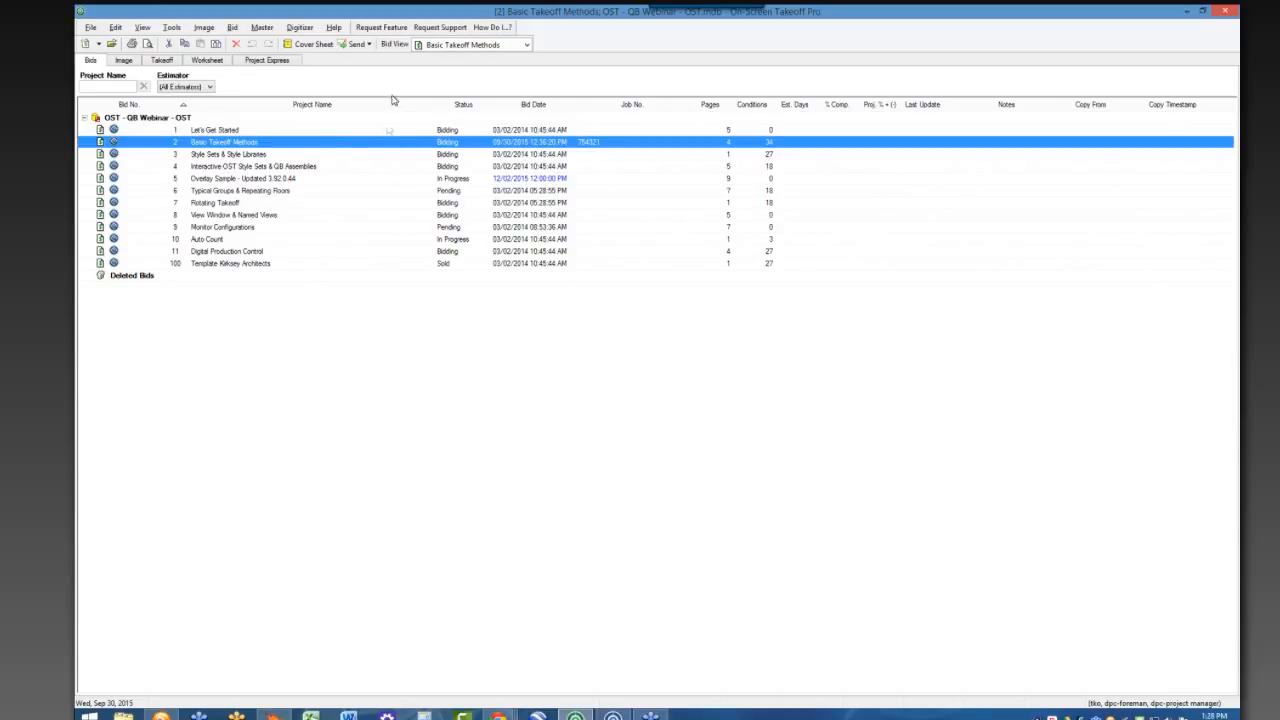
{"action": "left_click", "coordinate": [358, 44]}
{"action": "mouse_move", "coordinate": [364, 61]}
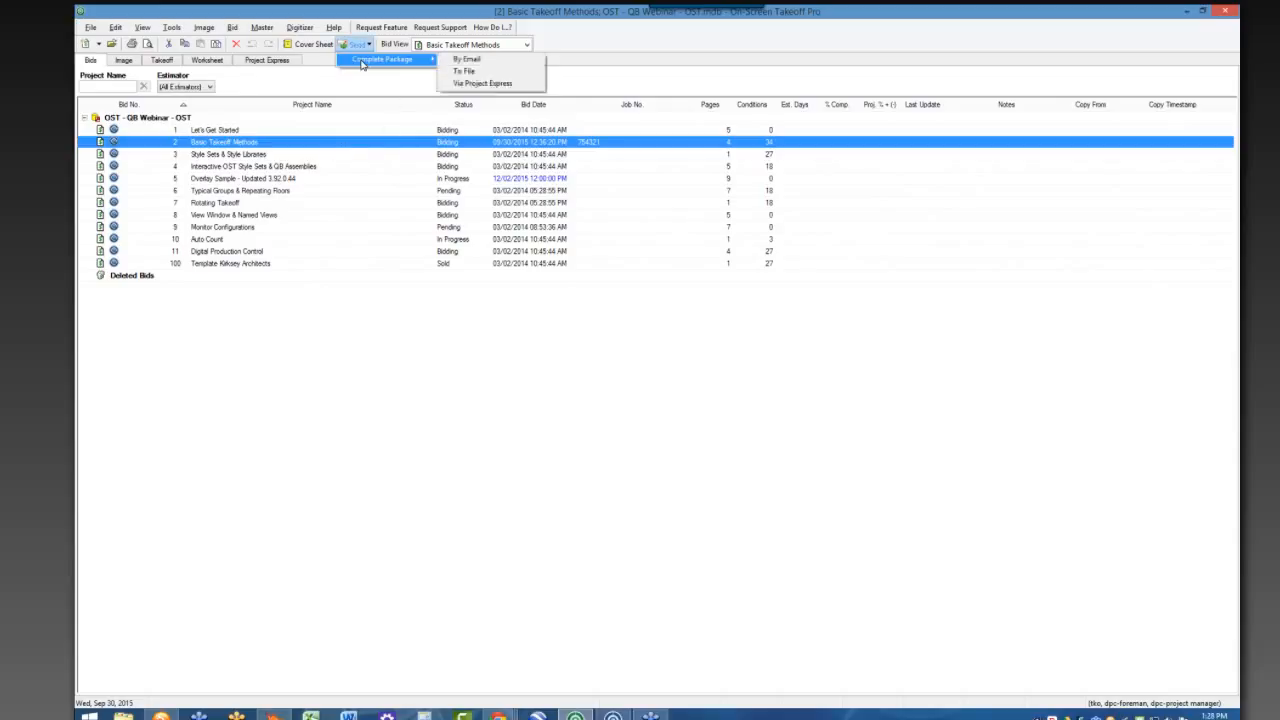
{"action": "left_click", "coordinate": [496, 84]}
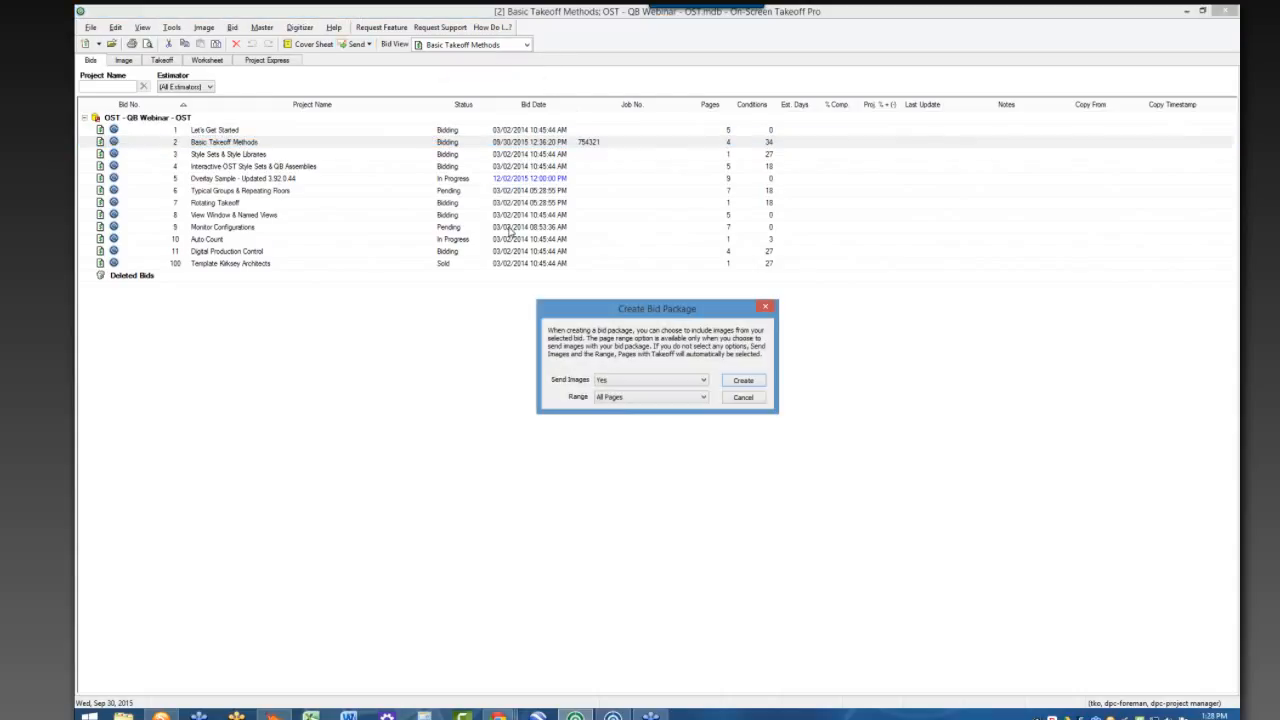
{"action": "left_click", "coordinate": [743, 381]}
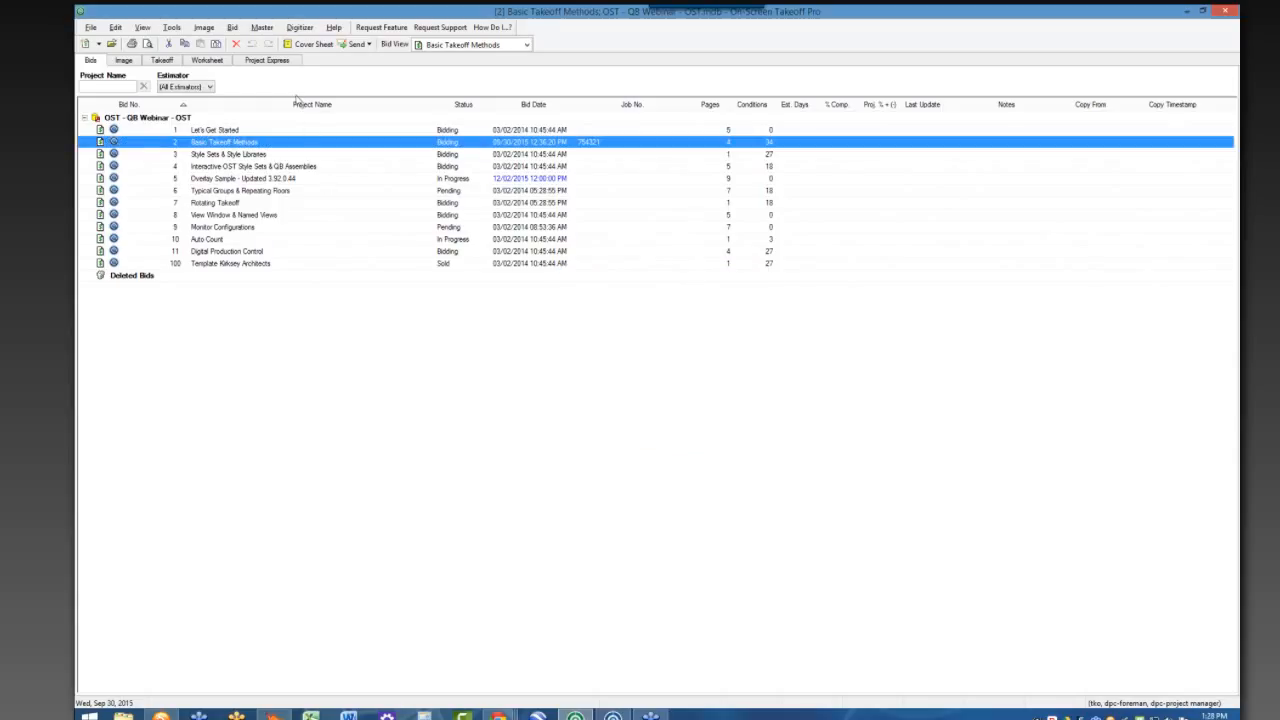
{"action": "left_click", "coordinate": [279, 62]}
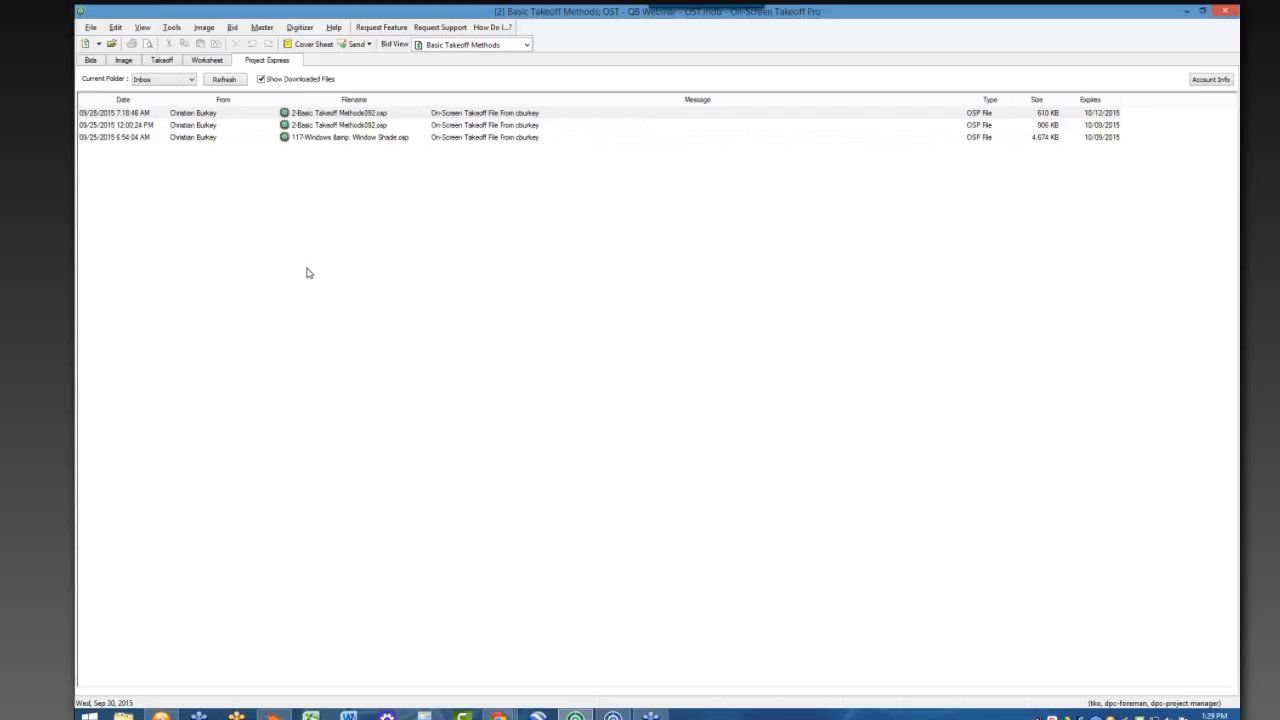
- In the Basic Takeoff Methods cover sheet, keep Quick Bid (interactive) as the pricing method and accept the sheet
{"action": "left_click", "coordinate": [128, 61]}
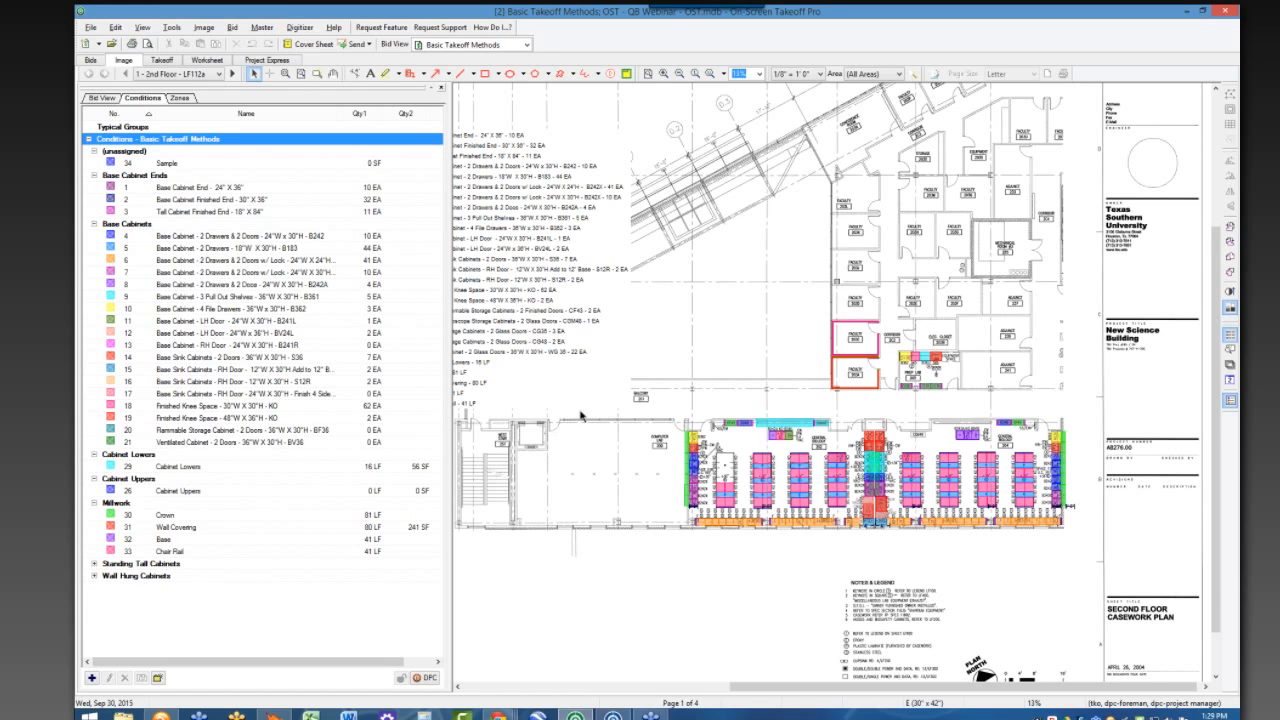
{"action": "scroll", "coordinate": [690, 380], "scroll_direction": "down", "scroll_amount": 1}
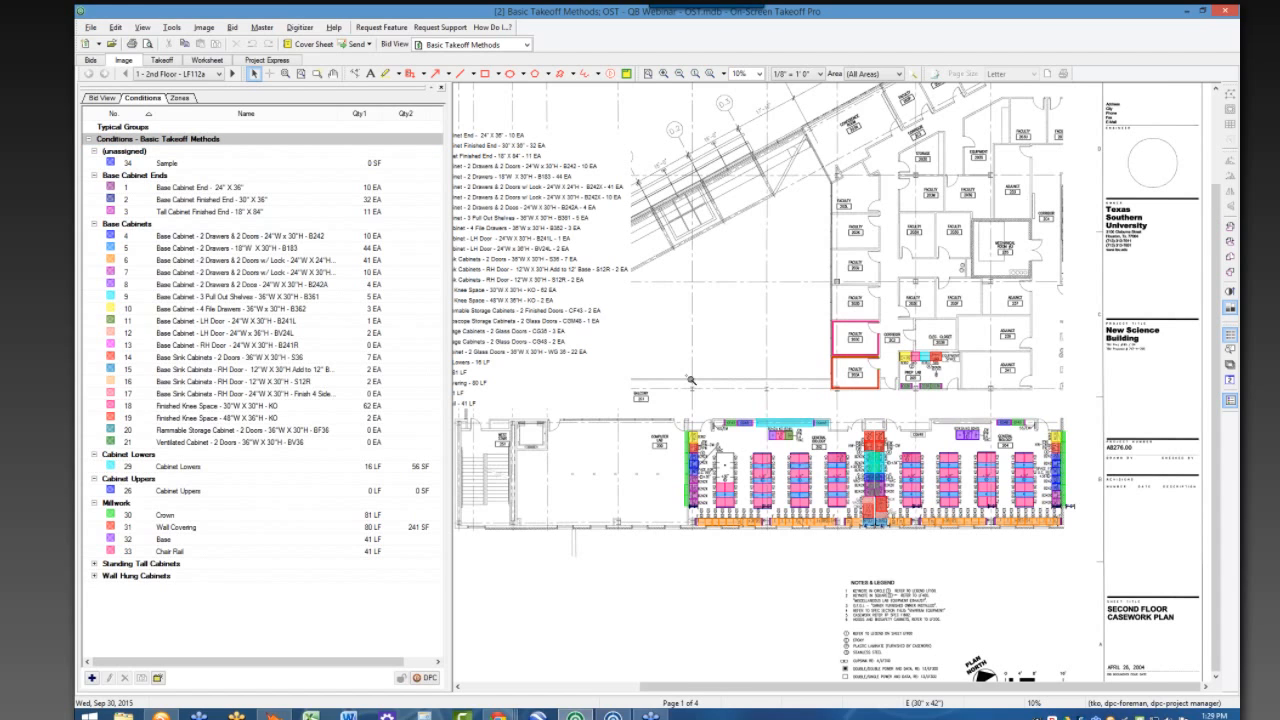
{"action": "scroll", "coordinate": [690, 380], "scroll_direction": "down", "scroll_amount": 1}
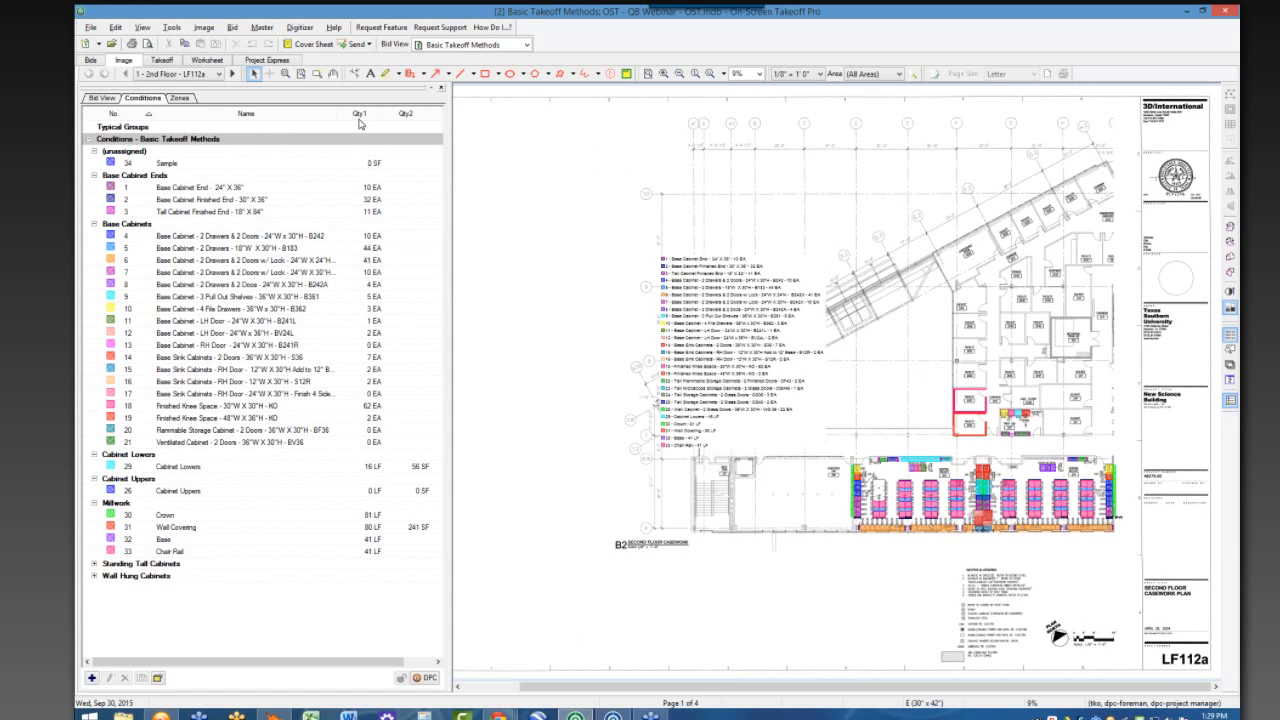
{"action": "left_click", "coordinate": [313, 44]}
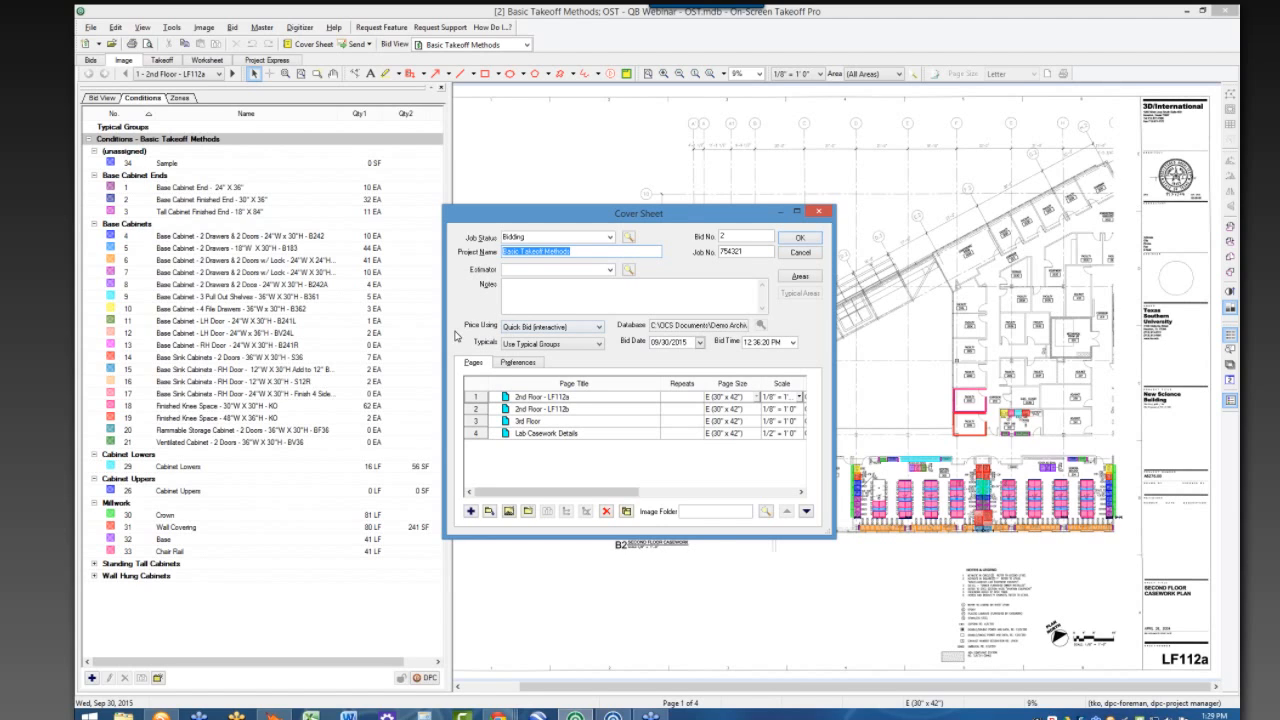
{"action": "left_click", "coordinate": [597, 327]}
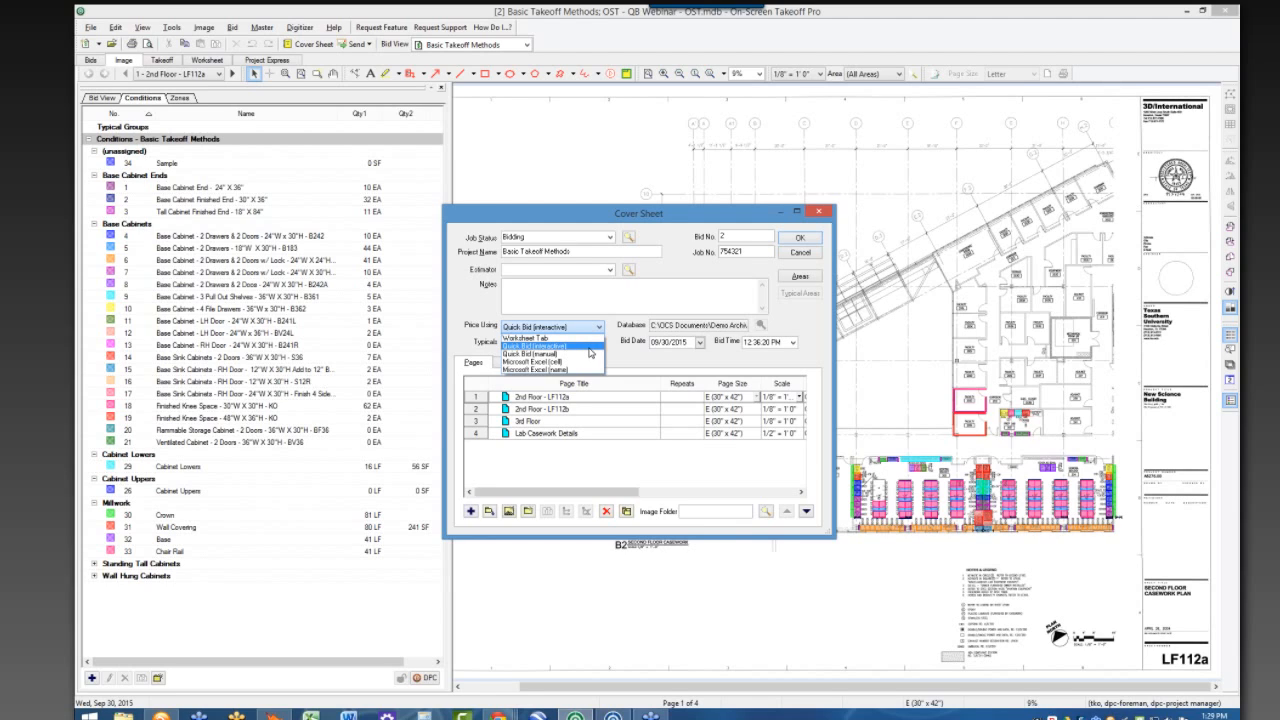
{"action": "left_click", "coordinate": [590, 347]}
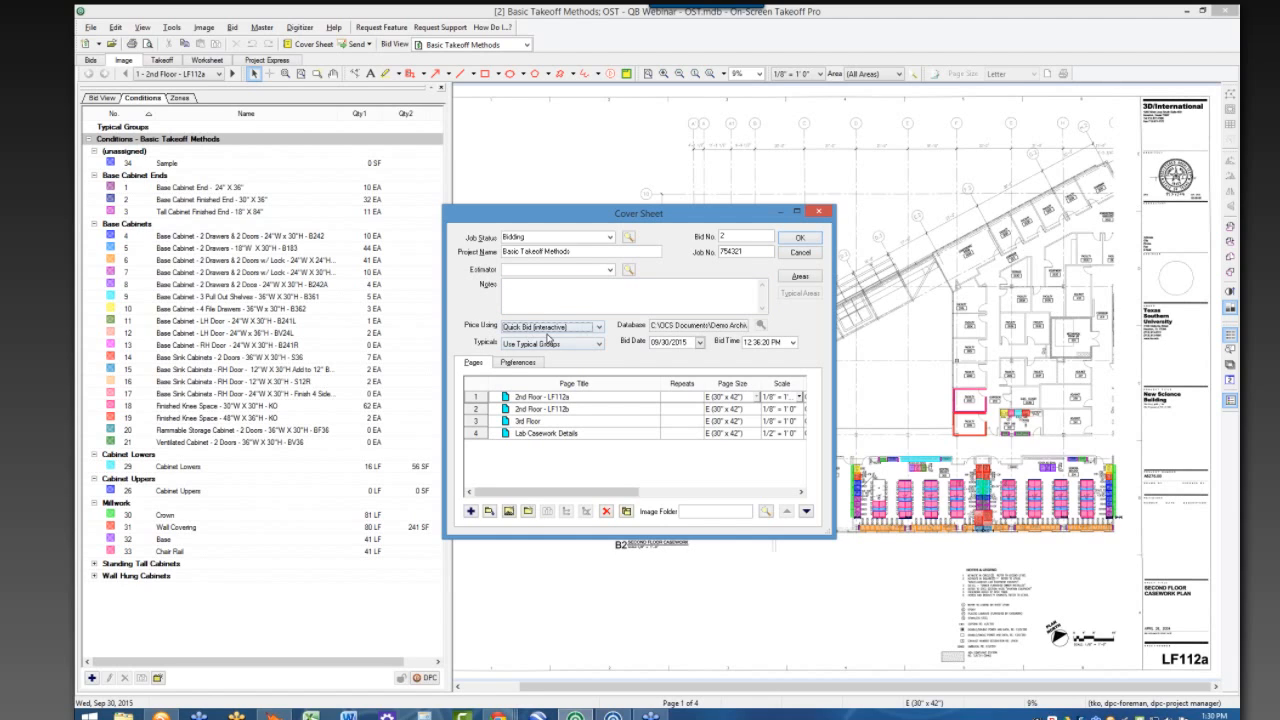
{"action": "left_click", "coordinate": [795, 239]}
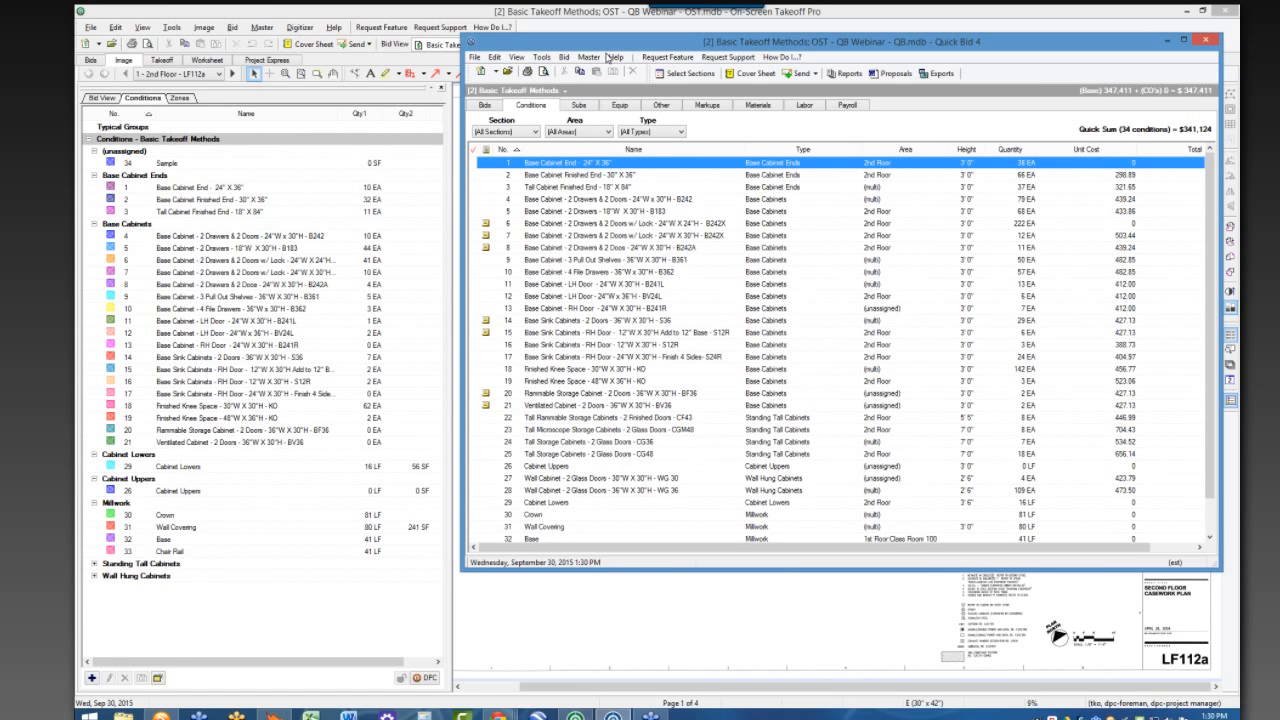
- In Quick Bid, find and select the Cabinet Lowers condition, keeping the takeoff conditions list in view beside it
{"action": "left_click_drag", "start_coordinate": [607, 56], "coordinate": [609, 73]}
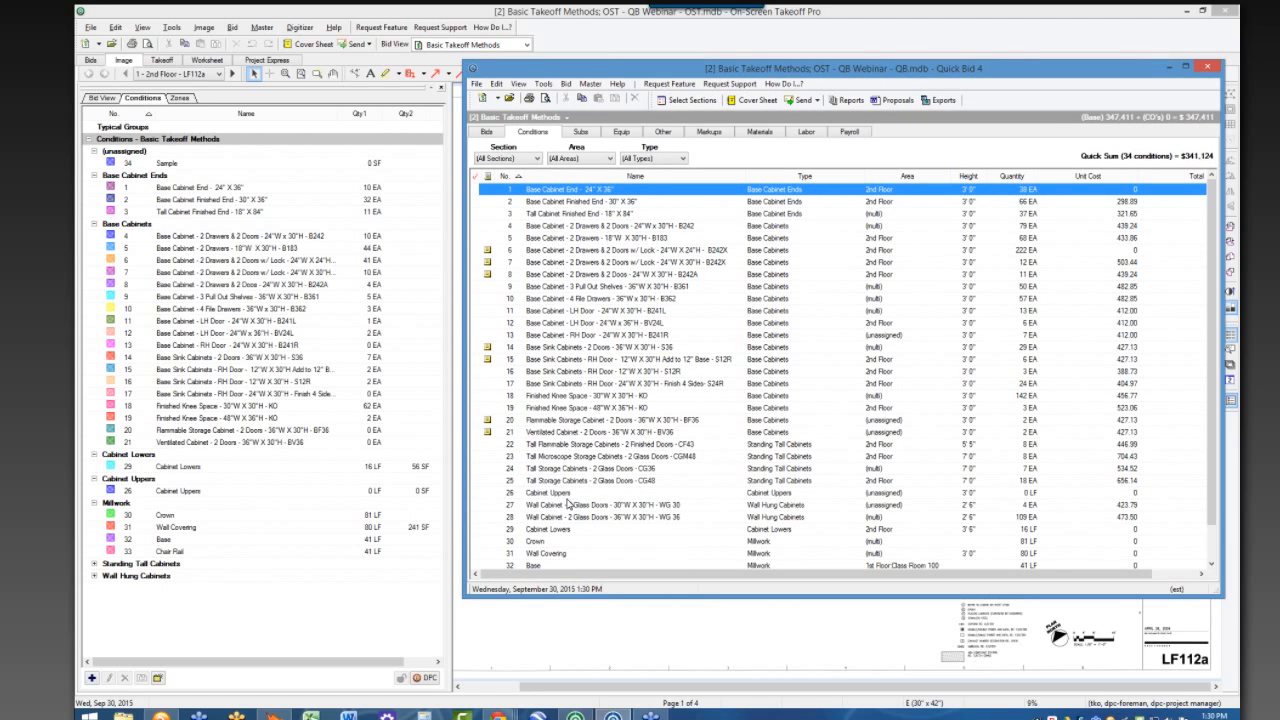
{"action": "scroll", "coordinate": [567, 503], "scroll_direction": "down", "scroll_amount": 1}
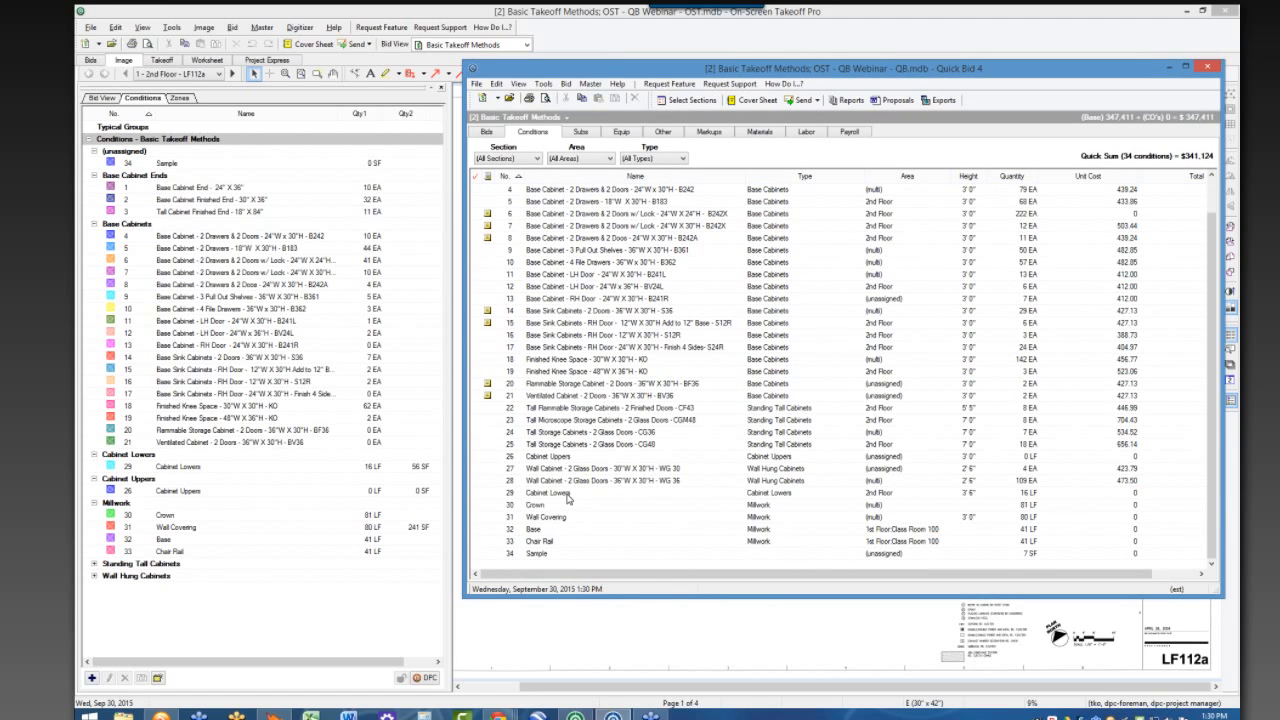
{"action": "left_click", "coordinate": [568, 494]}
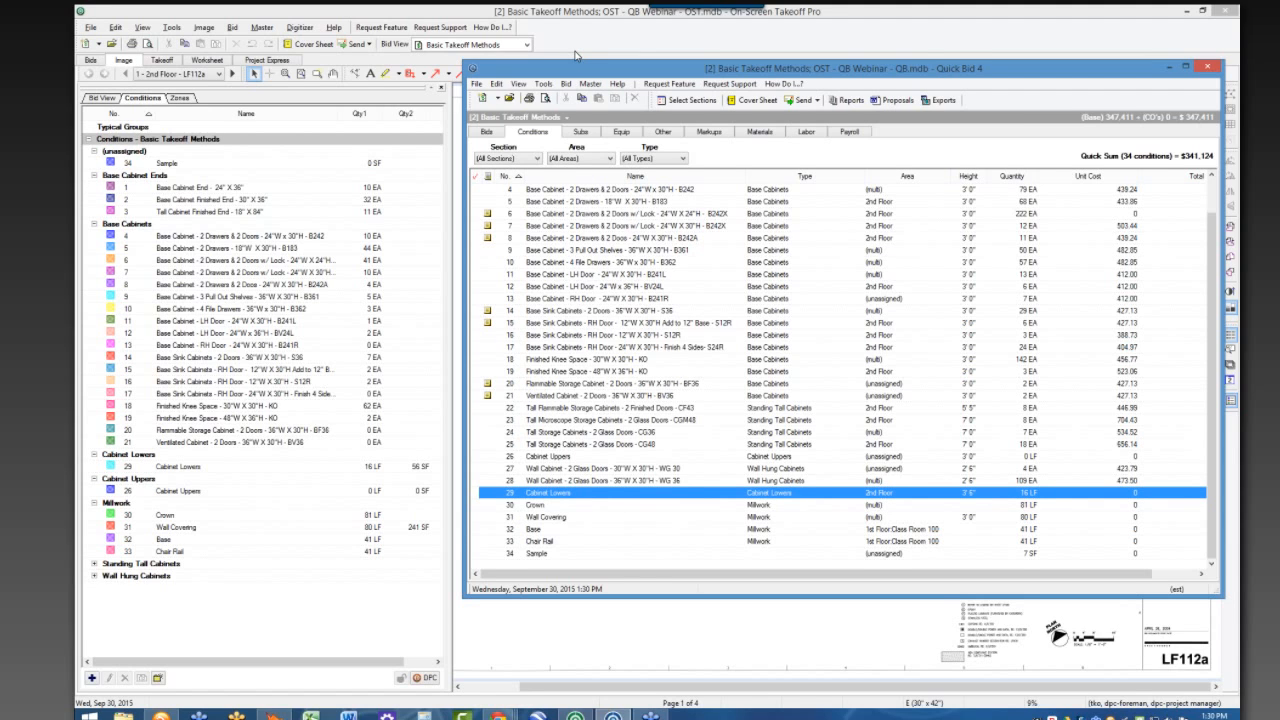
{"action": "left_click_drag", "start_coordinate": [576, 55], "coordinate": [570, 47]}
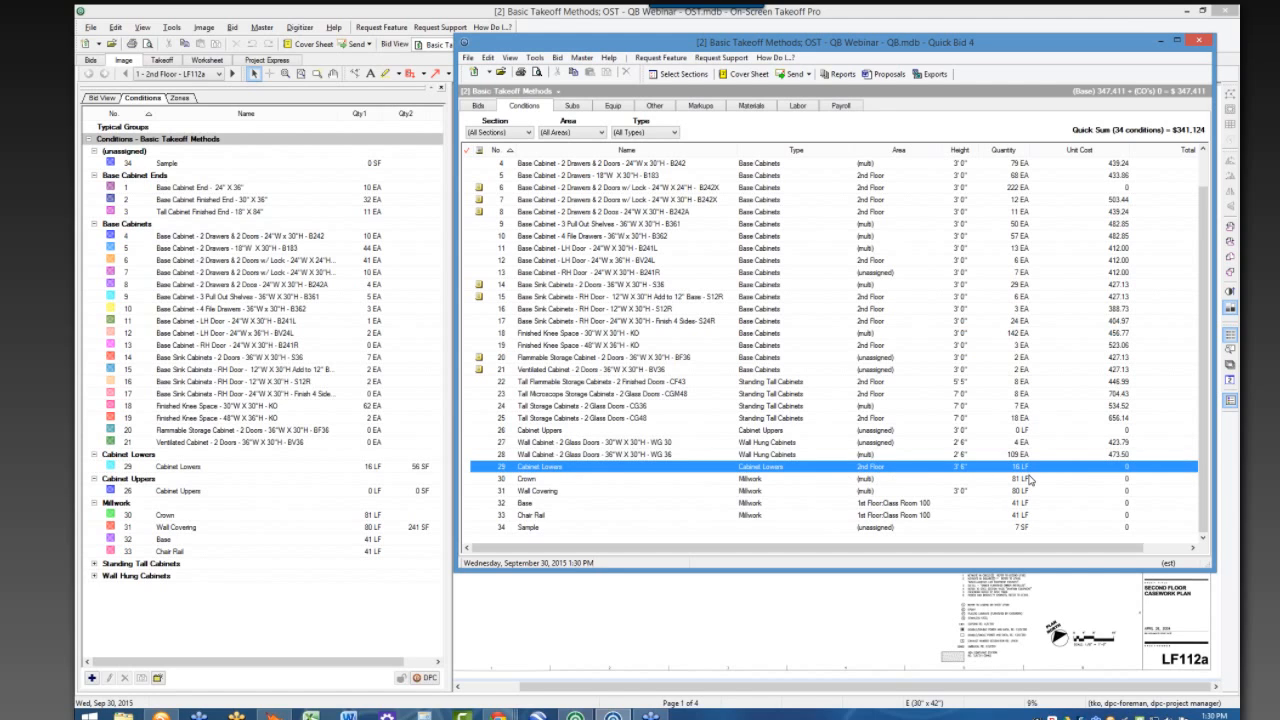
- In On-Screen Takeoff, draw an L-shaped Cabinet Lowers run beside the casework plan, its last leg about 45 ft, and return to Quick Bid, maximized
{"action": "left_click", "coordinate": [399, 469]}
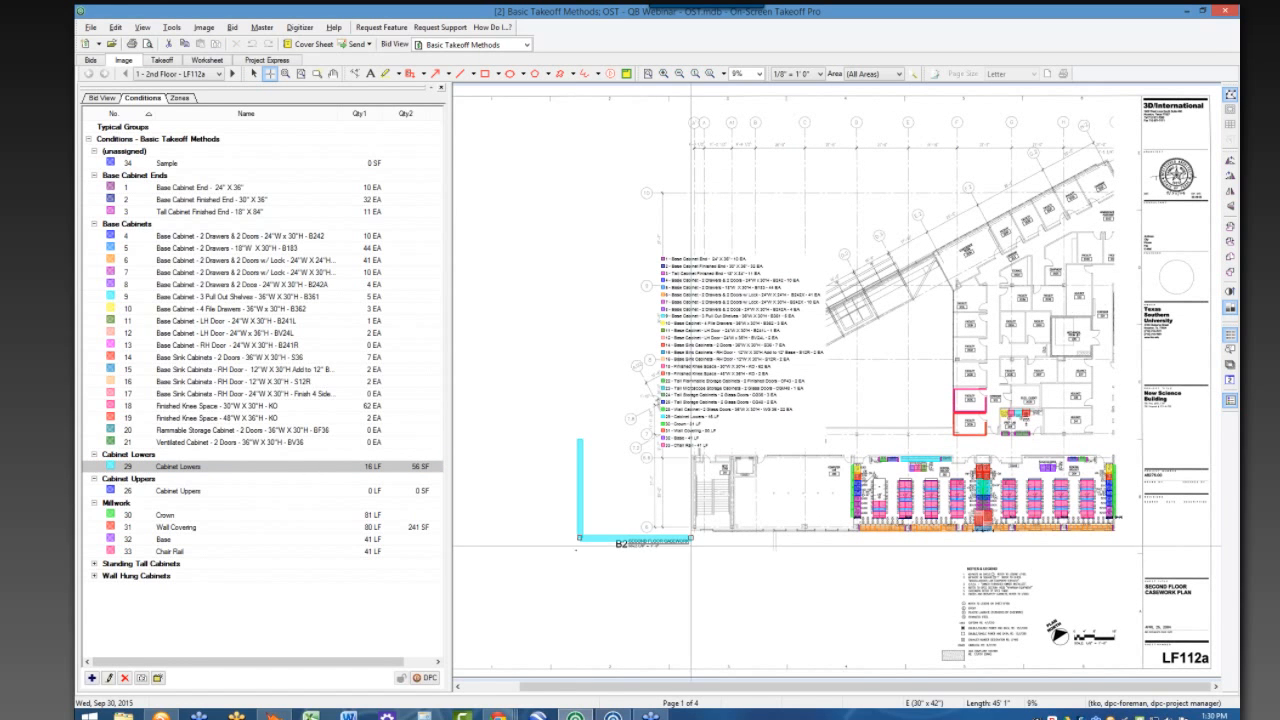
{"action": "left_click", "coordinate": [375, 477]}
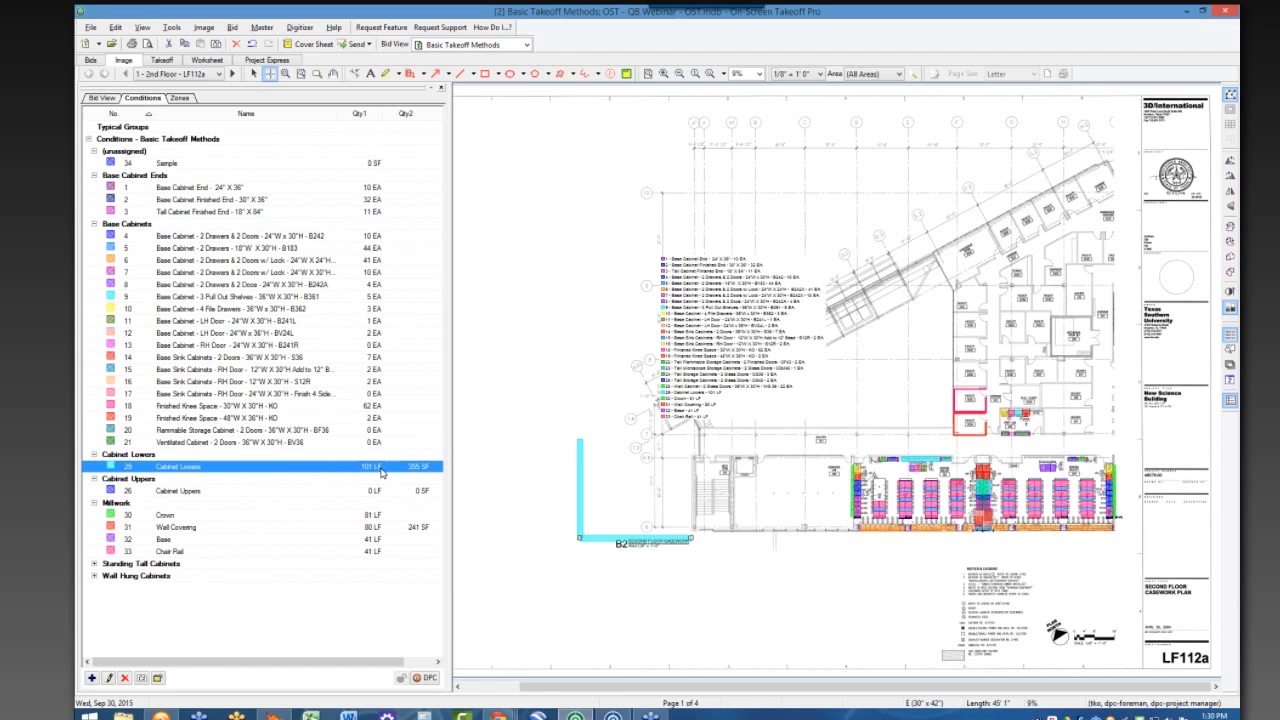
{"action": "left_click", "coordinate": [611, 714]}
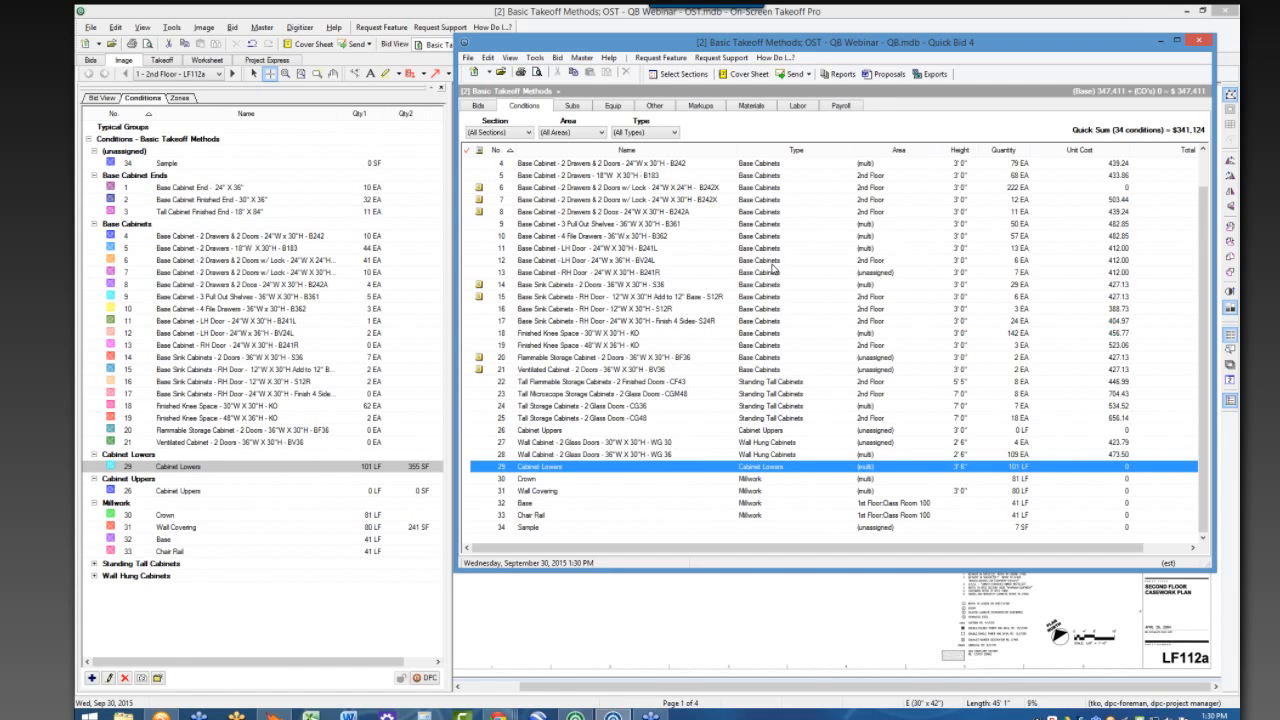
{"action": "left_click", "coordinate": [1180, 42]}
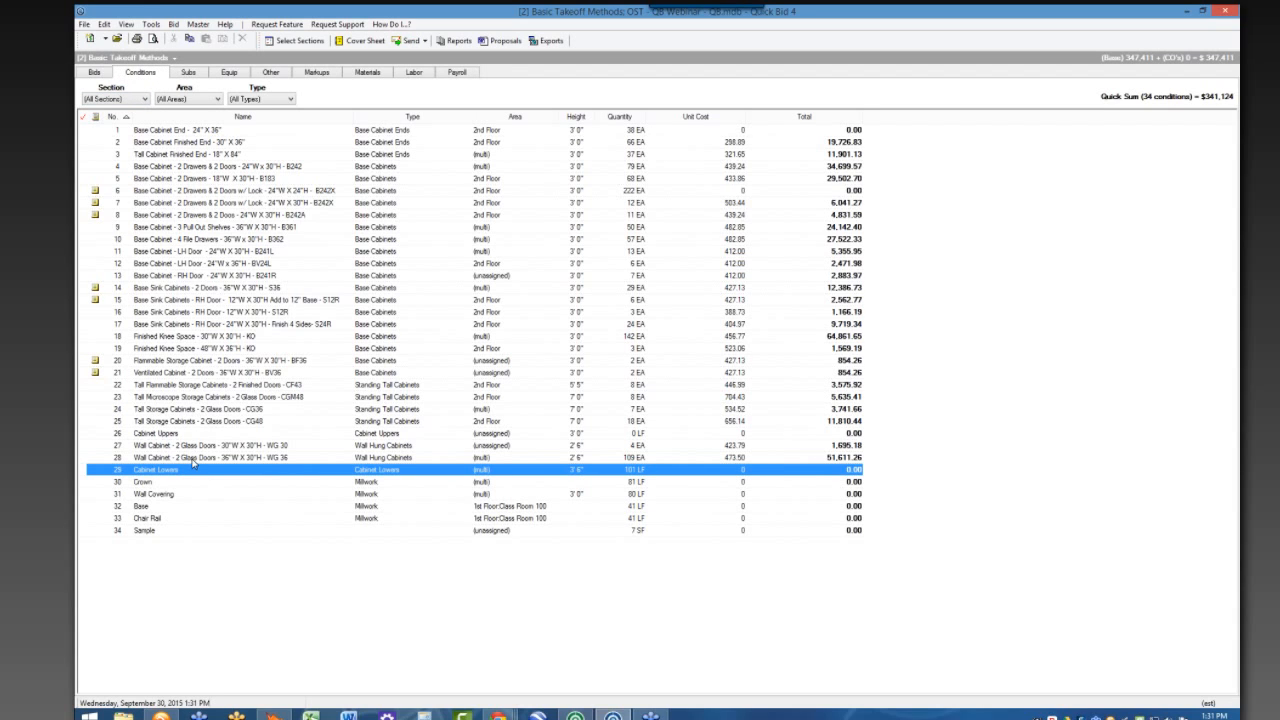
- Insert the master assembly Common - Base Cabinet End - 24" X 36" into the matching Base Cabinet End condition
{"action": "left_click", "coordinate": [222, 131]}
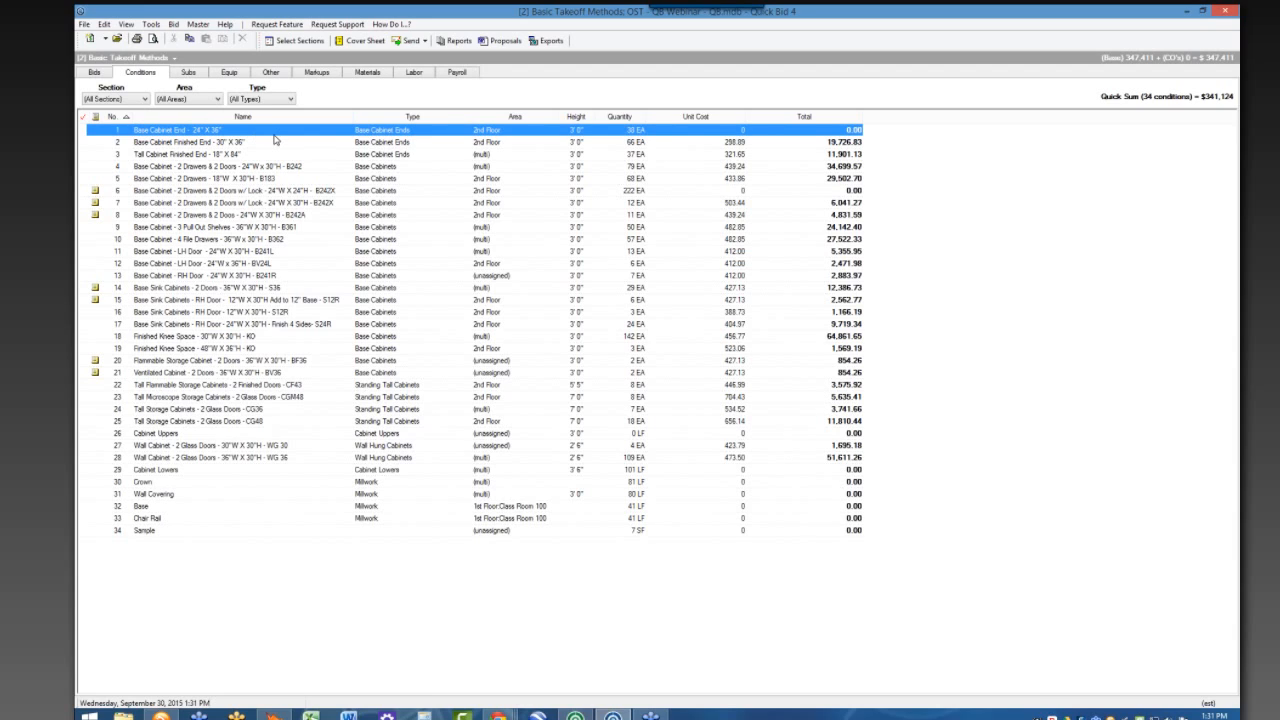
{"action": "double_click", "coordinate": [273, 131]}
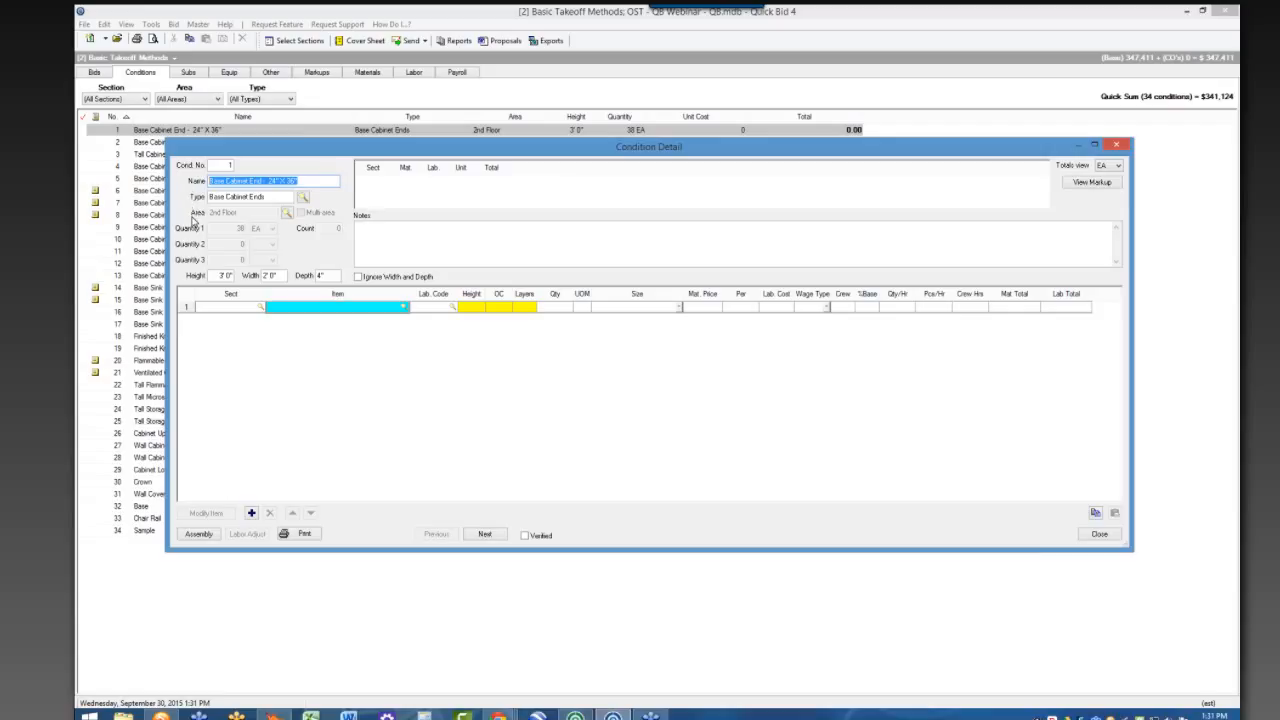
{"action": "left_click", "coordinate": [420, 235]}
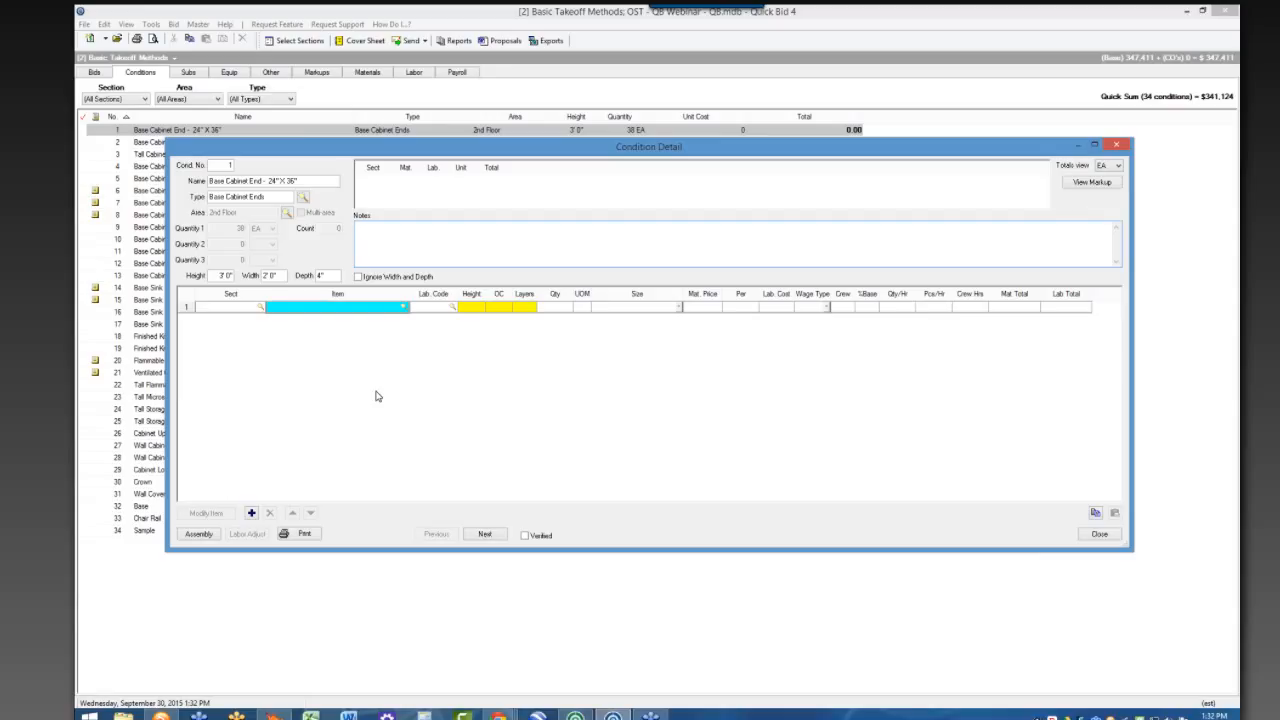
{"action": "left_click", "coordinate": [211, 536]}
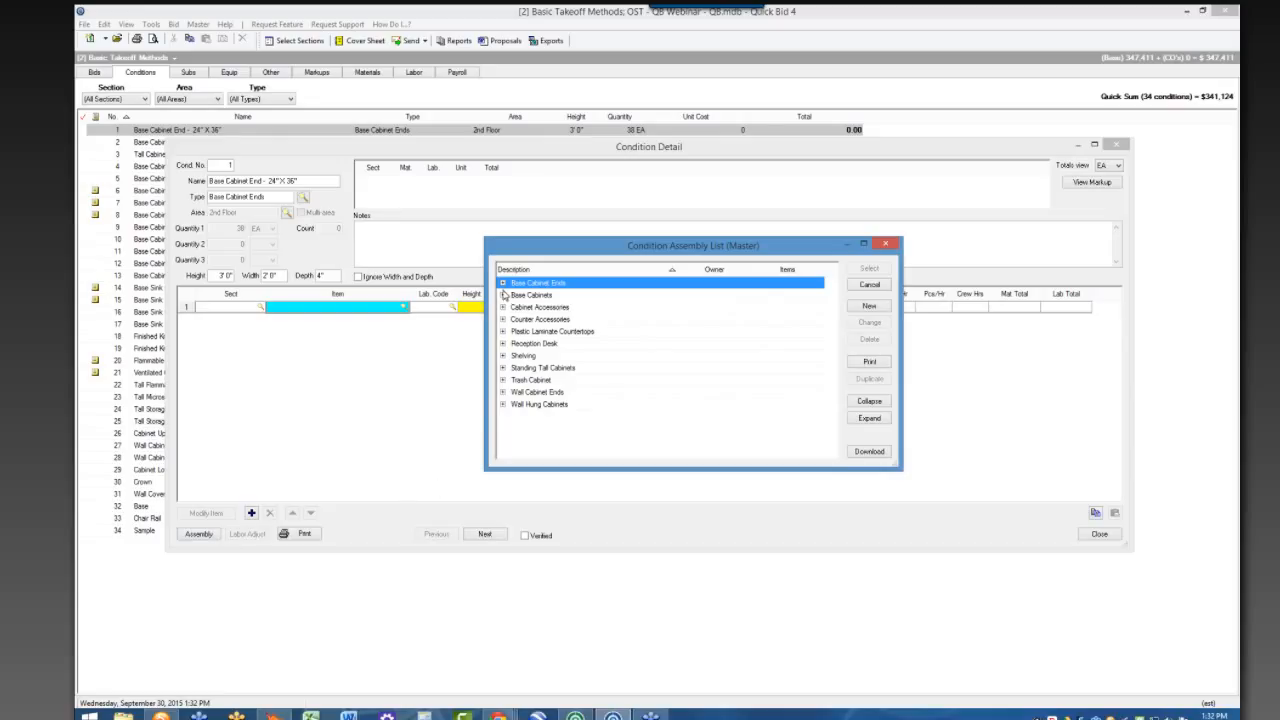
{"action": "left_click", "coordinate": [503, 284]}
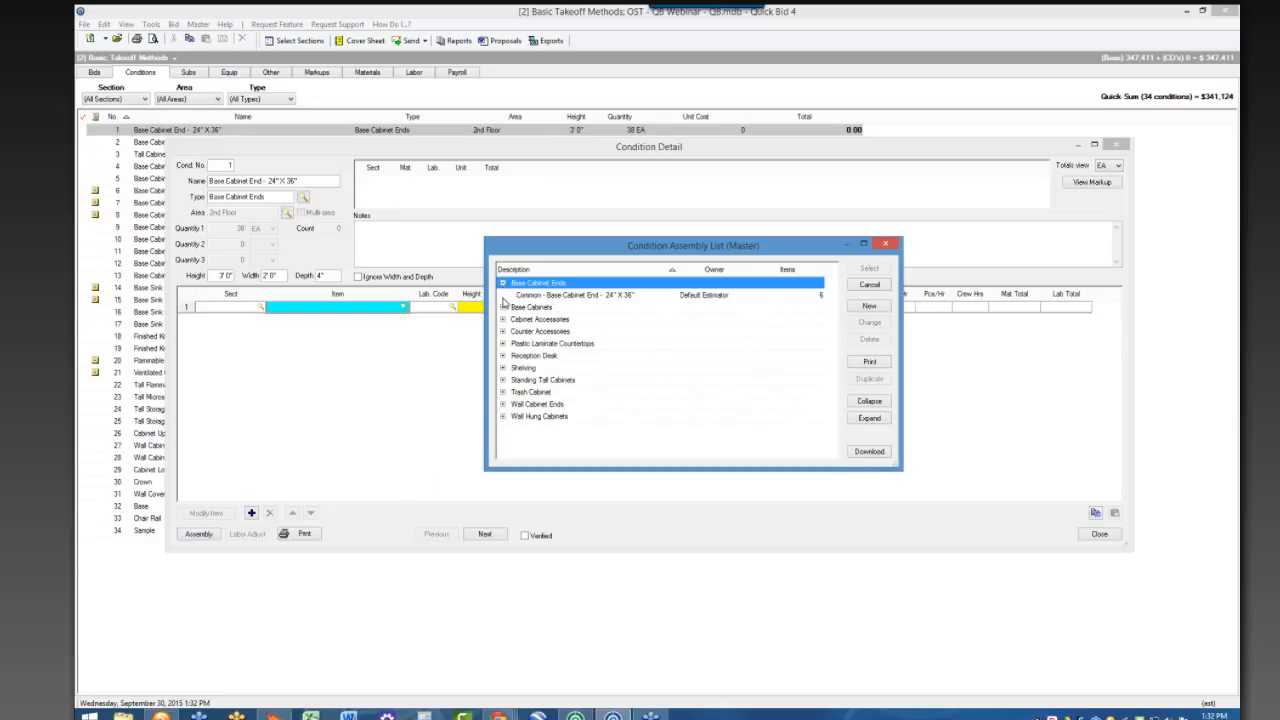
{"action": "left_click", "coordinate": [567, 296]}
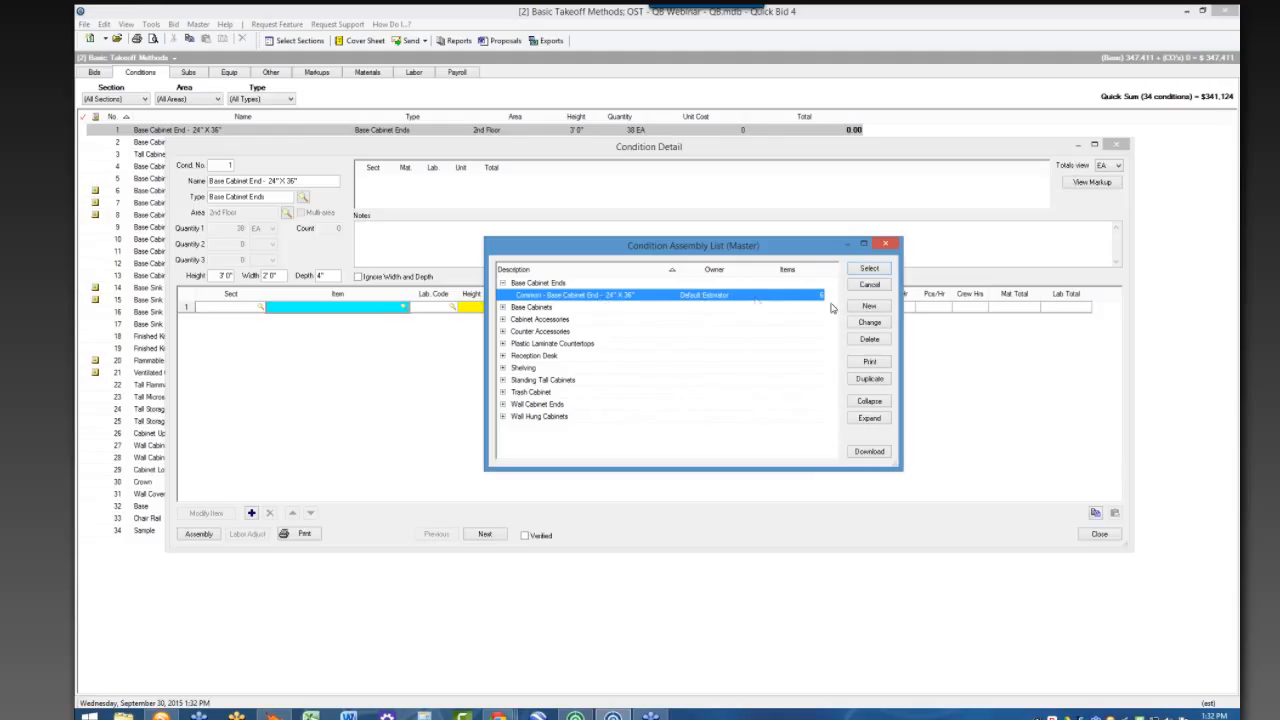
{"action": "left_click", "coordinate": [869, 268]}
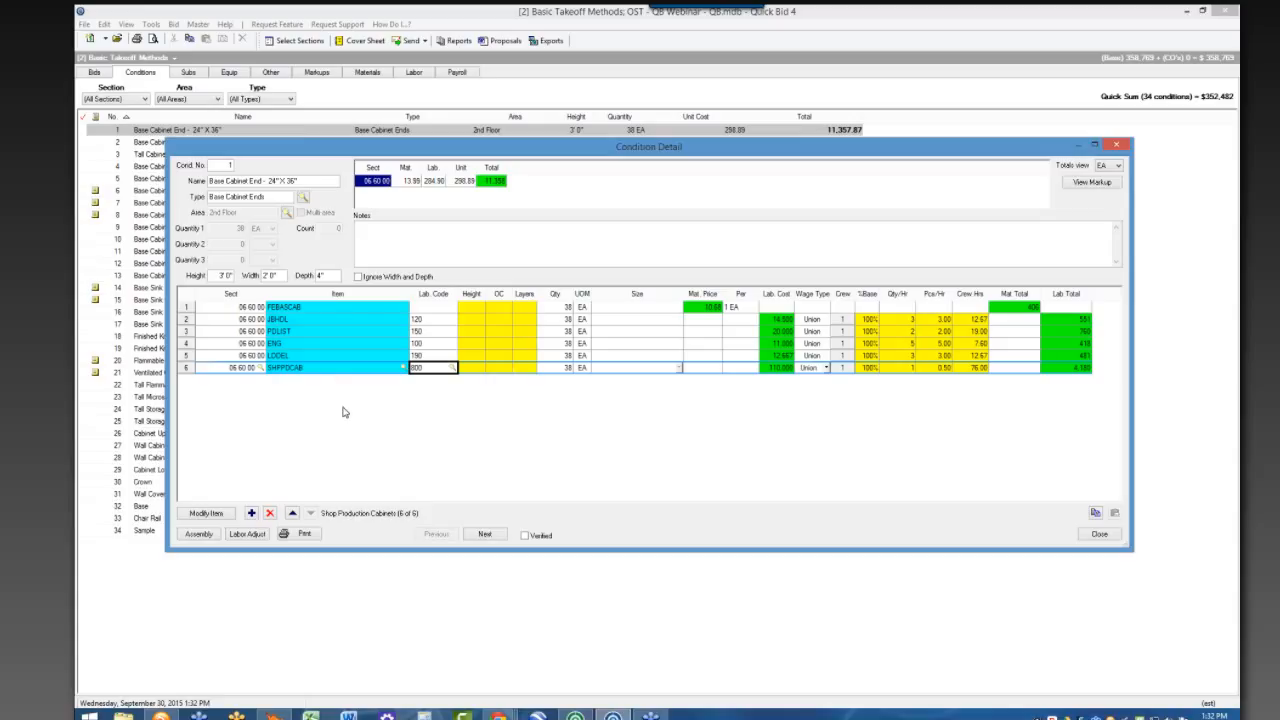
- Delete all six assembly items from the Base Cabinet End - 24" X 36" condition and close its detail
{"action": "left_click", "coordinate": [268, 512]}
{"action": "left_click", "coordinate": [268, 512]}
{"action": "left_click", "coordinate": [268, 512]}
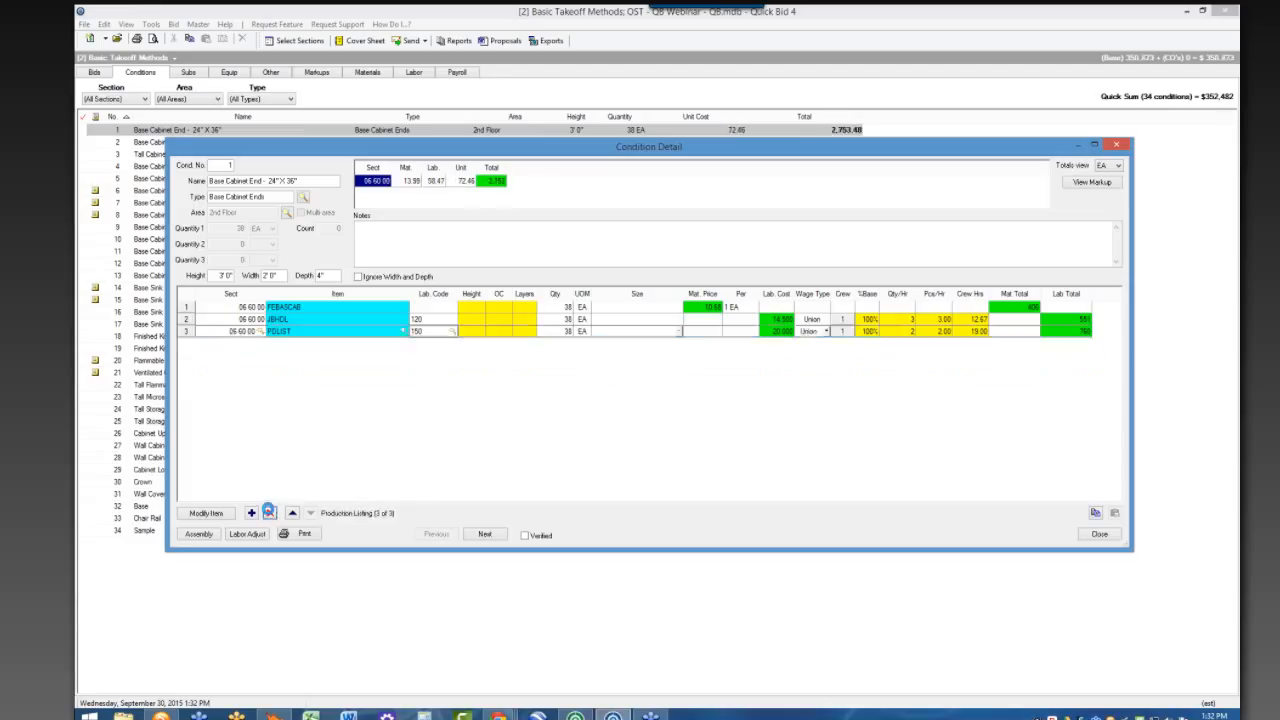
{"action": "left_click", "coordinate": [268, 512]}
{"action": "left_click", "coordinate": [268, 512]}
{"action": "left_click", "coordinate": [268, 512]}
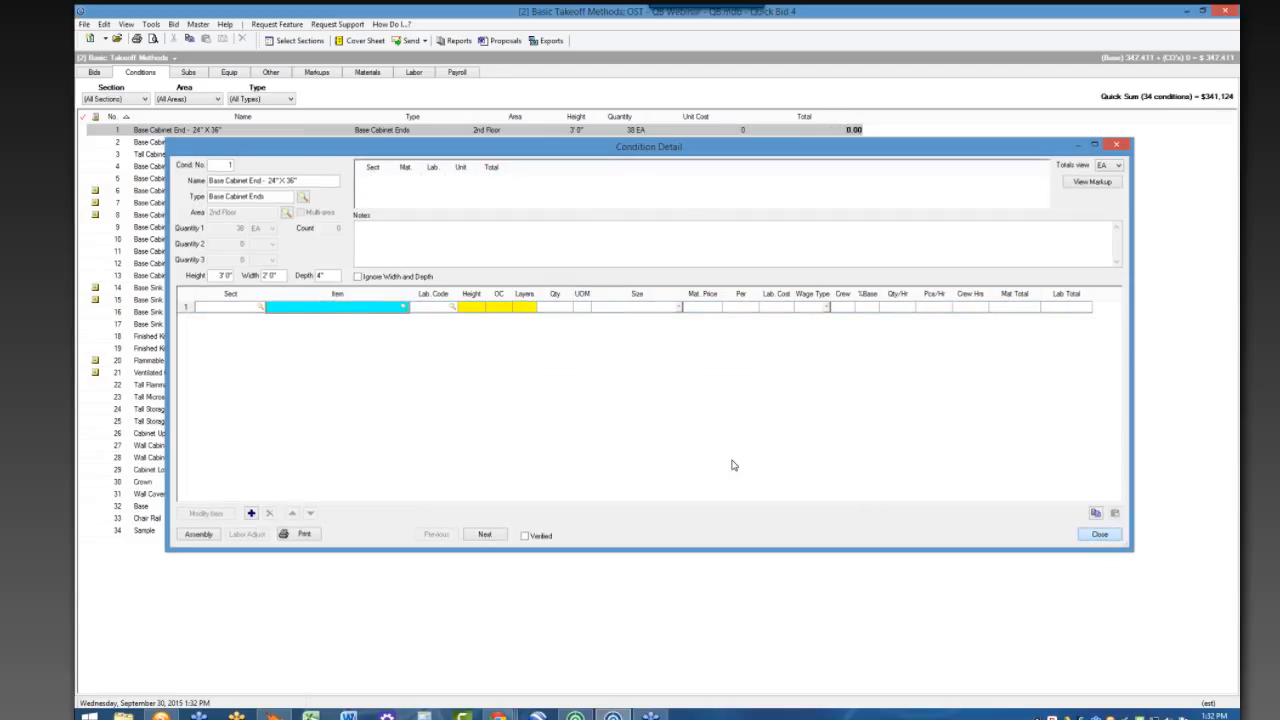
{"action": "key", "text": "Return"}
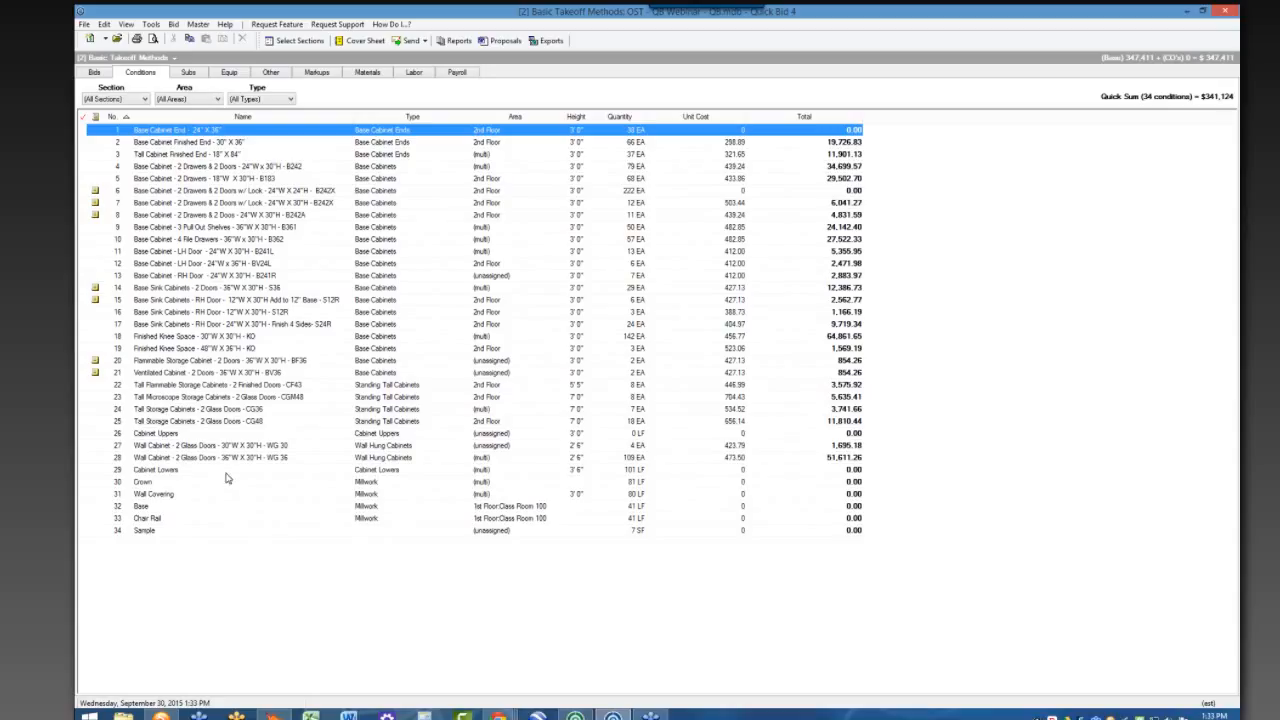
- Add the CABLOW item to the Cabinet Lowers condition's detail
{"action": "double_click", "coordinate": [225, 470]}
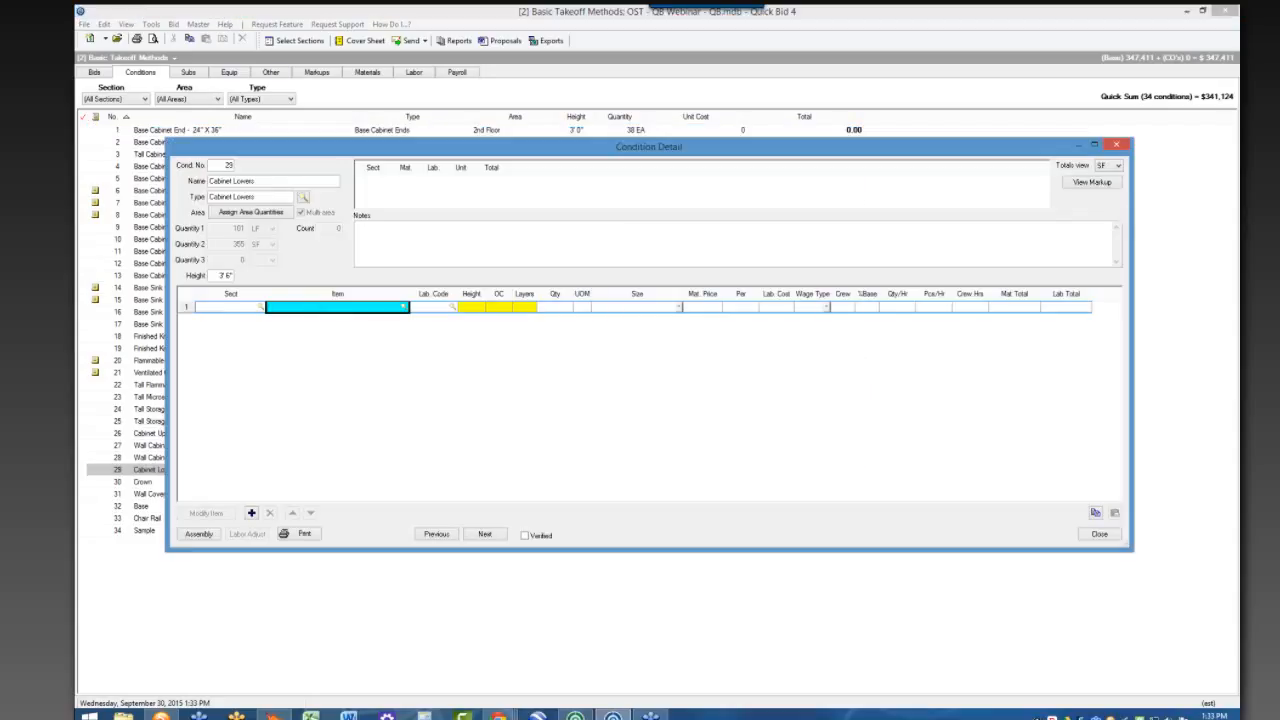
{"action": "type", "text": "cabl"}
{"action": "key", "text": "Tab"}
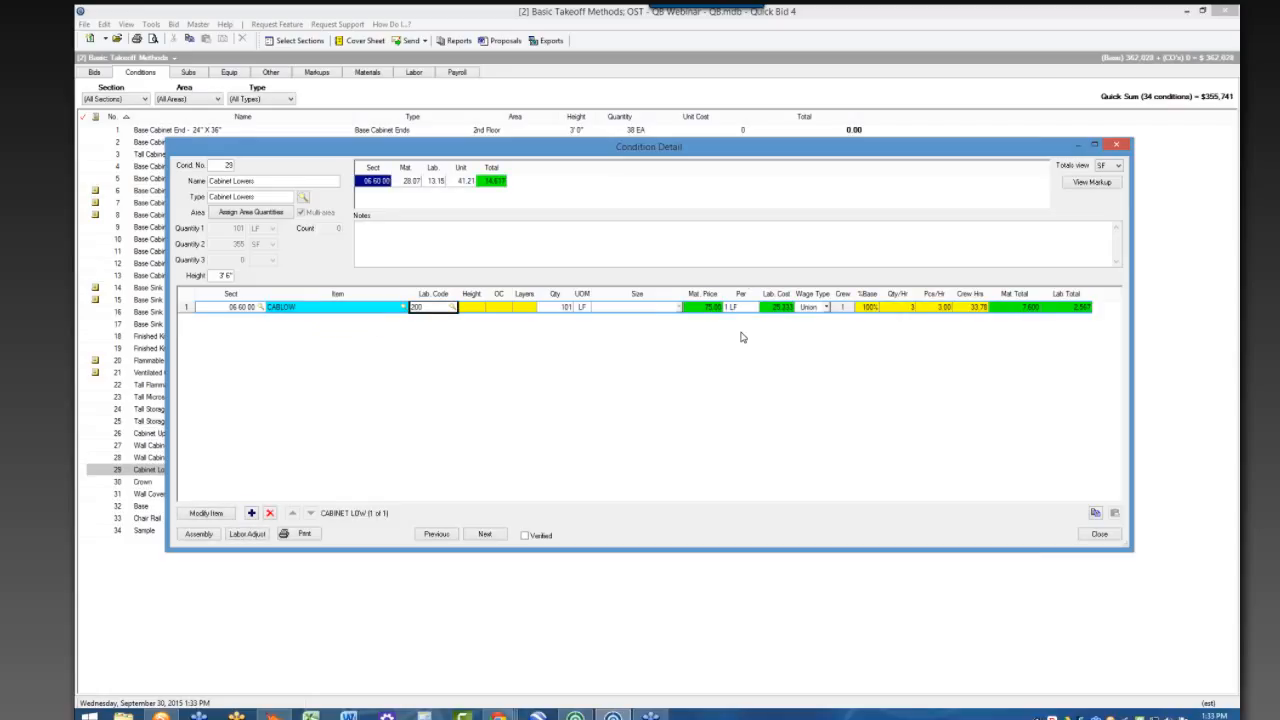
- Close the Cabinet Lowers detail and insert the master assembly Common - Base Cabinet End - 24" X 36" into the matching condition
{"action": "left_click", "coordinate": [1094, 534]}
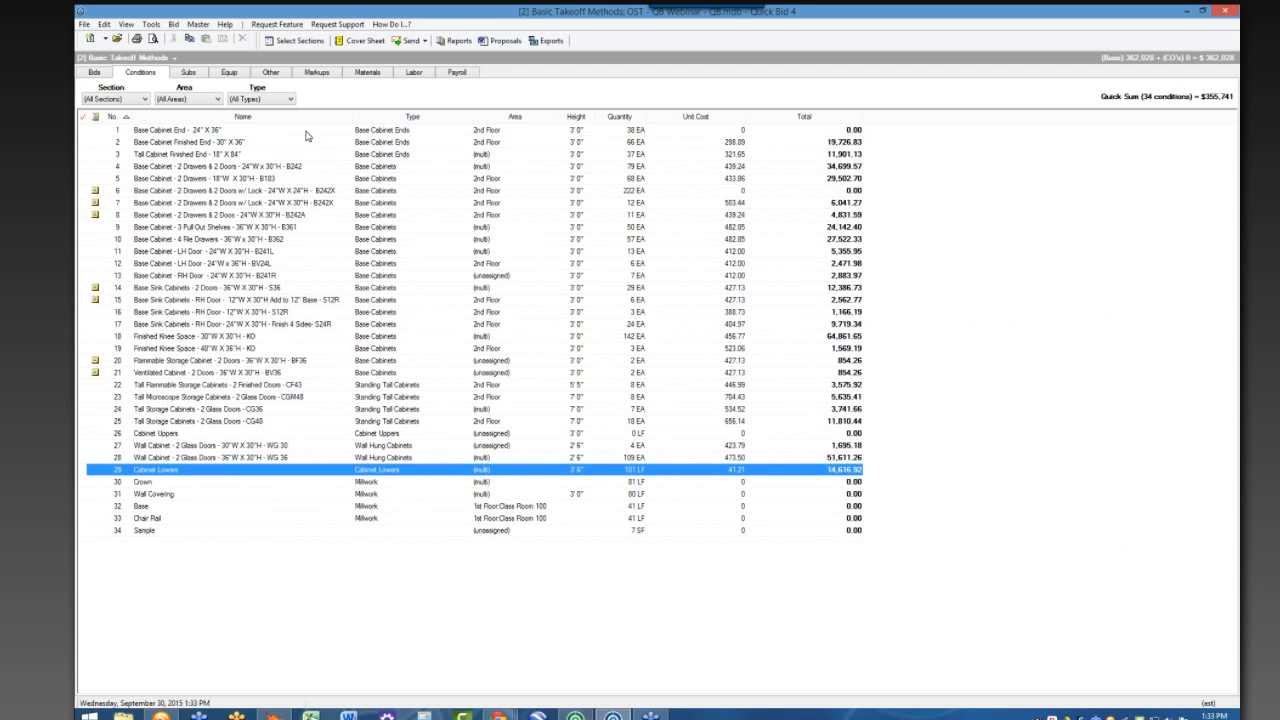
{"action": "left_click", "coordinate": [305, 131]}
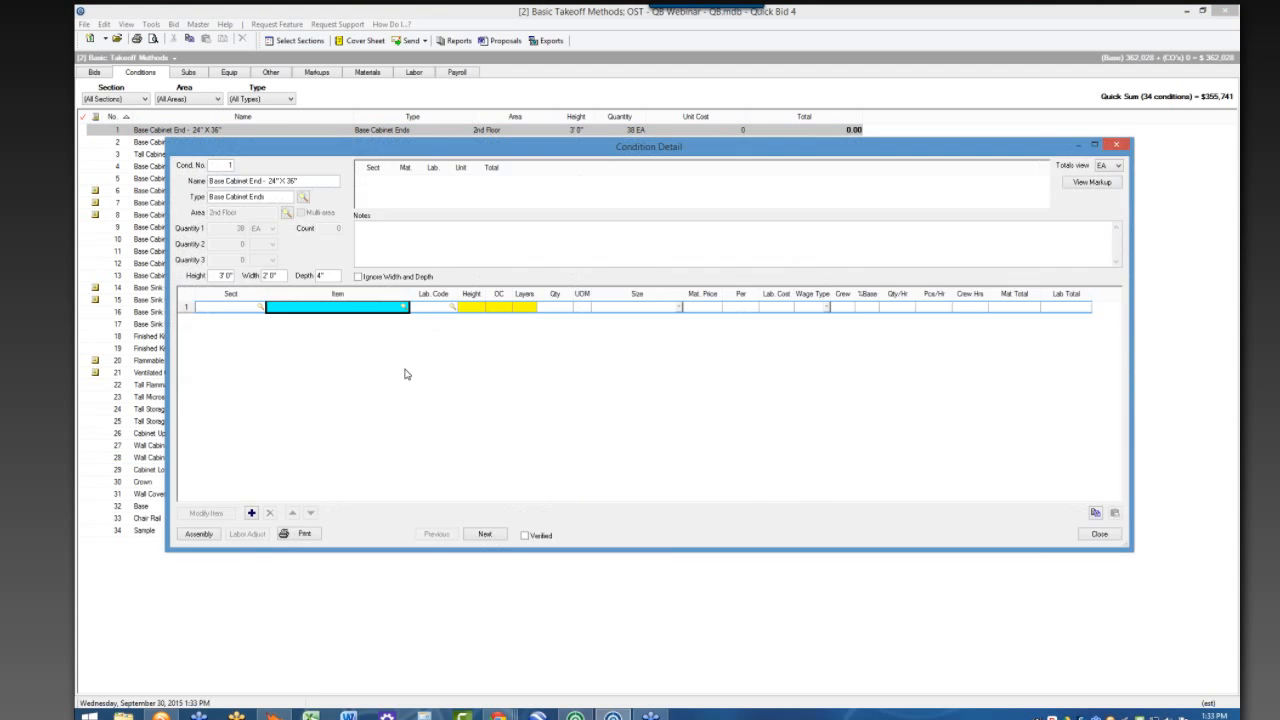
{"action": "left_click", "coordinate": [205, 534]}
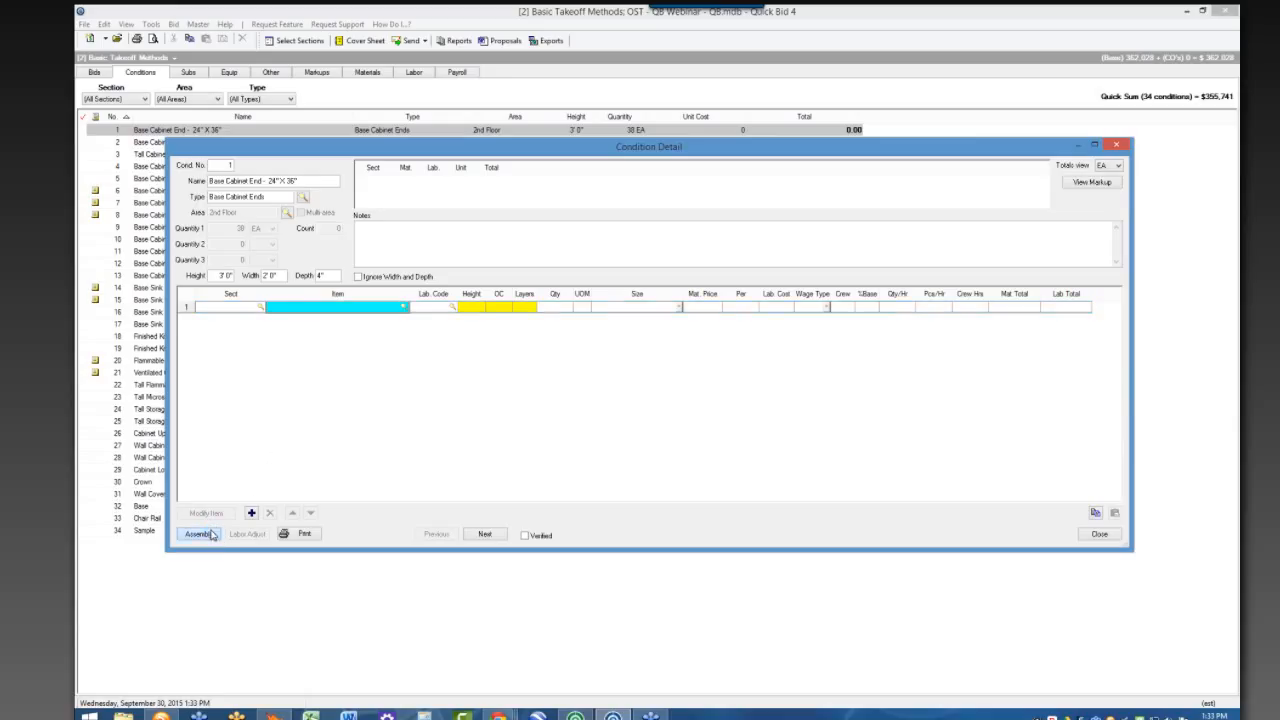
{"action": "left_click", "coordinate": [503, 284]}
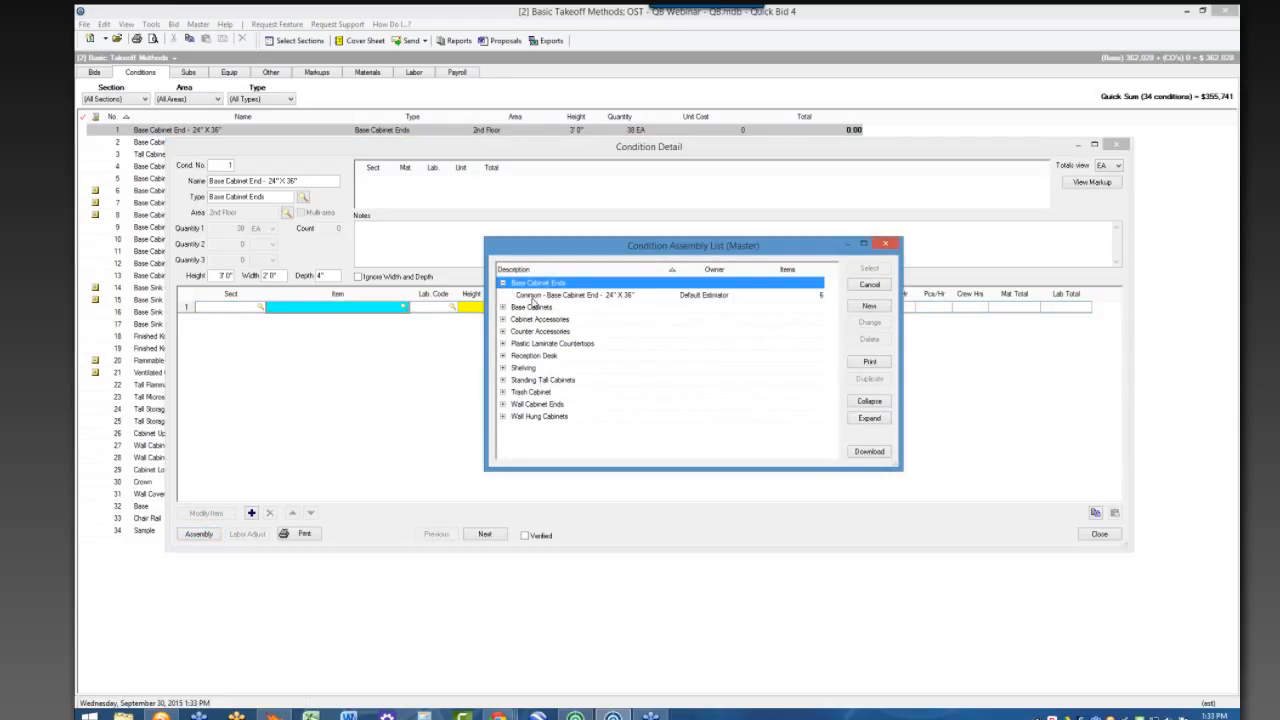
{"action": "left_click", "coordinate": [557, 295]}
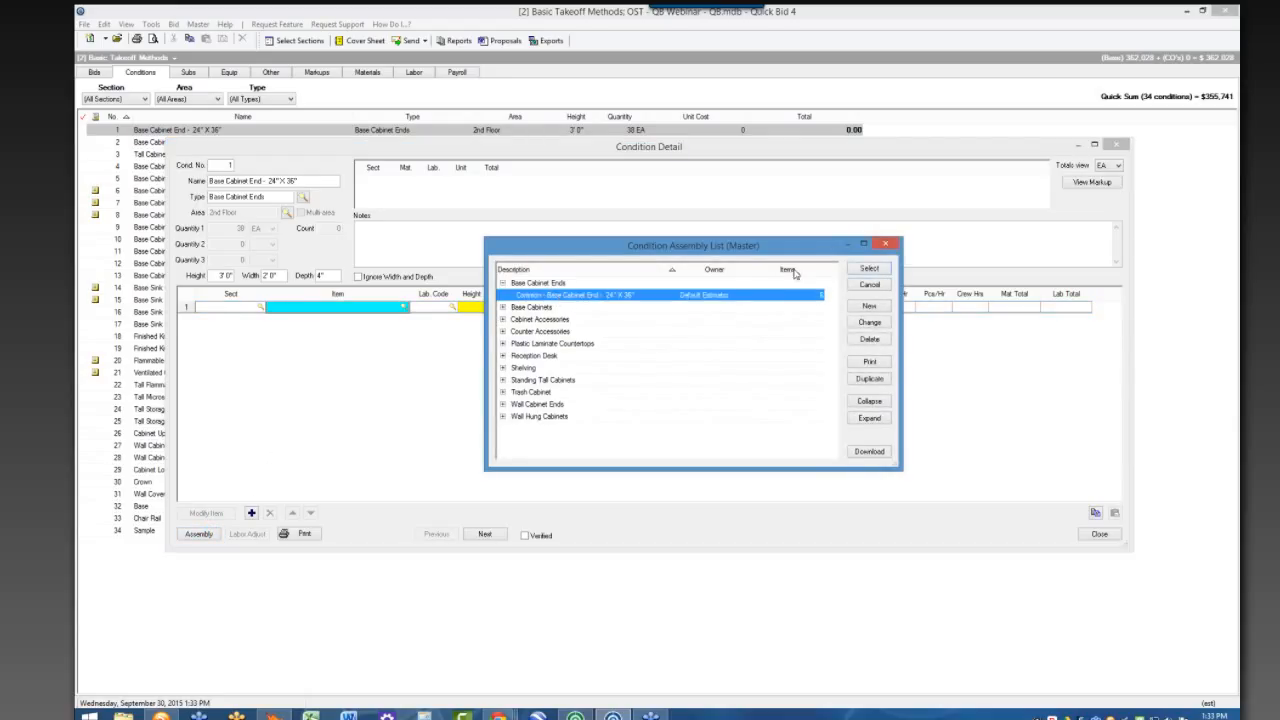
{"action": "left_click", "coordinate": [869, 267]}
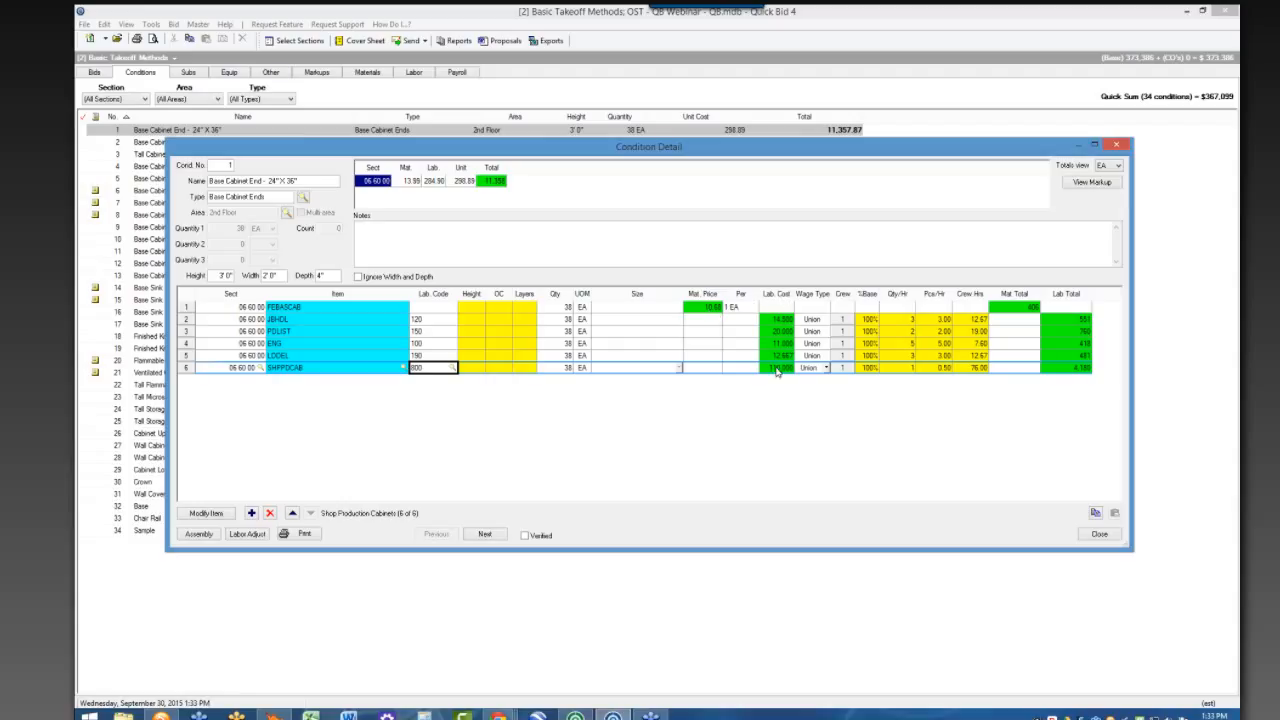
- Advance to condition 4, the B242 base cabinet, and examine its assembly items and the size options of 141SMELA
{"action": "left_click", "coordinate": [486, 531]}
{"action": "left_click", "coordinate": [488, 532]}
{"action": "left_click", "coordinate": [488, 532]}
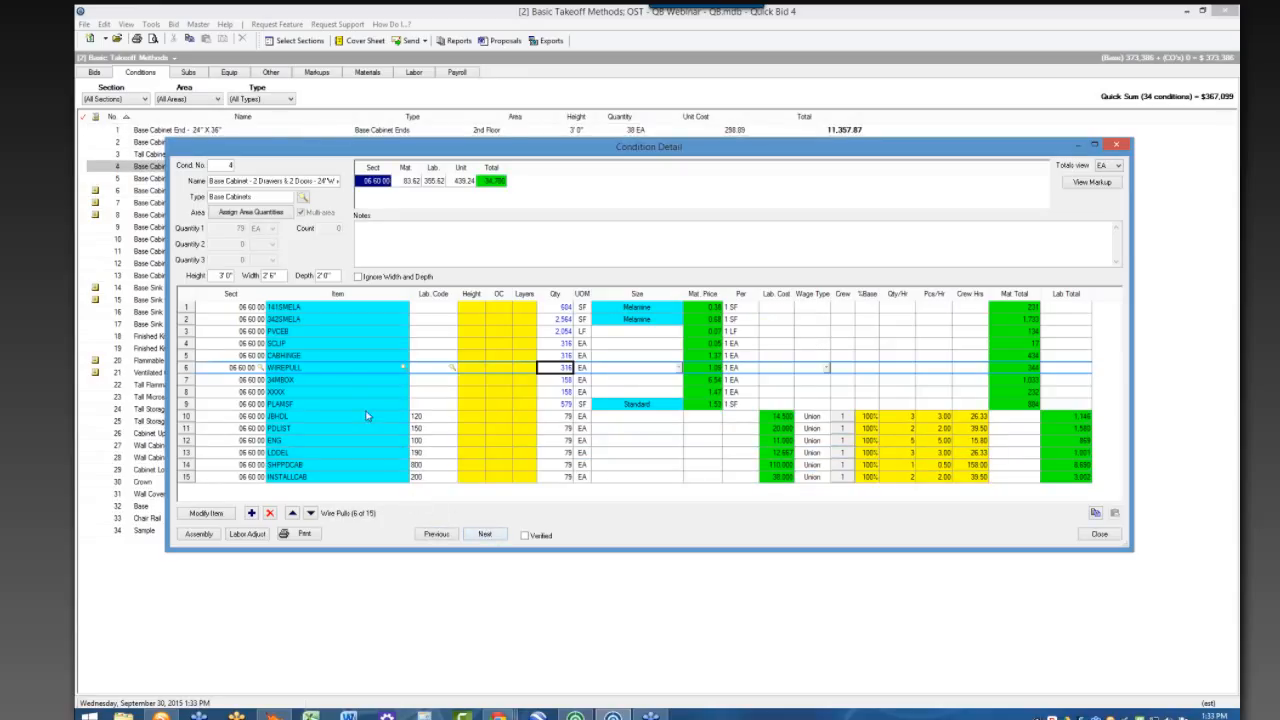
{"action": "left_click", "coordinate": [320, 308]}
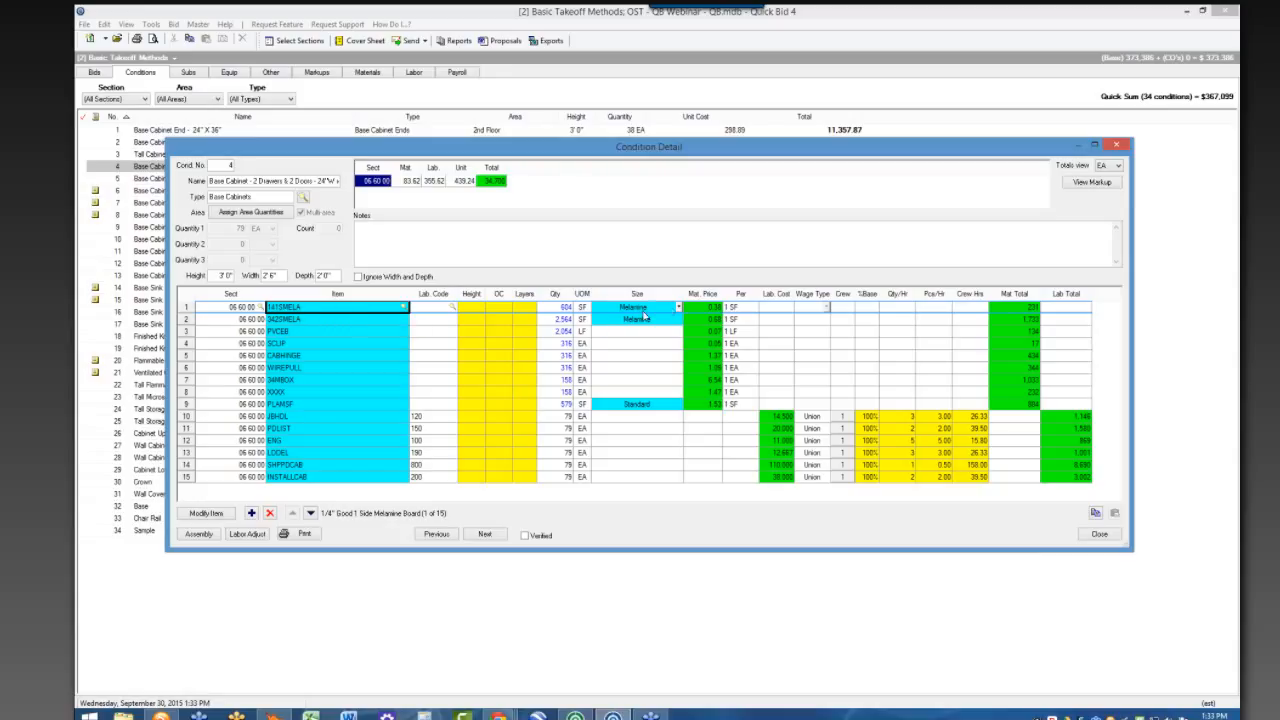
{"action": "left_click", "coordinate": [678, 308]}
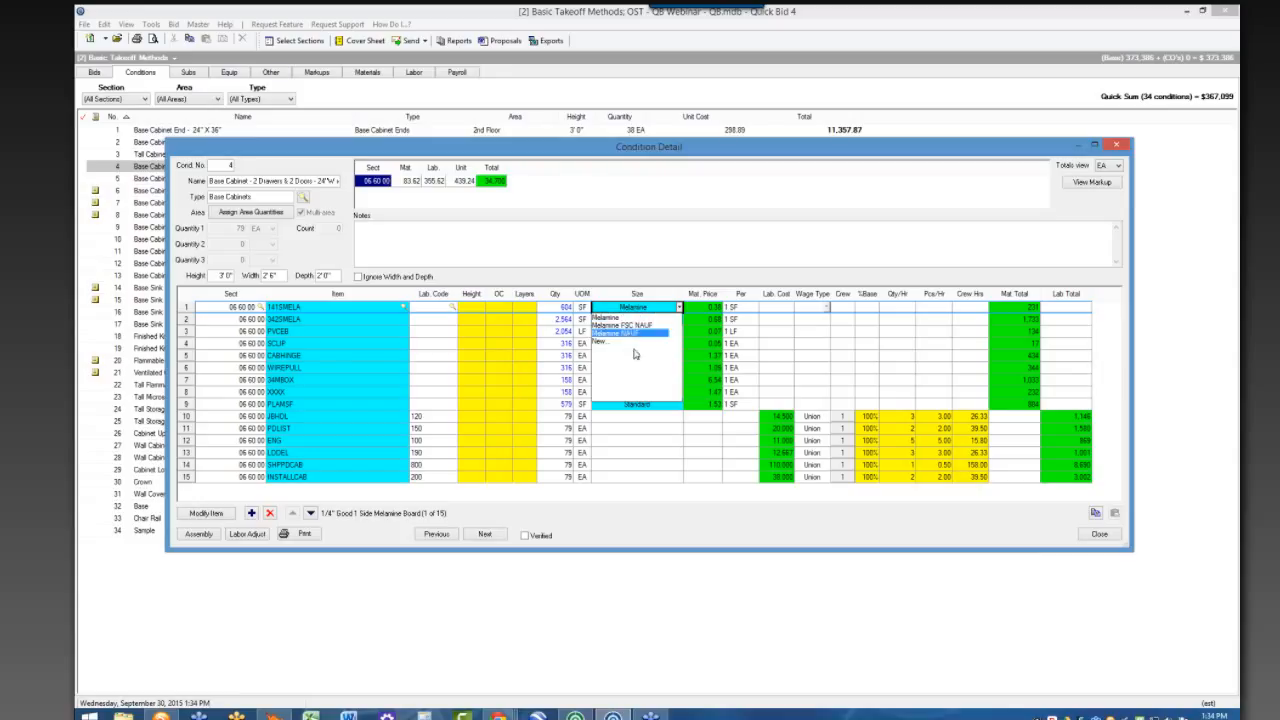
{"action": "left_click", "coordinate": [661, 527]}
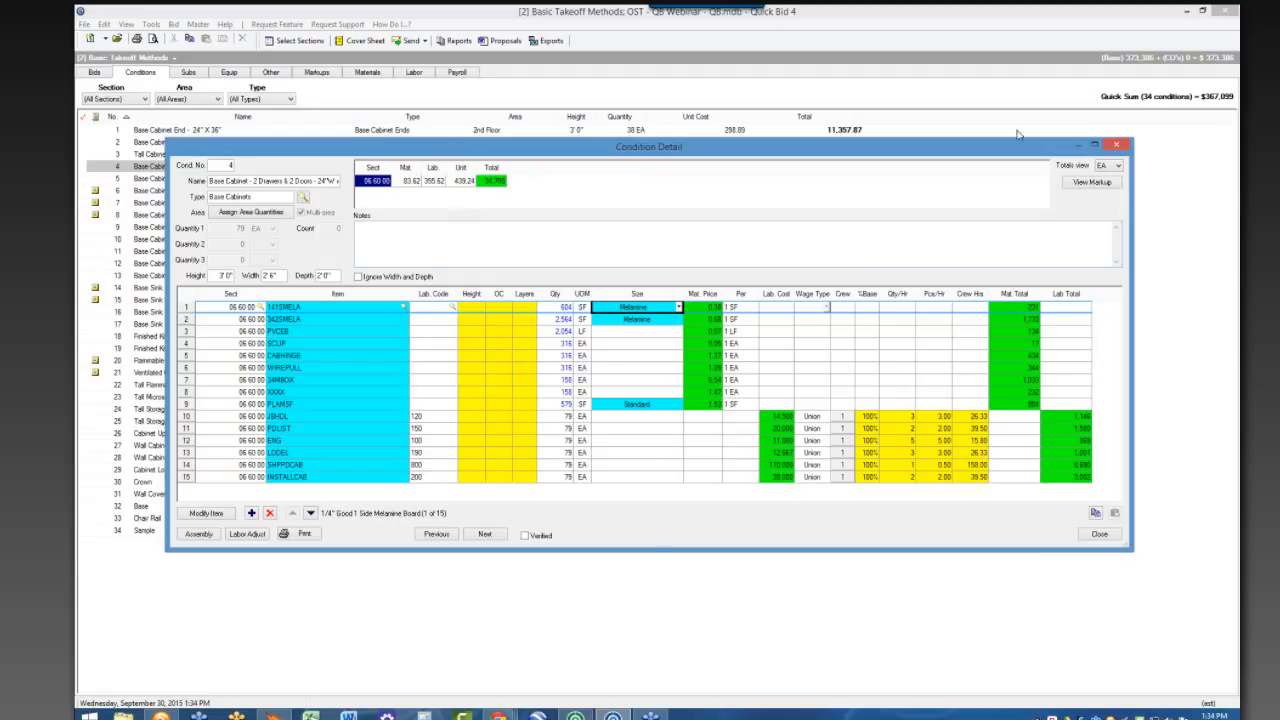
{"action": "left_click", "coordinate": [1118, 148]}
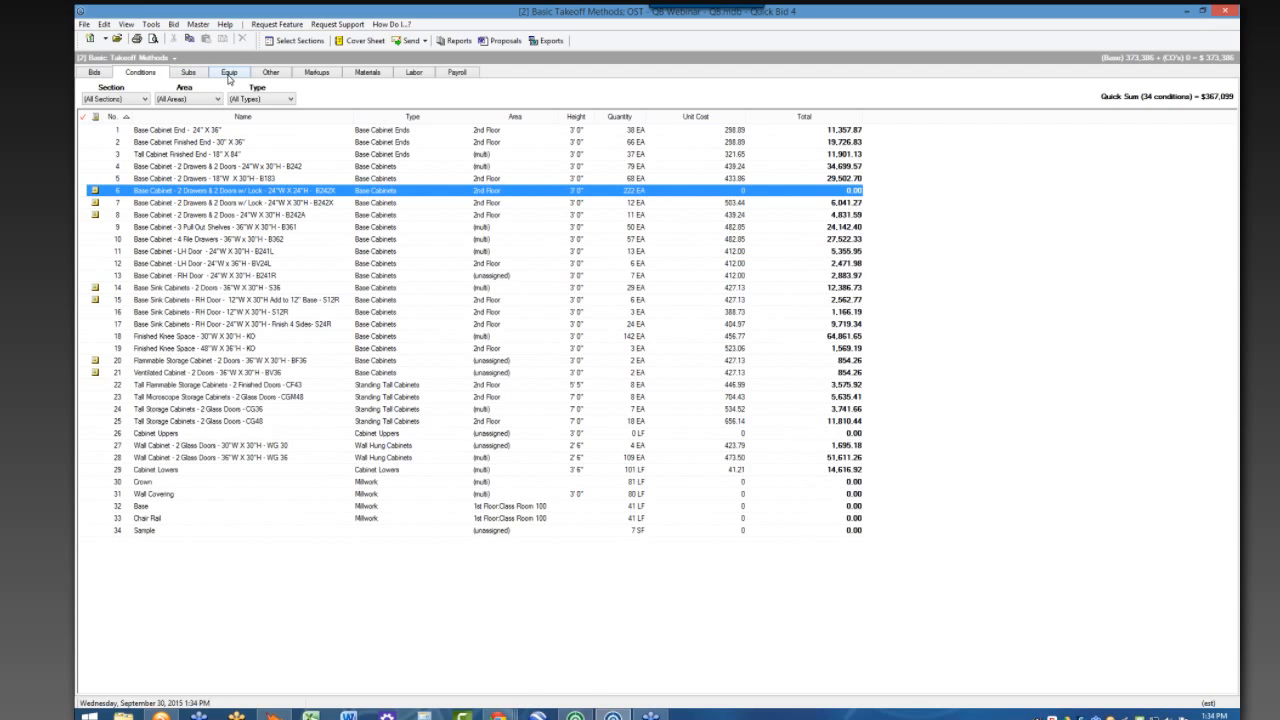
- View the master contacts available for the Sub A entry, covering all contact types and all sections, in an enlarged list
{"action": "left_click", "coordinate": [196, 76]}
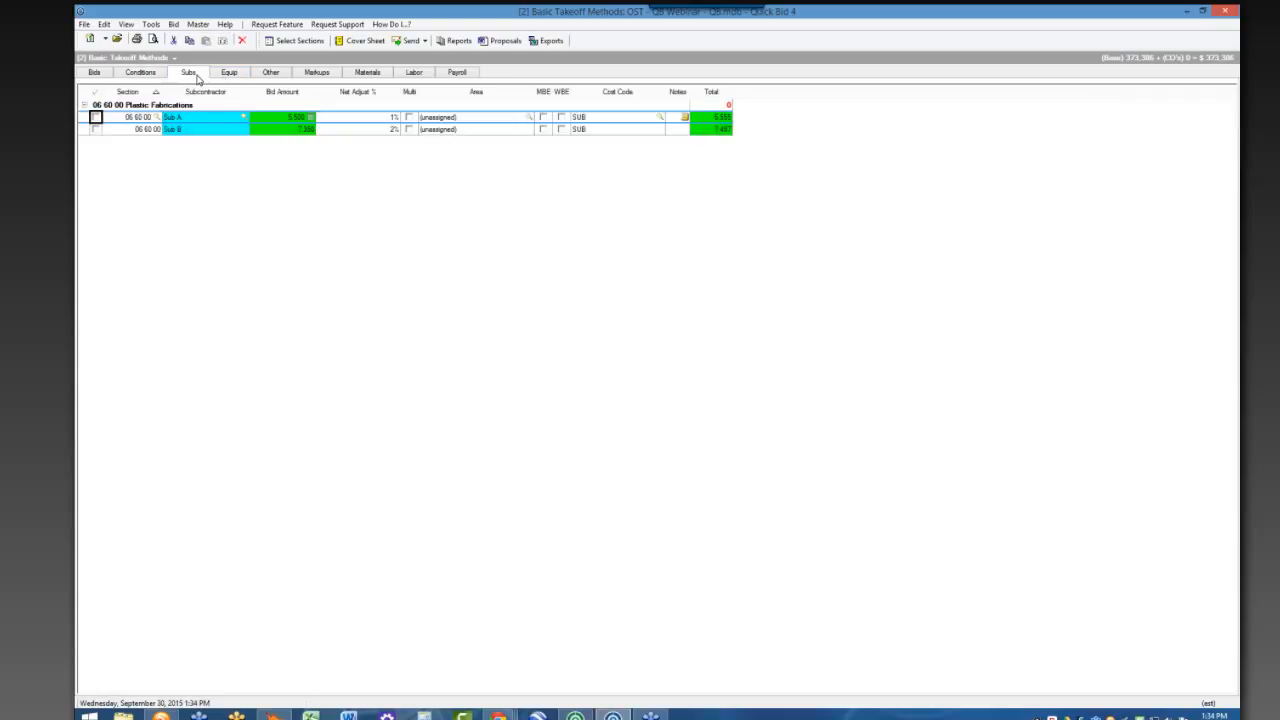
{"action": "left_click", "coordinate": [244, 117]}
{"action": "left_click", "coordinate": [500, 297]}
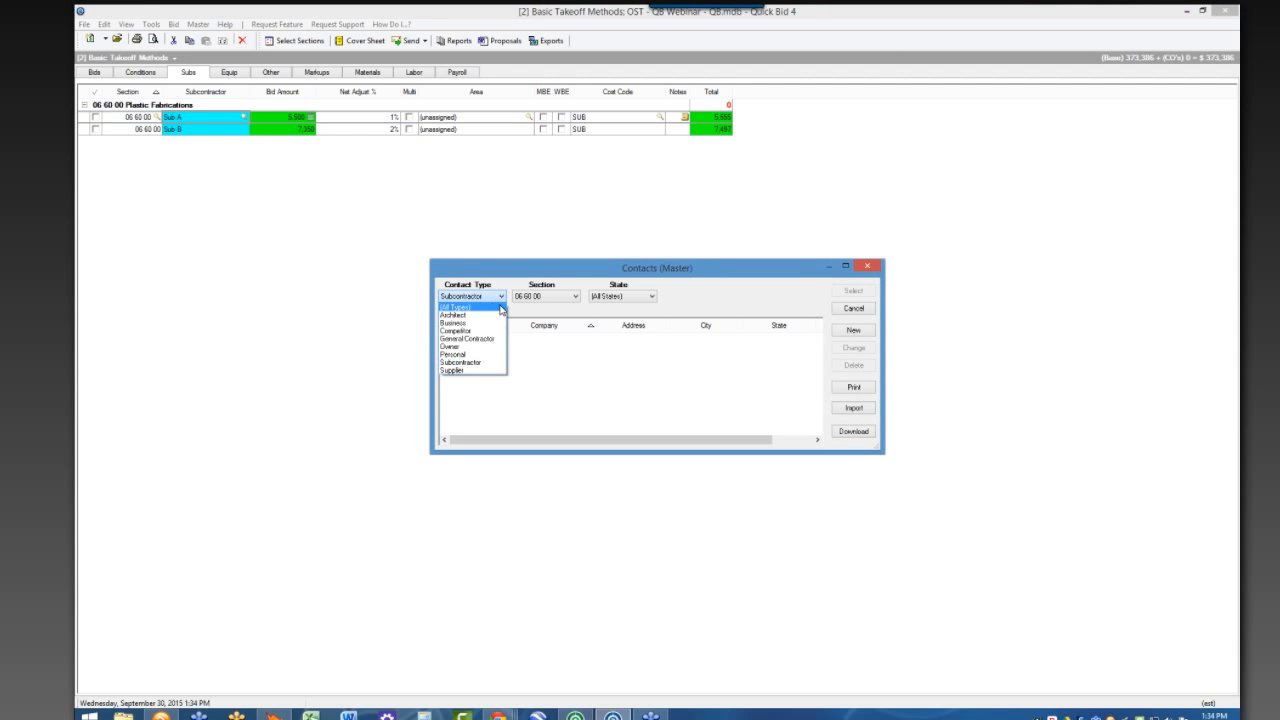
{"action": "left_click", "coordinate": [490, 306]}
{"action": "left_click", "coordinate": [555, 297]}
{"action": "left_click", "coordinate": [550, 308]}
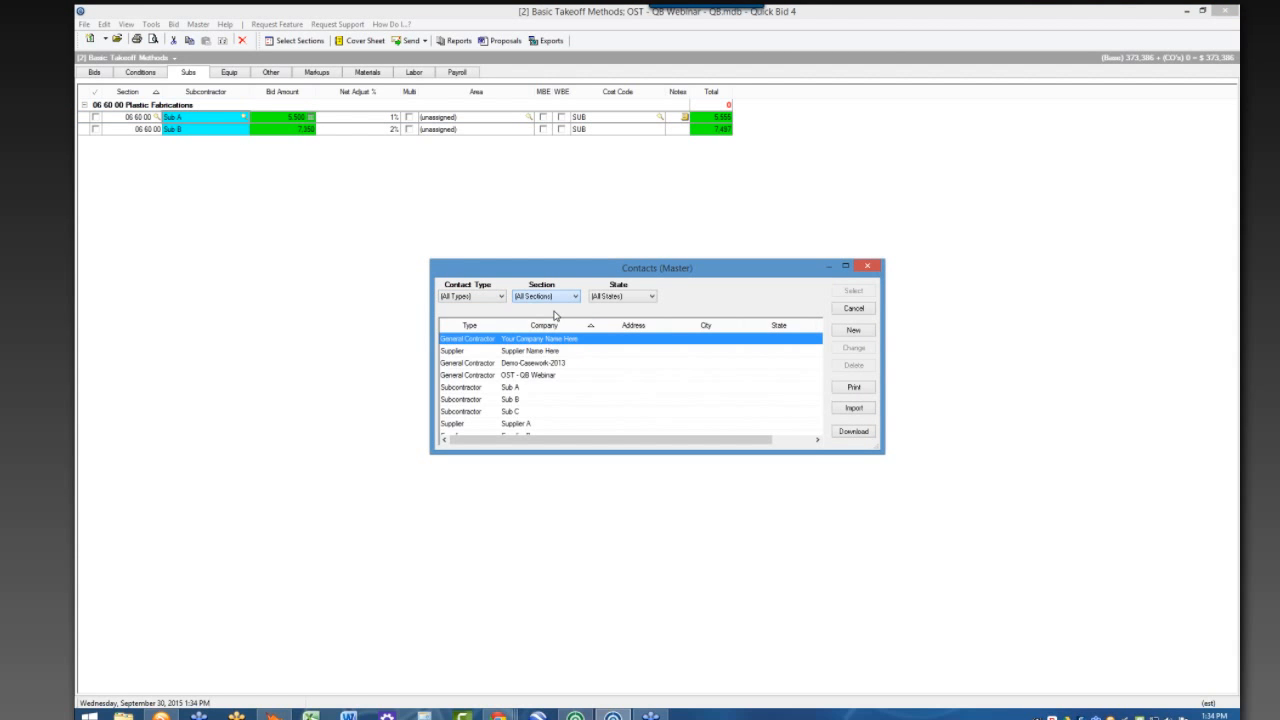
{"action": "left_click_drag", "start_coordinate": [880, 450], "coordinate": [953, 536]}
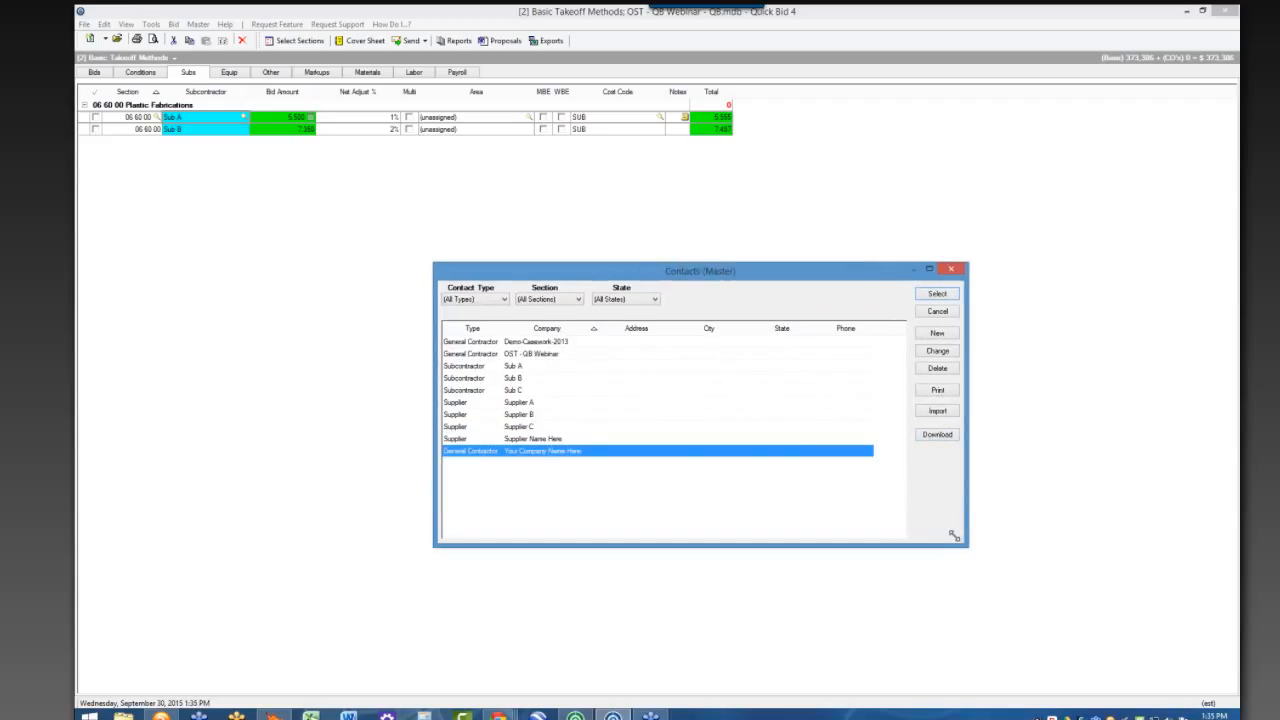
{"action": "left_click", "coordinate": [951, 270]}
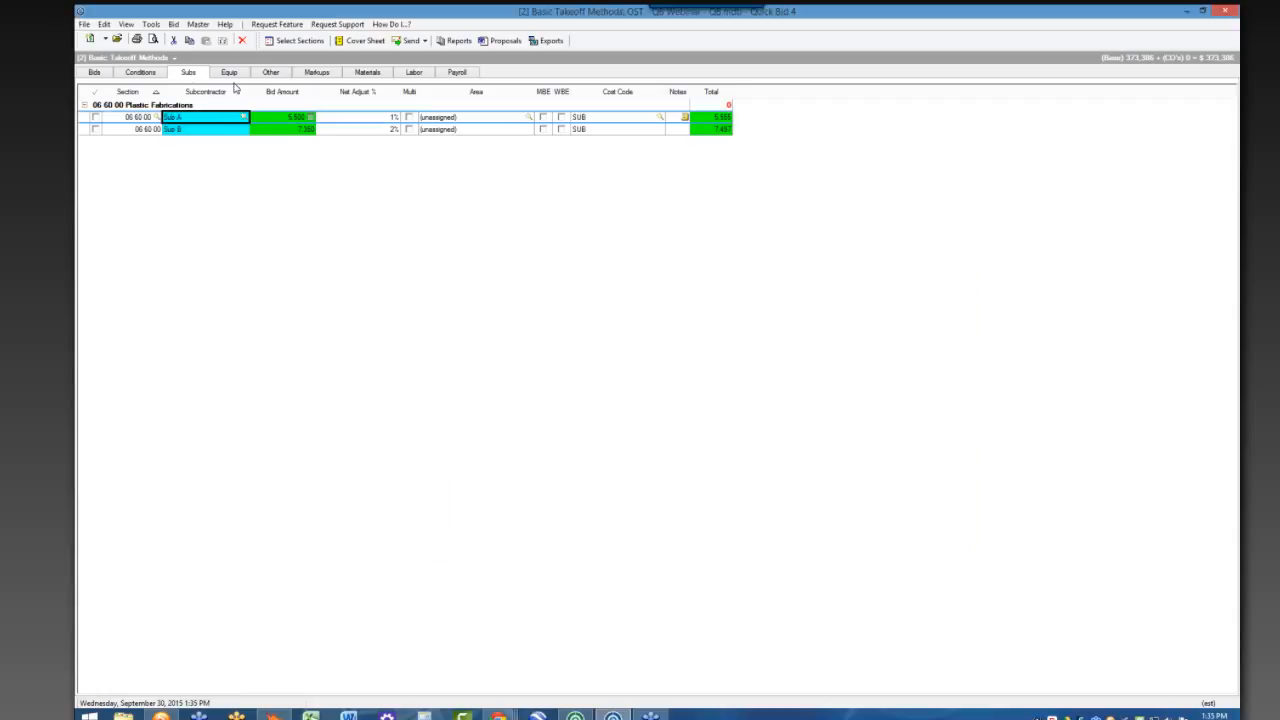
- Review the bid's equipment and other cost entries and open the markup detail covering all bid sections
{"action": "left_click", "coordinate": [229, 72]}
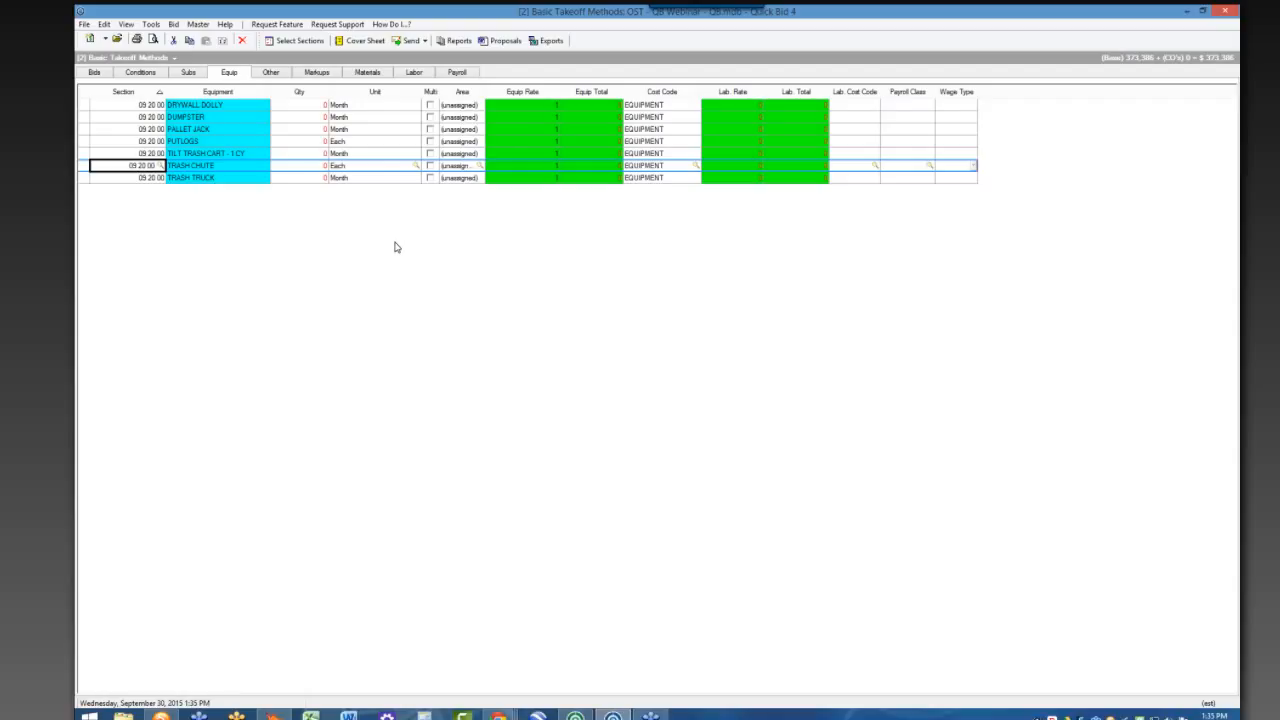
{"action": "left_click", "coordinate": [277, 75]}
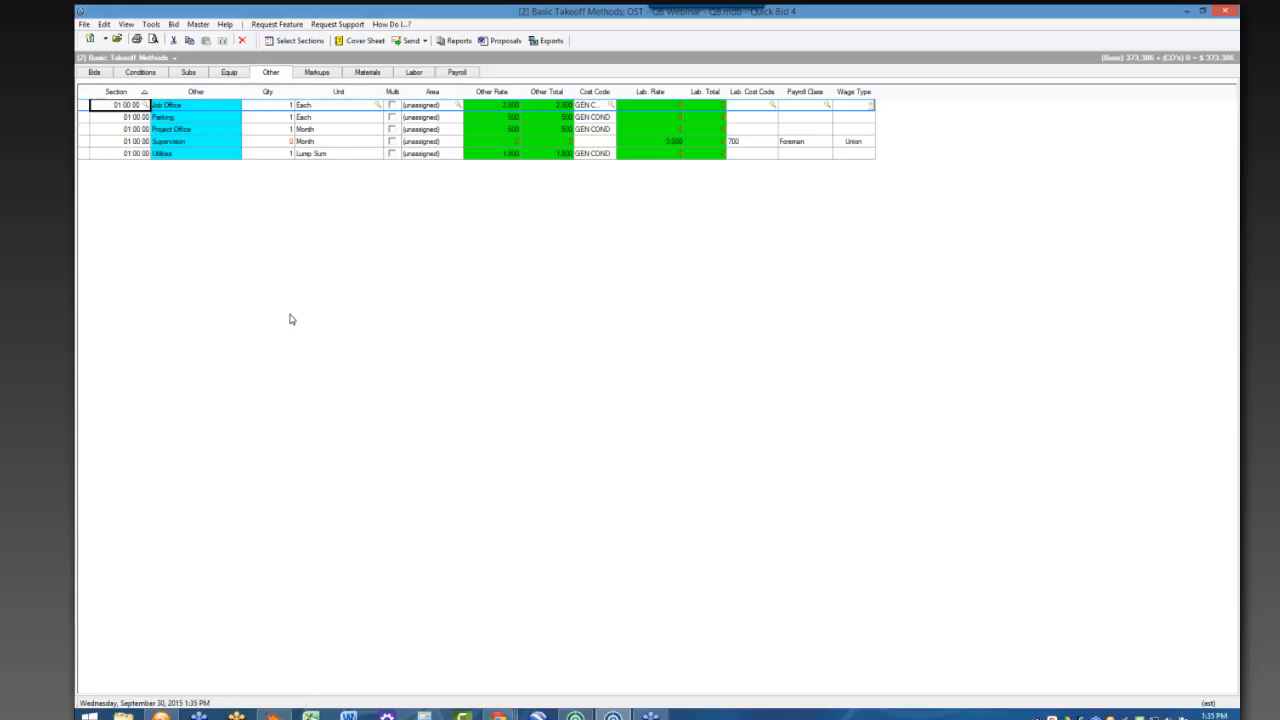
{"action": "left_click", "coordinate": [318, 74]}
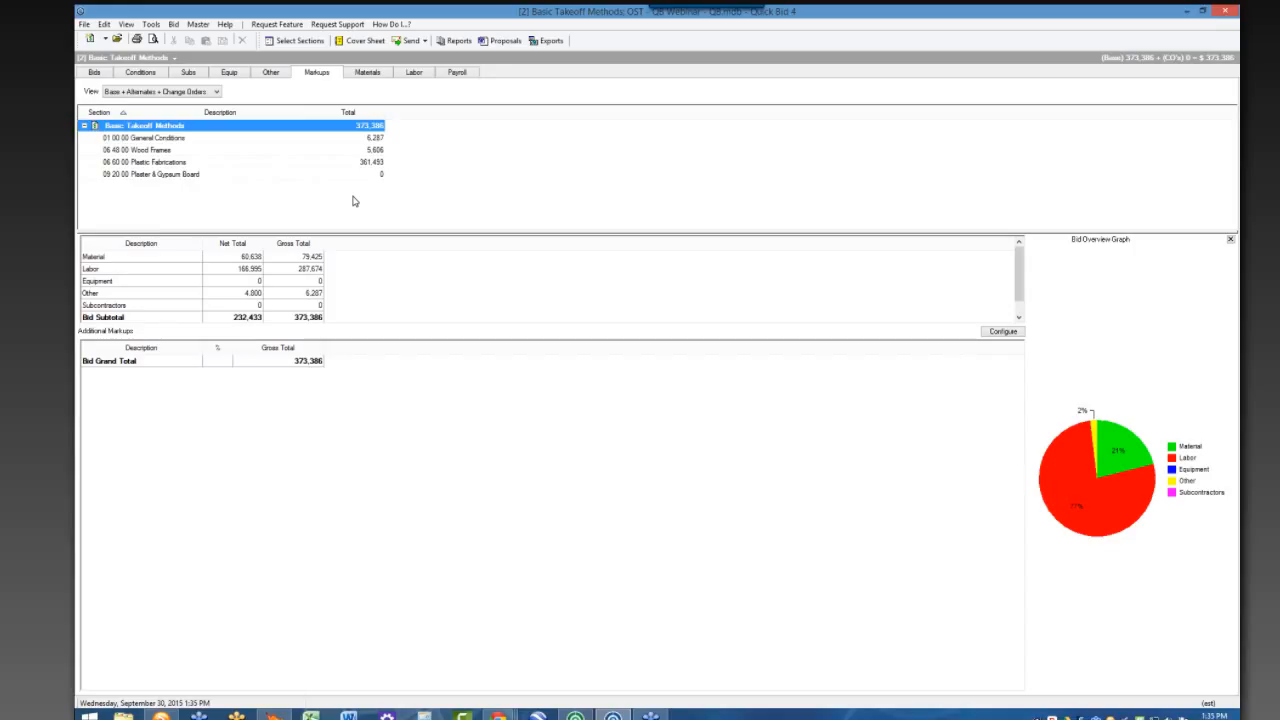
{"action": "double_click", "coordinate": [352, 133]}
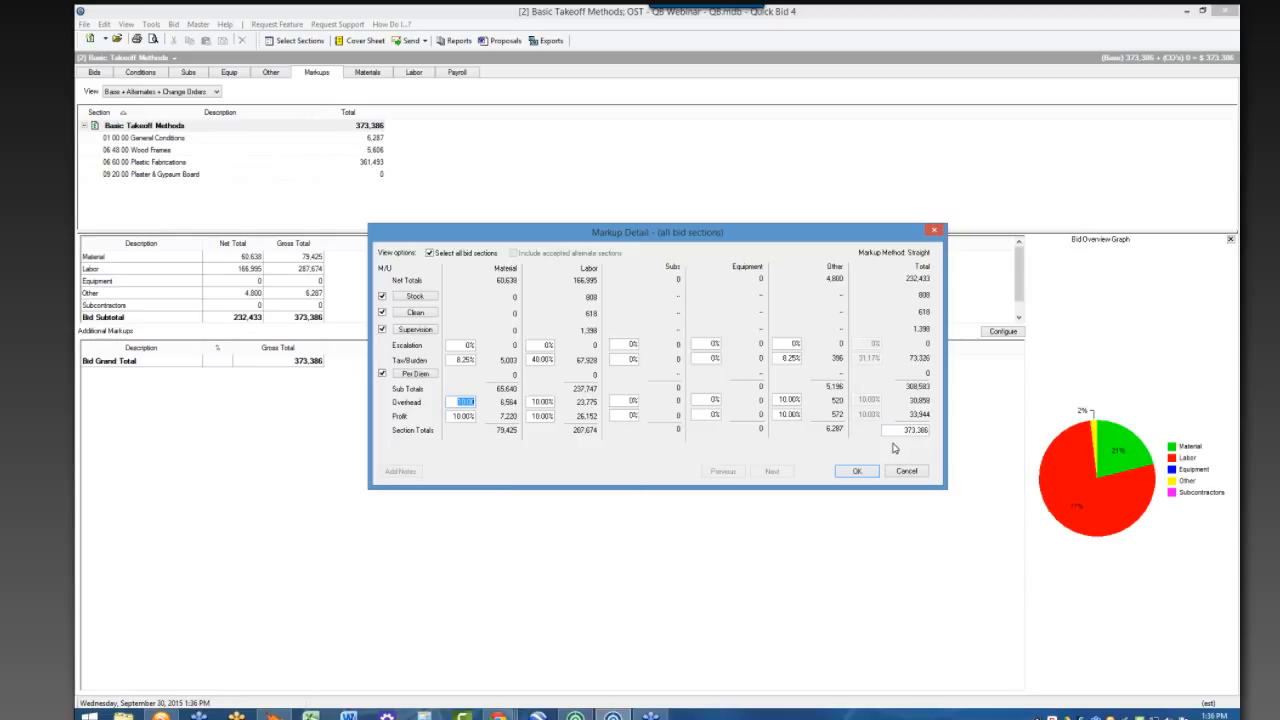
- Try a target total of 265000 for all bid sections in the markup detail
{"action": "left_click", "coordinate": [906, 430]}
{"action": "type", "text": "265000"}
{"action": "key", "text": "Tab"}
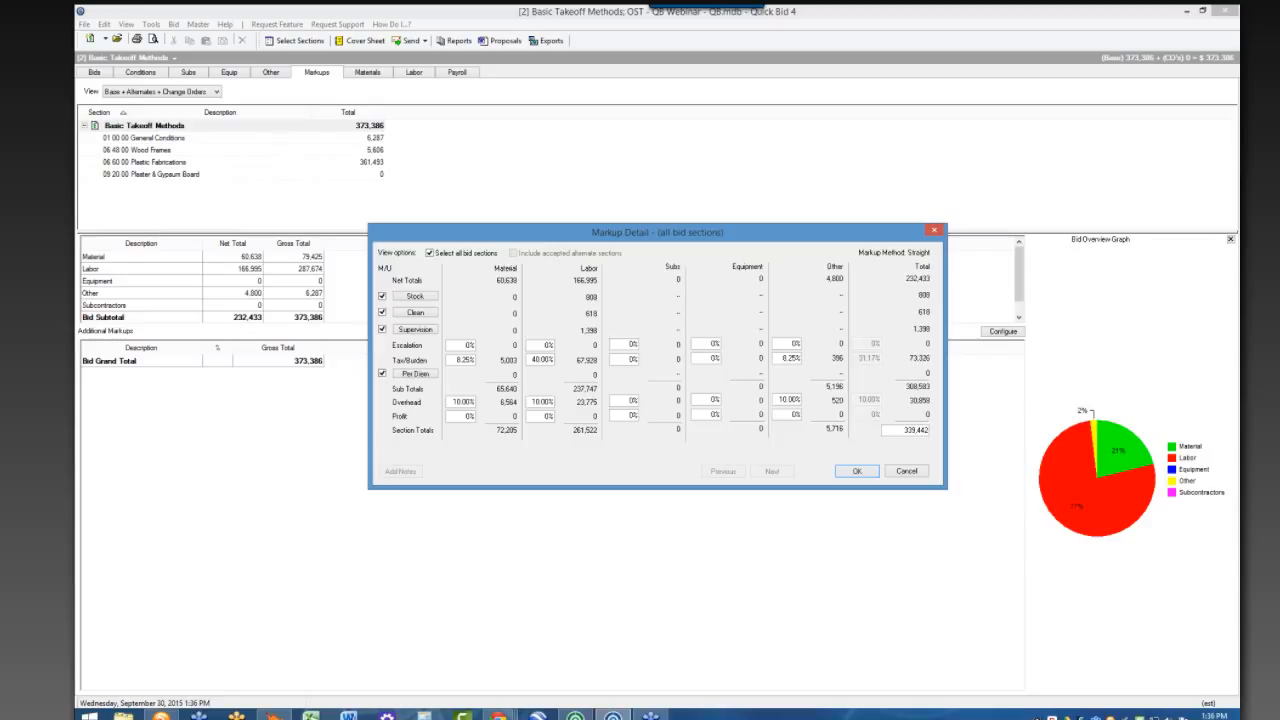
- Set the profit markup to 10% on material, 5% on labor and 3.5% on other costs, and accept the changes
{"action": "left_click", "coordinate": [903, 430]}
{"action": "left_click", "coordinate": [466, 416]}
{"action": "type", "text": "10"}
{"action": "key", "text": "Tab"}
{"action": "key", "text": "Tab"}
{"action": "key", "text": "Tab"}
{"action": "key", "text": "Tab"}
{"action": "type", "text": "3.5"}
{"action": "key", "text": "Tab"}
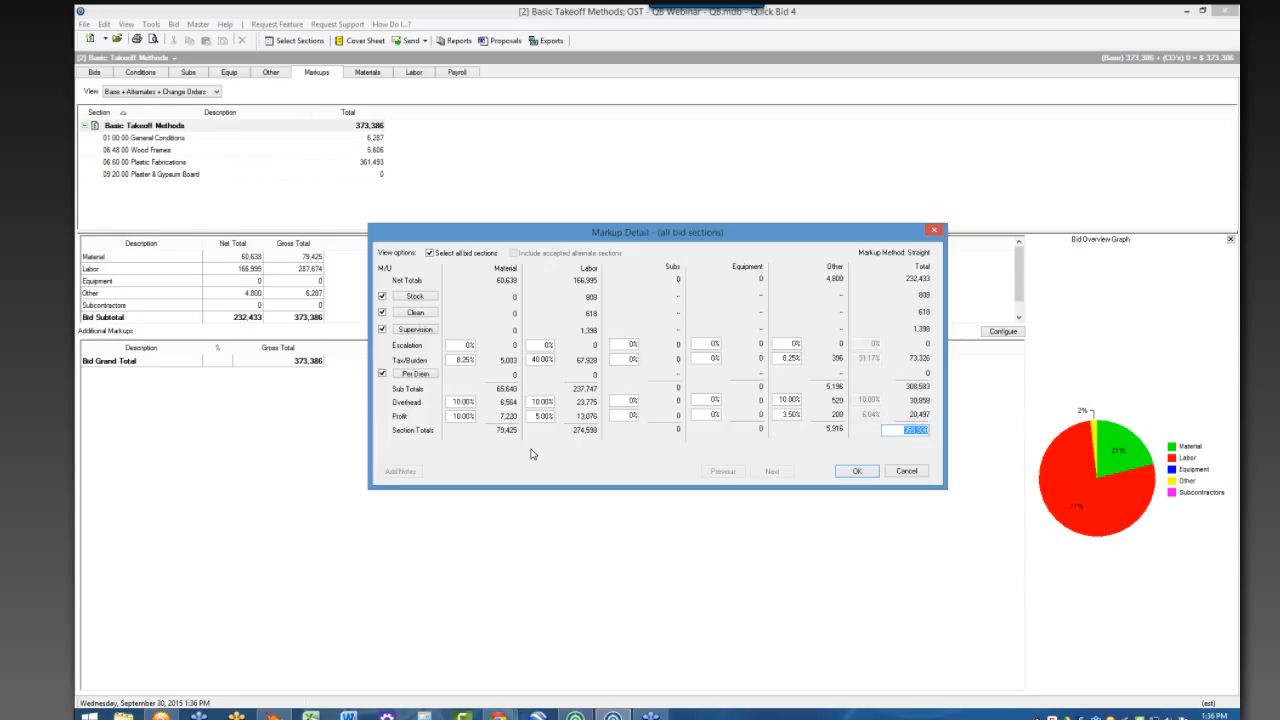
{"action": "left_click", "coordinate": [866, 474]}
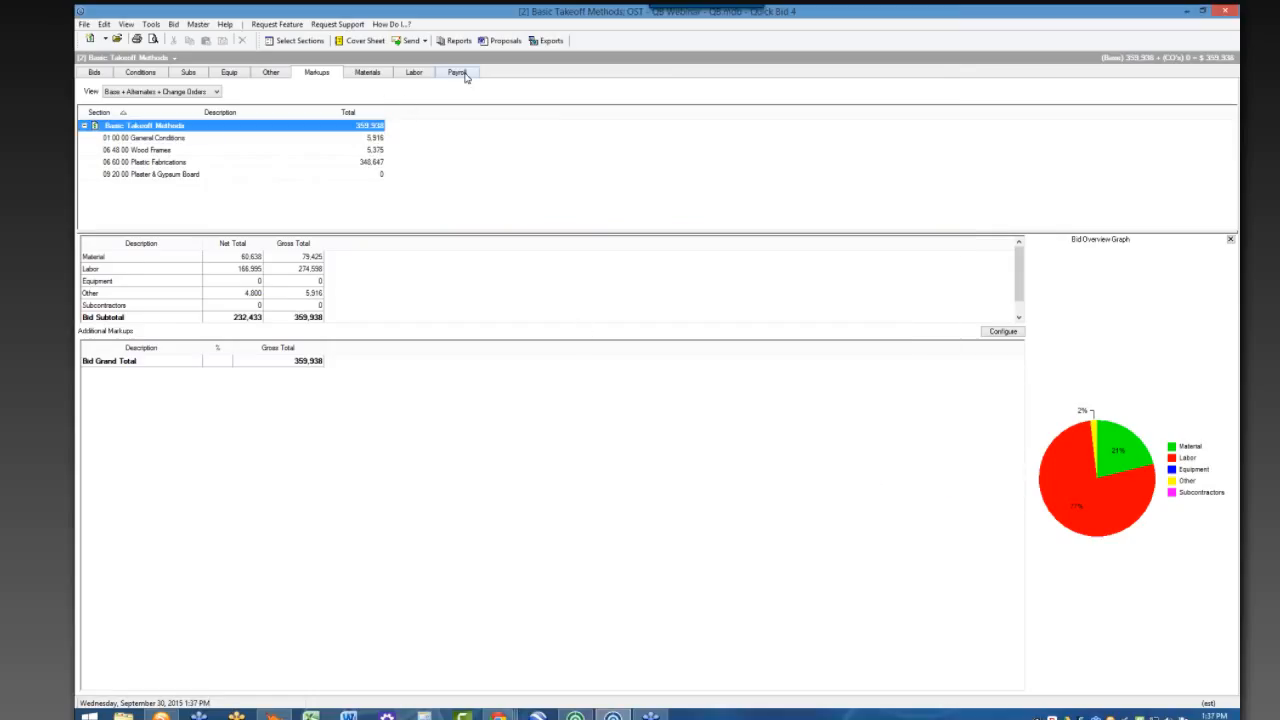
- Create a new eQuote request from the eight WOOD cost code materials, 12SMELA through XXXX
{"action": "left_click", "coordinate": [369, 73]}
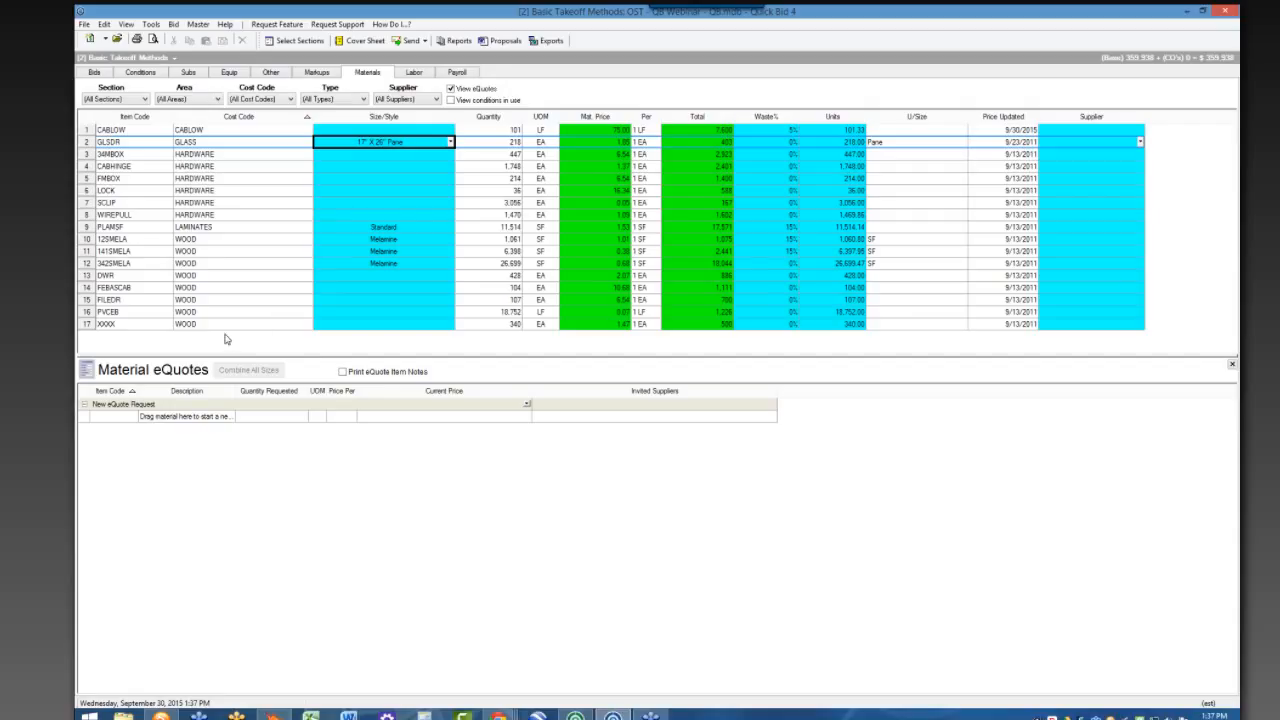
{"action": "left_click", "coordinate": [180, 275], "text": "ctrl"}
{"action": "left_click", "coordinate": [180, 300], "text": "ctrl"}
{"action": "left_click", "coordinate": [180, 312], "text": "ctrl"}
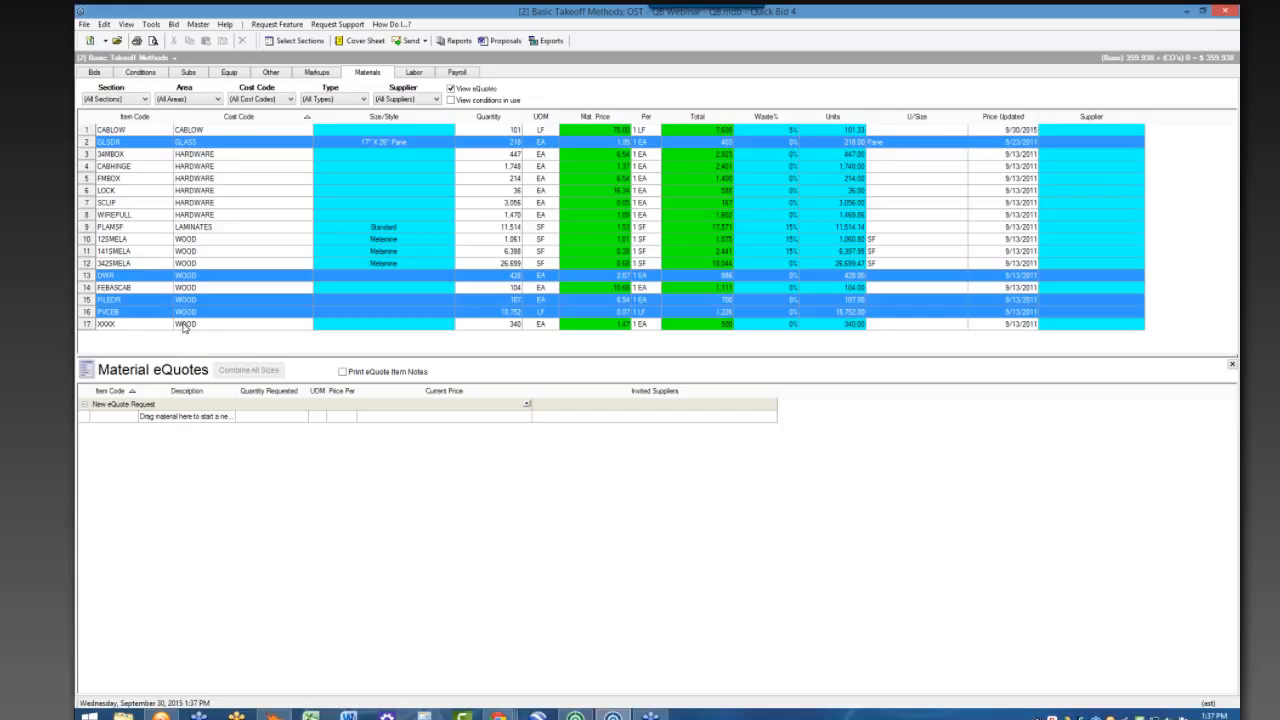
{"action": "left_click", "coordinate": [184, 325], "text": "shift"}
{"action": "left_click", "coordinate": [187, 300]}
{"action": "left_click", "coordinate": [189, 240]}
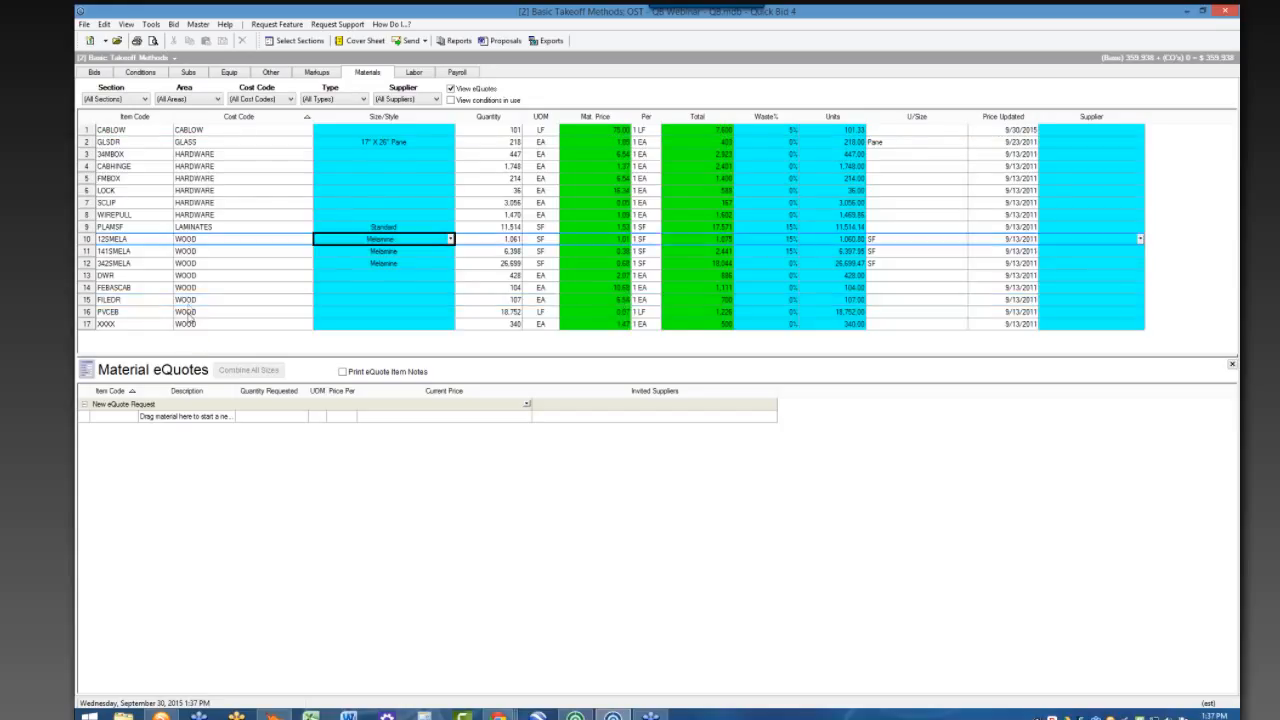
{"action": "left_click", "coordinate": [189, 324], "text": "shift"}
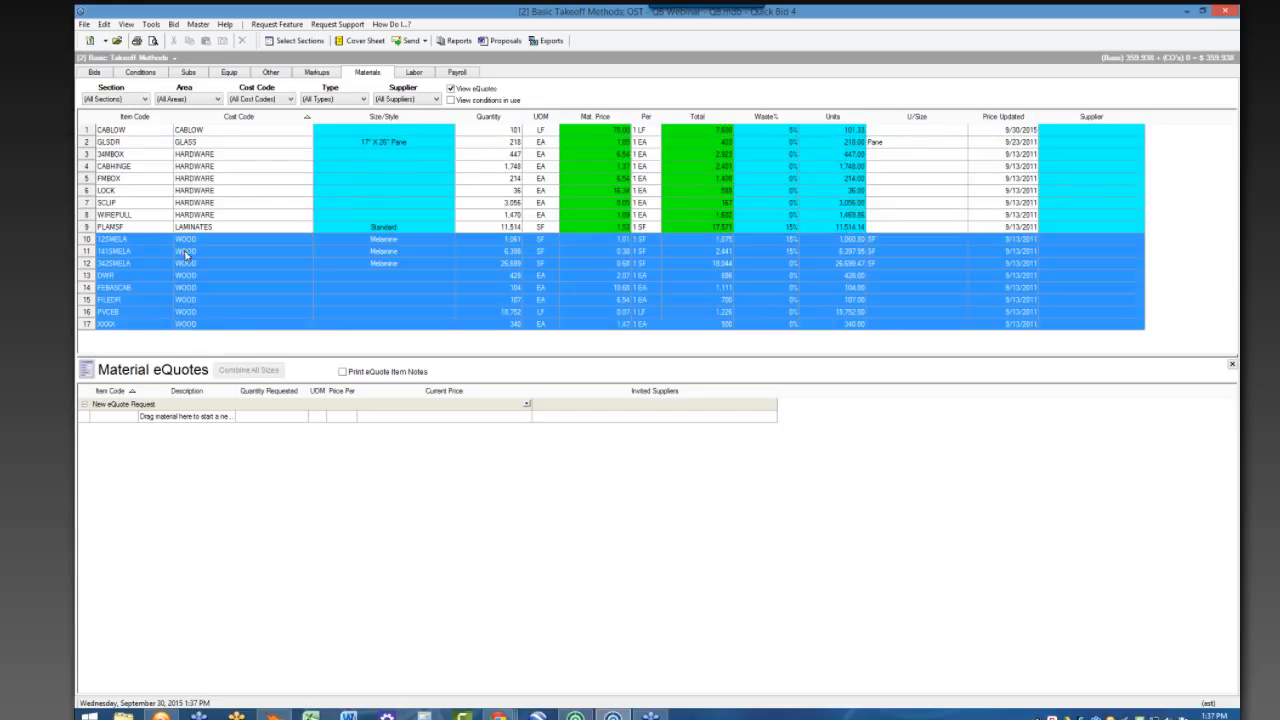
{"action": "left_click_drag", "start_coordinate": [186, 255], "coordinate": [122, 421]}
- Invite Supplier A, Supplier B and Supplier C to the WOOD eQuote request
{"action": "left_click", "coordinate": [766, 438]}
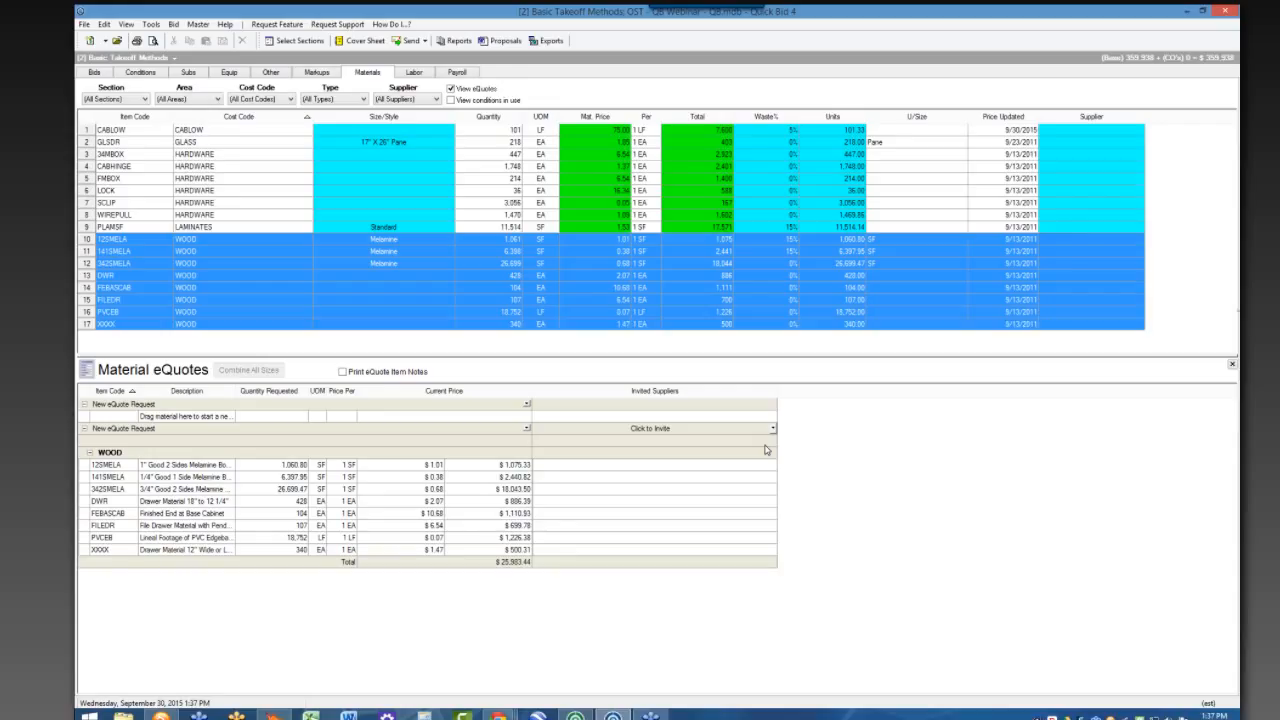
{"action": "left_click", "coordinate": [774, 432]}
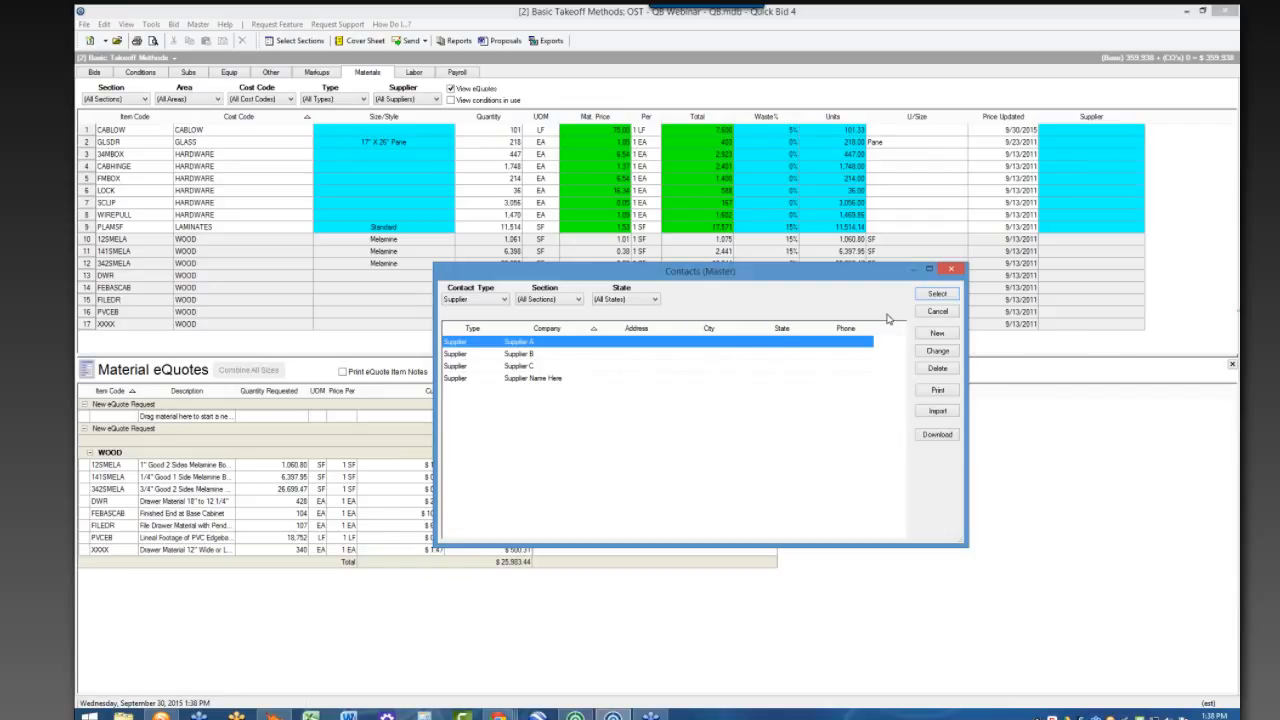
{"action": "left_click", "coordinate": [932, 294]}
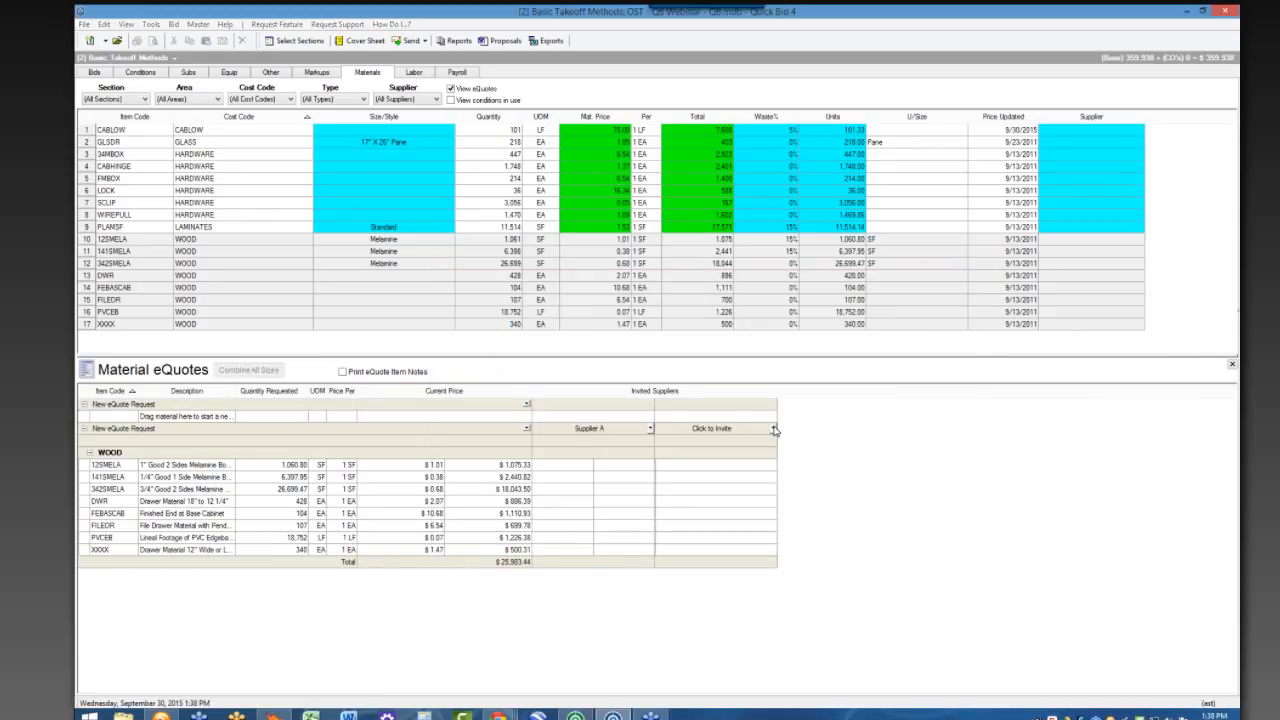
{"action": "left_click", "coordinate": [772, 428]}
{"action": "left_click", "coordinate": [735, 353]}
{"action": "left_click", "coordinate": [930, 296]}
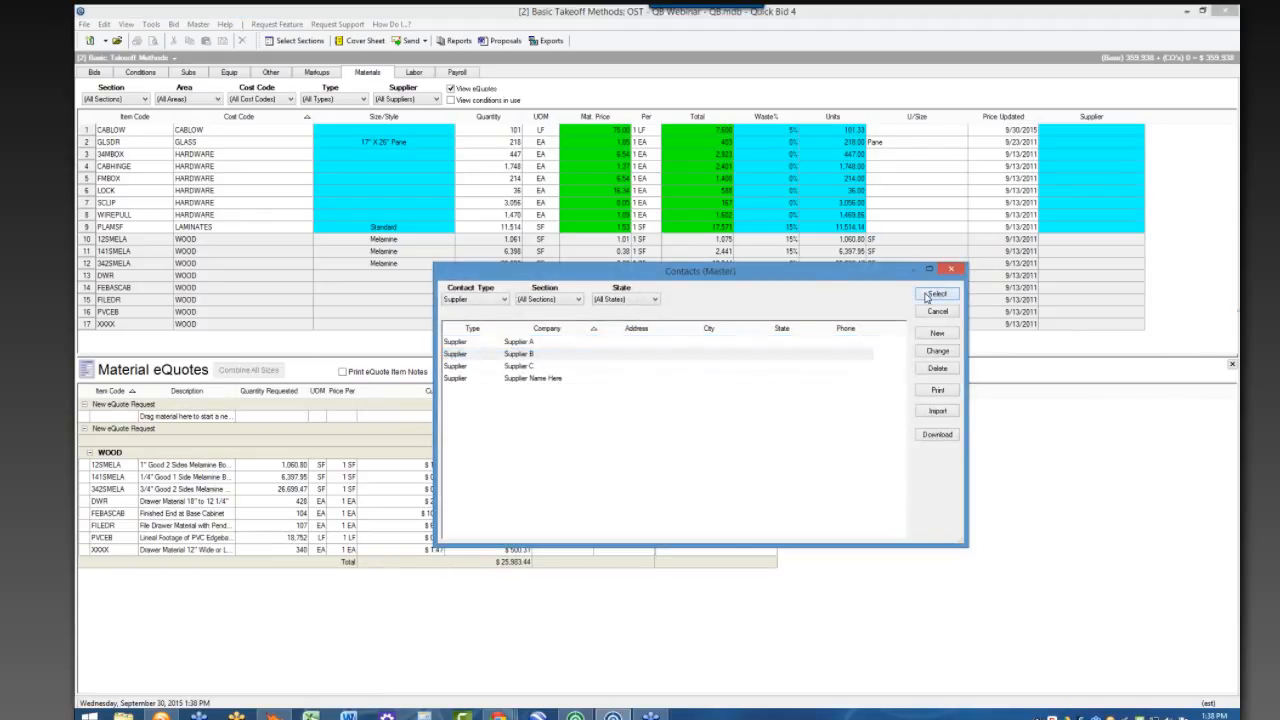
{"action": "left_click", "coordinate": [772, 428]}
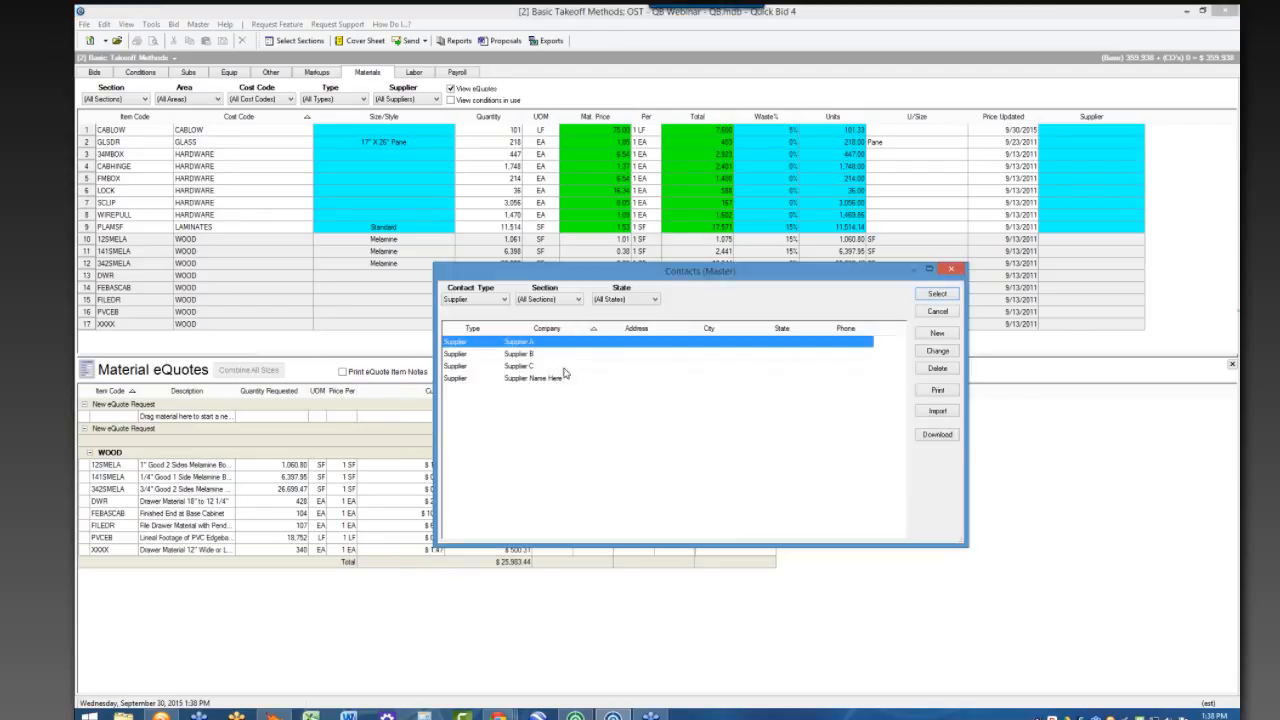
{"action": "left_click", "coordinate": [566, 367]}
{"action": "left_click", "coordinate": [932, 294]}
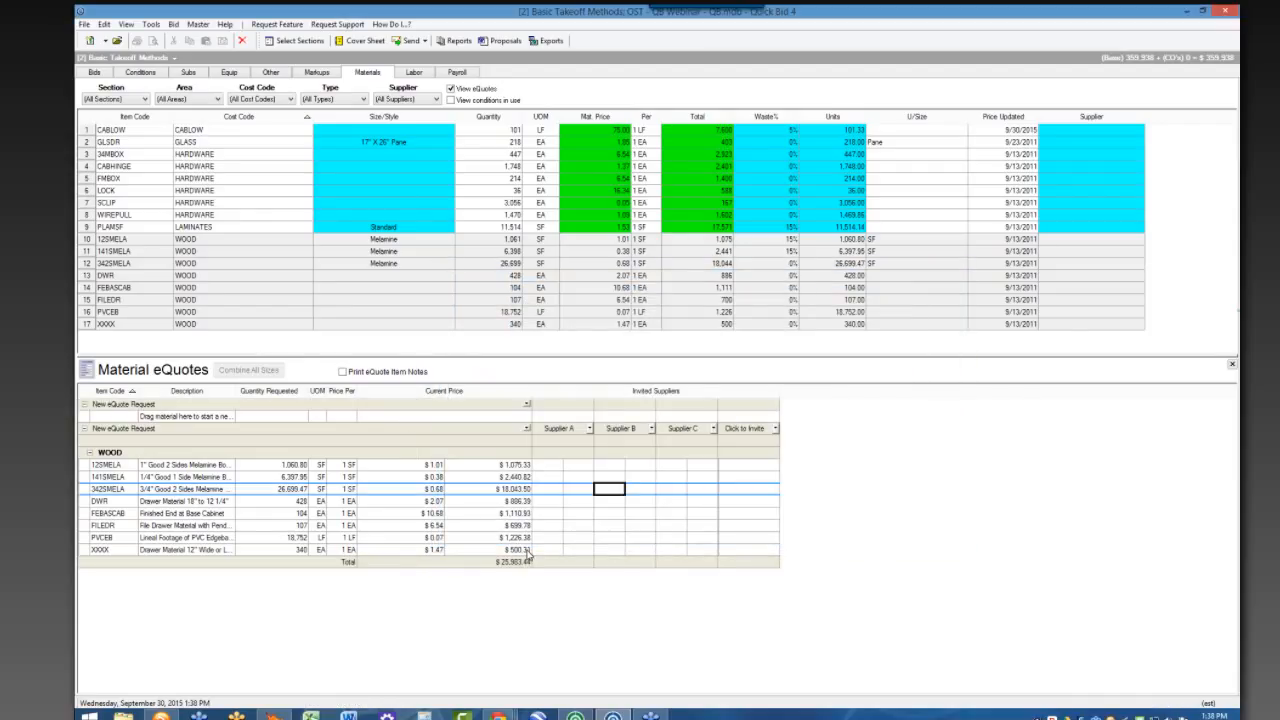
- Send the WOOD eQuote request to Supplier A
{"action": "left_click", "coordinate": [588, 429]}
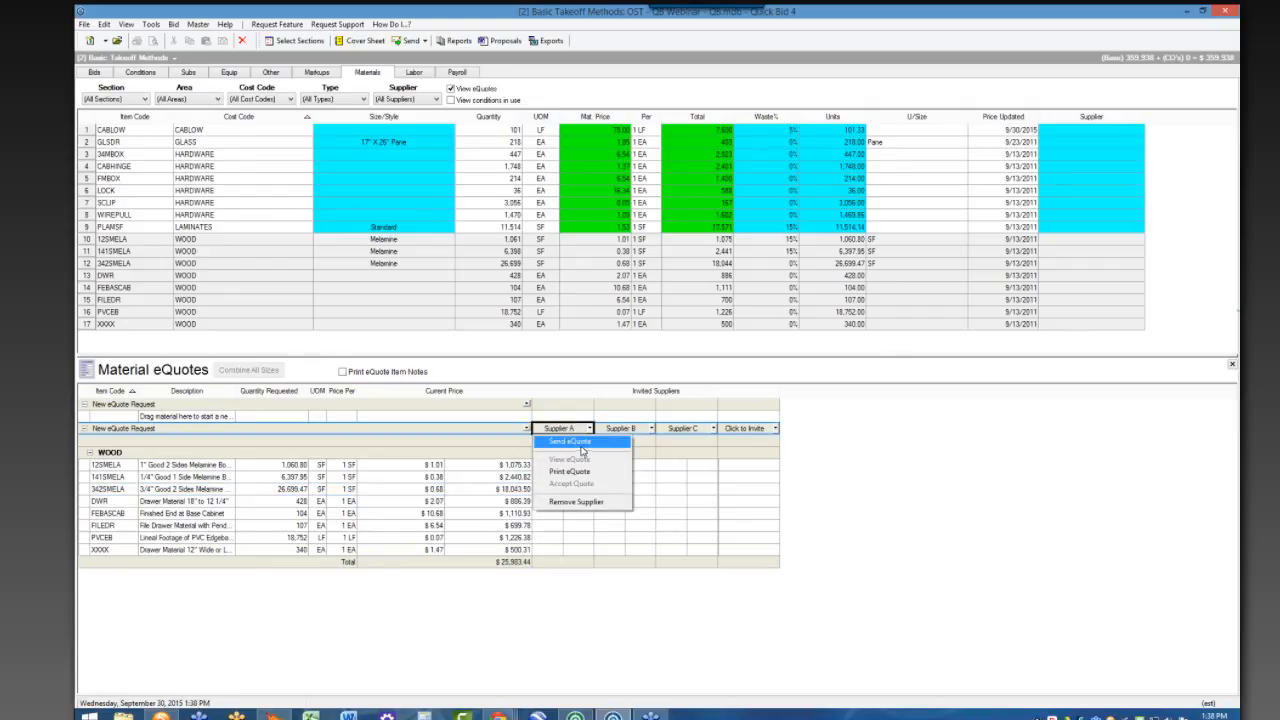
{"action": "left_click", "coordinate": [581, 445]}
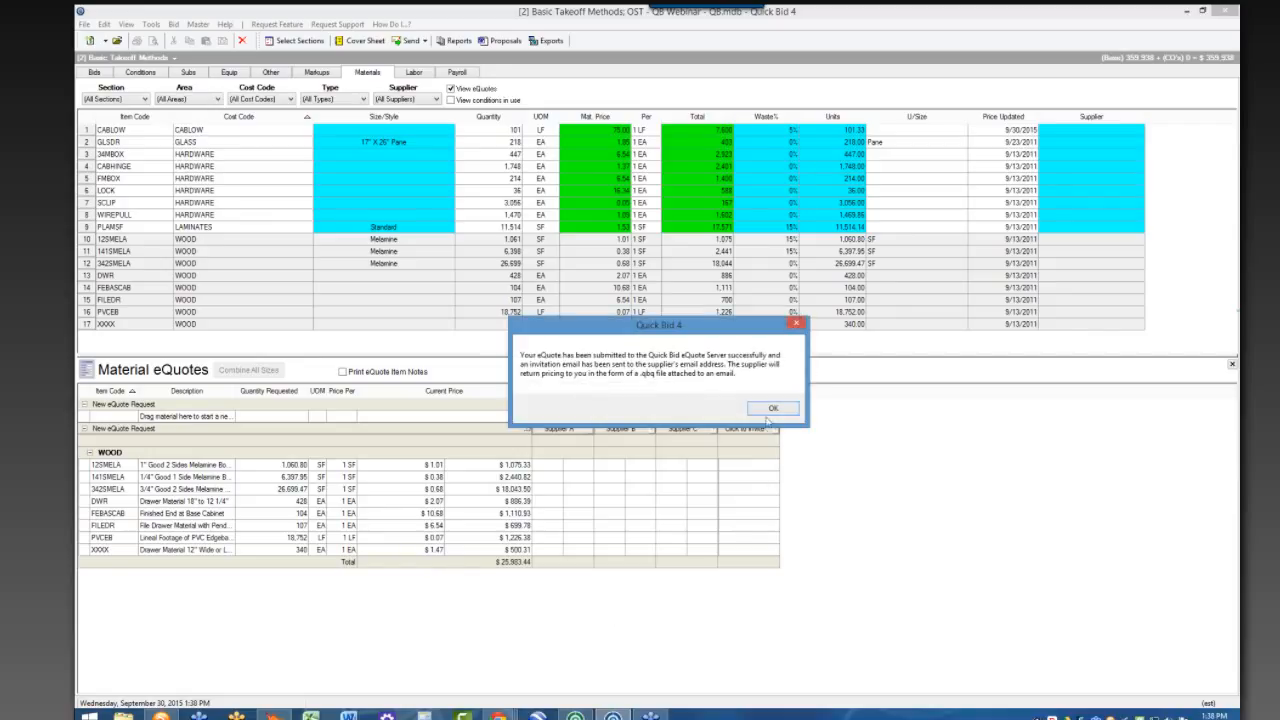
- Switch to the Gmail invitation for Supplier A, open its linked eQuote pricing form to look it over, and return to Quick Bid
{"action": "left_click", "coordinate": [772, 409]}
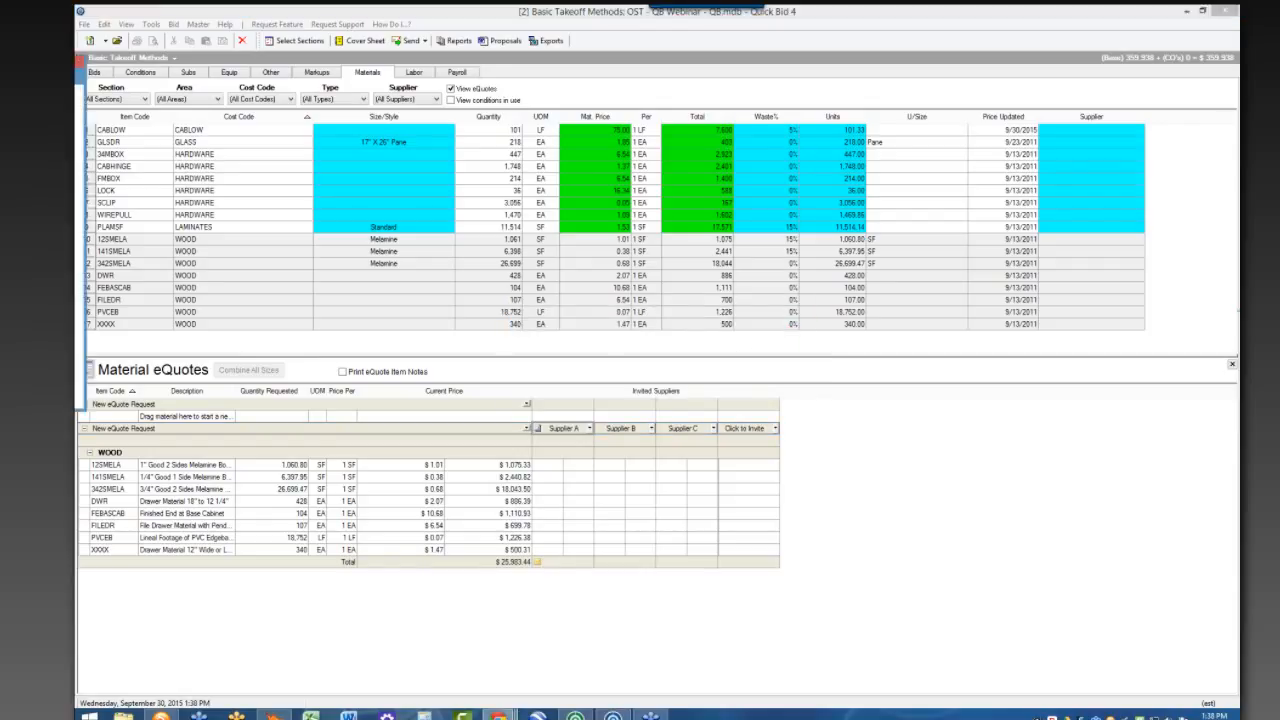
{"action": "left_click_drag", "start_coordinate": [76, 62], "coordinate": [608, 132]}
{"action": "double_click", "coordinate": [609, 153]}
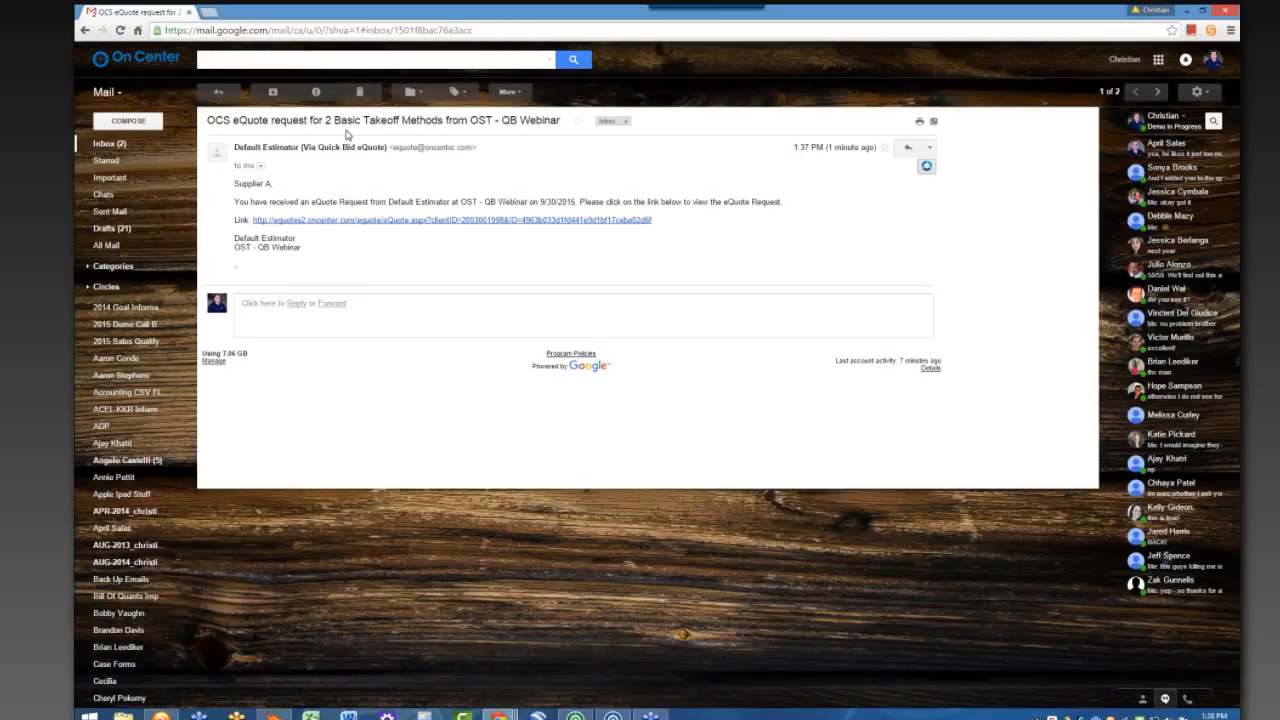
{"action": "left_click", "coordinate": [406, 220]}
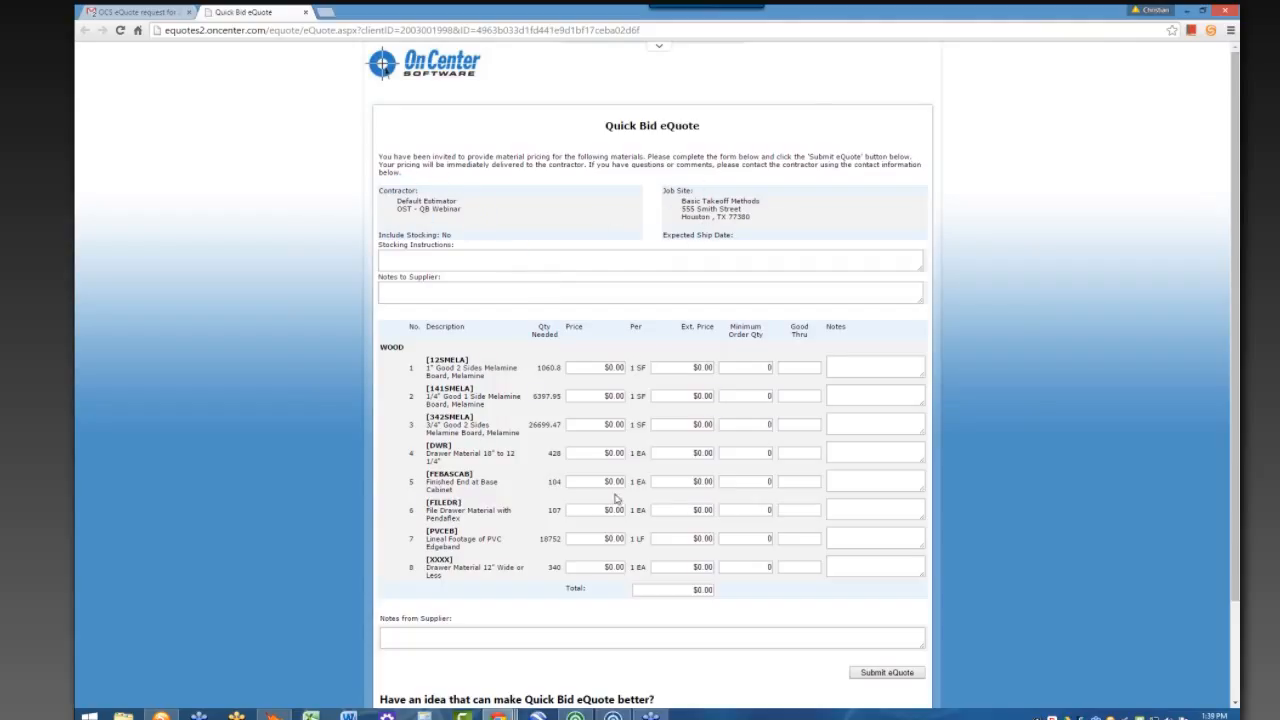
{"action": "left_click", "coordinate": [616, 566]}
{"action": "left_click", "coordinate": [307, 12]}
{"action": "left_click", "coordinate": [1187, 11]}
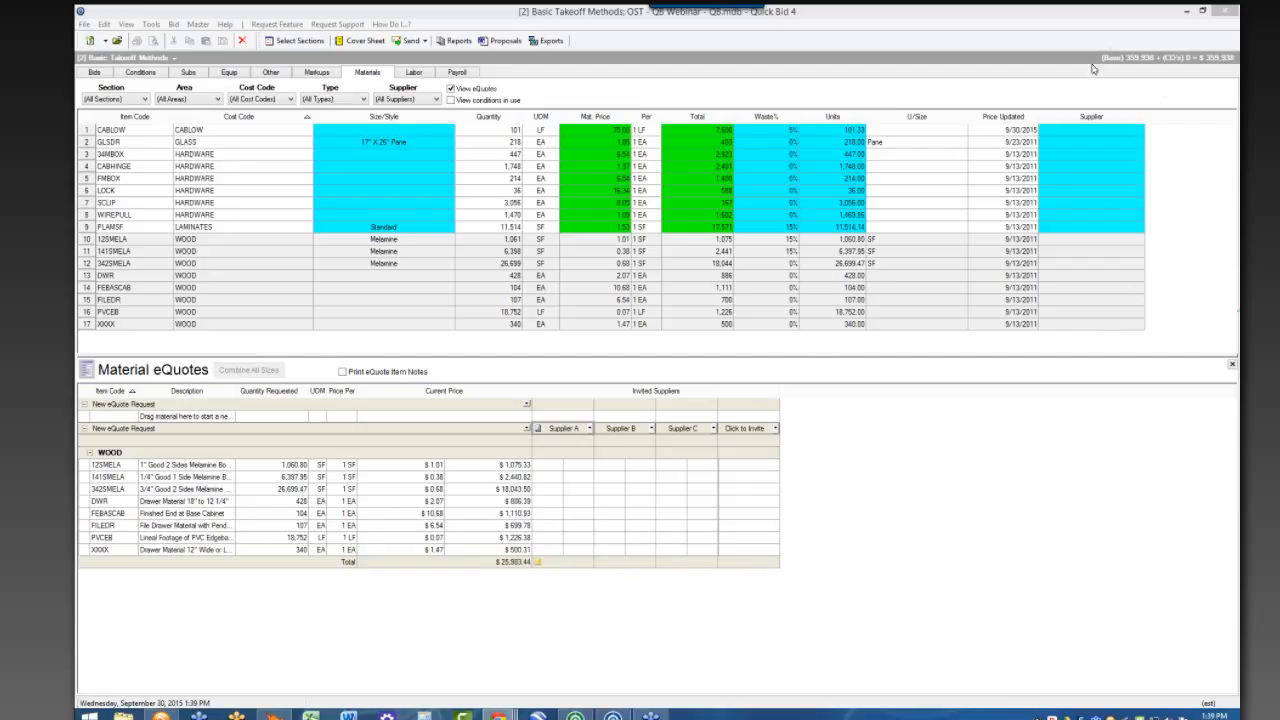
- Review the bid's labor production entries and the payroll classes
{"action": "left_click", "coordinate": [952, 579]}
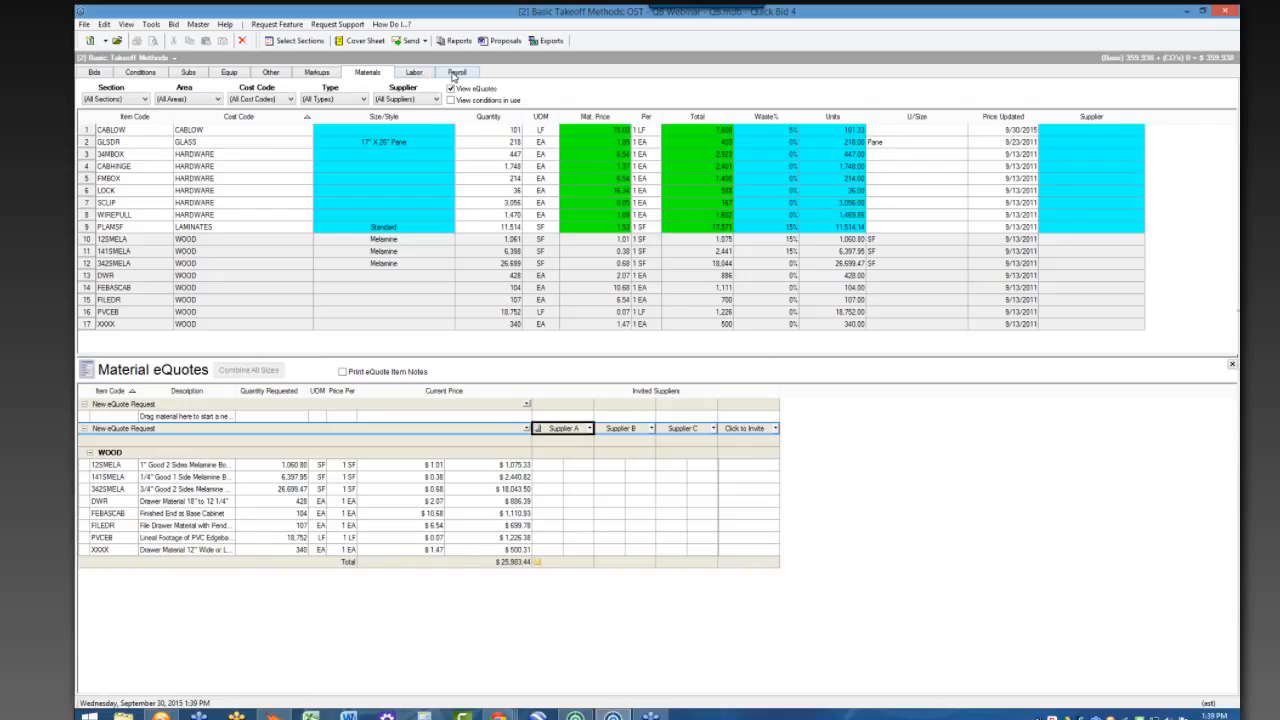
{"action": "left_click", "coordinate": [424, 75]}
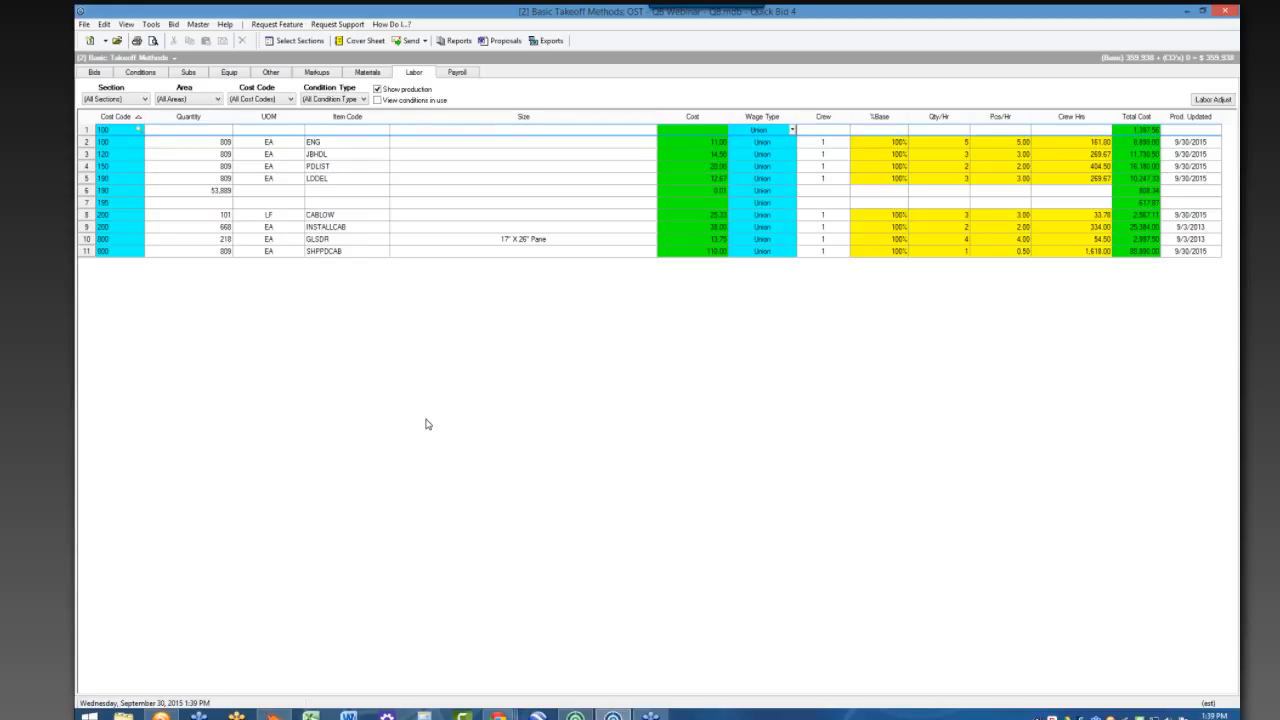
{"action": "left_click", "coordinate": [464, 78]}
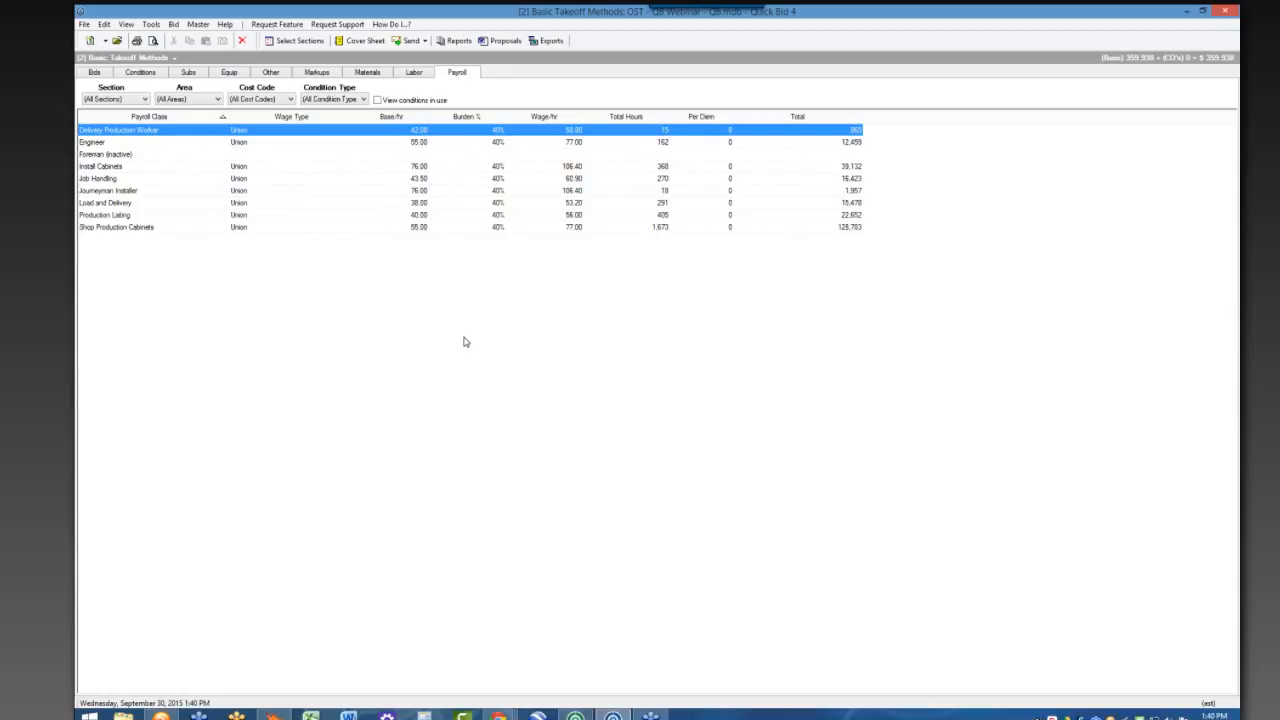
- Generate a proposal from the US PROPOSAL (Base) 2013 template with OST - QB Webinar as the contact
{"action": "left_click", "coordinate": [516, 43]}
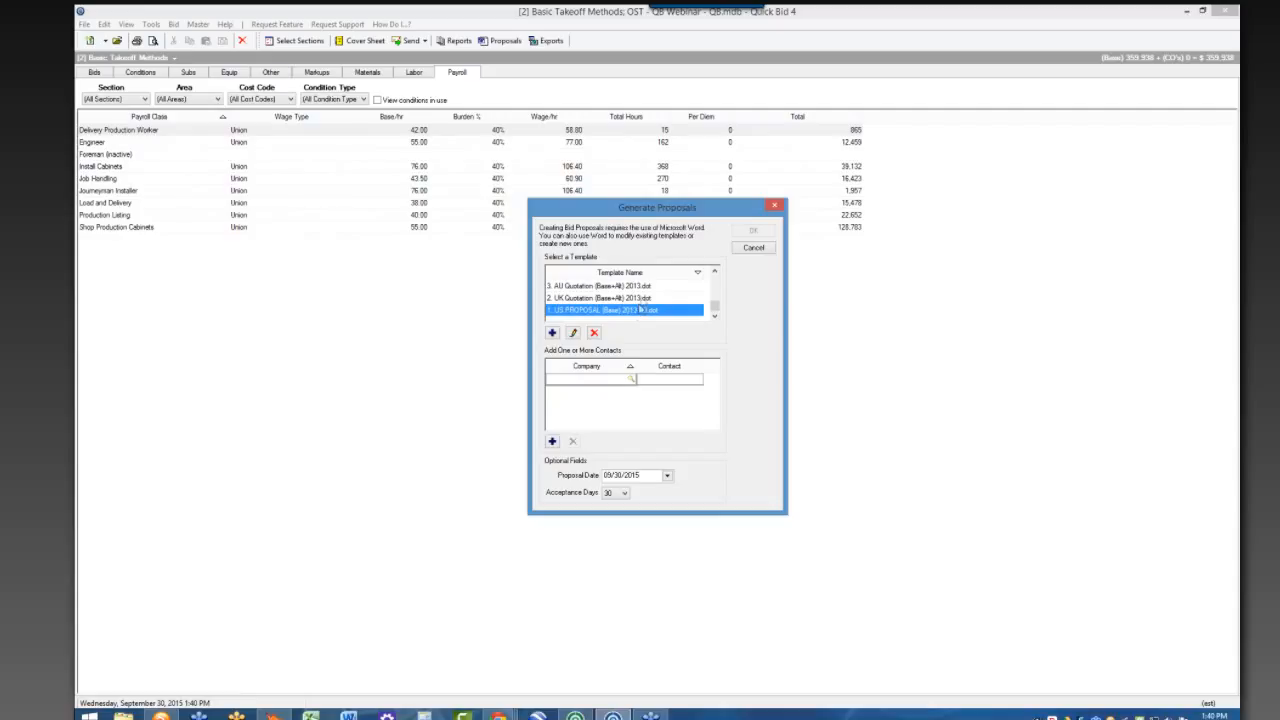
{"action": "left_click", "coordinate": [632, 382]}
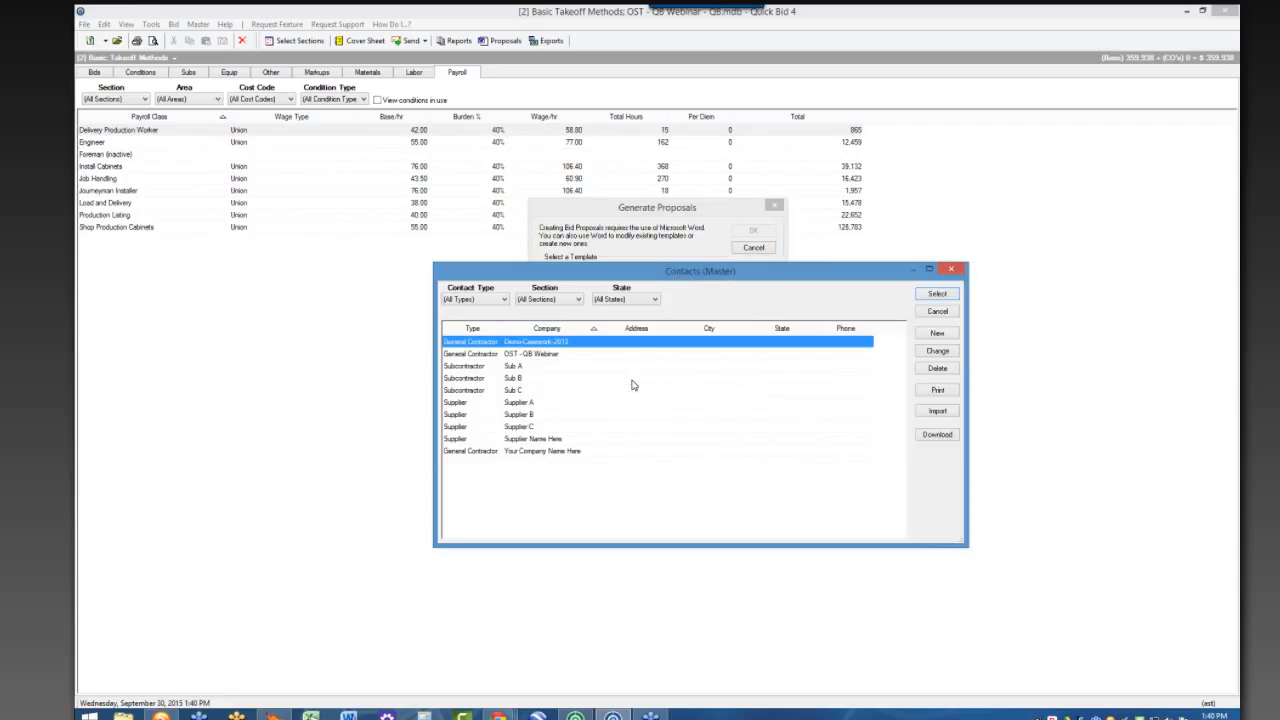
{"action": "left_click", "coordinate": [540, 354]}
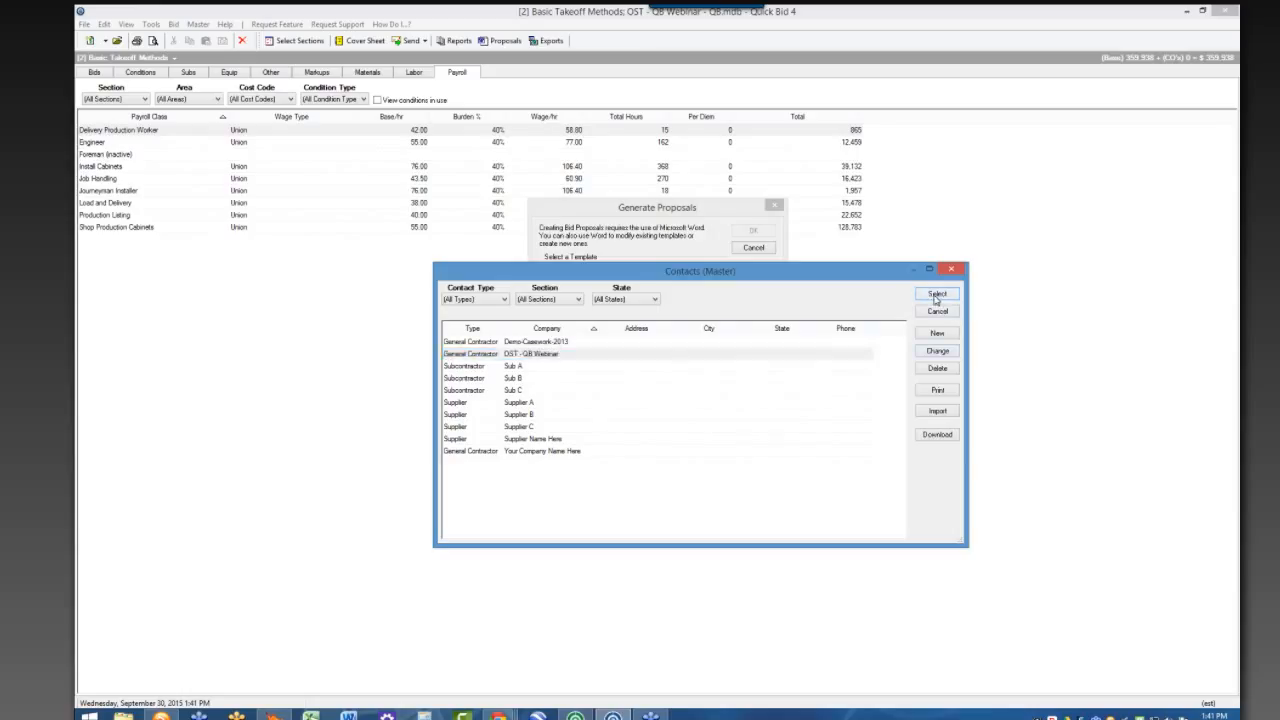
{"action": "left_click", "coordinate": [937, 294]}
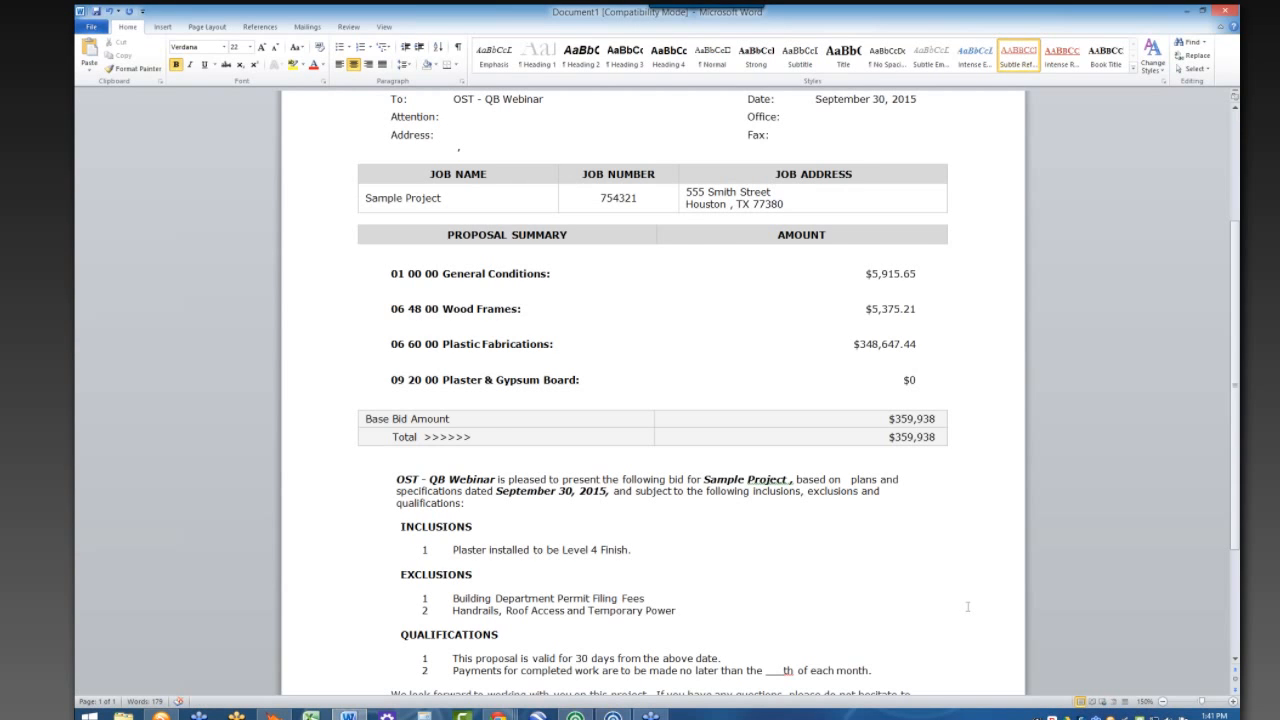
- Read through the generated Word proposal from header to qualifications, and close it without saving
{"action": "scroll", "coordinate": [967, 606], "scroll_direction": "up", "scroll_amount": 4}
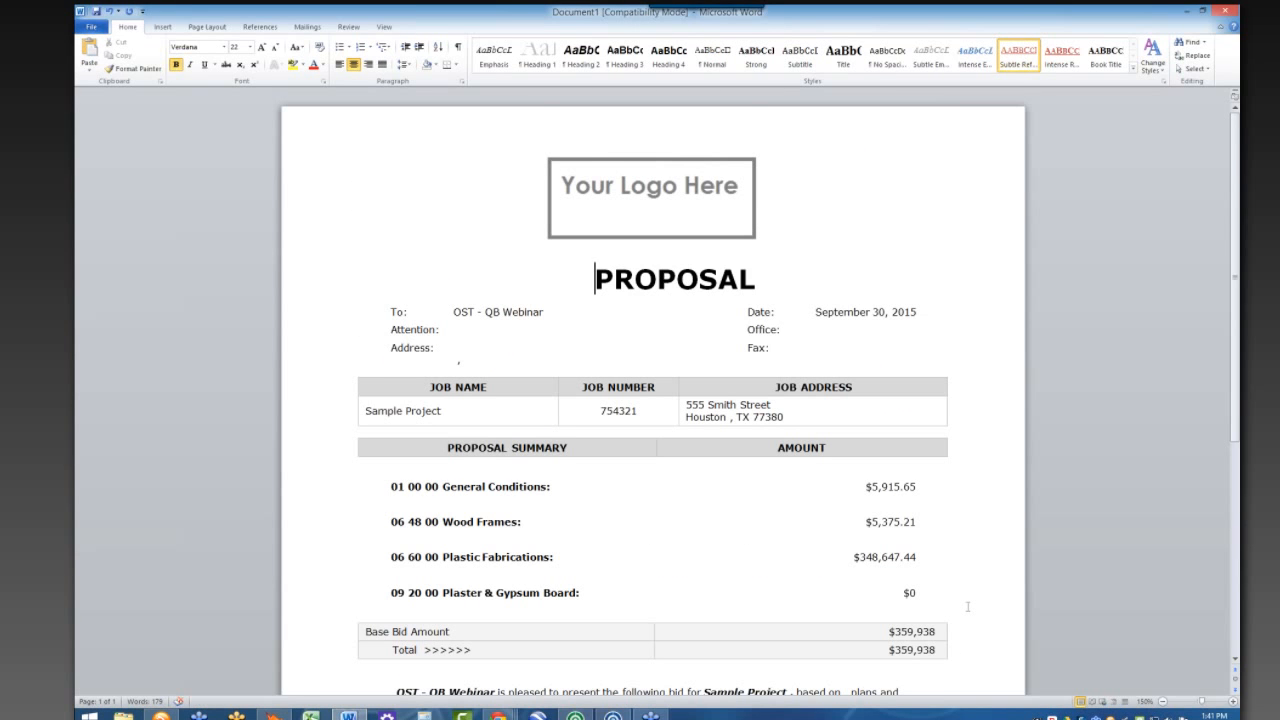
{"action": "scroll", "coordinate": [967, 606], "scroll_direction": "down", "scroll_amount": 1}
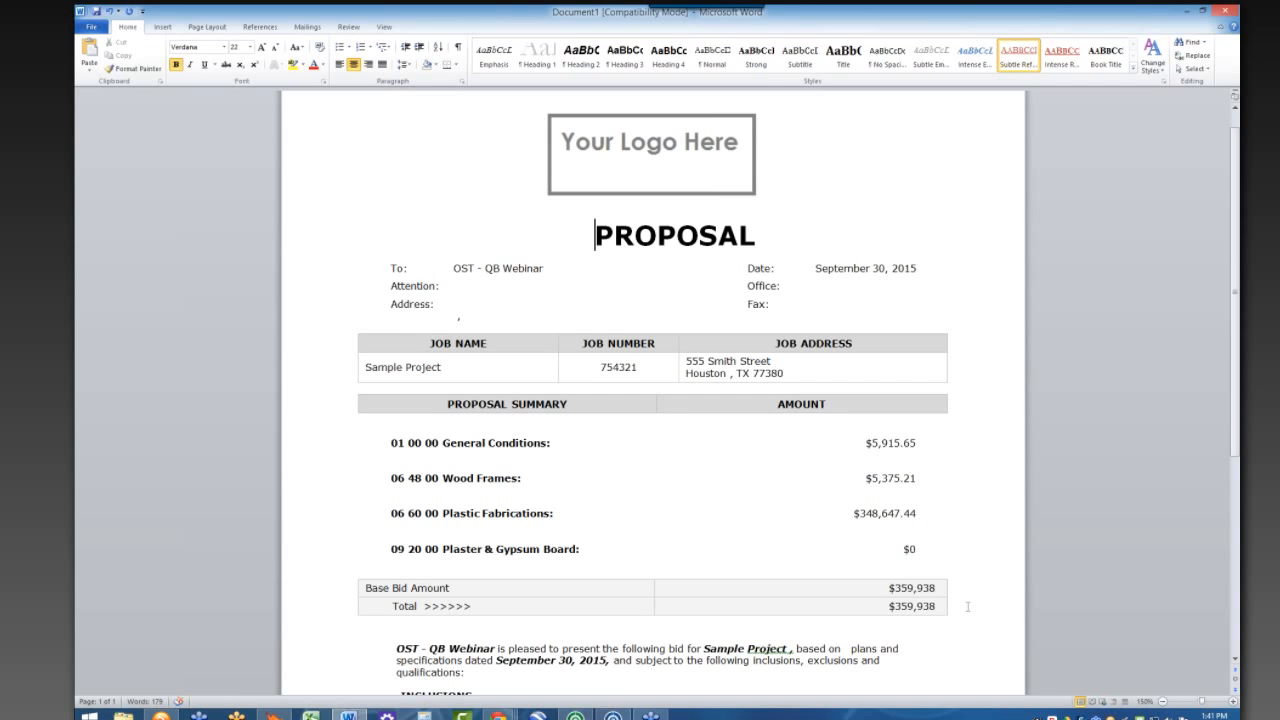
{"action": "scroll", "coordinate": [967, 606], "scroll_direction": "down", "scroll_amount": 3}
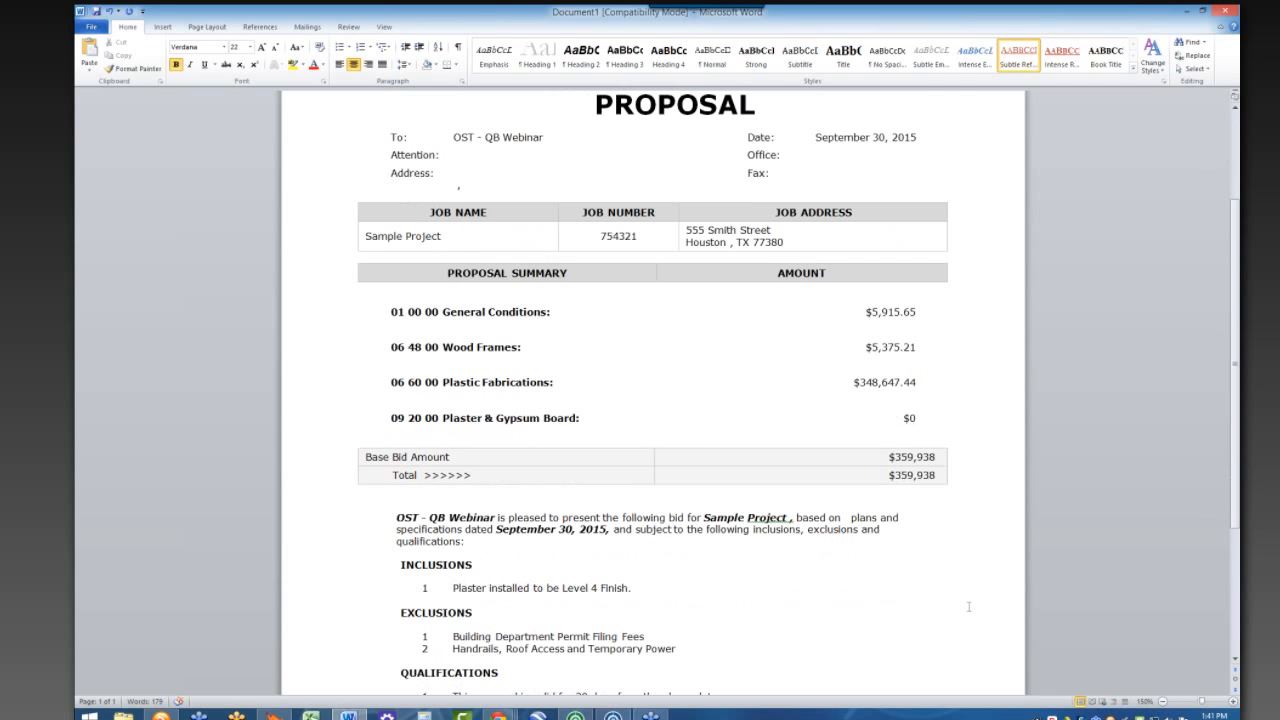
{"action": "scroll", "coordinate": [968, 606], "scroll_direction": "down", "scroll_amount": 4}
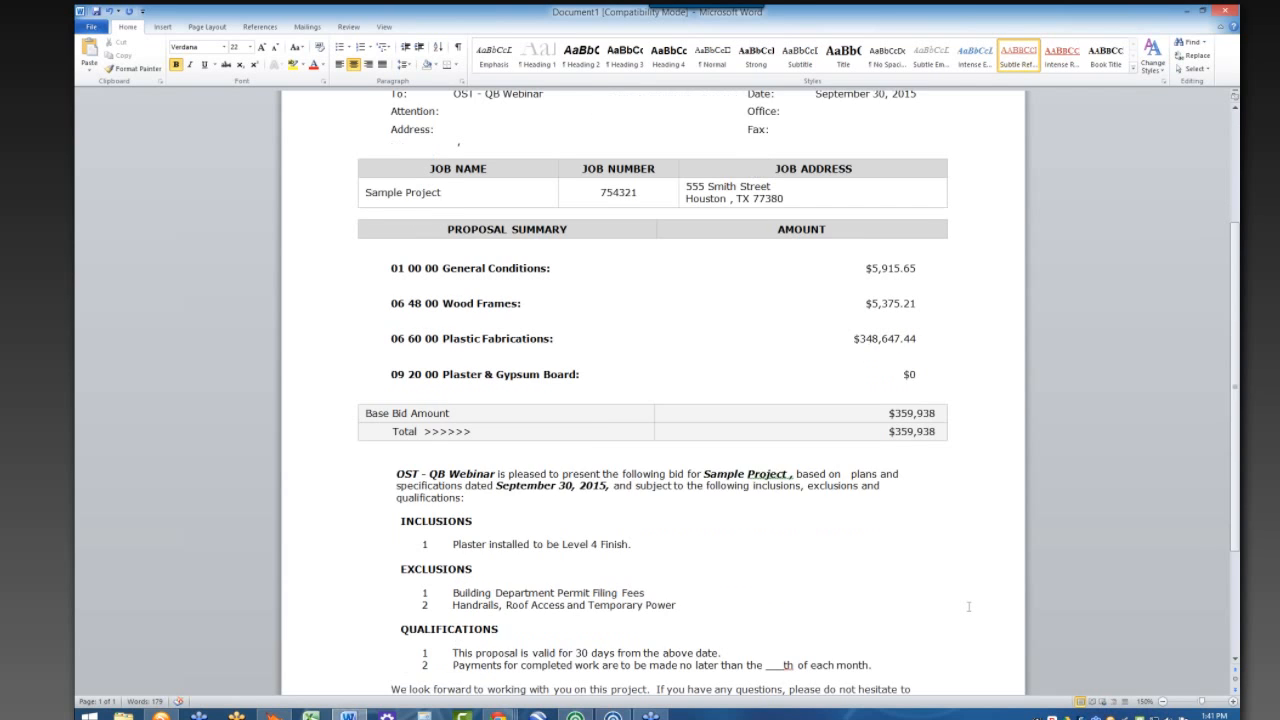
{"action": "scroll", "coordinate": [969, 607], "scroll_direction": "up", "scroll_amount": 8}
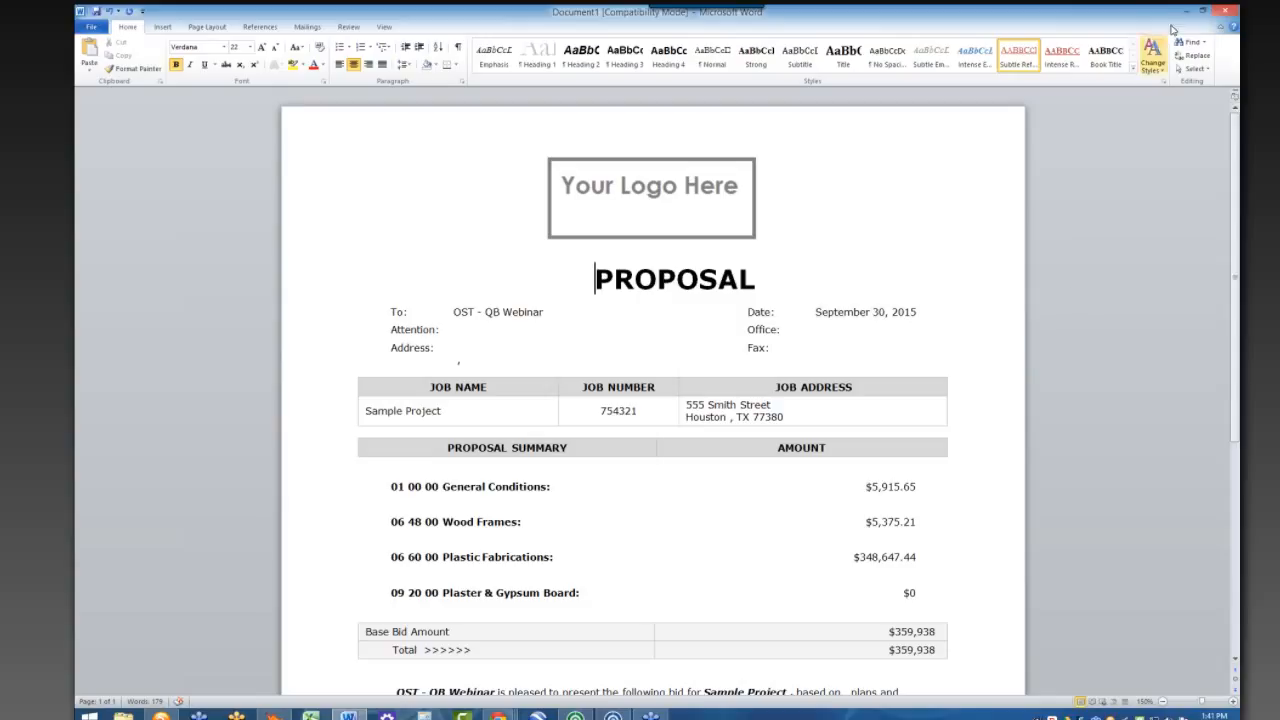
{"action": "left_click", "coordinate": [1224, 13]}
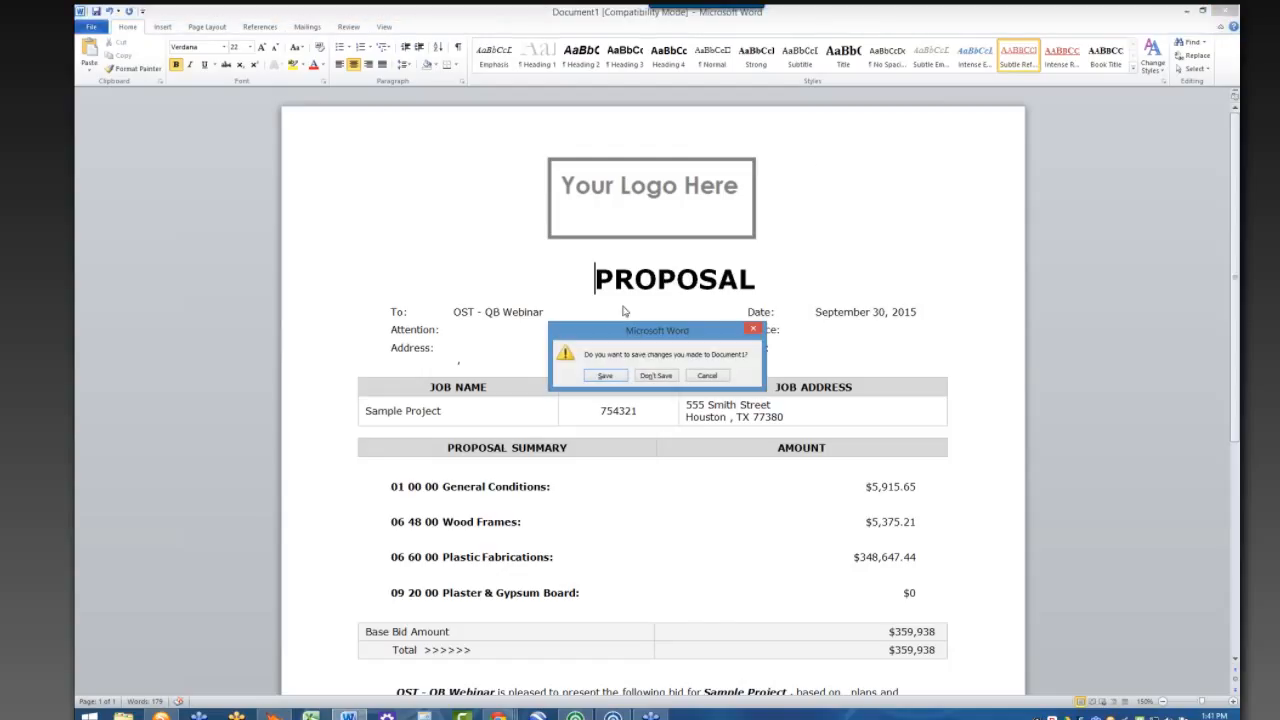
{"action": "left_click", "coordinate": [656, 376]}
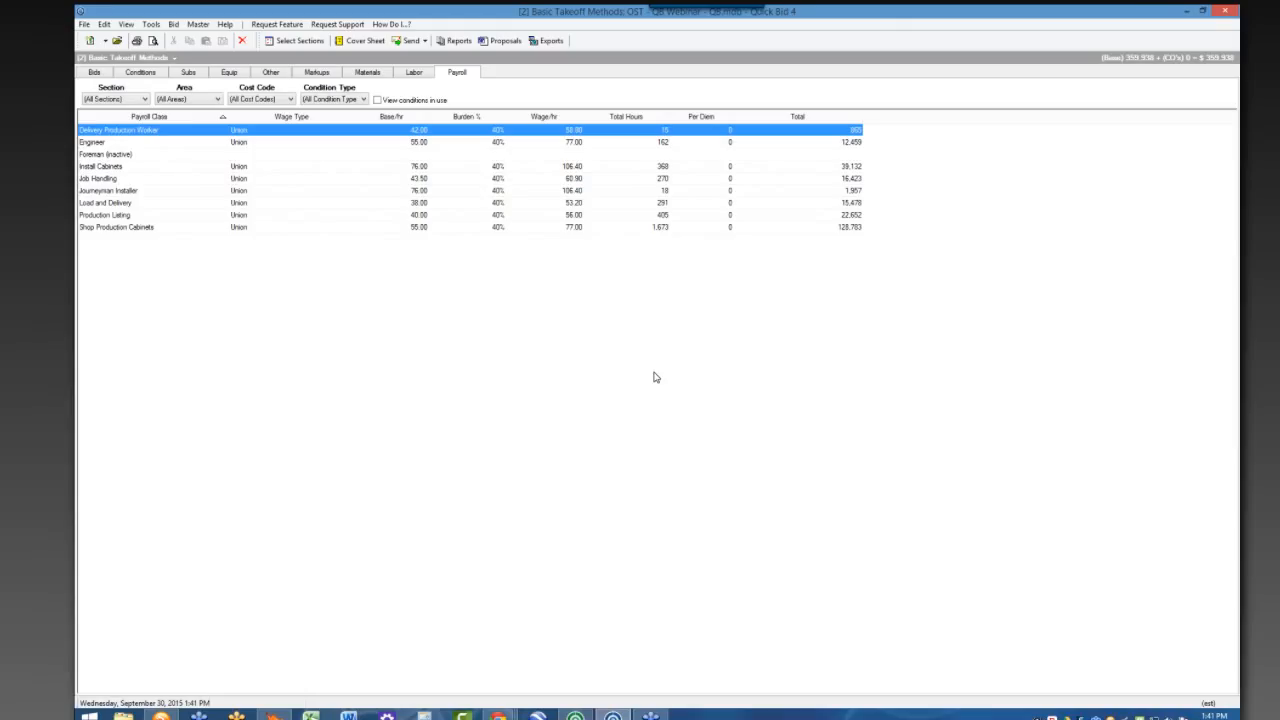
- Open the bid reports, clear all report selections, collapse every report category and go over the four categories
{"action": "left_click", "coordinate": [455, 41]}
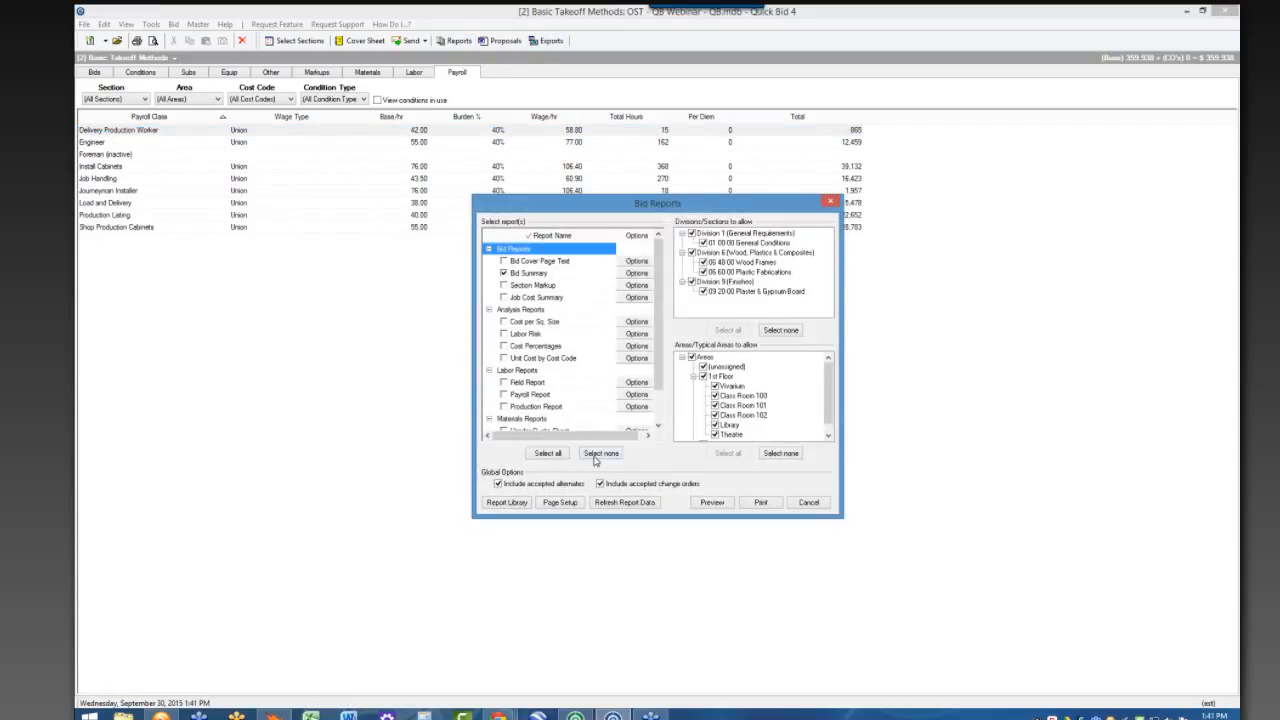
{"action": "left_click", "coordinate": [600, 454]}
{"action": "left_click", "coordinate": [489, 249]}
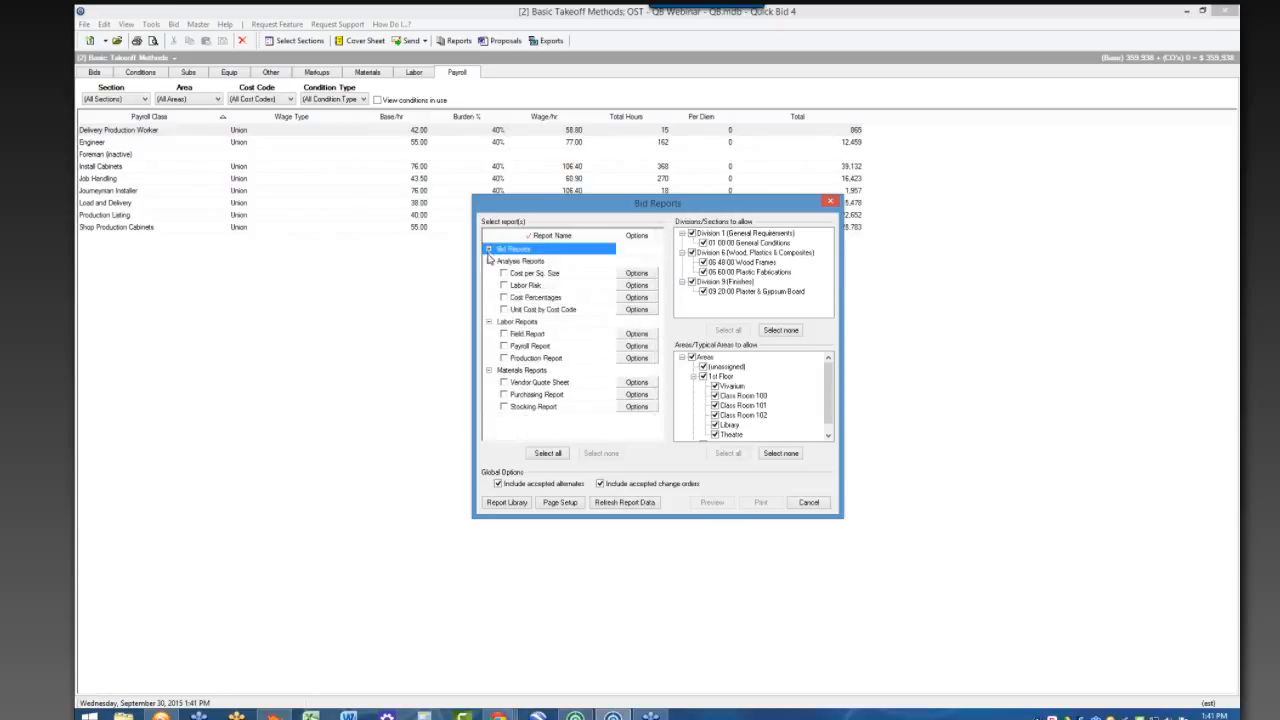
{"action": "left_click", "coordinate": [489, 261]}
{"action": "left_click", "coordinate": [489, 273]}
{"action": "left_click", "coordinate": [489, 285]}
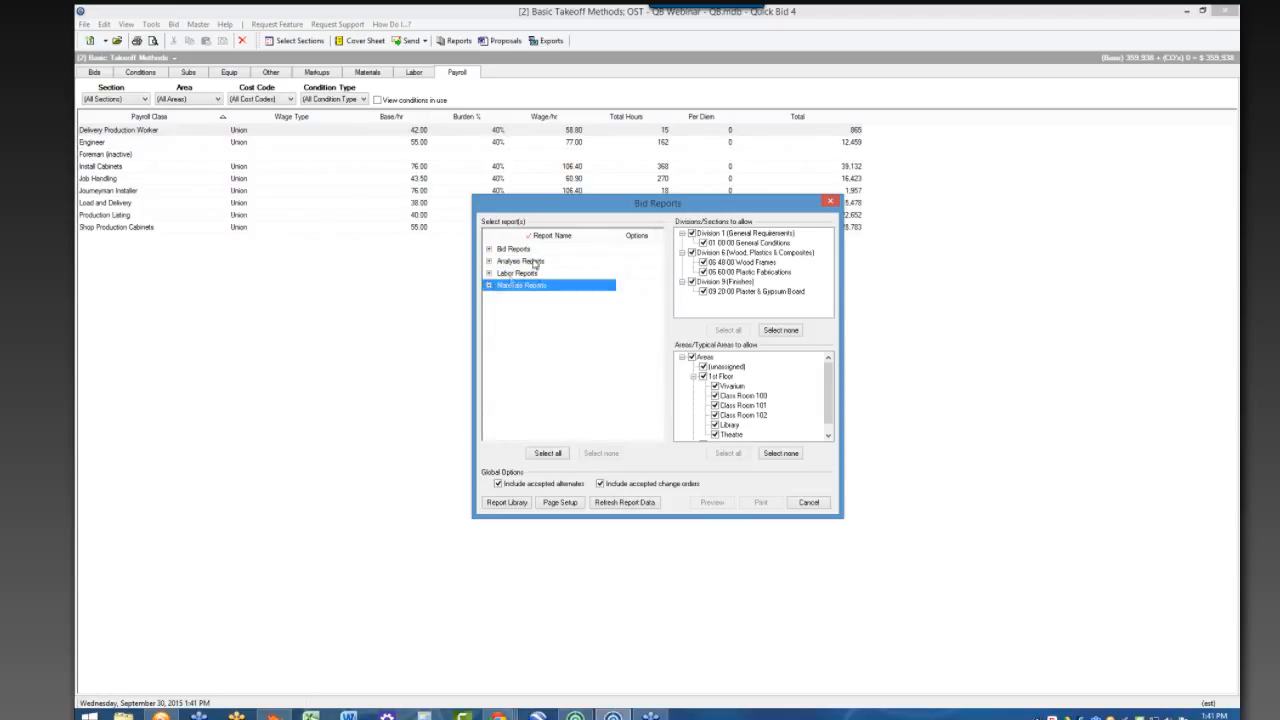
{"action": "left_click", "coordinate": [539, 250]}
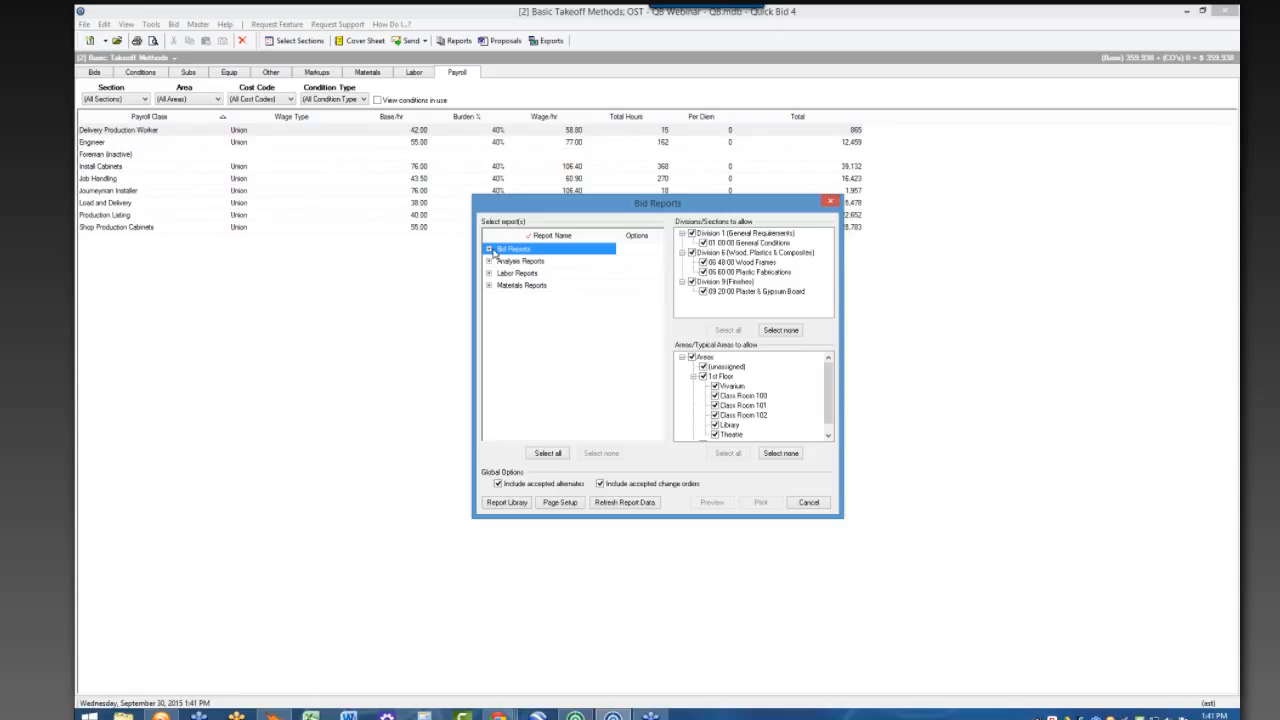
{"action": "left_click", "coordinate": [527, 263]}
{"action": "left_click", "coordinate": [533, 275]}
{"action": "left_click", "coordinate": [537, 287]}
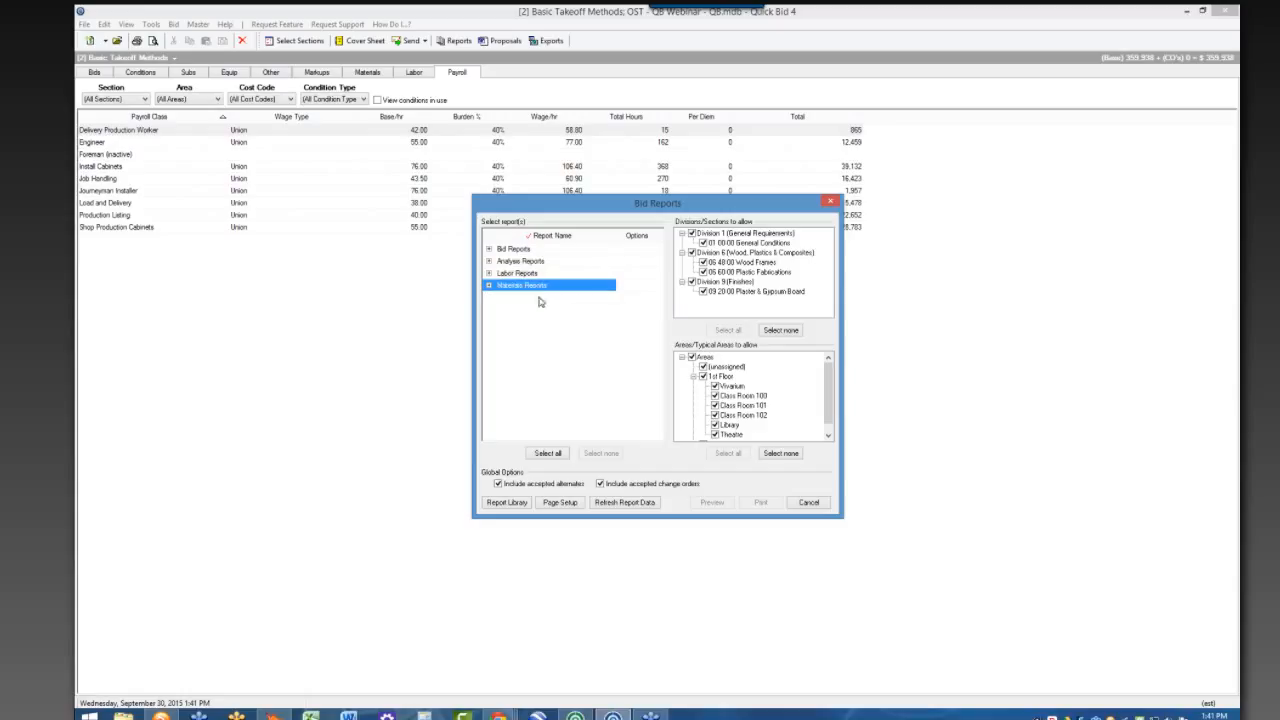
- Expand the Bid Reports category, include the Bid Summary report, and view its options without changing them
{"action": "left_click", "coordinate": [503, 250]}
{"action": "left_click", "coordinate": [489, 249]}
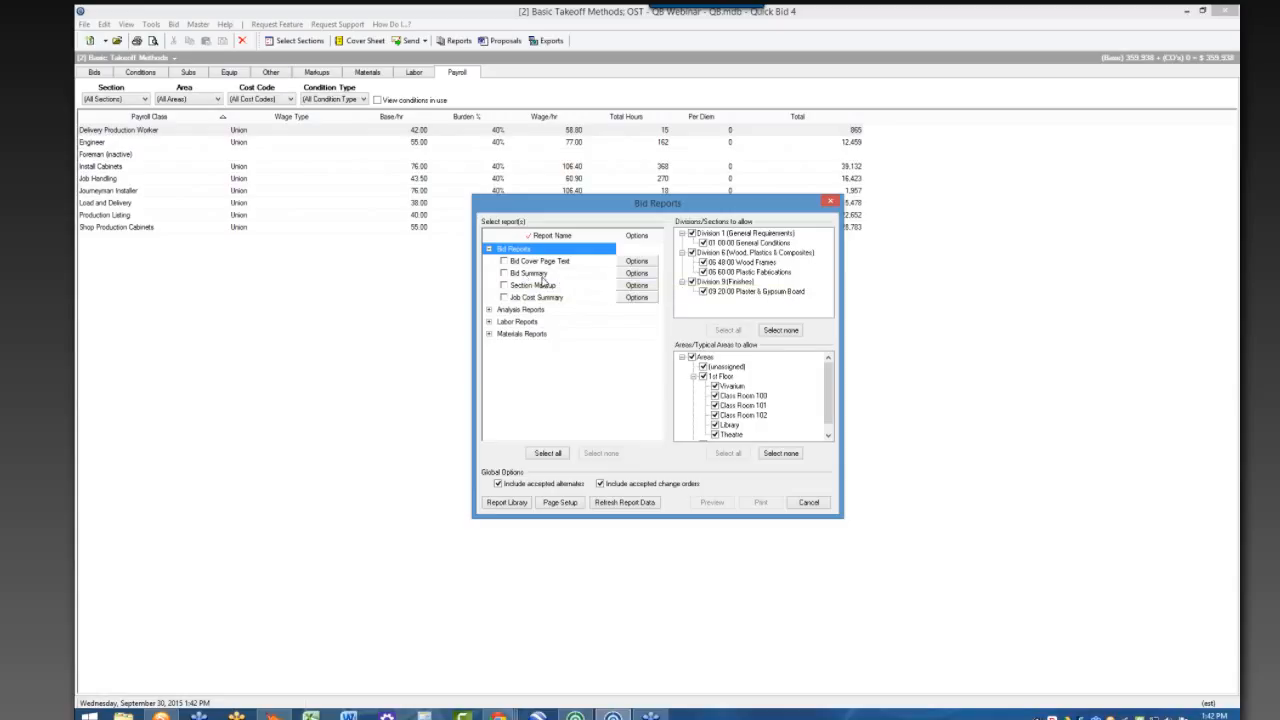
{"action": "left_click", "coordinate": [530, 273]}
{"action": "left_click", "coordinate": [504, 273]}
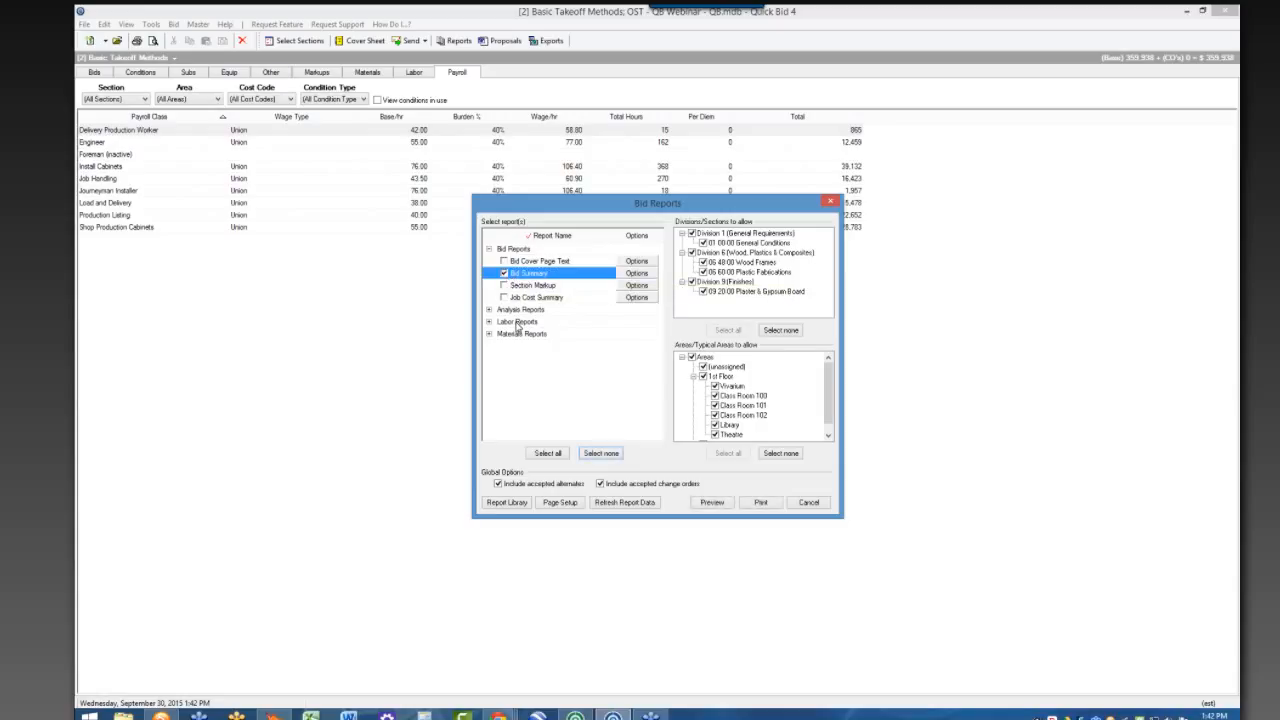
{"action": "left_click", "coordinate": [645, 274]}
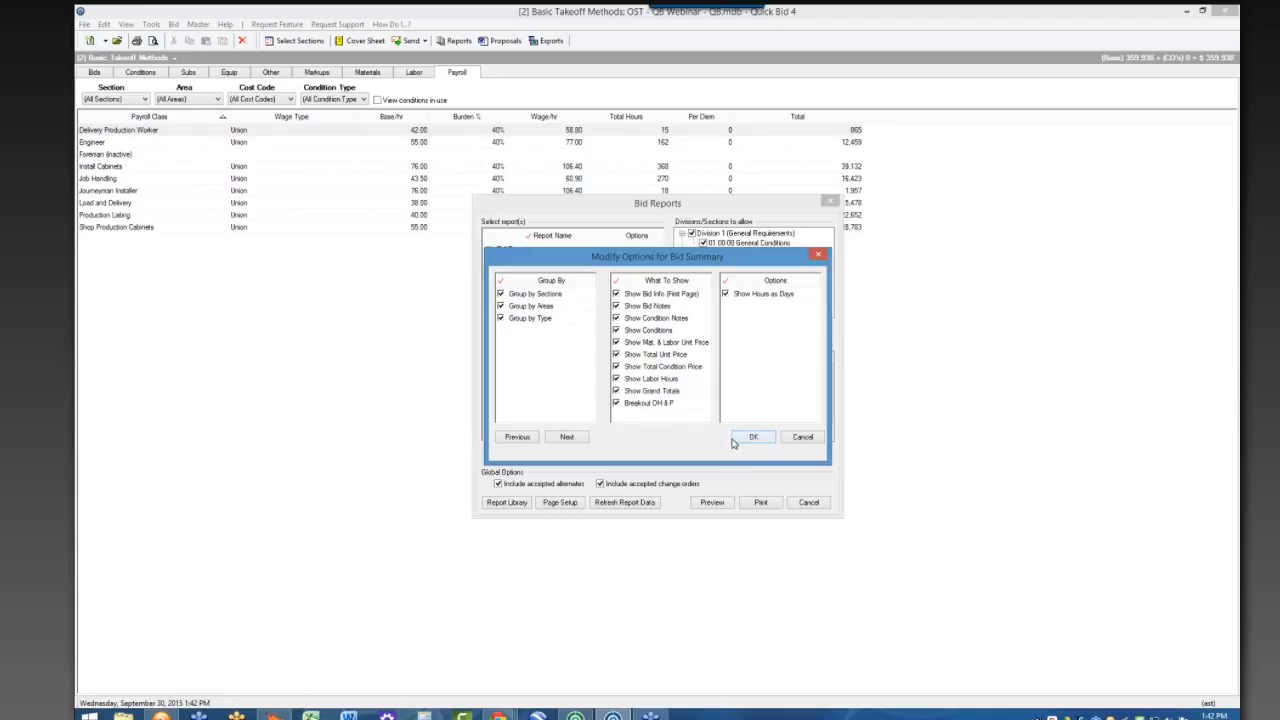
{"action": "left_click", "coordinate": [802, 437]}
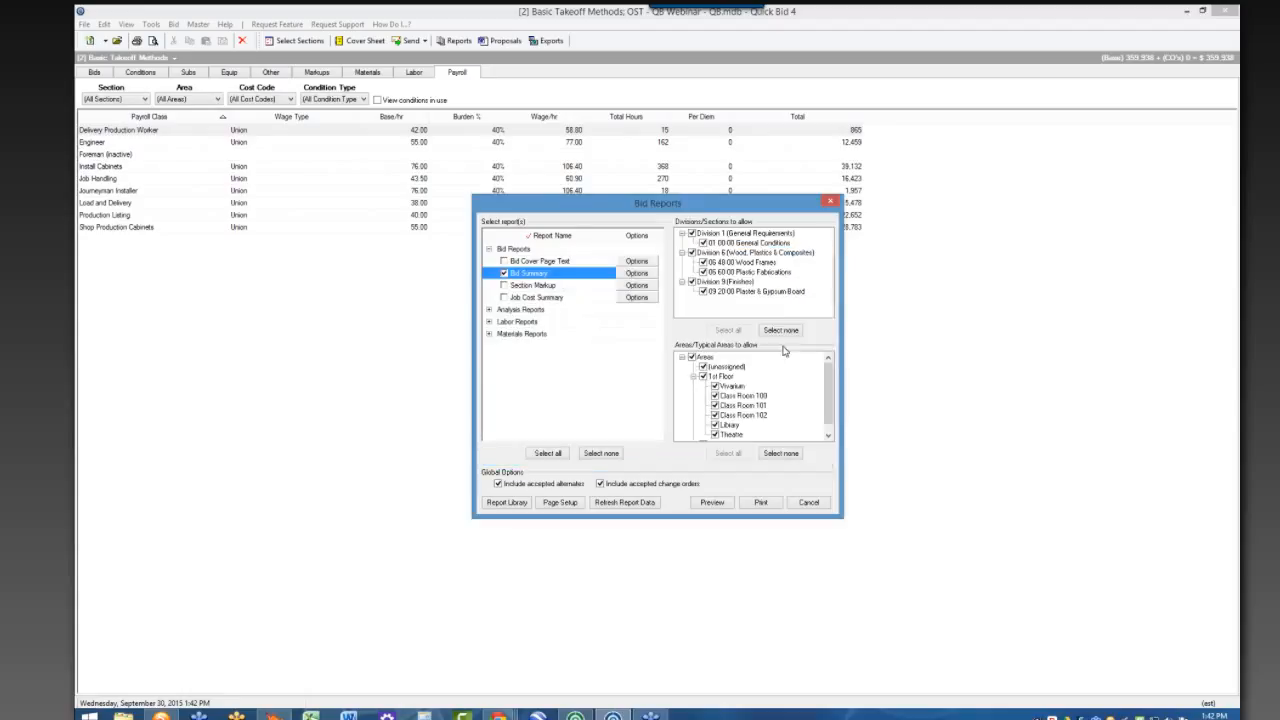
- Try limiting the Bid Summary to the Wood Frames section of Division 6, and reselect all divisions and sections
{"action": "left_click", "coordinate": [779, 331]}
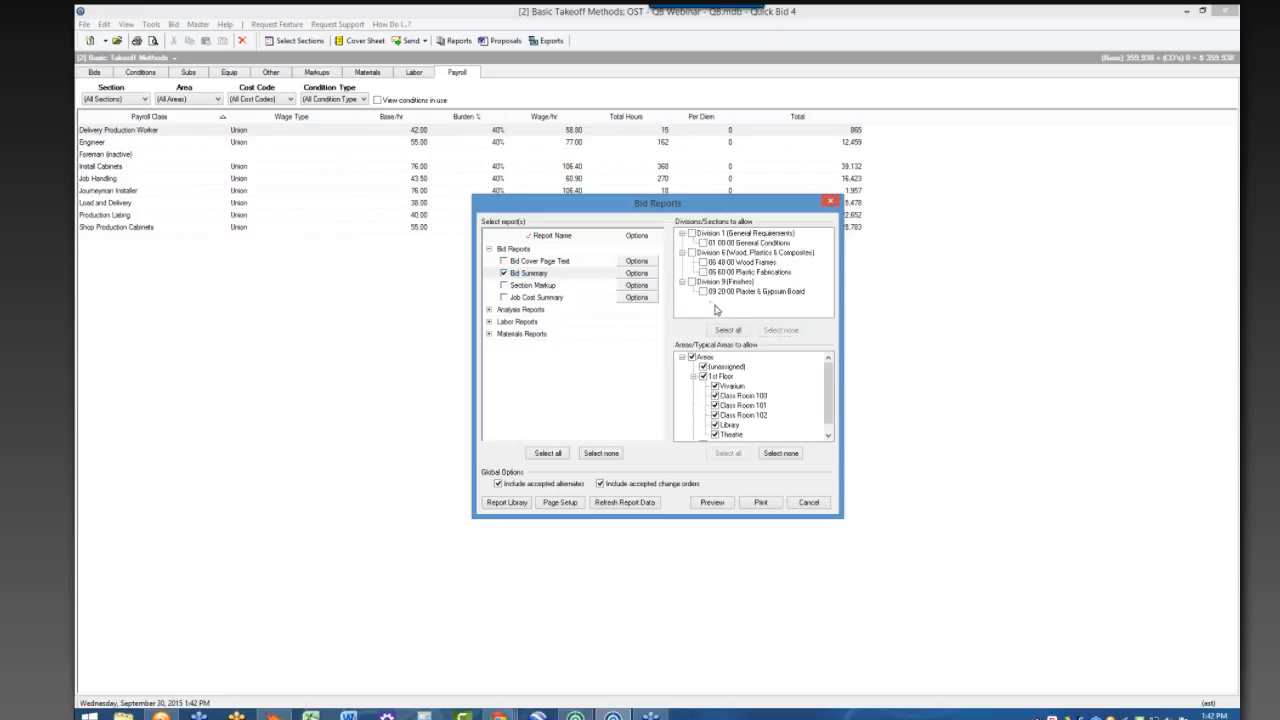
{"action": "left_click", "coordinate": [691, 253]}
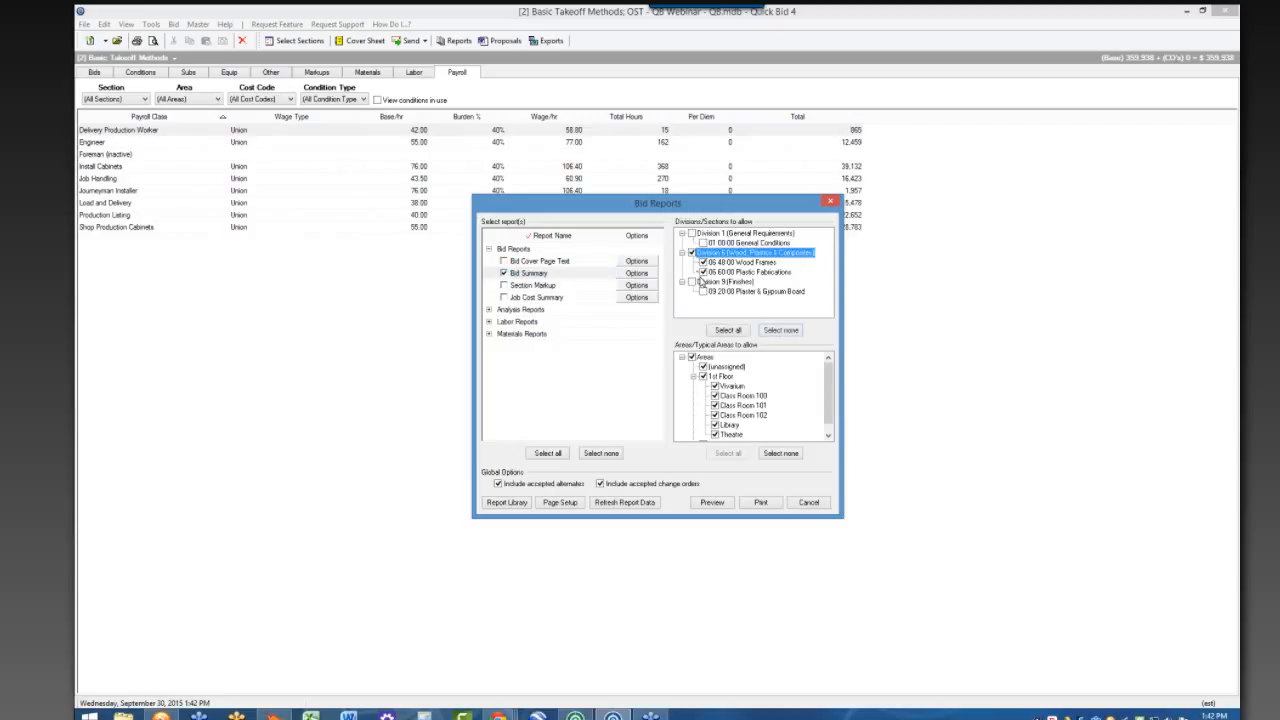
{"action": "left_click", "coordinate": [703, 272]}
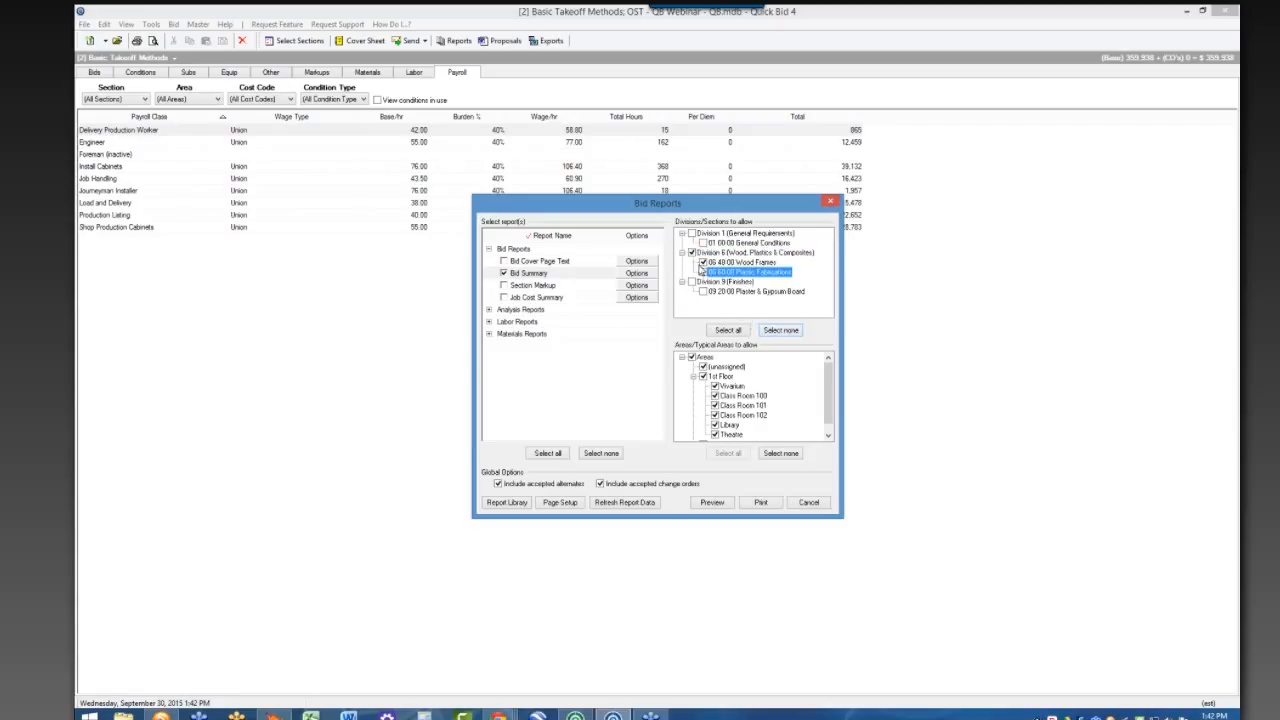
{"action": "left_click", "coordinate": [729, 331]}
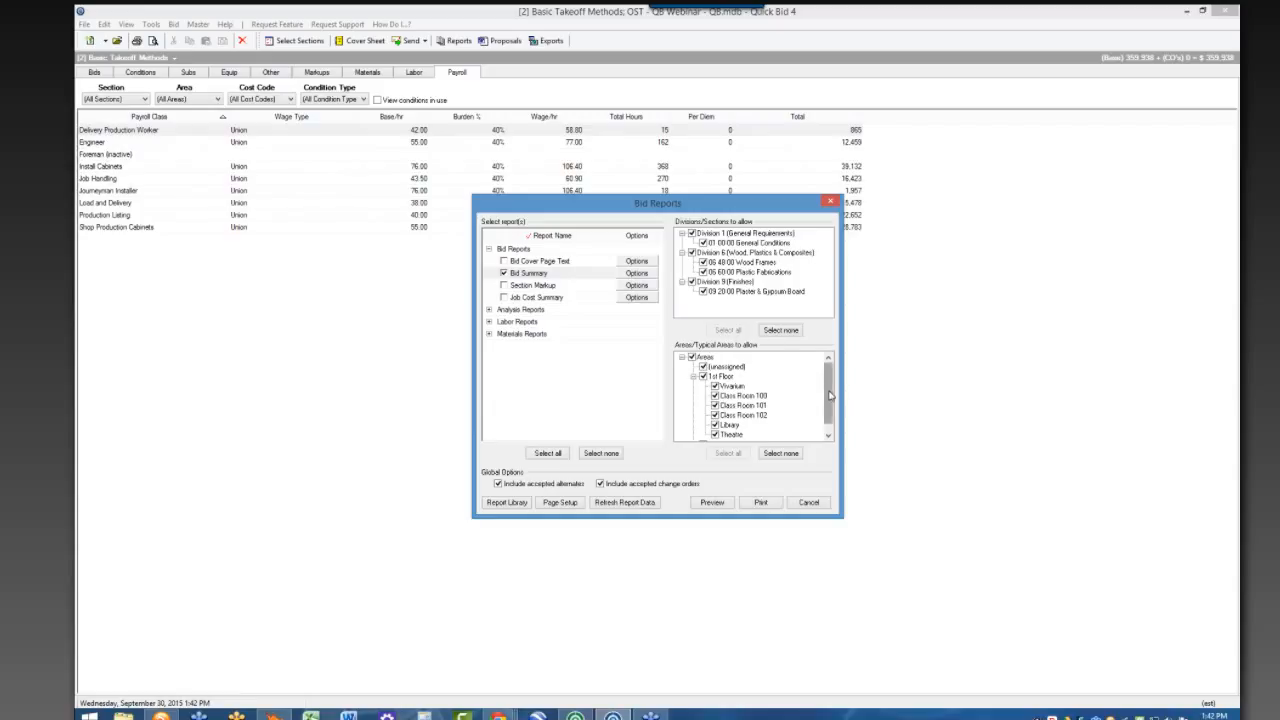
- Try limiting the Bid Summary to Class Room 100 on the 1st Floor
{"action": "mouse_move", "coordinate": [829, 389]}
{"action": "left_mouse_down"}
{"action": "mouse_move", "coordinate": [829, 400]}
{"action": "mouse_move", "coordinate": [829, 386]}
{"action": "left_mouse_up"}
{"action": "left_click", "coordinate": [781, 453]}
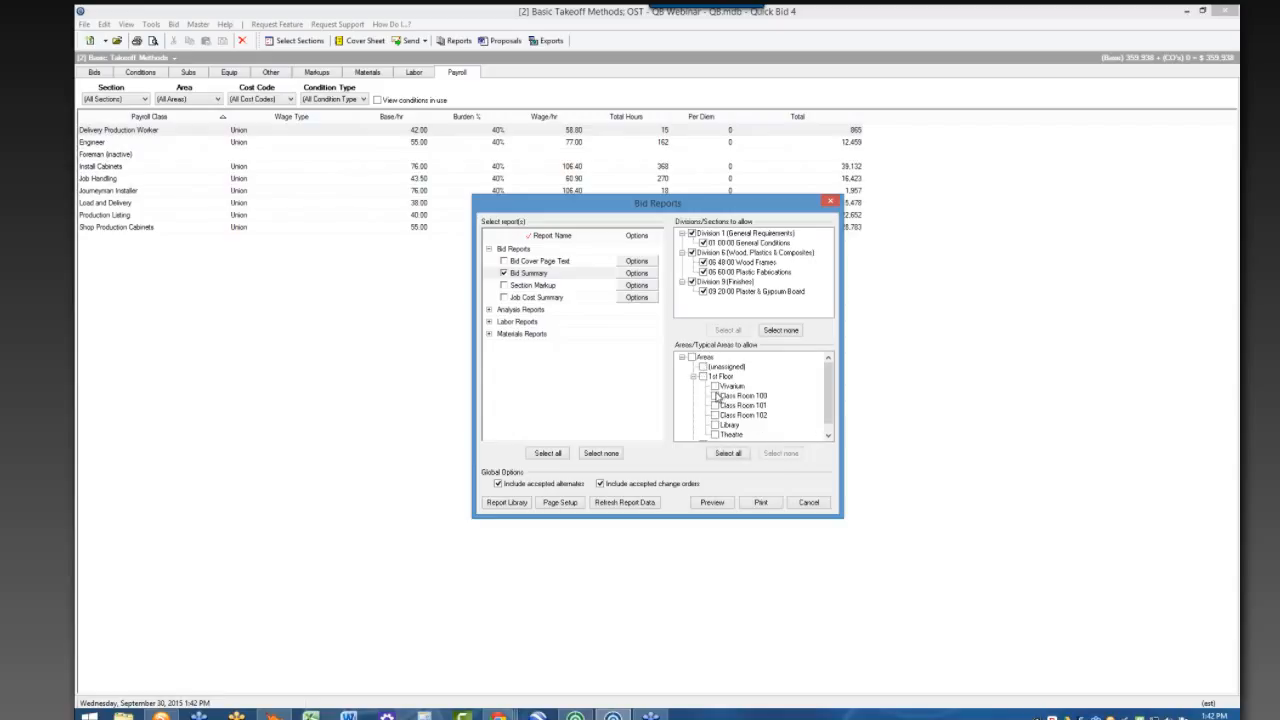
{"action": "left_click", "coordinate": [714, 396]}
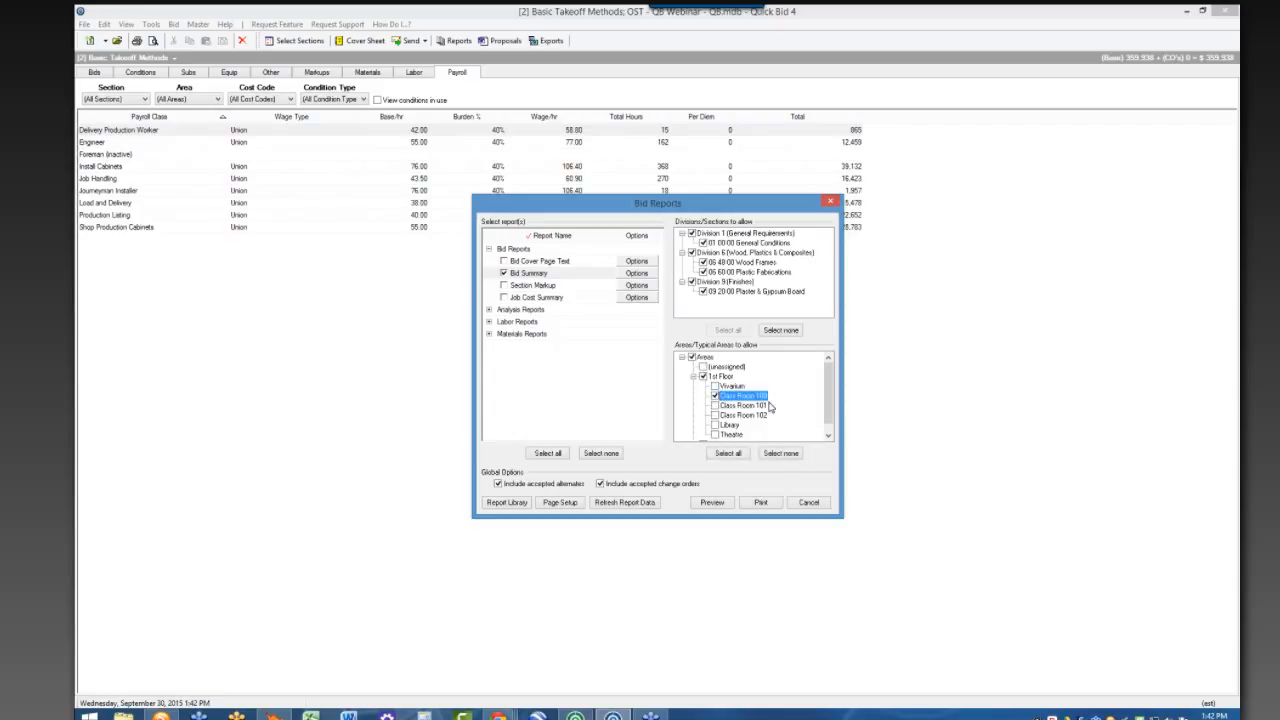
- Restrict the report to Division 6 with its Wood Frames and Plastic Fabrications sections, and allow all areas
{"action": "left_click", "coordinate": [782, 331]}
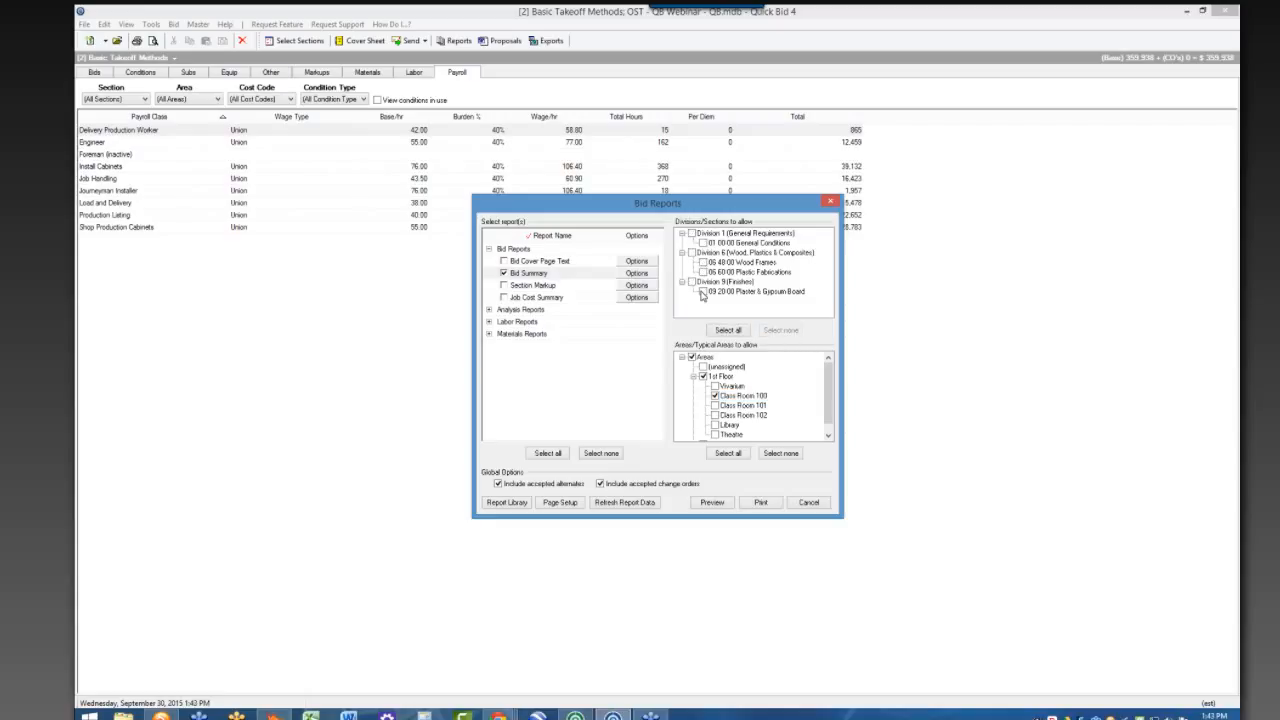
{"action": "left_click", "coordinate": [692, 253]}
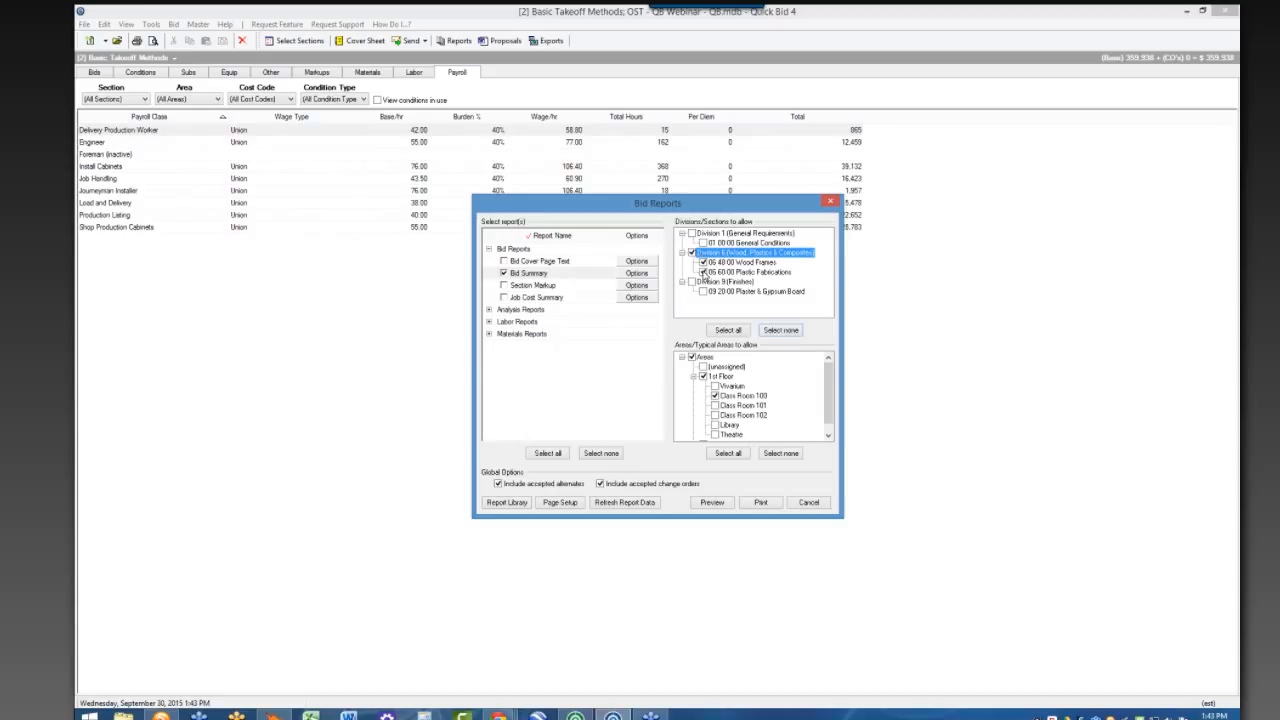
{"action": "left_click", "coordinate": [704, 272]}
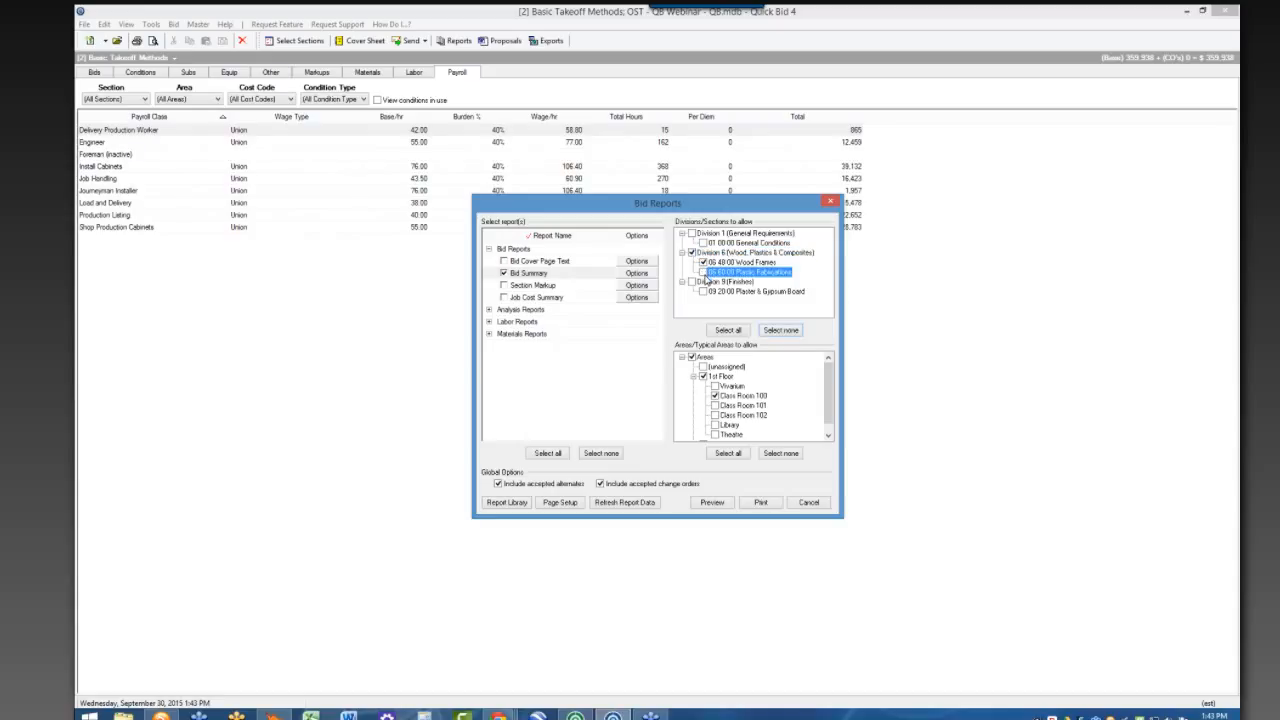
{"action": "left_click", "coordinate": [704, 272]}
{"action": "left_click", "coordinate": [739, 455]}
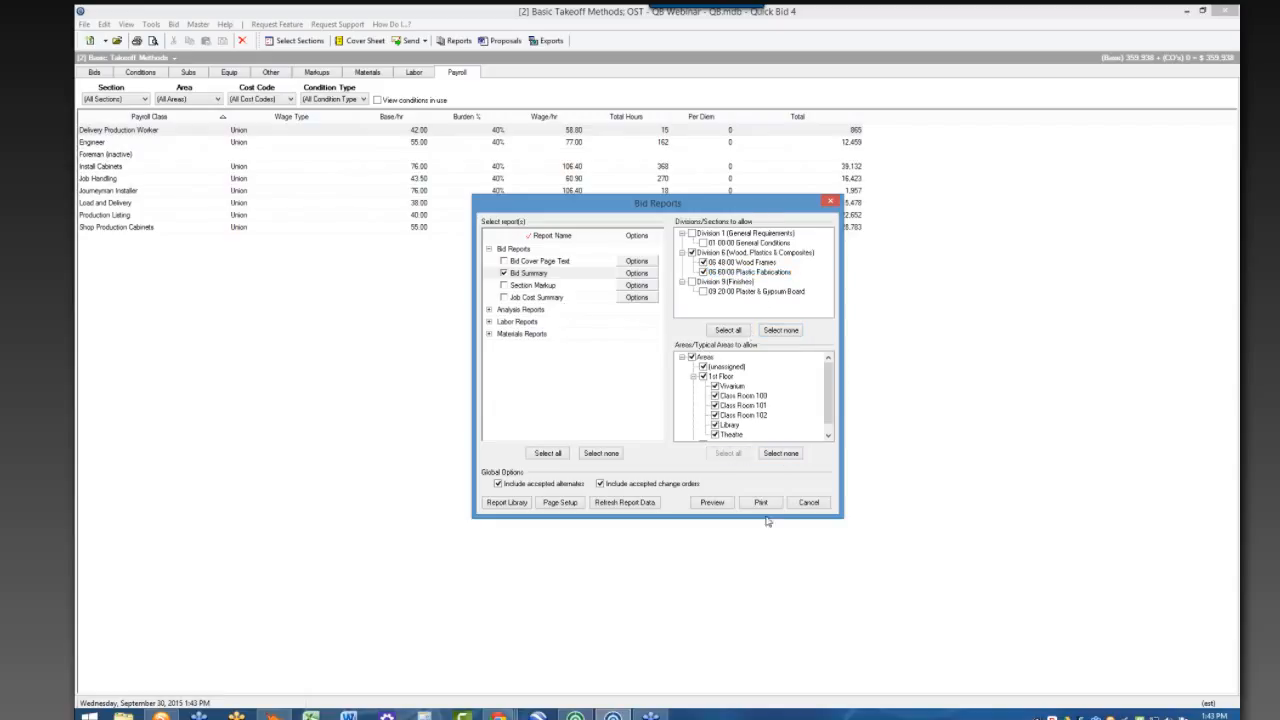
- Preview the filtered Bid Summary, and close both the preview and the bid reports
{"action": "left_click", "coordinate": [716, 503]}
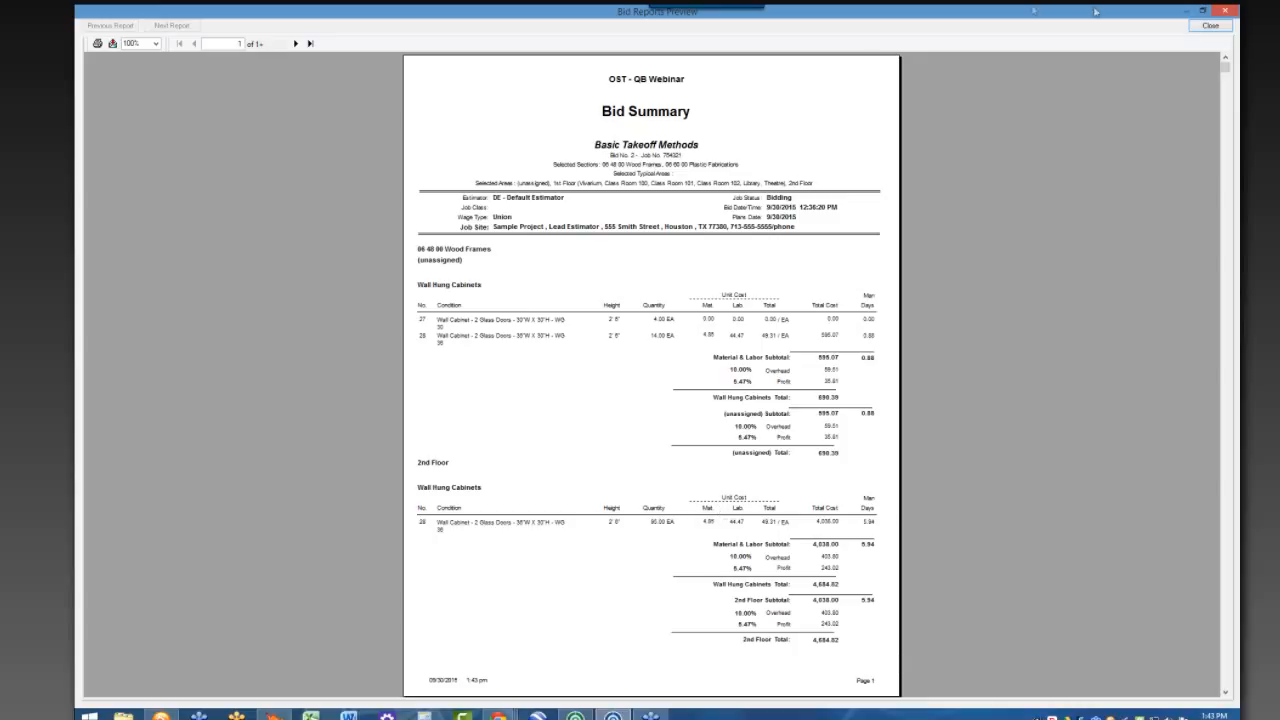
{"action": "left_click", "coordinate": [1224, 14]}
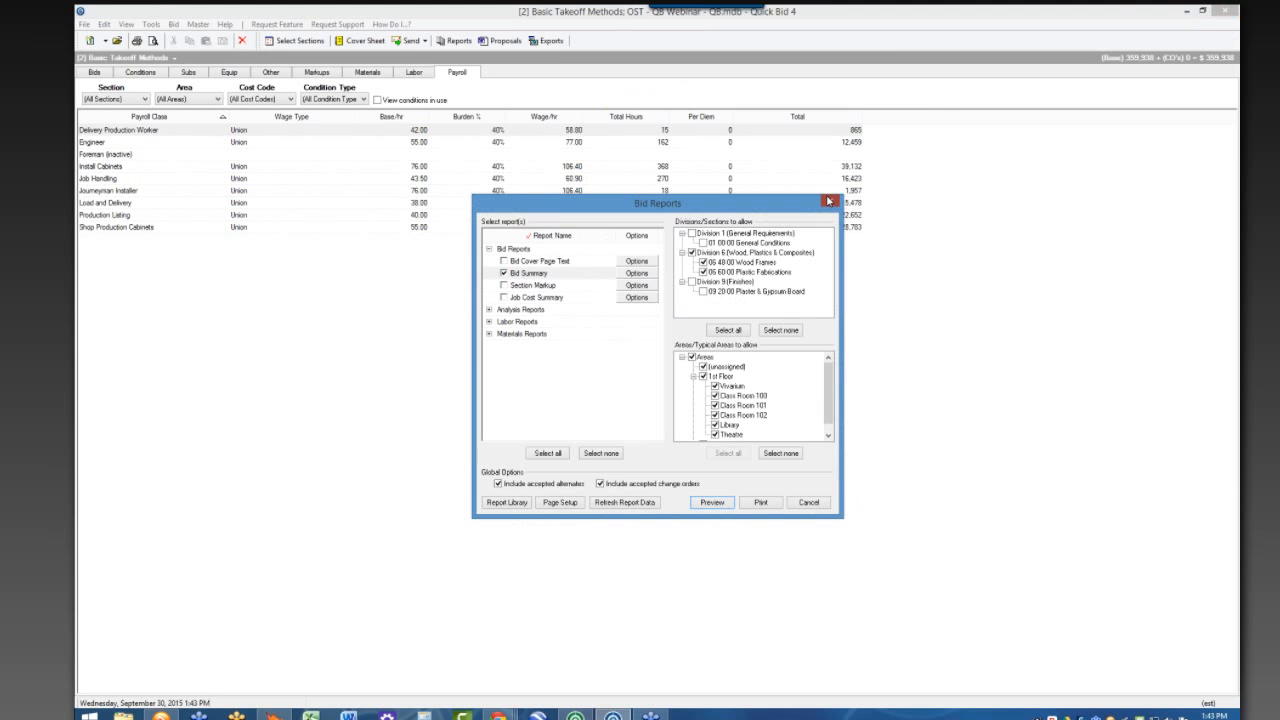
{"action": "left_click", "coordinate": [832, 200]}
- Open the bid exports, view the export formats offered for the Job Budget File, and close everything without exporting
{"action": "left_click", "coordinate": [550, 42]}
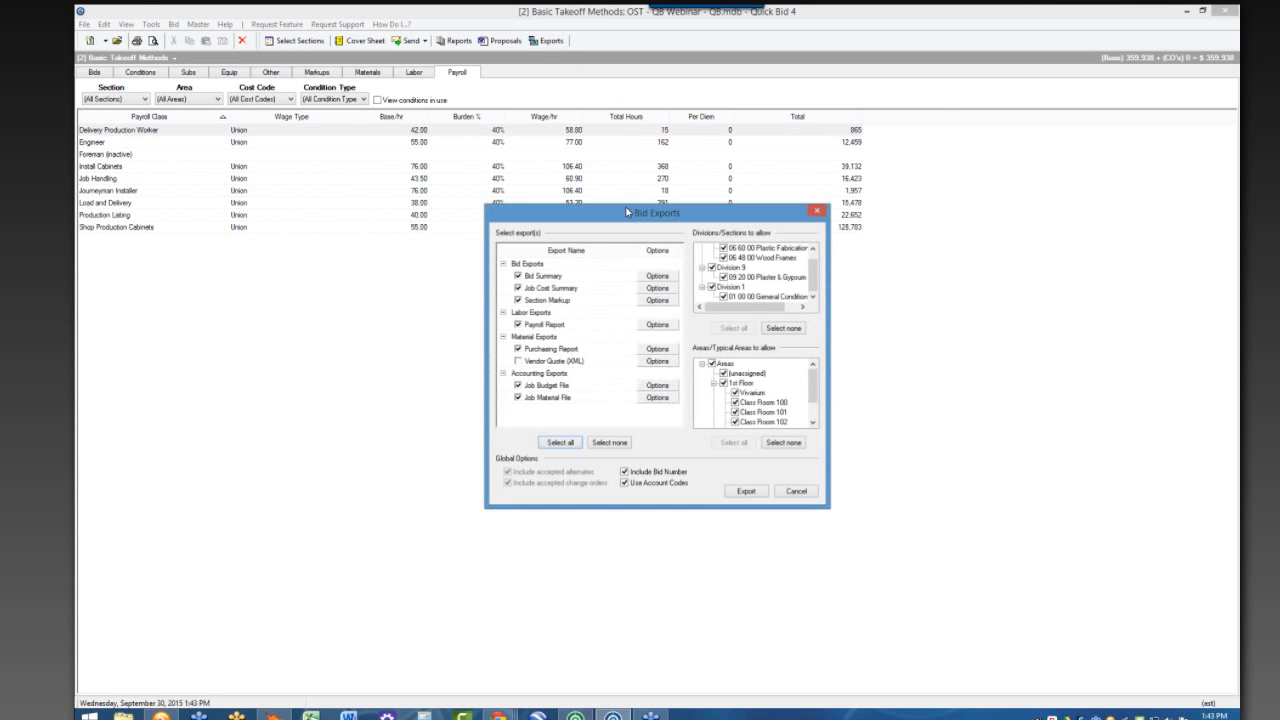
{"action": "left_click", "coordinate": [591, 388]}
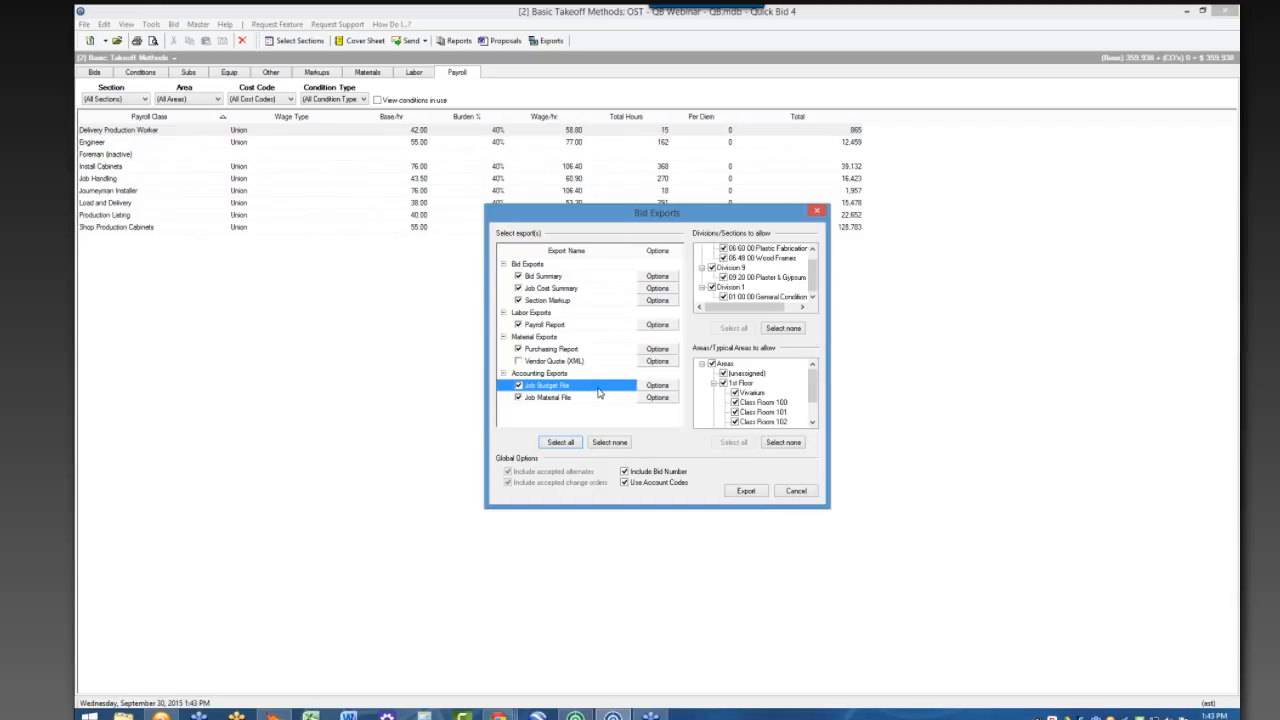
{"action": "left_click", "coordinate": [657, 385]}
{"action": "left_click", "coordinate": [699, 379]}
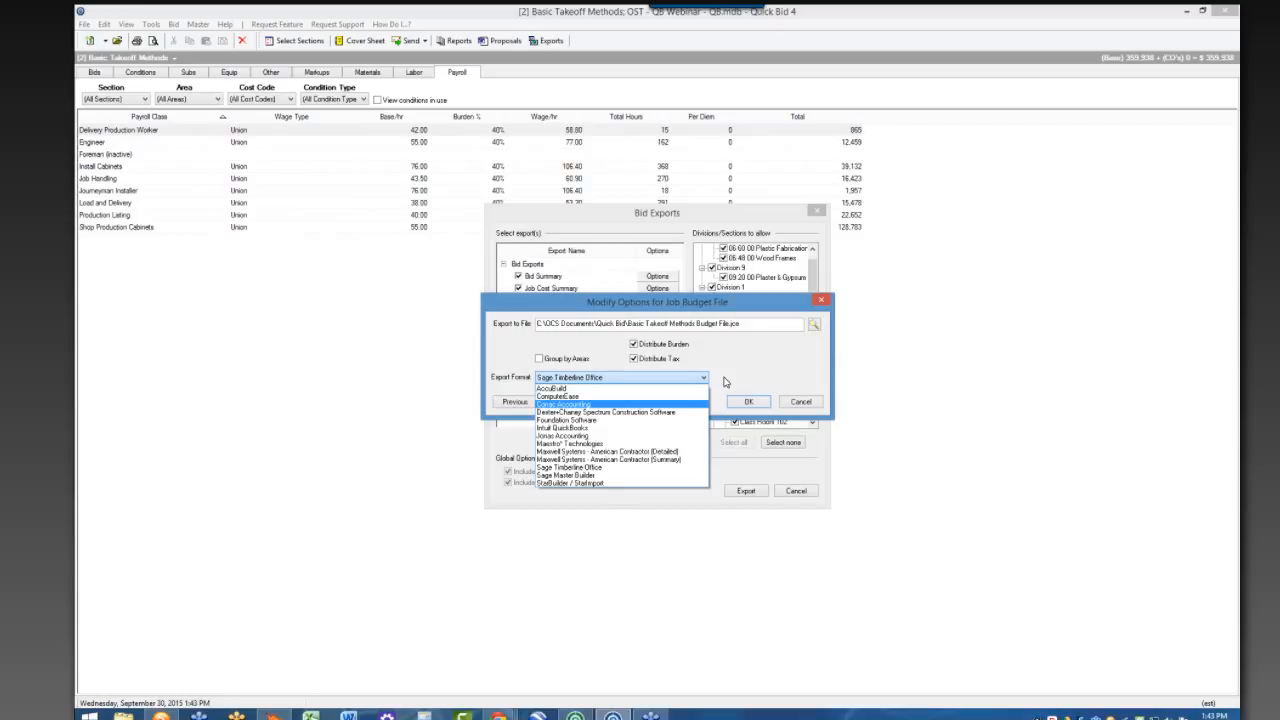
{"action": "left_click", "coordinate": [725, 382]}
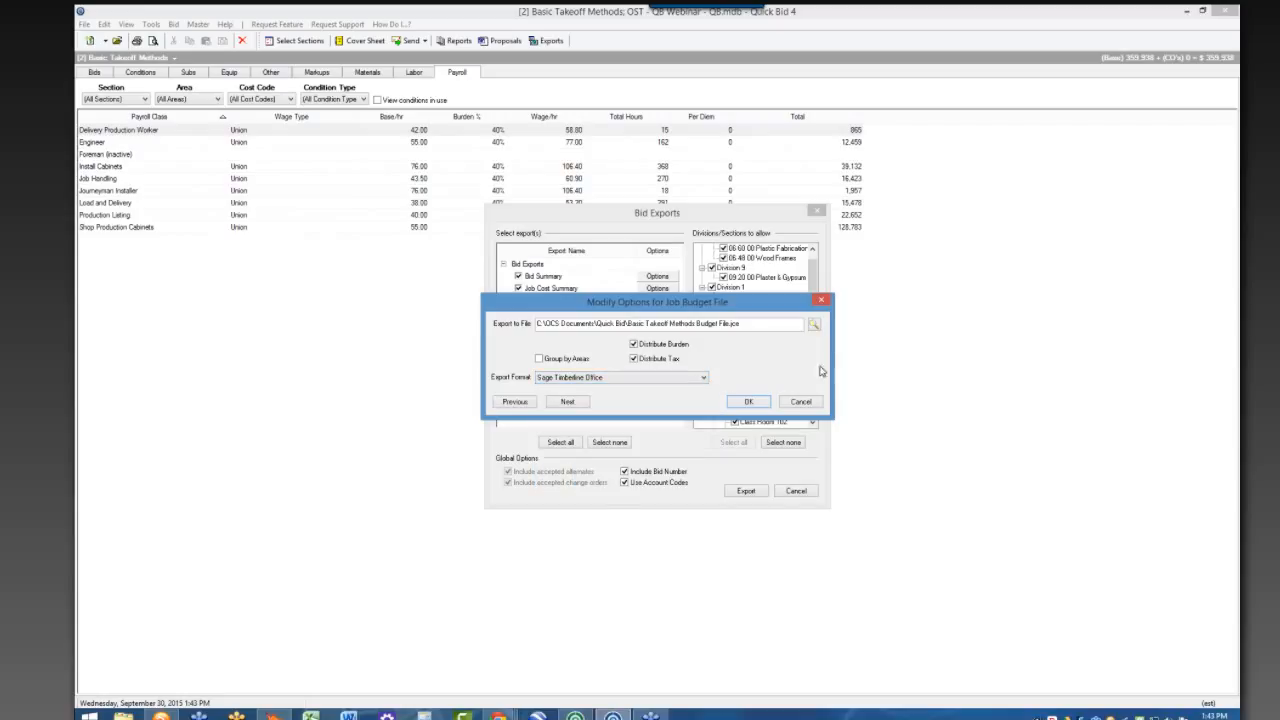
{"action": "left_click", "coordinate": [820, 299]}
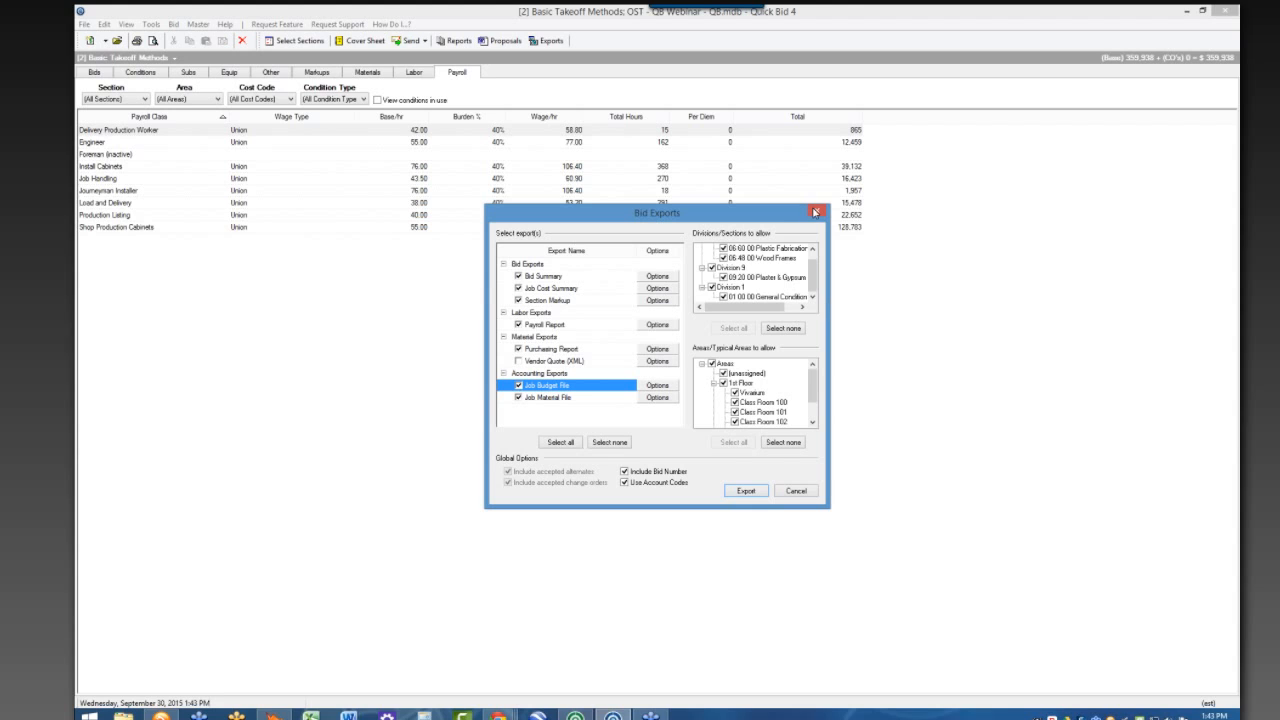
{"action": "left_click", "coordinate": [817, 211]}
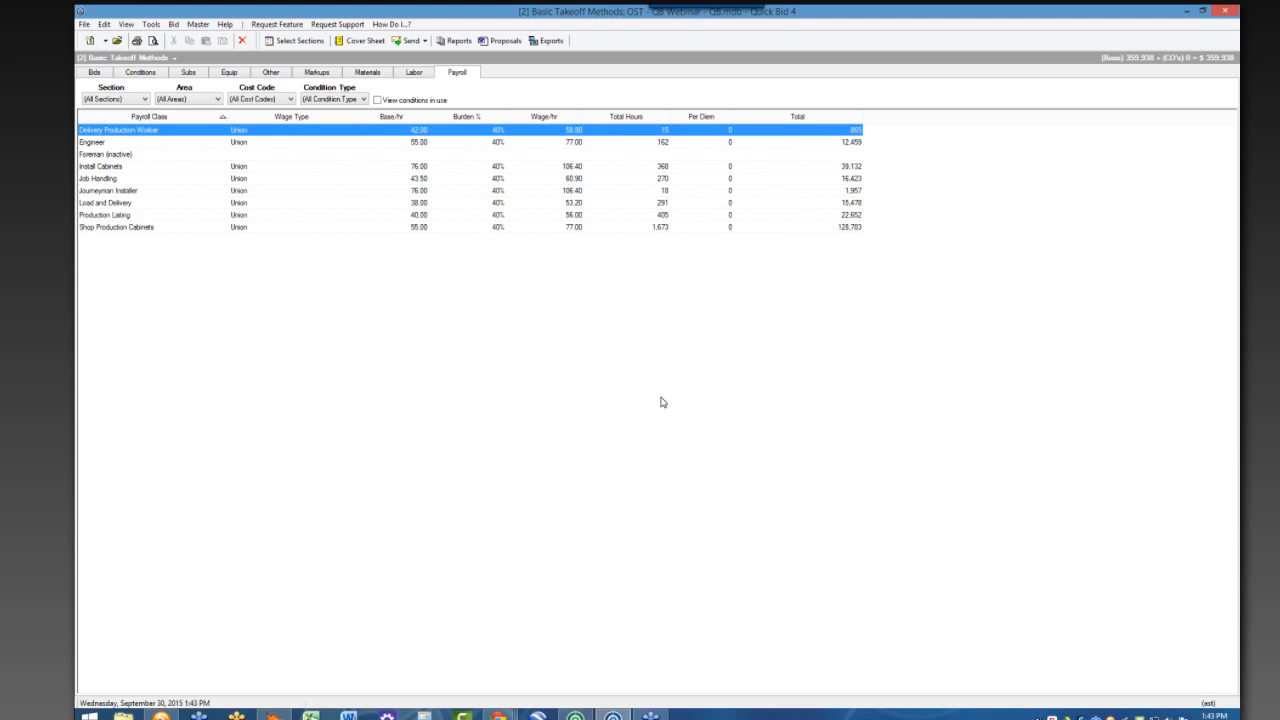
- Show the bid's conditions and reduce the Quick Bid window so the On-Screen Takeoff plan is accessible beneath it
{"action": "left_click", "coordinate": [144, 74]}
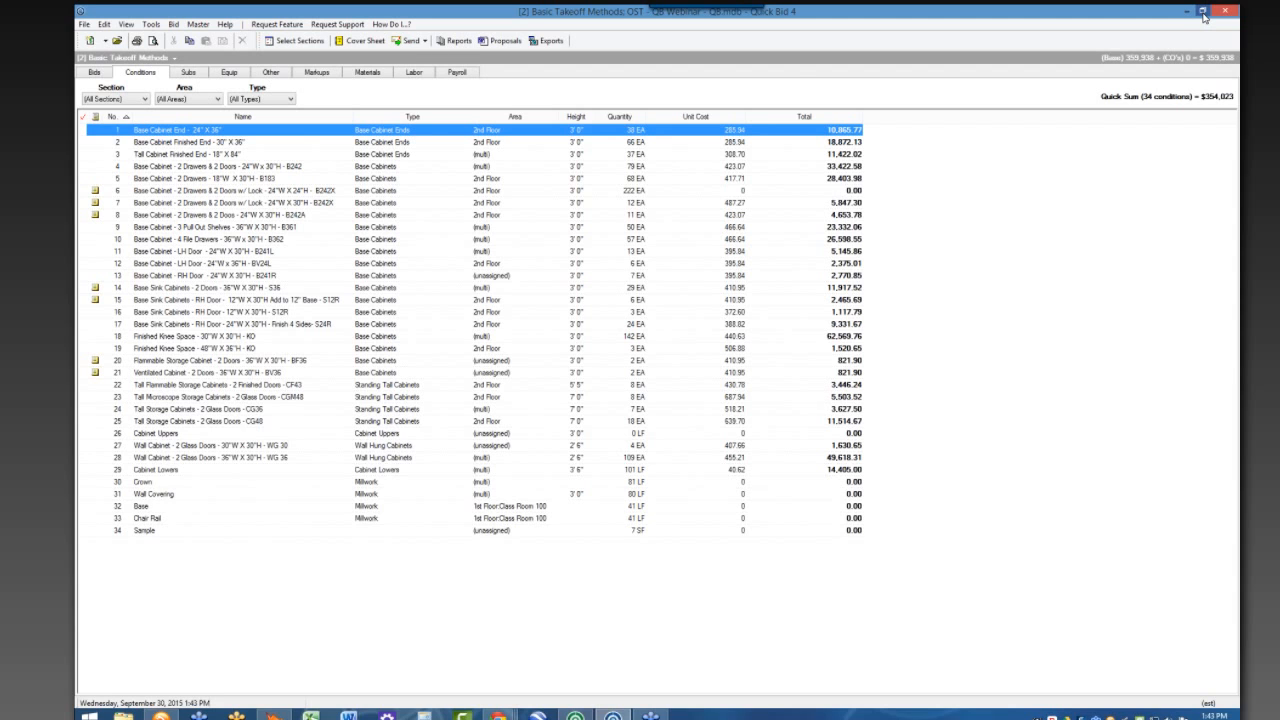
{"action": "left_click", "coordinate": [1203, 12]}
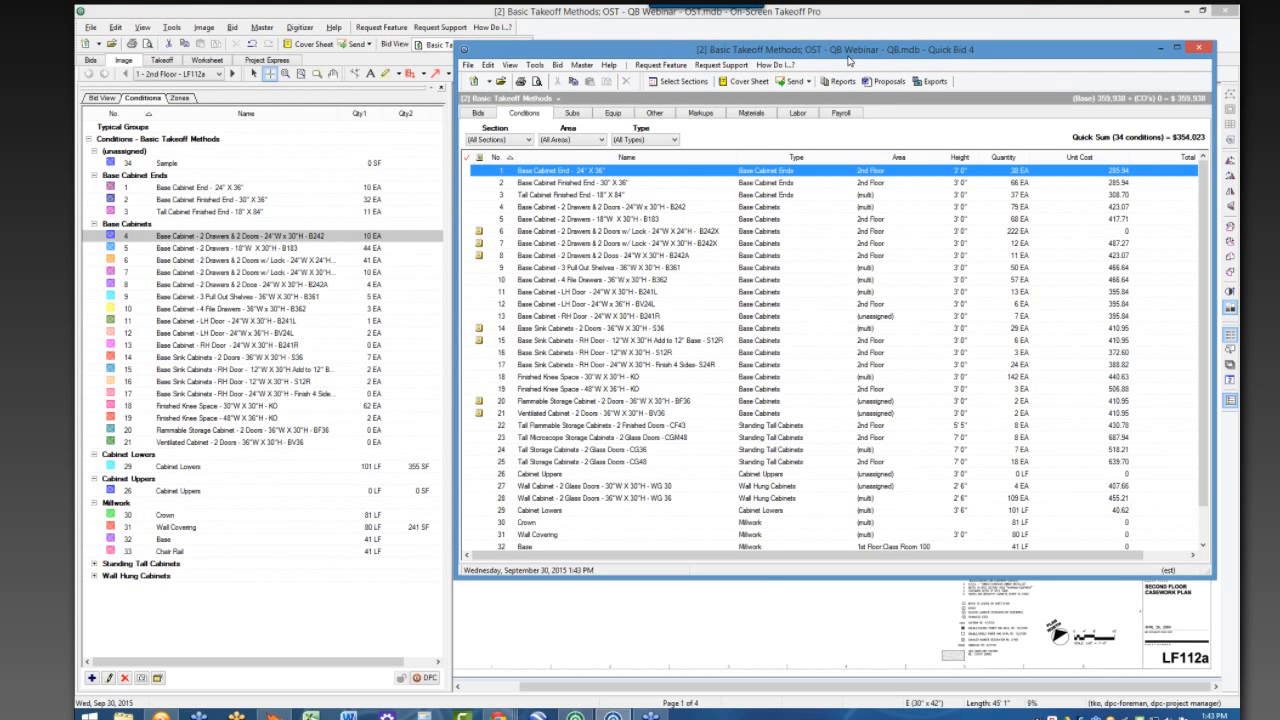
{"action": "mouse_move", "coordinate": [849, 62]}
{"action": "left_mouse_down"}
{"action": "mouse_move", "coordinate": [855, 104]}
{"action": "mouse_move", "coordinate": [855, 84]}
{"action": "left_mouse_up"}
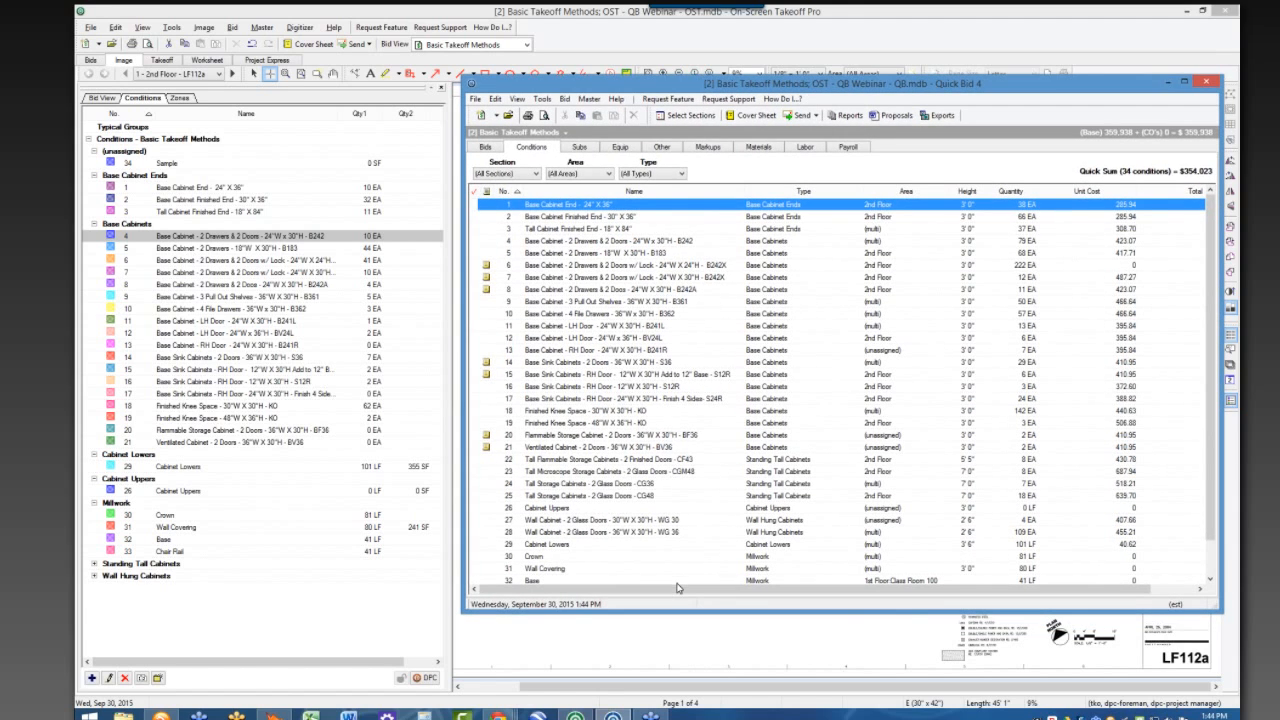
- Place one more B242 base cabinet count below the plan in On-Screen Takeoff, and view the updated conditions in the maximized Quick Bid window
{"action": "left_click", "coordinate": [676, 635]}
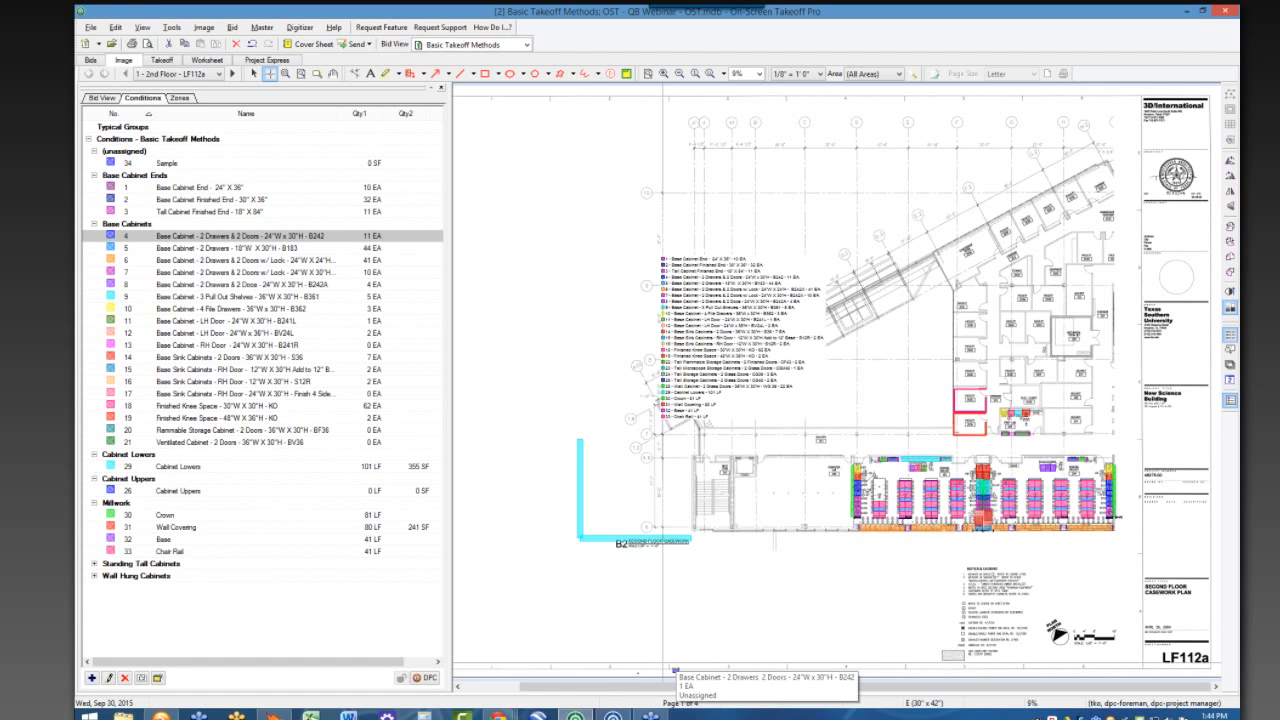
{"action": "left_click", "coordinate": [613, 715]}
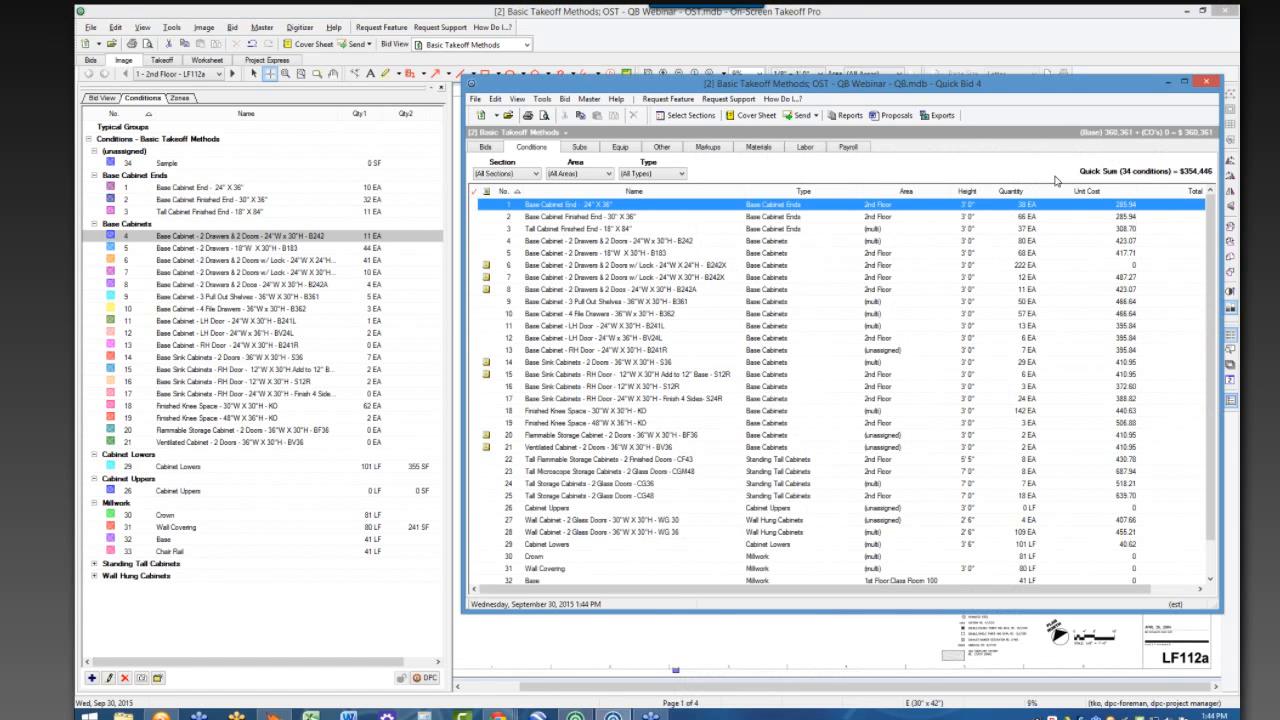
{"action": "left_click", "coordinate": [1184, 83]}
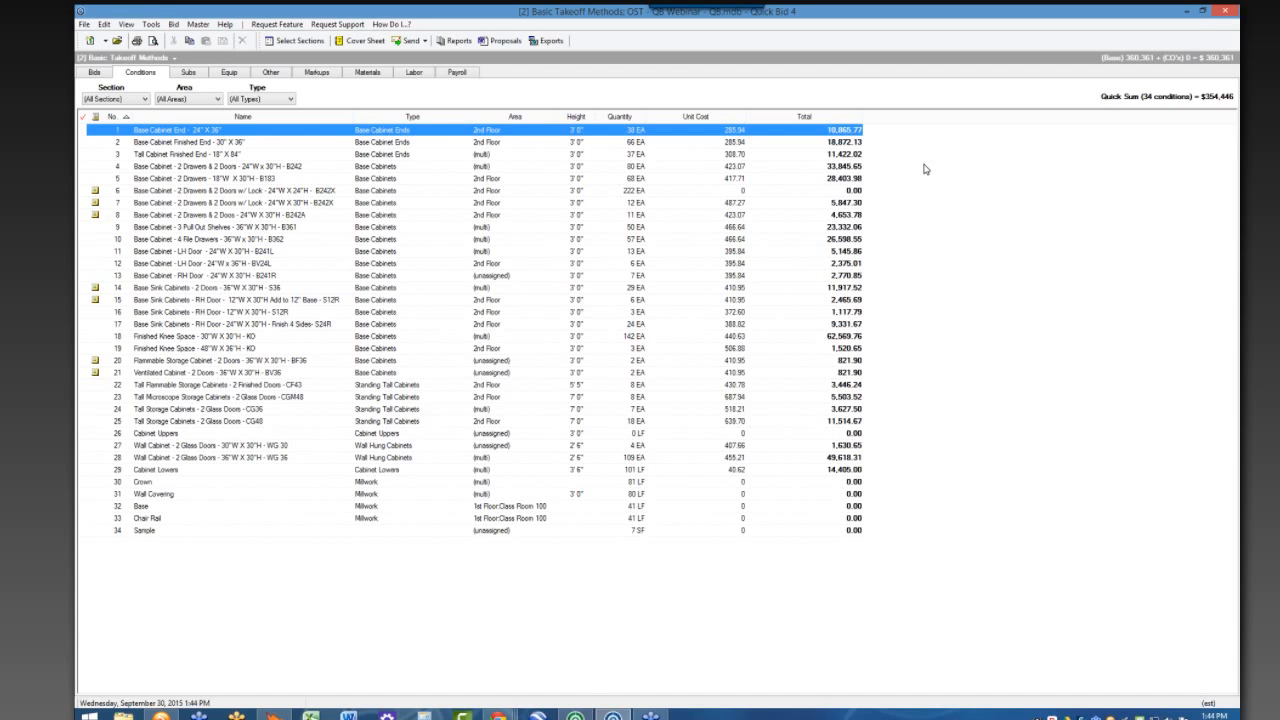
- Return to On-Screen Takeoff, move the takeoff legend off the drawing's diagonal wing, and delete the L-shaped Cabinet Lowers run
{"action": "left_click", "coordinate": [1186, 12]}
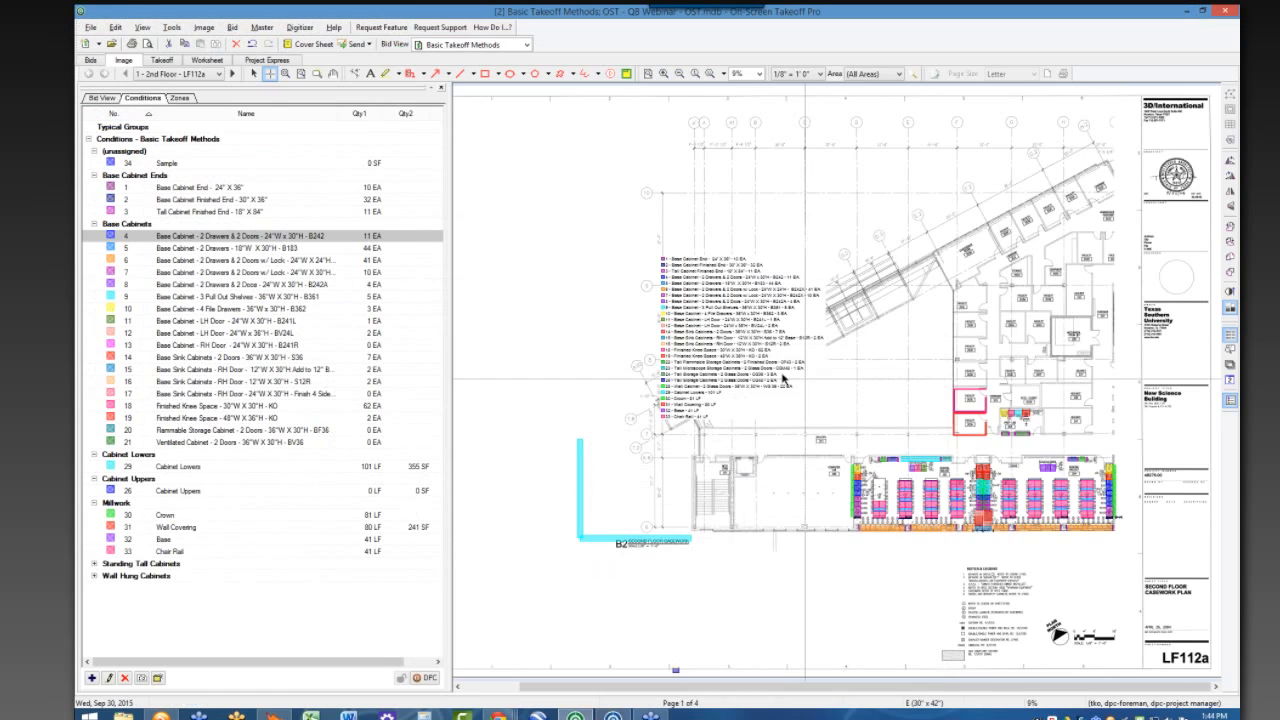
{"action": "left_click_drag", "start_coordinate": [717, 346], "coordinate": [552, 304]}
{"action": "left_click", "coordinate": [713, 375]}
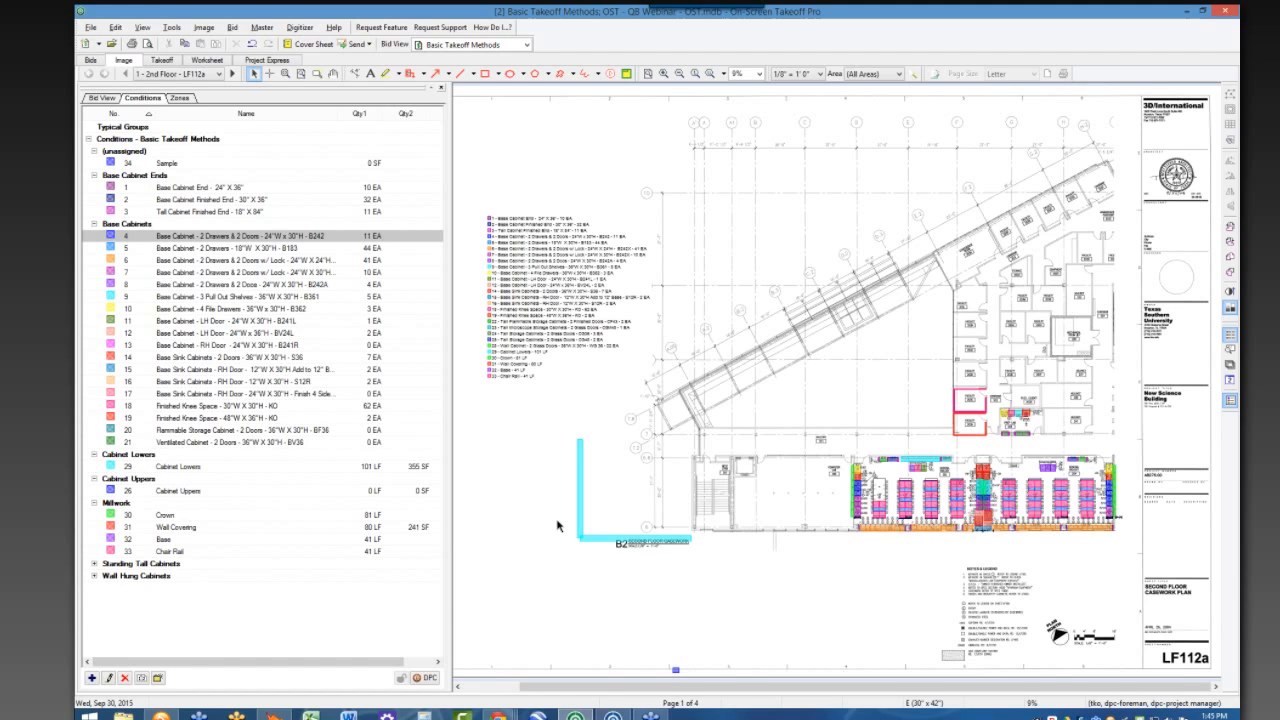
{"action": "key", "text": "Delete"}
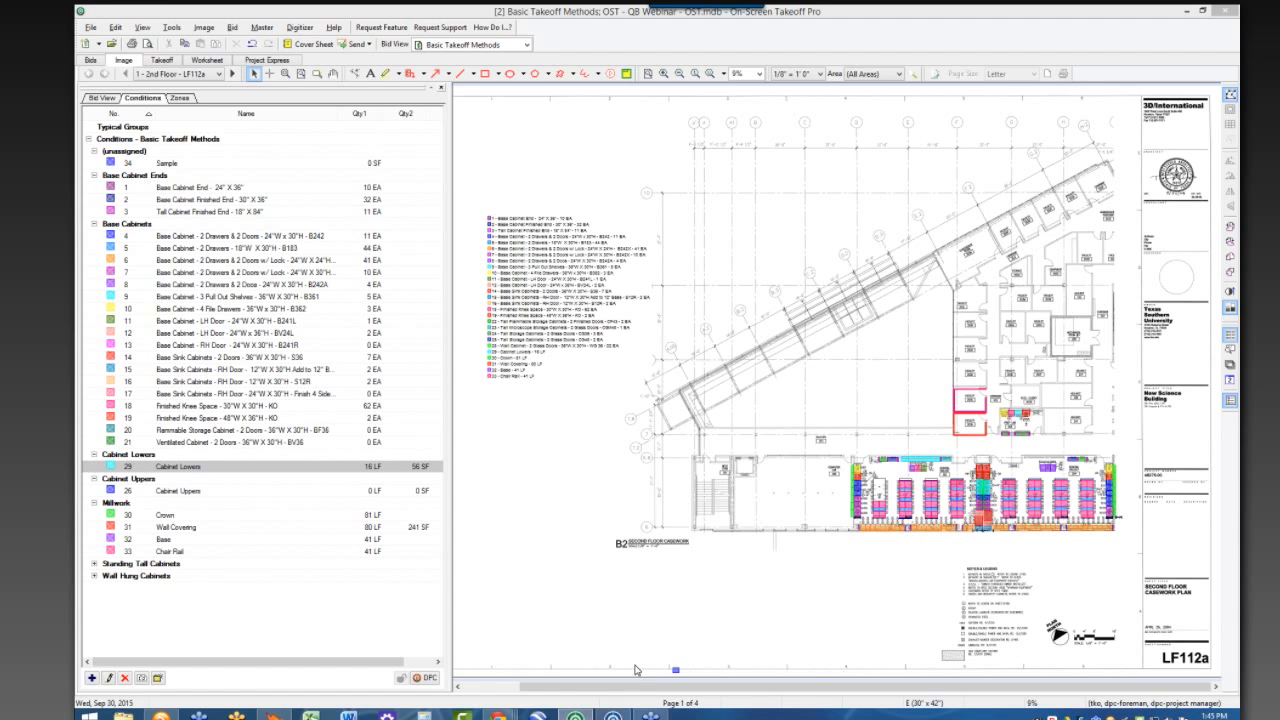
- Switch to Quick Bid and raise the material price of every item in the master items list by 3 percent
{"action": "left_click", "coordinate": [626, 714]}
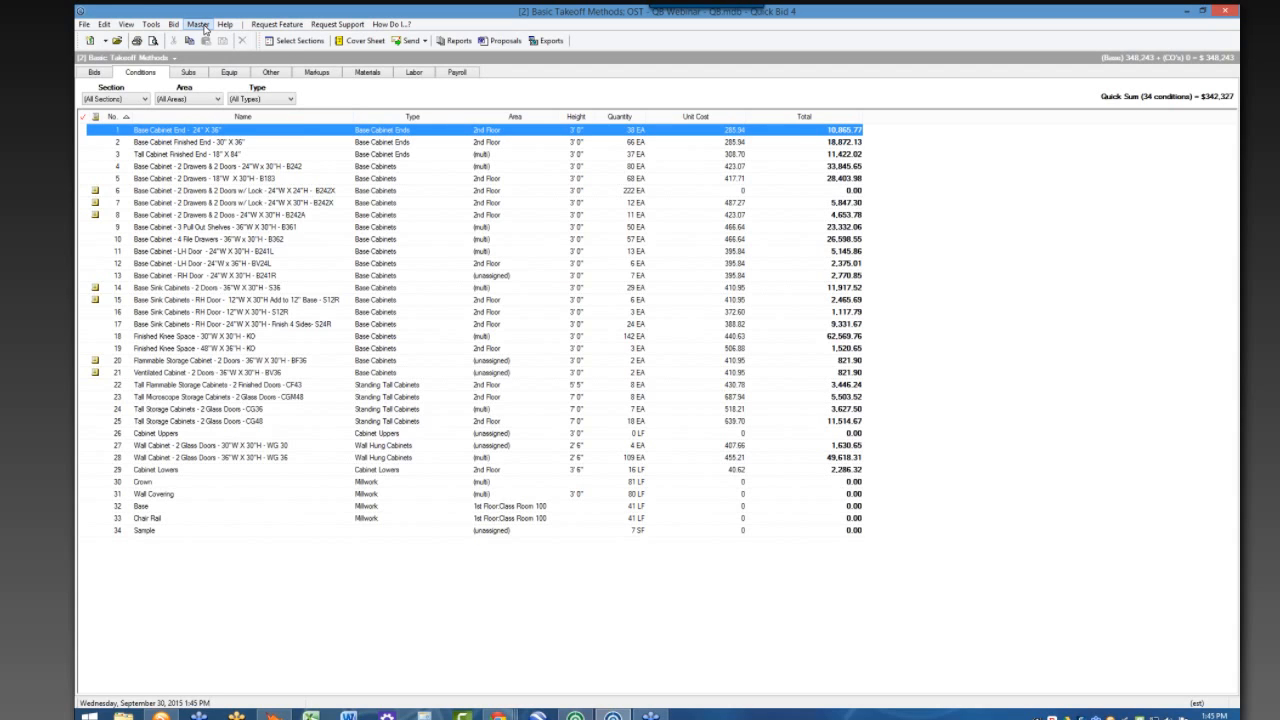
{"action": "left_click", "coordinate": [203, 26]}
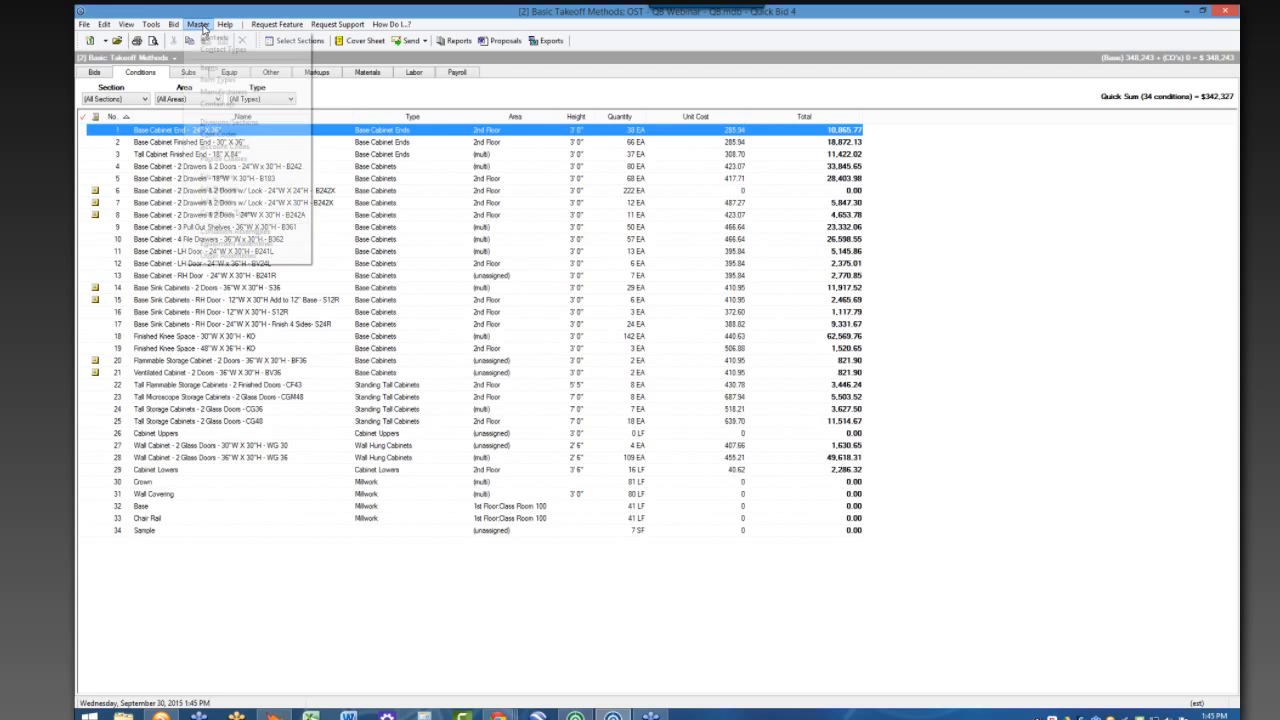
{"action": "left_click", "coordinate": [250, 69]}
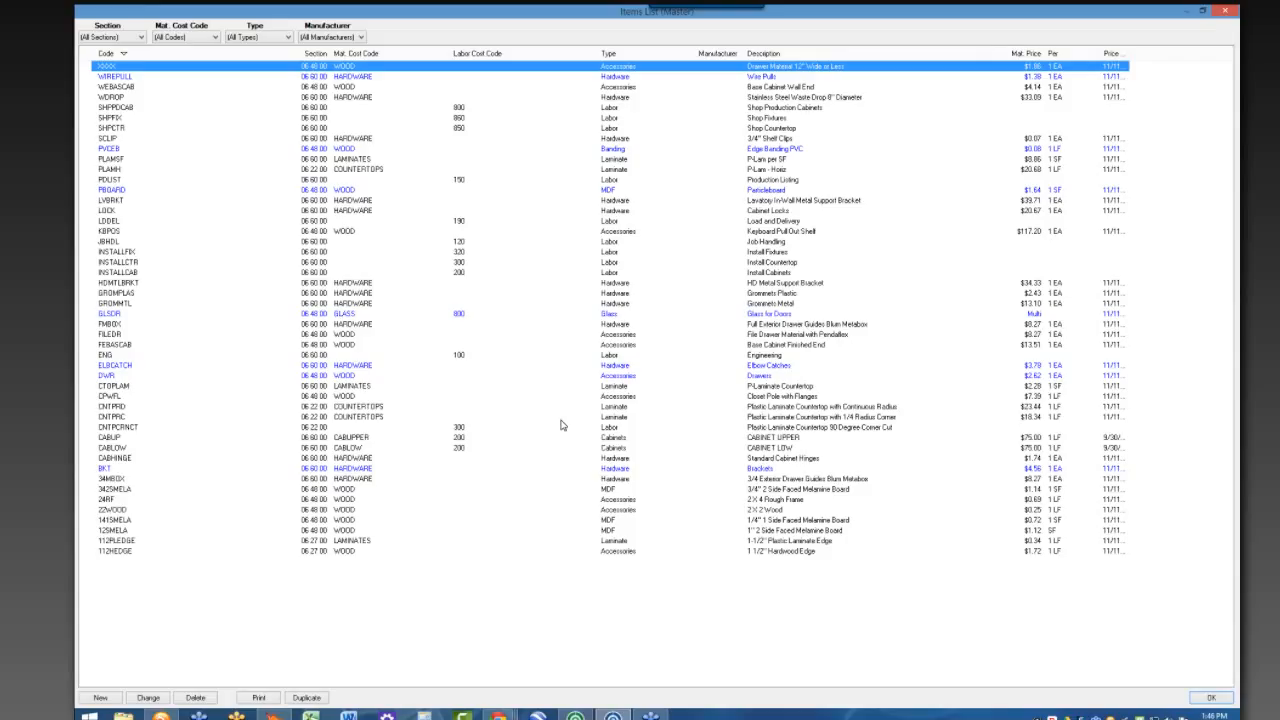
{"action": "left_click", "coordinate": [540, 551], "text": "shift"}
{"action": "right_click", "coordinate": [550, 340]}
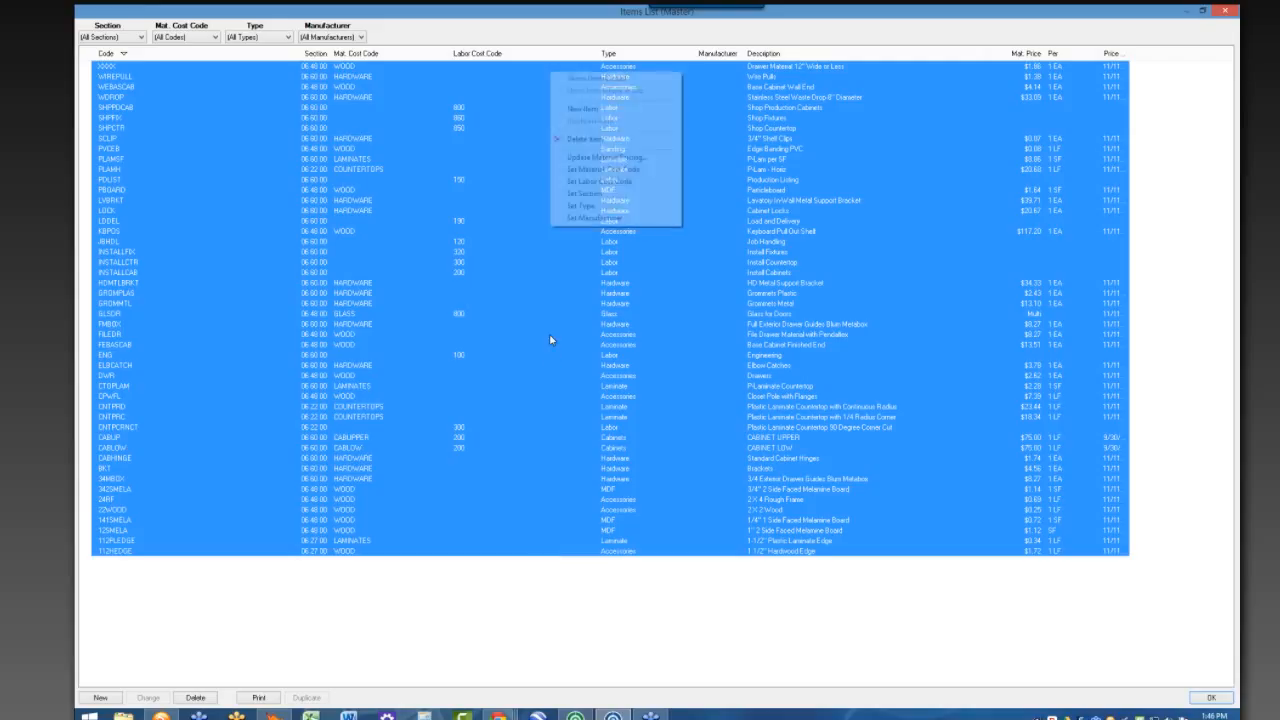
{"action": "left_click", "coordinate": [583, 159]}
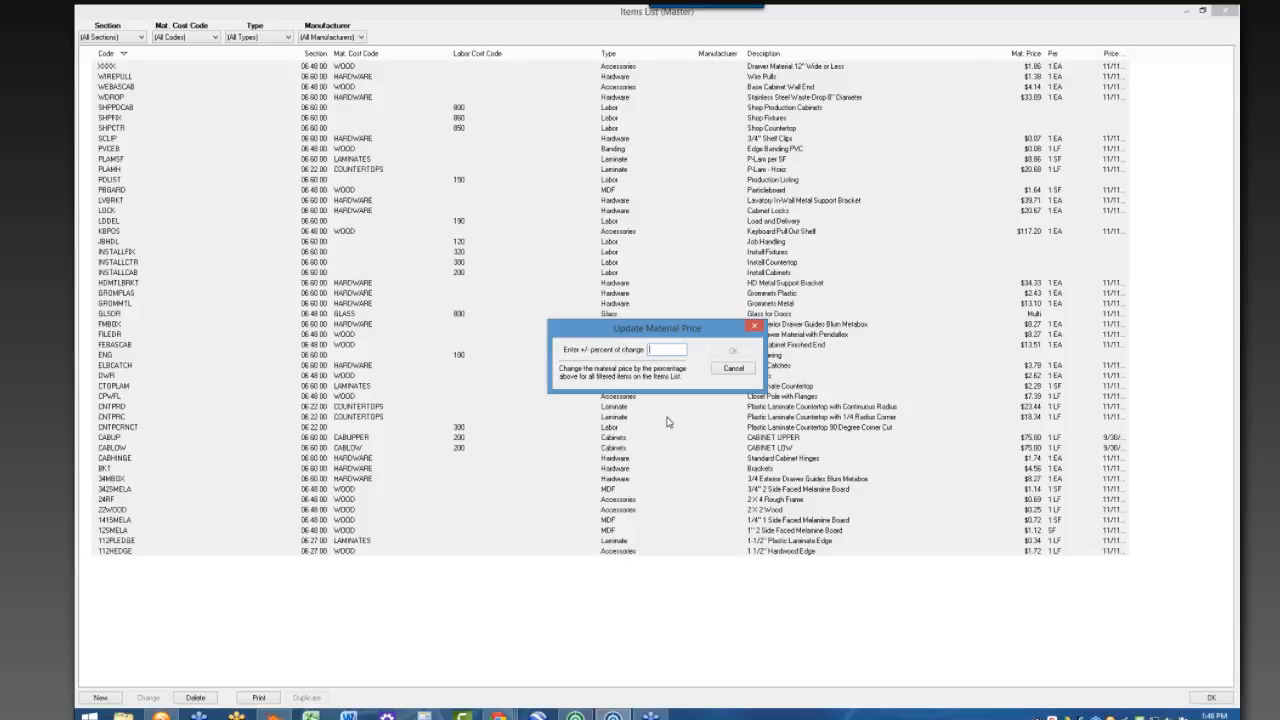
{"action": "type", "text": "3"}
{"action": "left_click", "coordinate": [736, 355]}
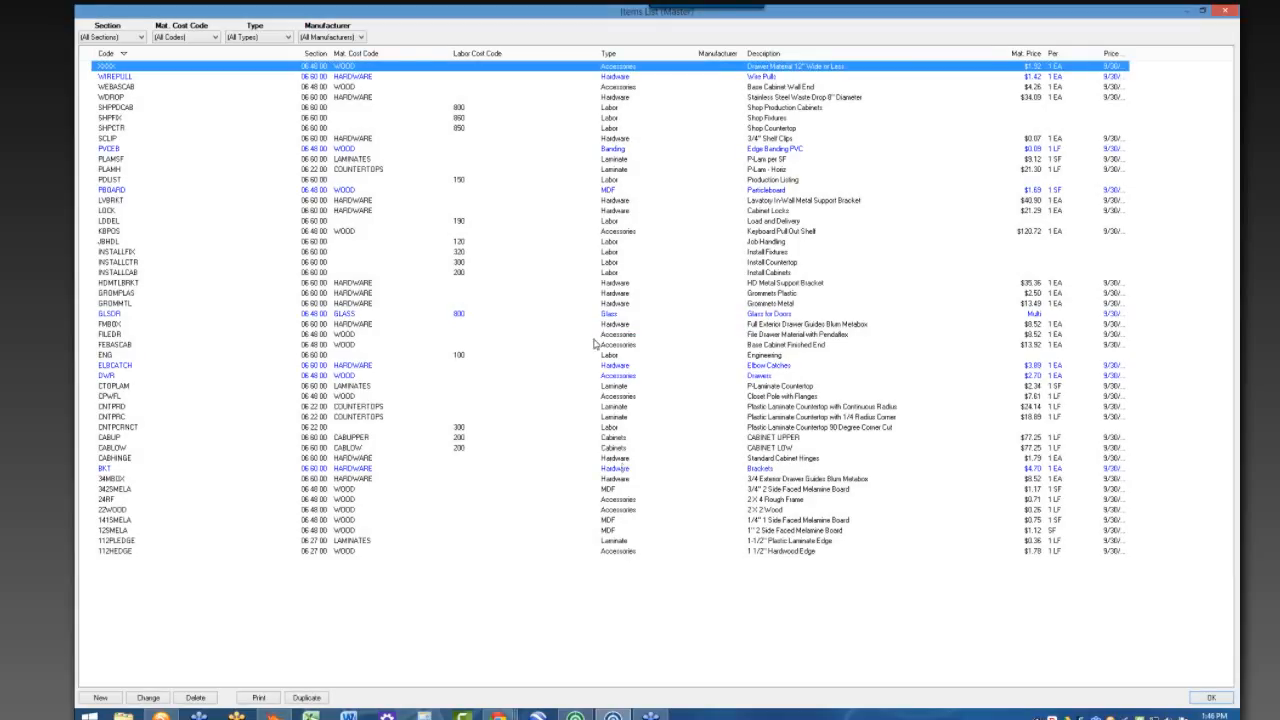
- Set the material price of the Base Cabinet Wall End item (WEBASCAB) to 5.50, and close the items list
{"action": "double_click", "coordinate": [376, 87]}
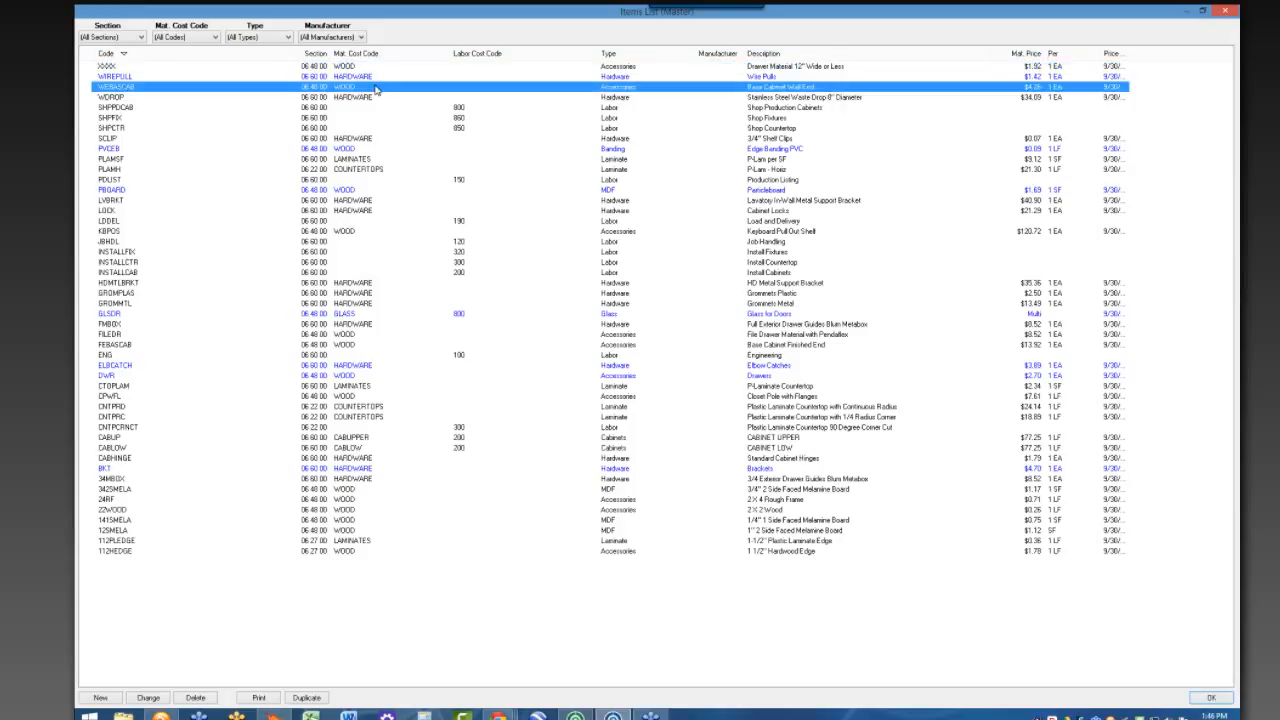
{"action": "left_click", "coordinate": [628, 212]}
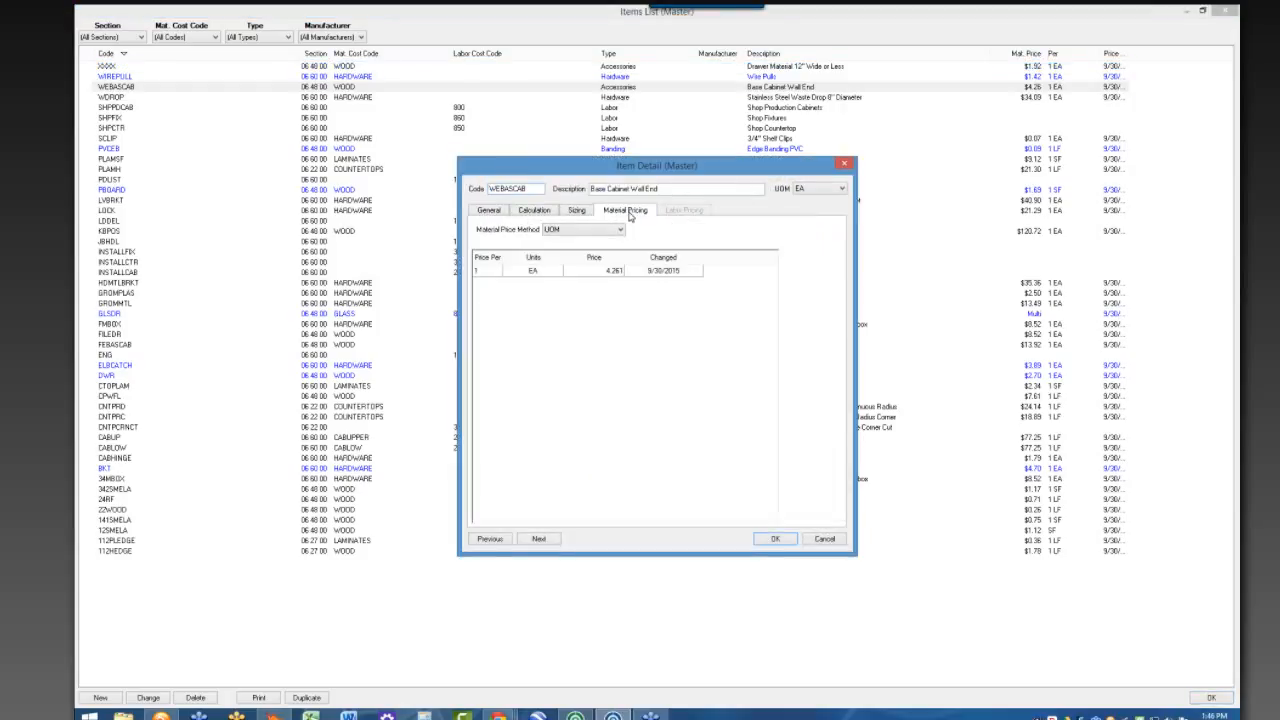
{"action": "left_click", "coordinate": [612, 271]}
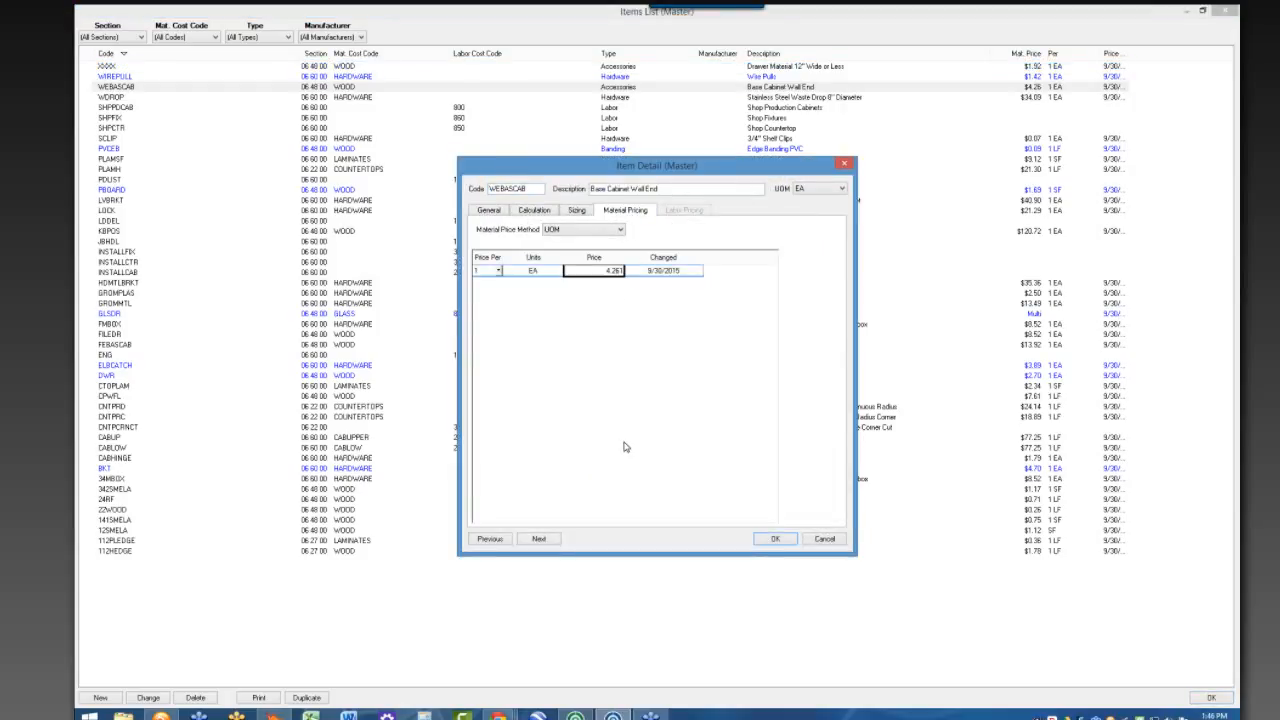
{"action": "type", "text": "5.50"}
{"action": "key", "text": "Tab"}
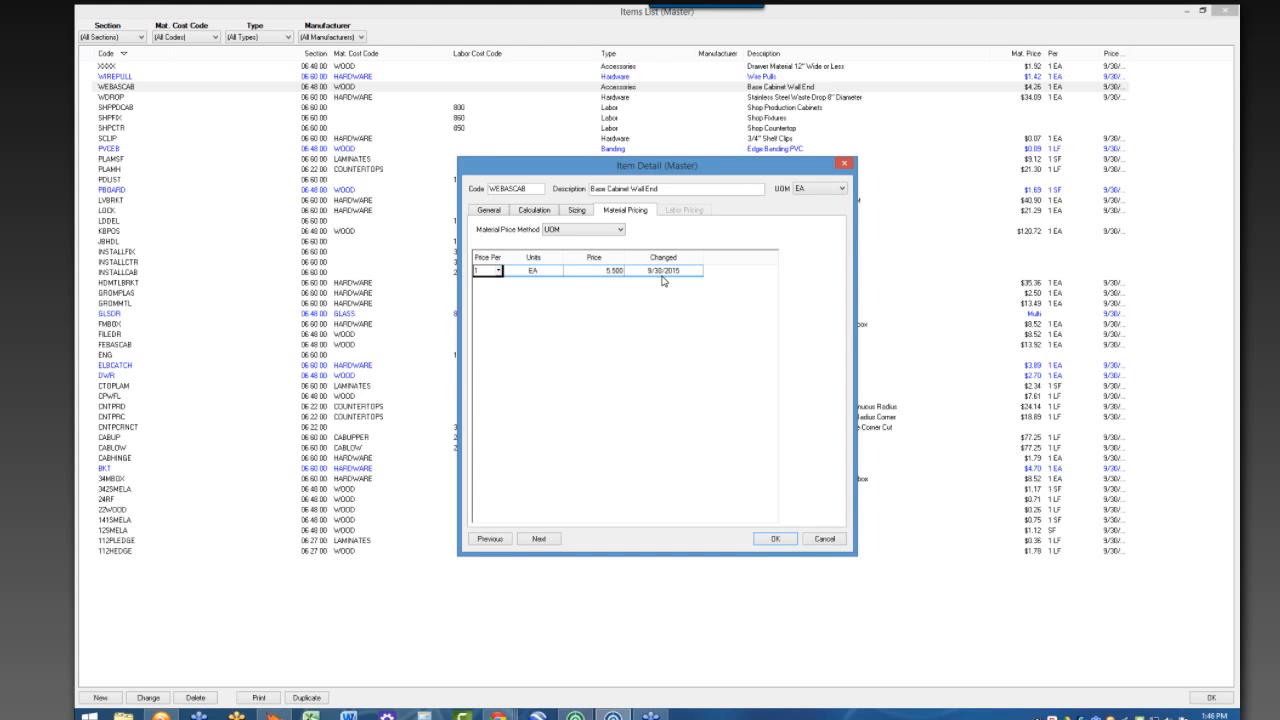
{"action": "left_click", "coordinate": [787, 540]}
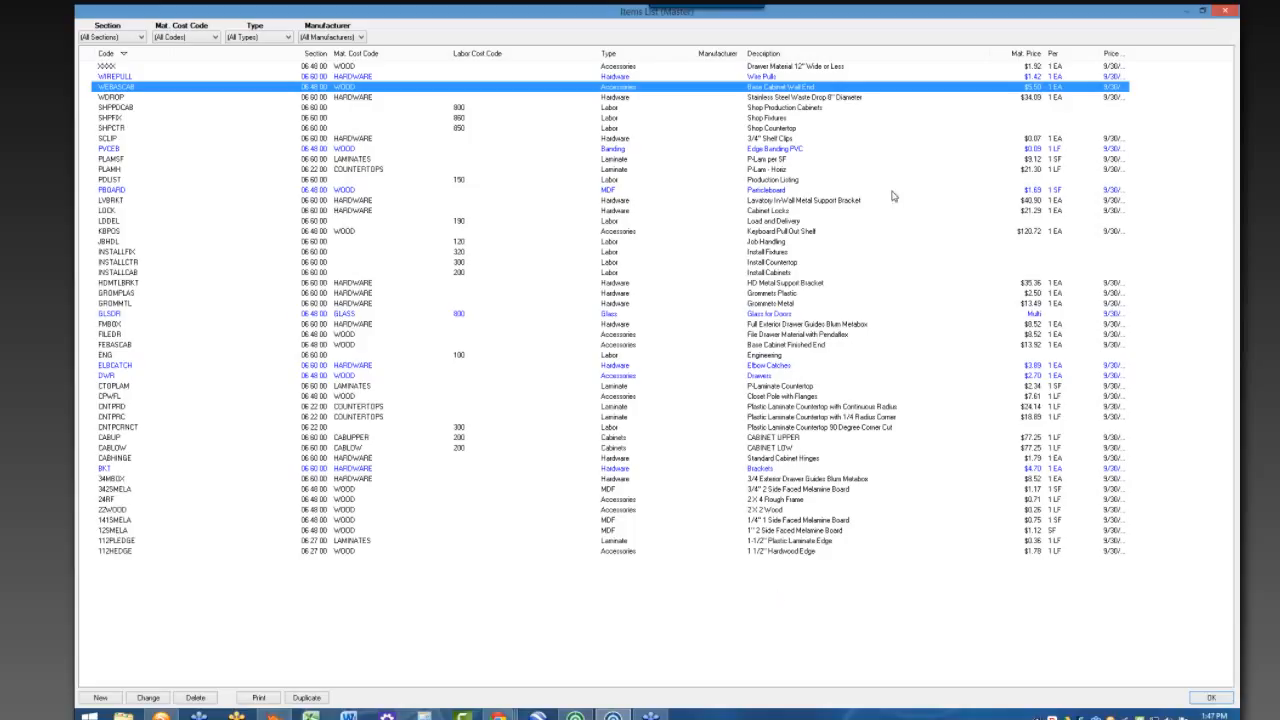
{"action": "left_click", "coordinate": [1224, 12]}
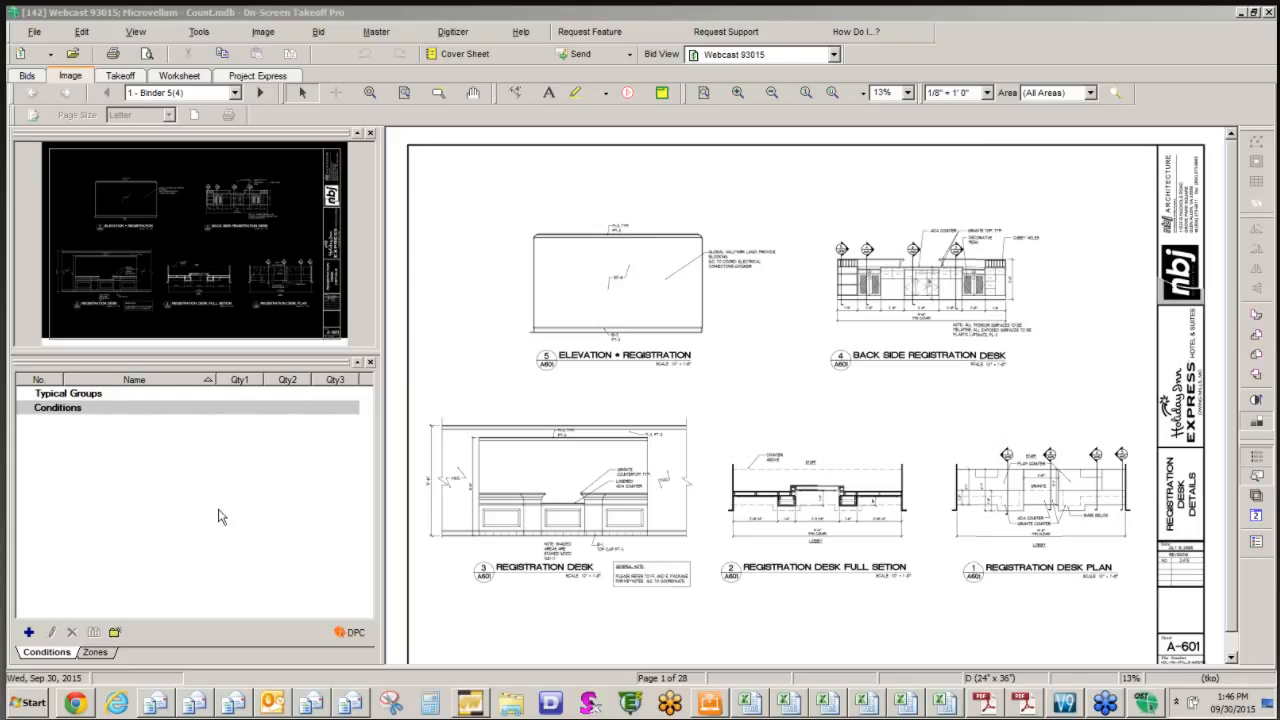
- Insert the Cabinet - Count style set into the bid's conditions, and expand the Conditions list to its cabinet groups
{"action": "right_click", "coordinate": [221, 514]}
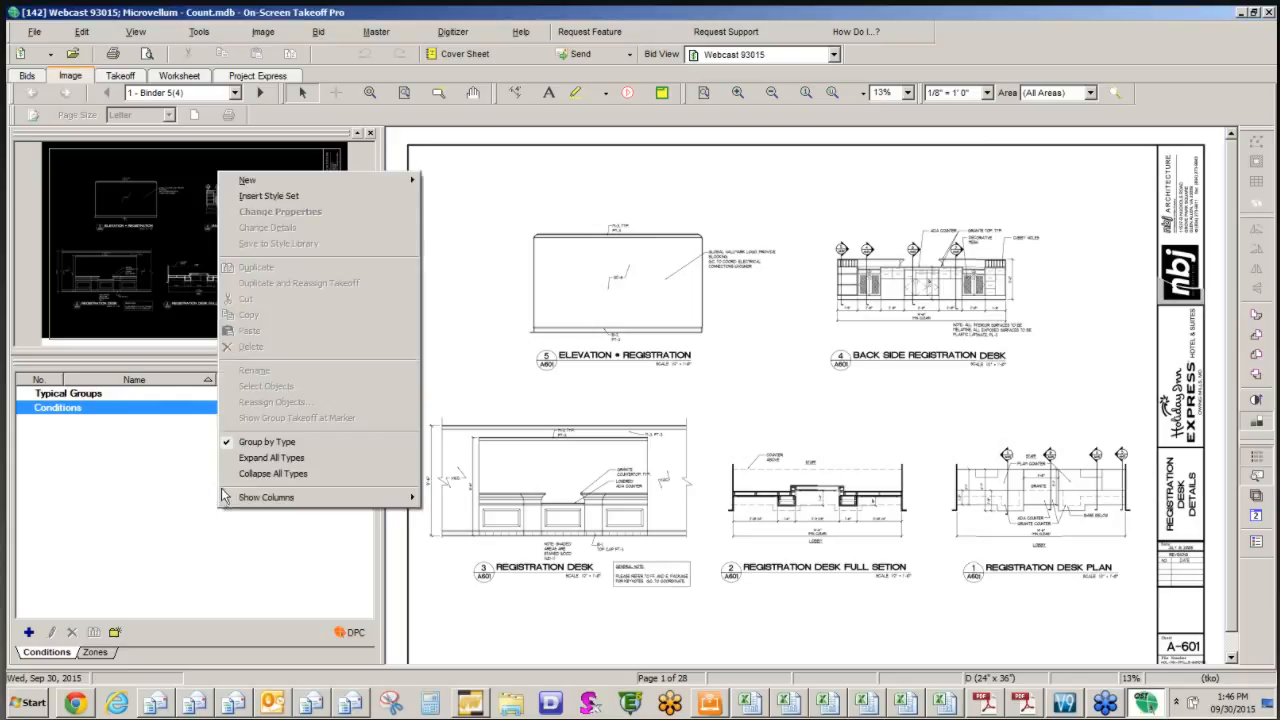
{"action": "left_click", "coordinate": [292, 197]}
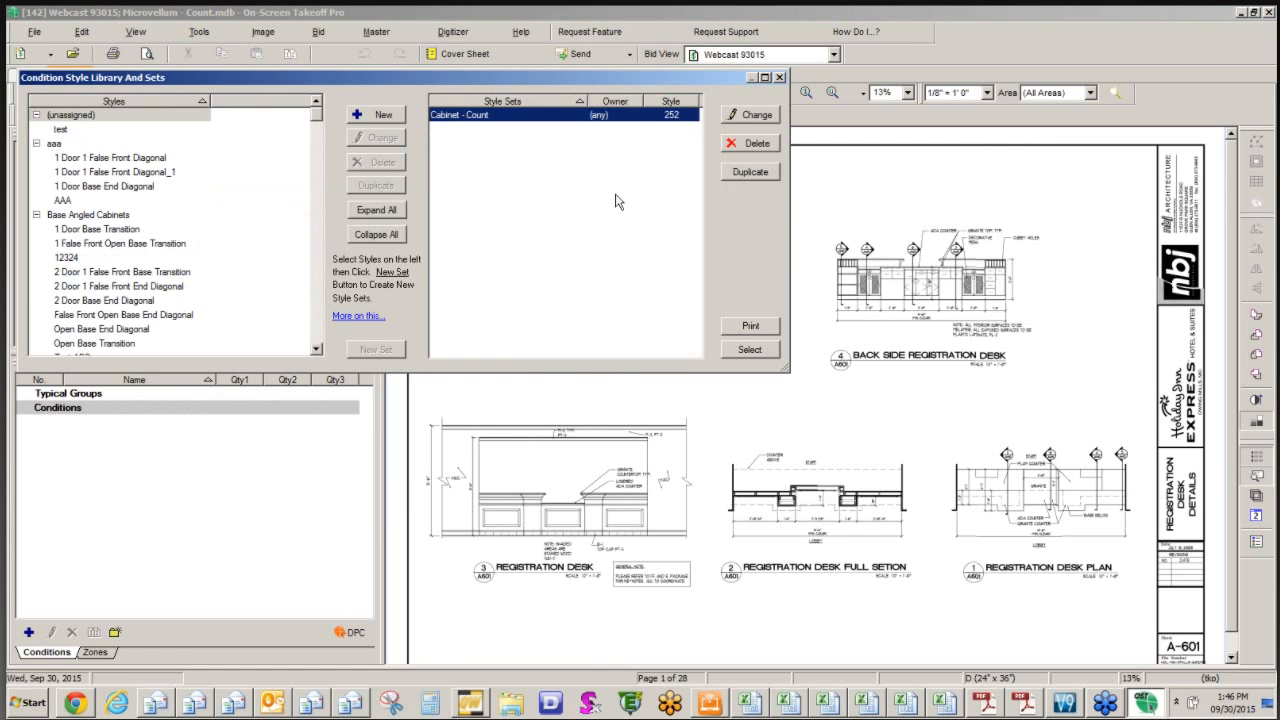
{"action": "left_click", "coordinate": [742, 351]}
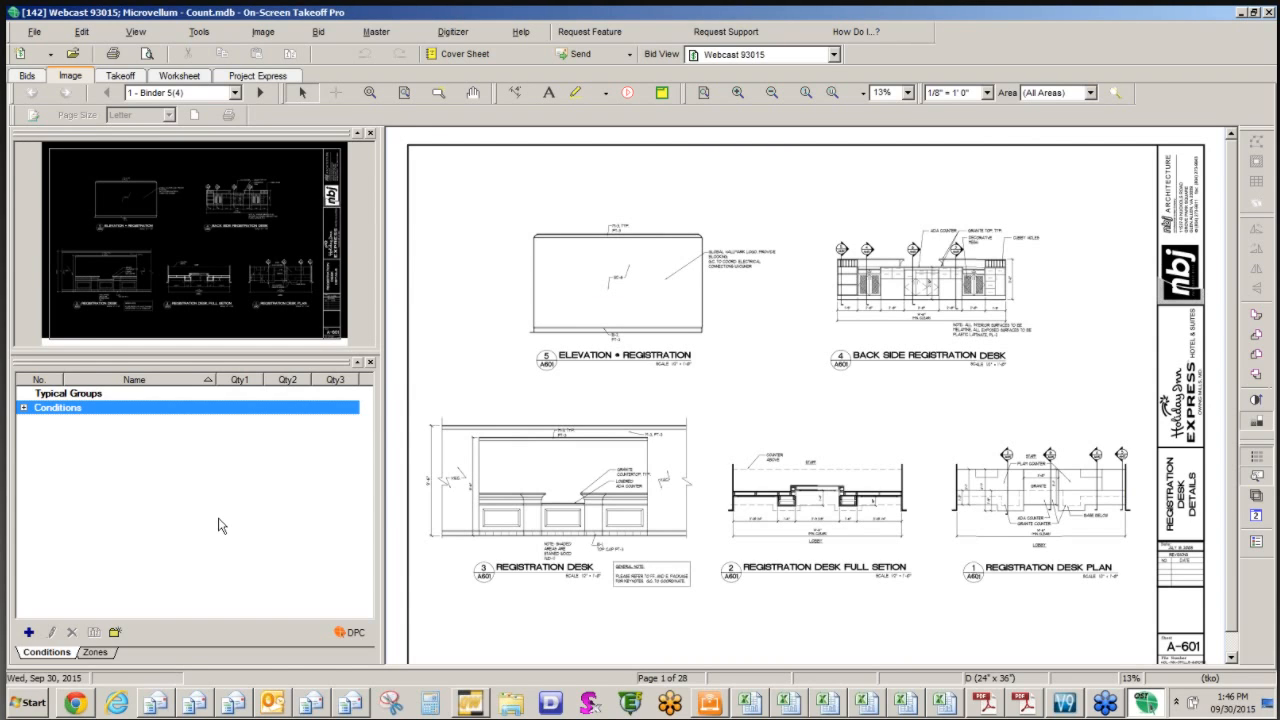
{"action": "left_click", "coordinate": [23, 408]}
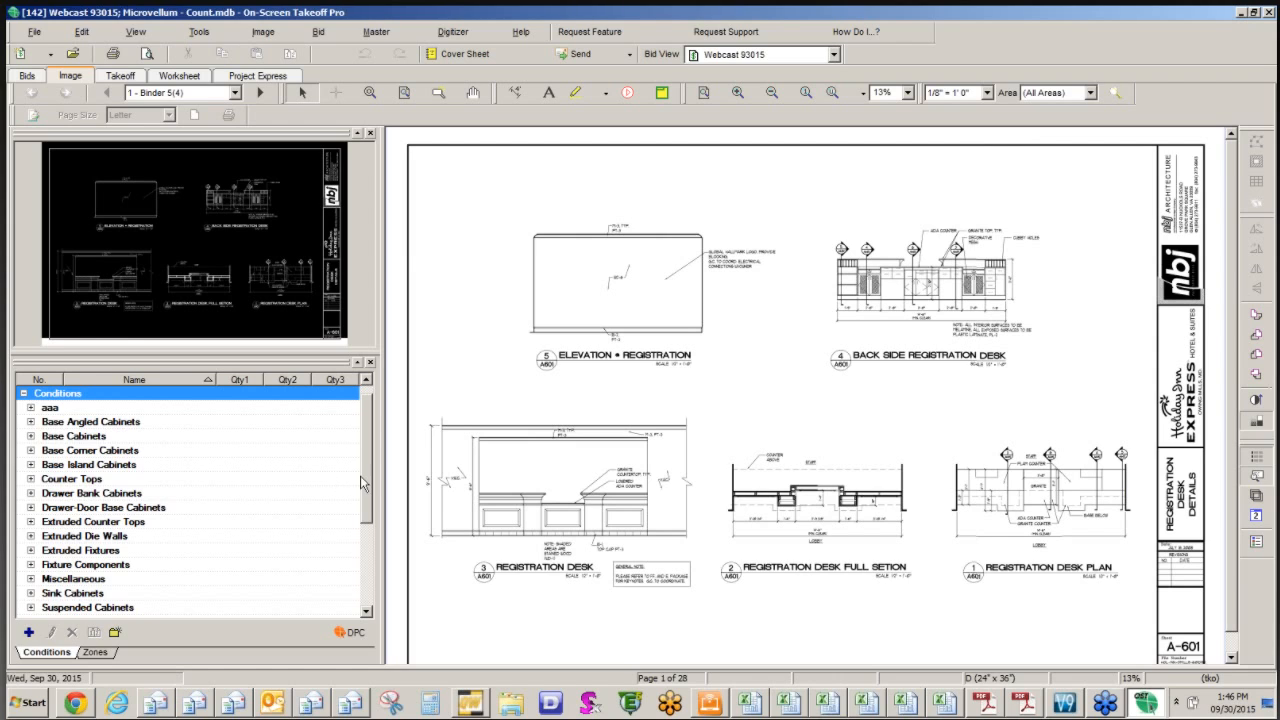
{"action": "mouse_move", "coordinate": [363, 479]}
{"action": "left_mouse_down"}
{"action": "mouse_move", "coordinate": [363, 563]}
{"action": "mouse_move", "coordinate": [364, 471]}
{"action": "left_mouse_up"}
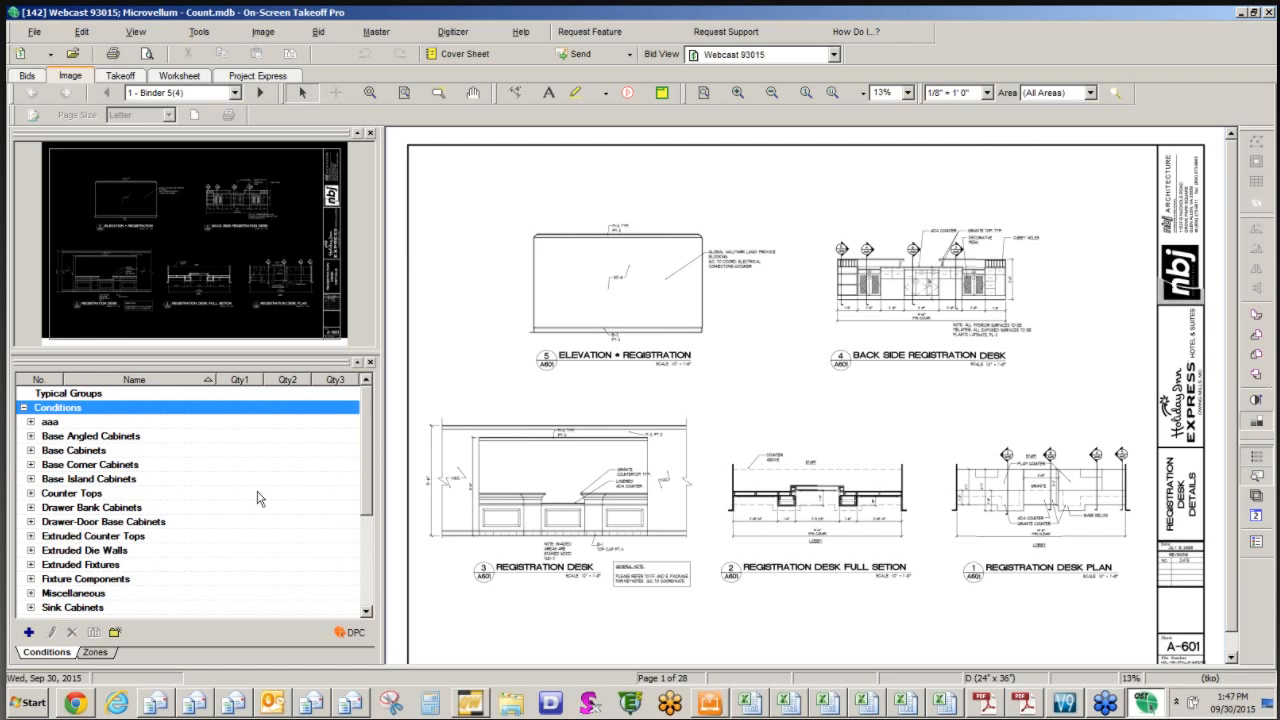
- Expand the Base Cabinets, Drawer Bank Cabinets and Fixture Components groups to review the conditions they contain
{"action": "left_click", "coordinate": [31, 450]}
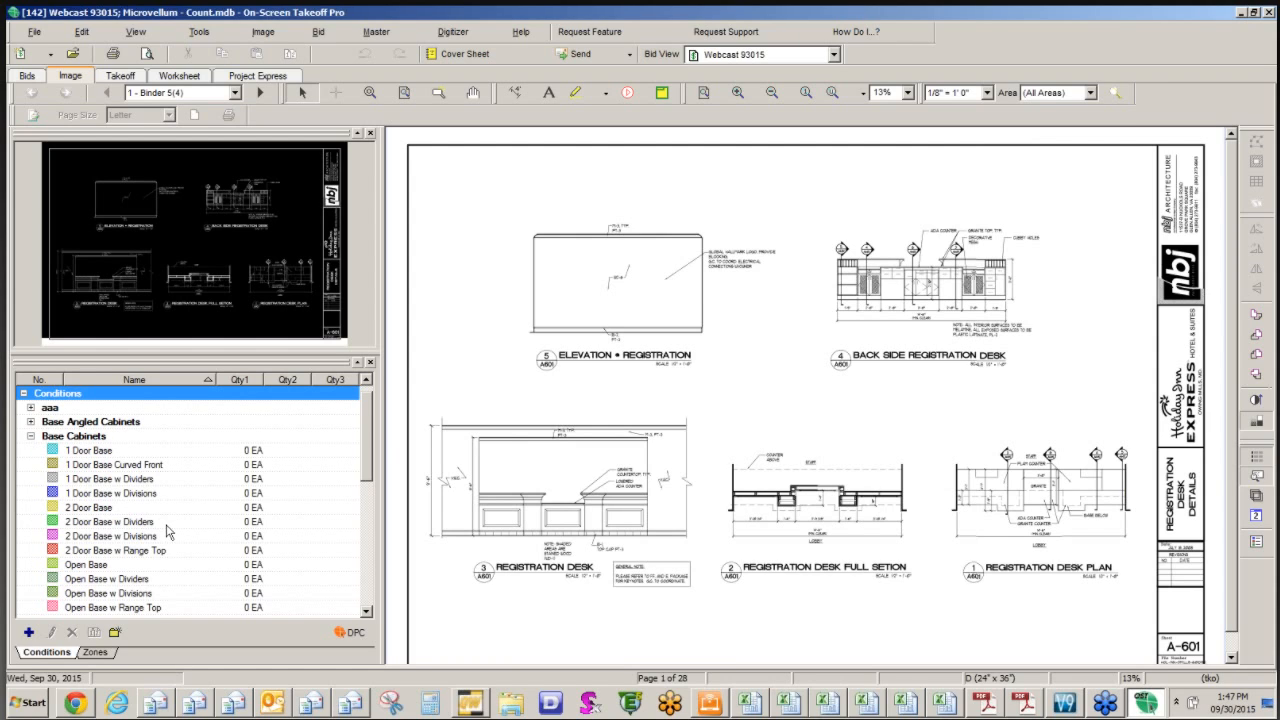
{"action": "scroll", "coordinate": [368, 452], "scroll_direction": "down", "scroll_amount": 2}
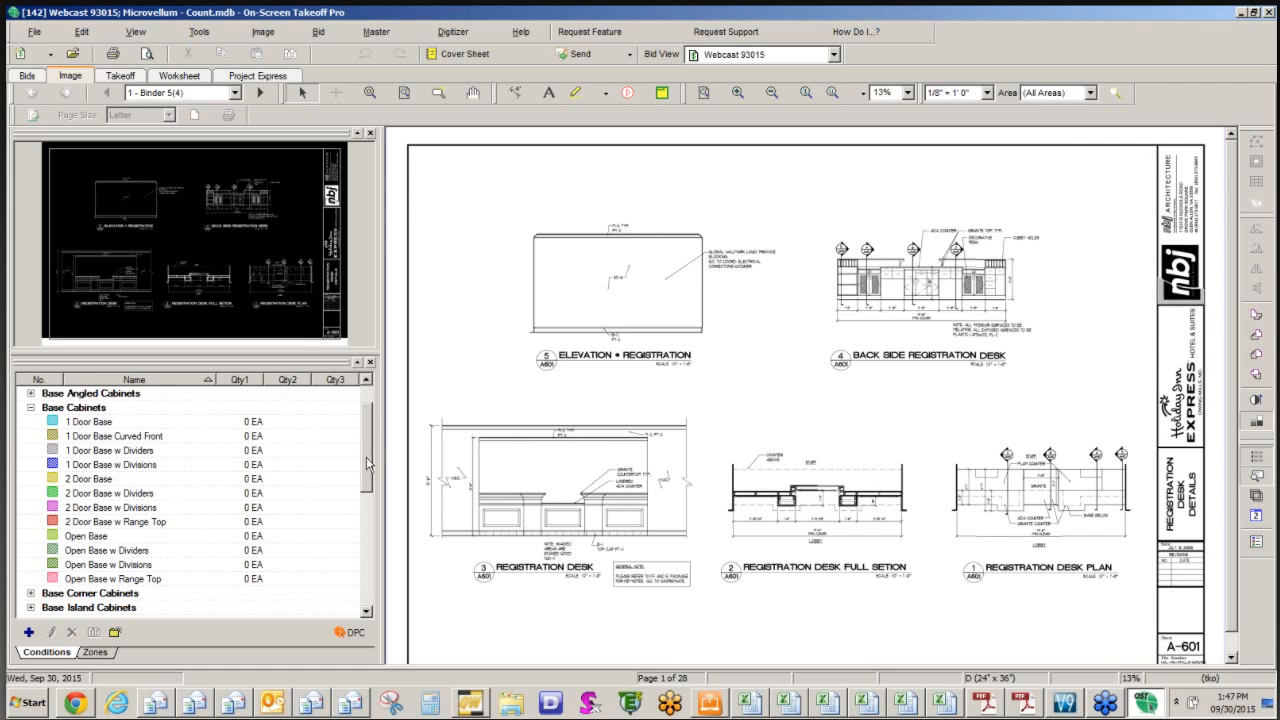
{"action": "scroll", "coordinate": [366, 460], "scroll_direction": "down", "scroll_amount": 3}
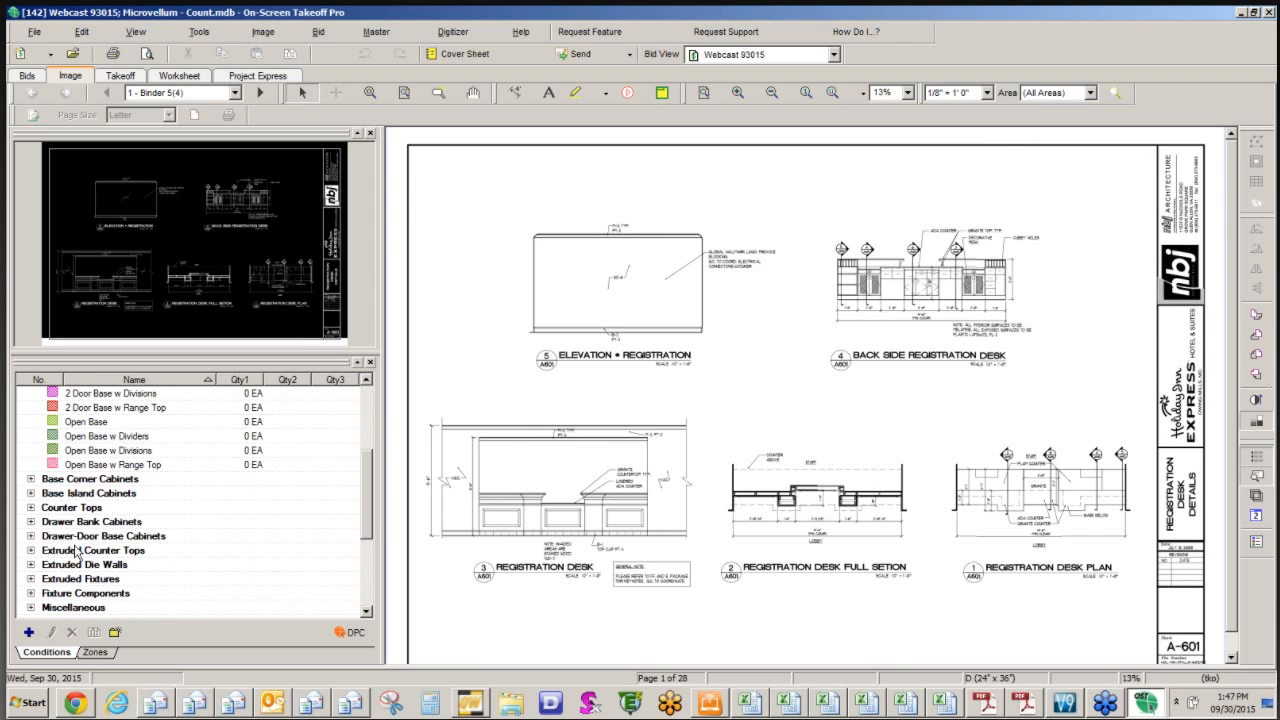
{"action": "double_click", "coordinate": [30, 522]}
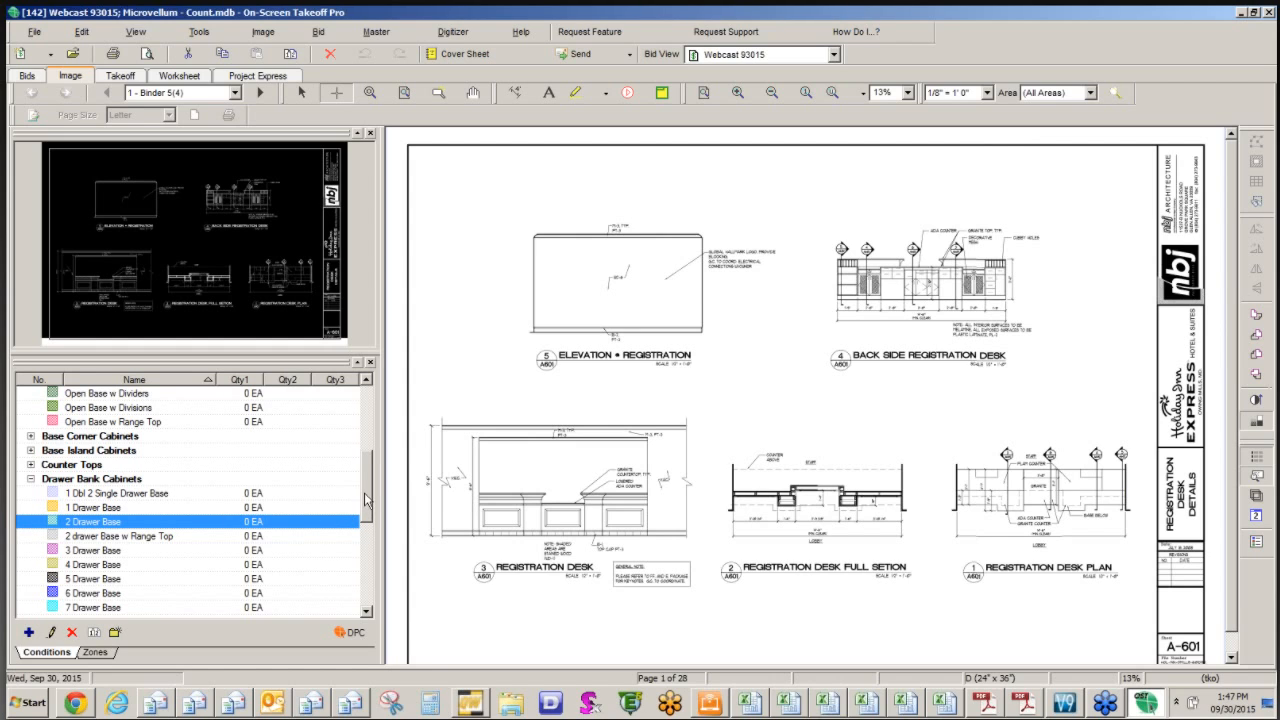
{"action": "left_click_drag", "start_coordinate": [366, 500], "coordinate": [377, 568]}
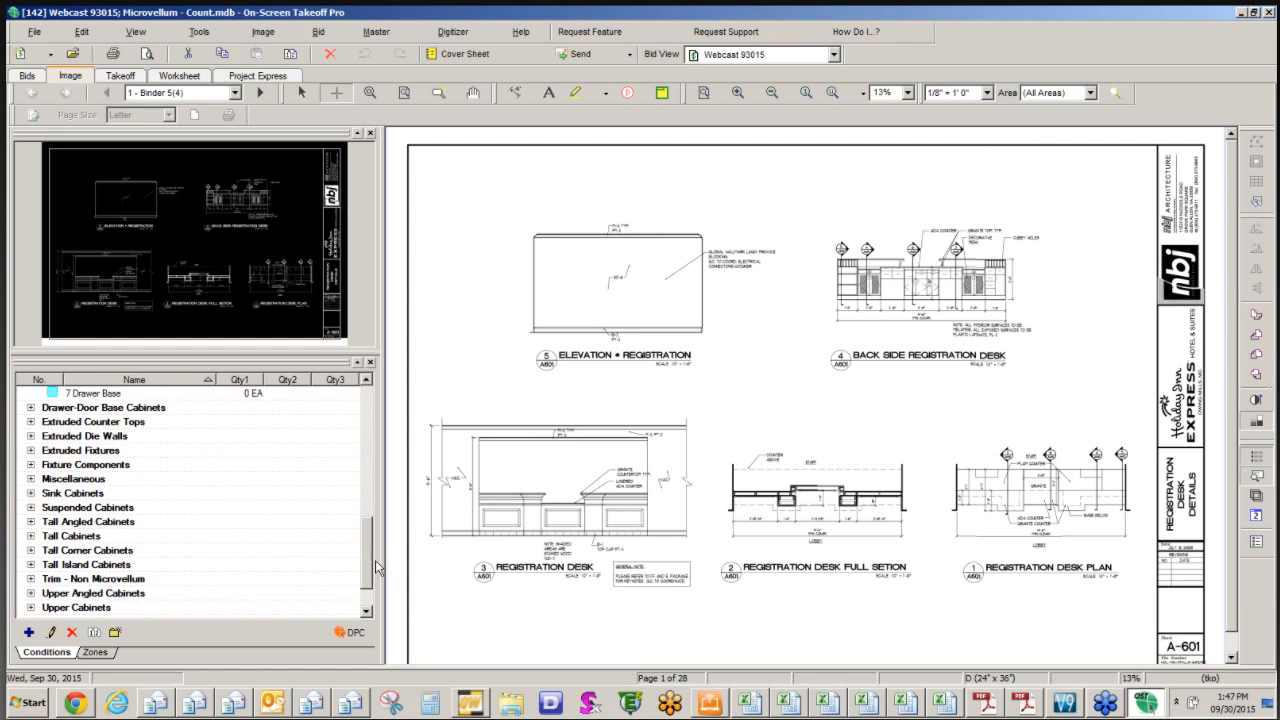
{"action": "left_click", "coordinate": [31, 465]}
{"action": "left_click", "coordinate": [150, 479]}
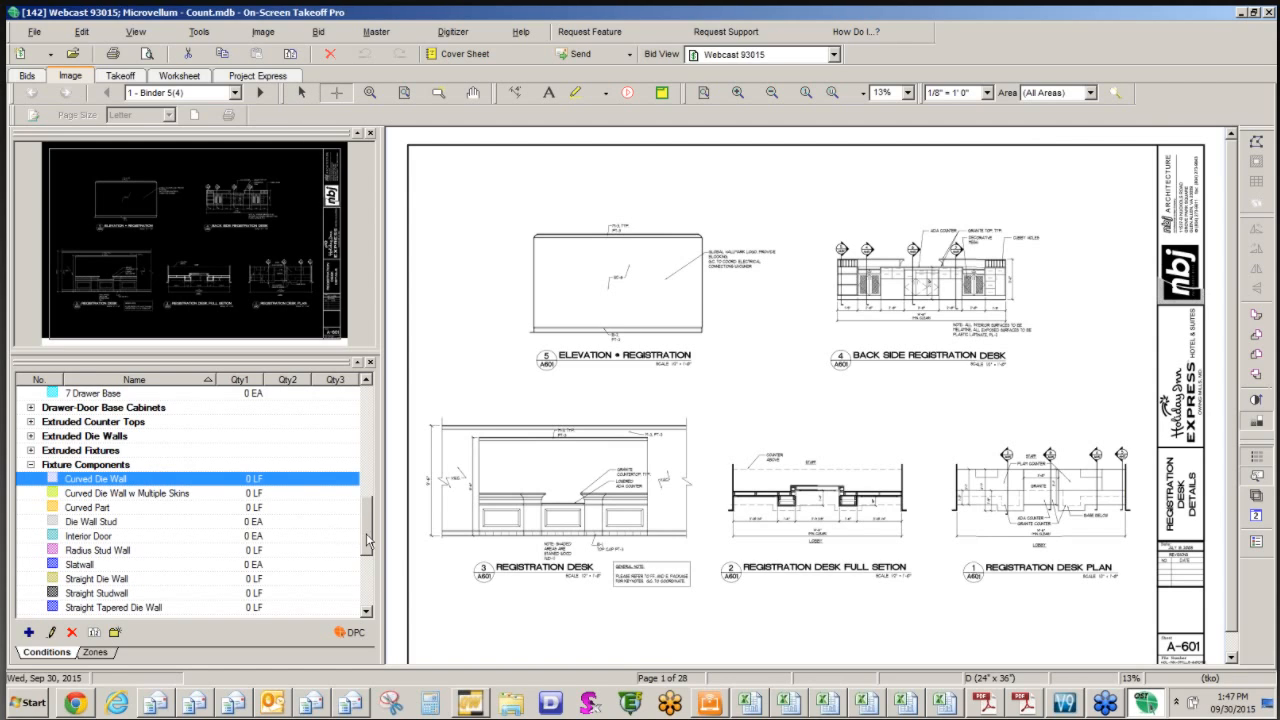
- Expand the Trim - Non Microvellum group and look through its trim conditions down to the crown mouldings
{"action": "scroll", "coordinate": [368, 560], "scroll_direction": "down", "scroll_amount": 2}
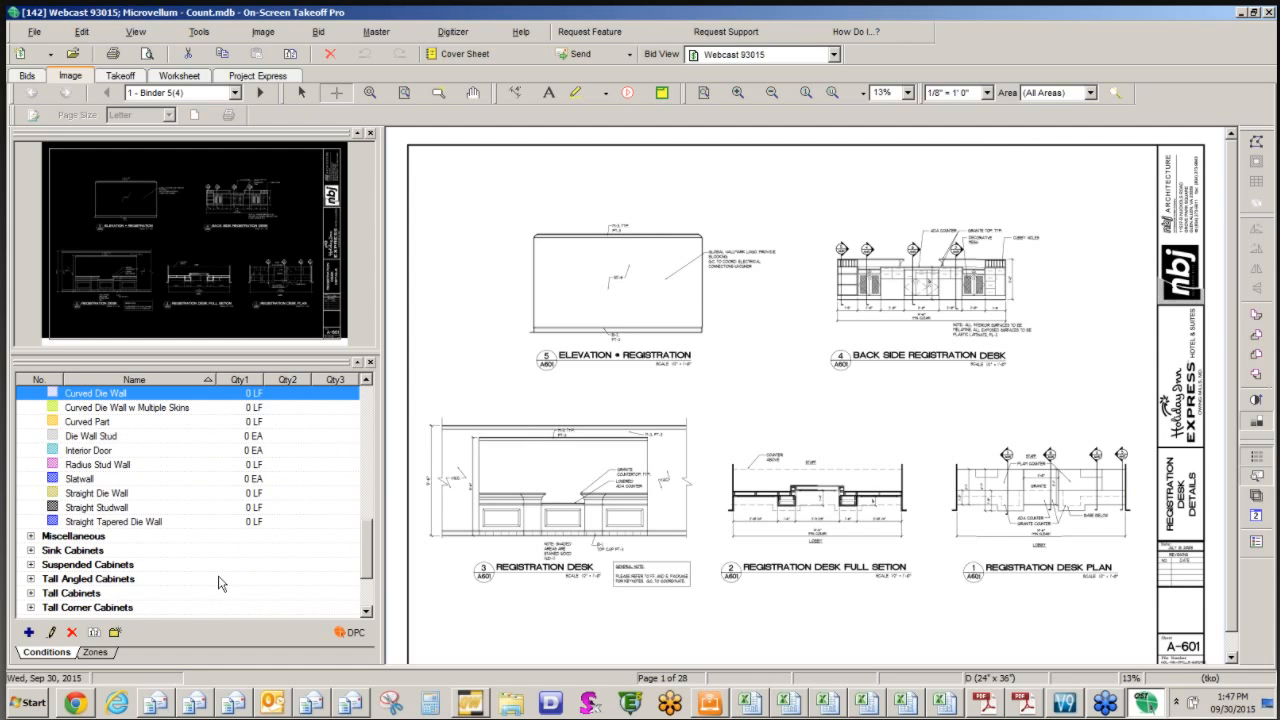
{"action": "scroll", "coordinate": [367, 568], "scroll_direction": "down", "scroll_amount": 1}
{"action": "scroll", "coordinate": [367, 568], "scroll_direction": "down", "scroll_amount": 2}
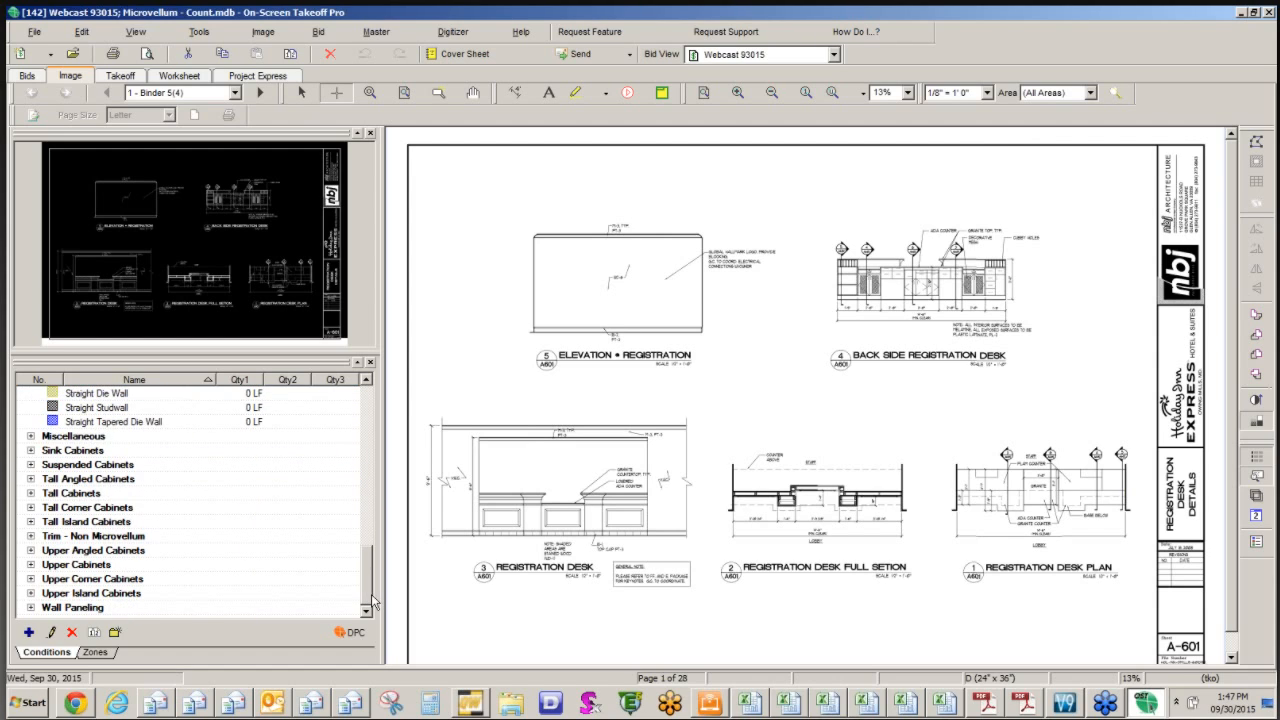
{"action": "left_click", "coordinate": [31, 537]}
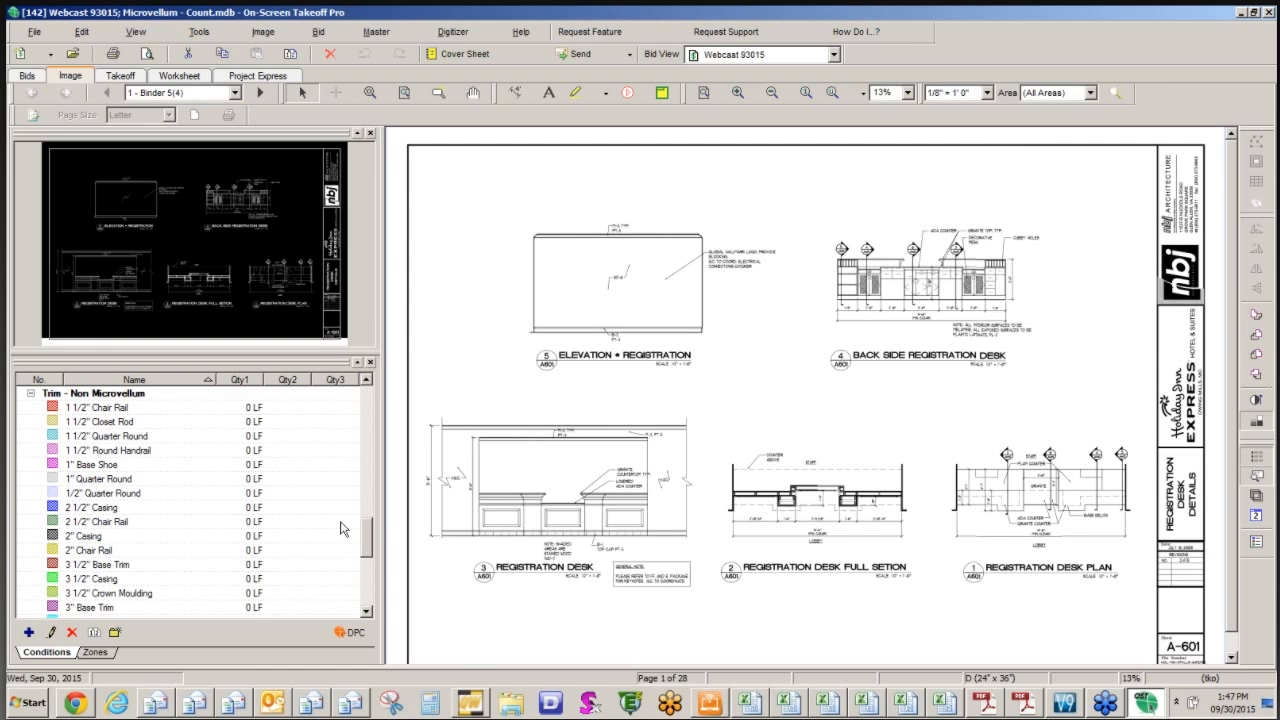
{"action": "left_click_drag", "start_coordinate": [370, 543], "coordinate": [377, 585]}
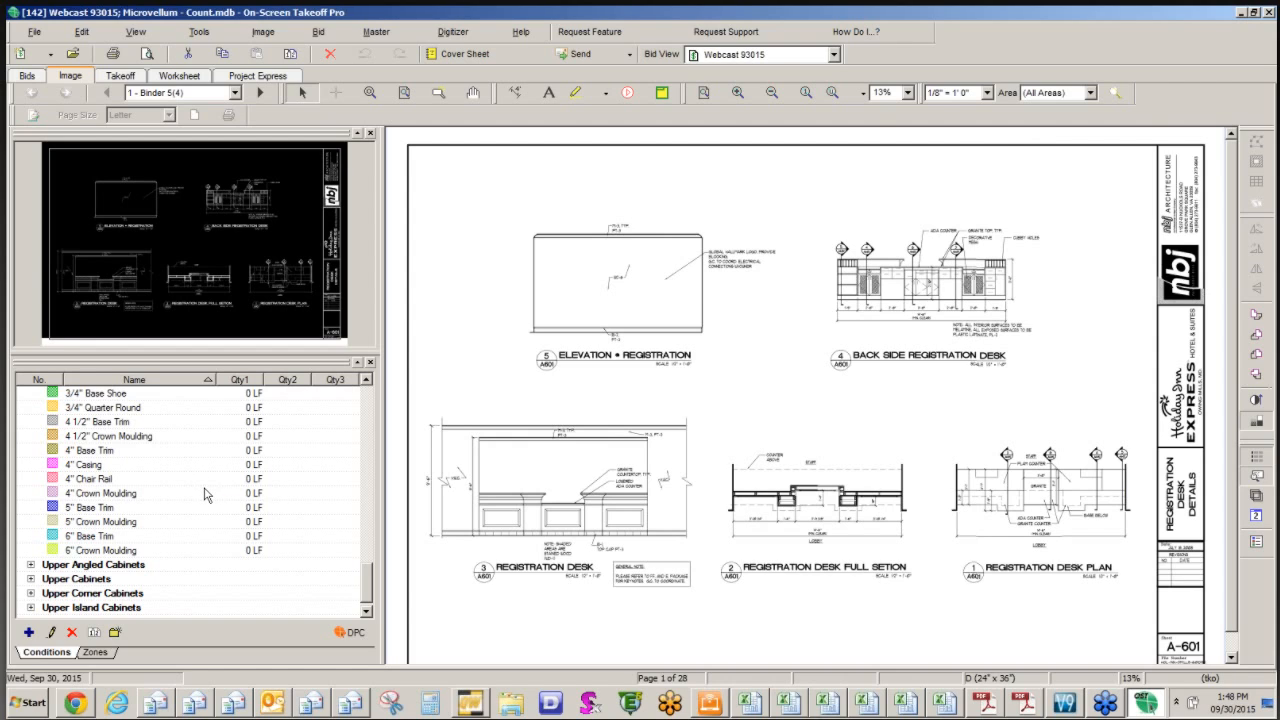
- Duplicate the 6" Crown Moulding condition and name the copy 7" Crown Moulding
{"action": "left_click", "coordinate": [117, 551]}
{"action": "right_click", "coordinate": [117, 555]}
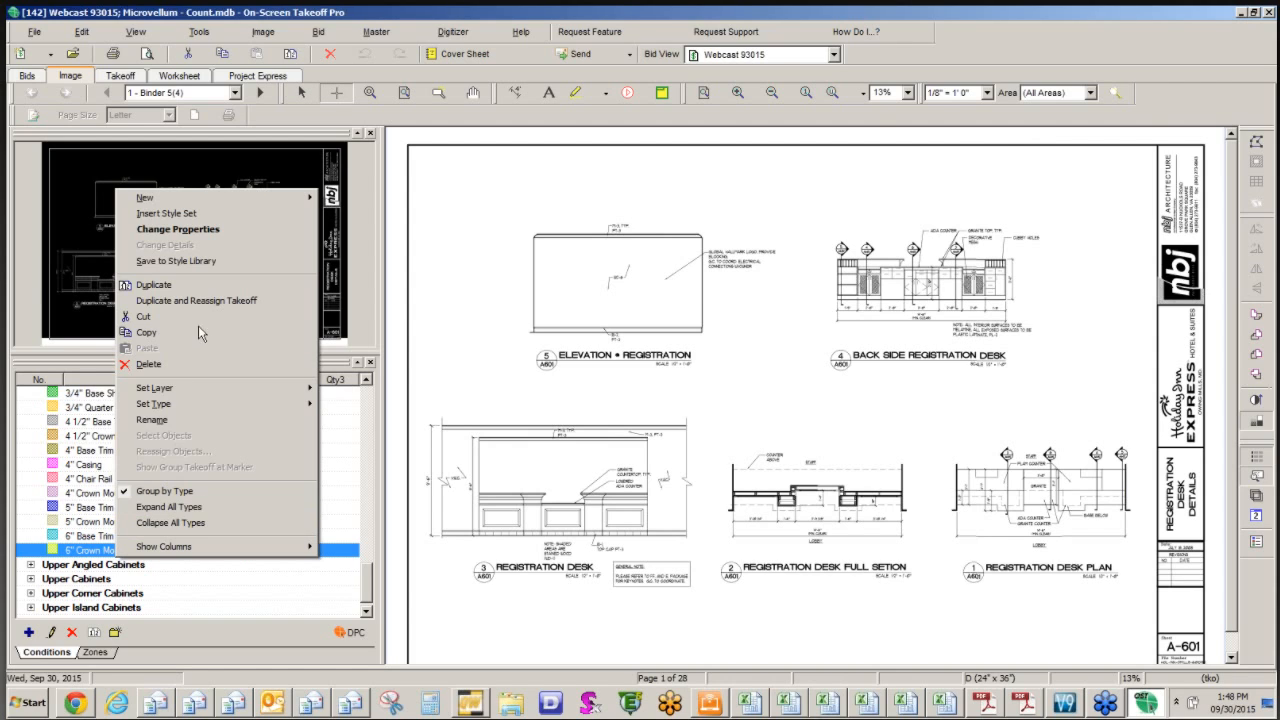
{"action": "left_click", "coordinate": [195, 286]}
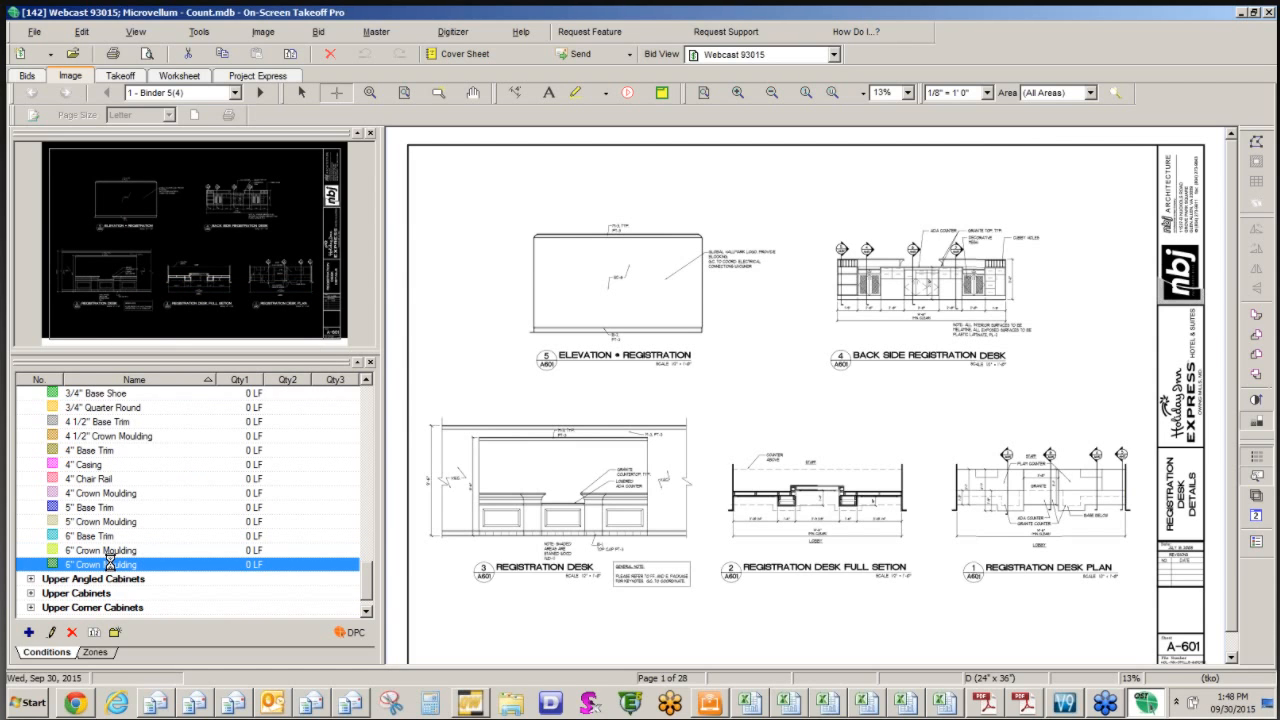
{"action": "double_click", "coordinate": [112, 565]}
{"action": "left_click_drag", "start_coordinate": [323, 208], "coordinate": [288, 217]}
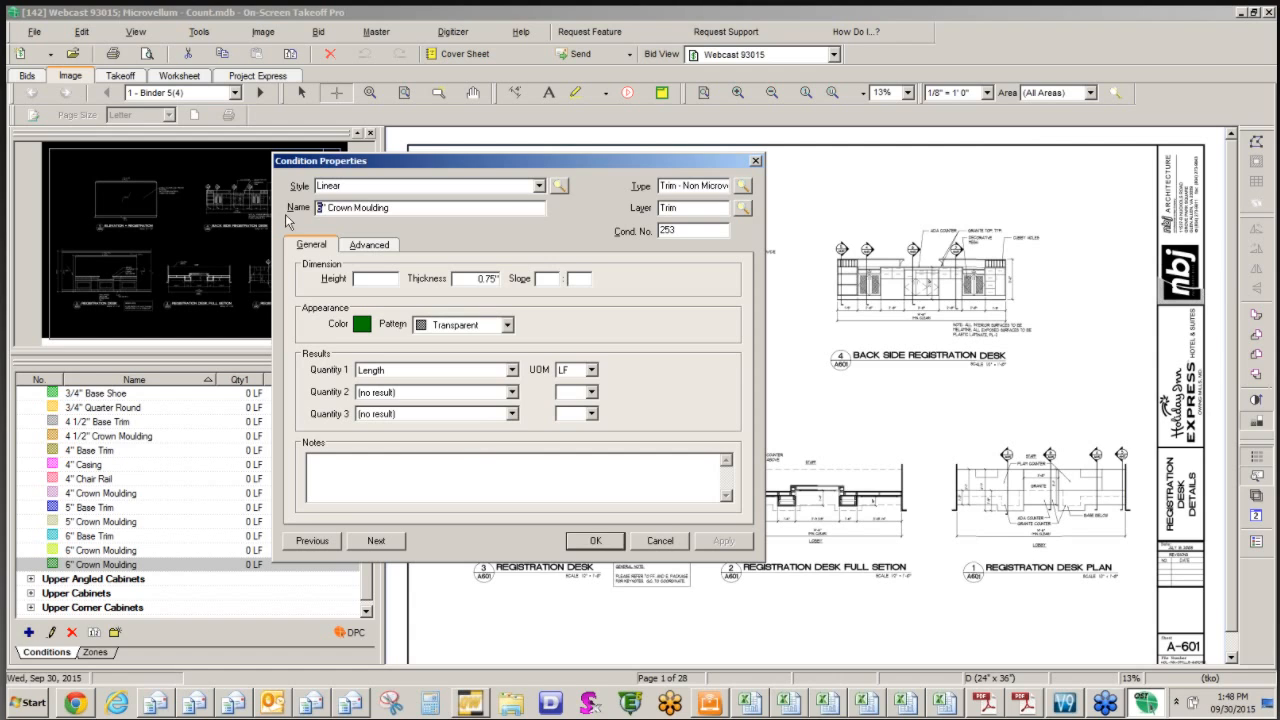
{"action": "type", "text": "7"}
{"action": "left_click", "coordinate": [595, 541]}
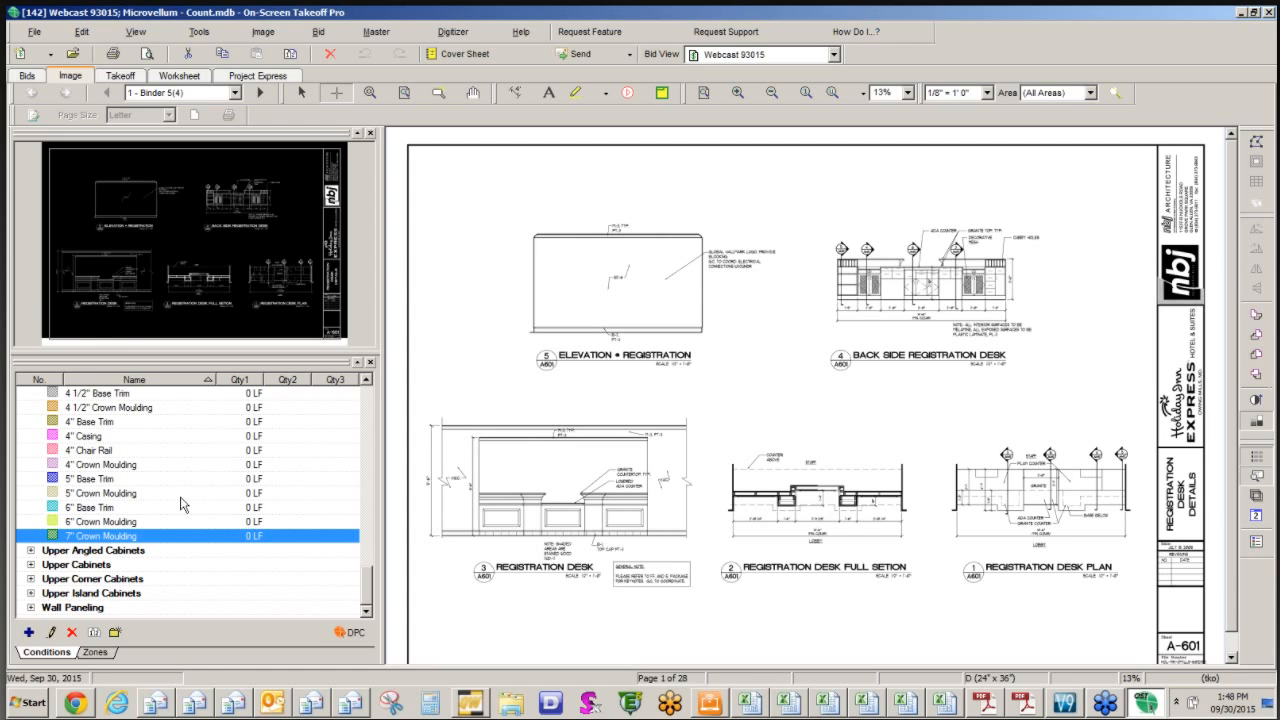
- Select the 1 Drawer Base condition, and expand the Counter Tops group to review its countertop conditions
{"action": "left_click_drag", "start_coordinate": [370, 592], "coordinate": [372, 452]}
{"action": "left_click", "coordinate": [122, 452]}
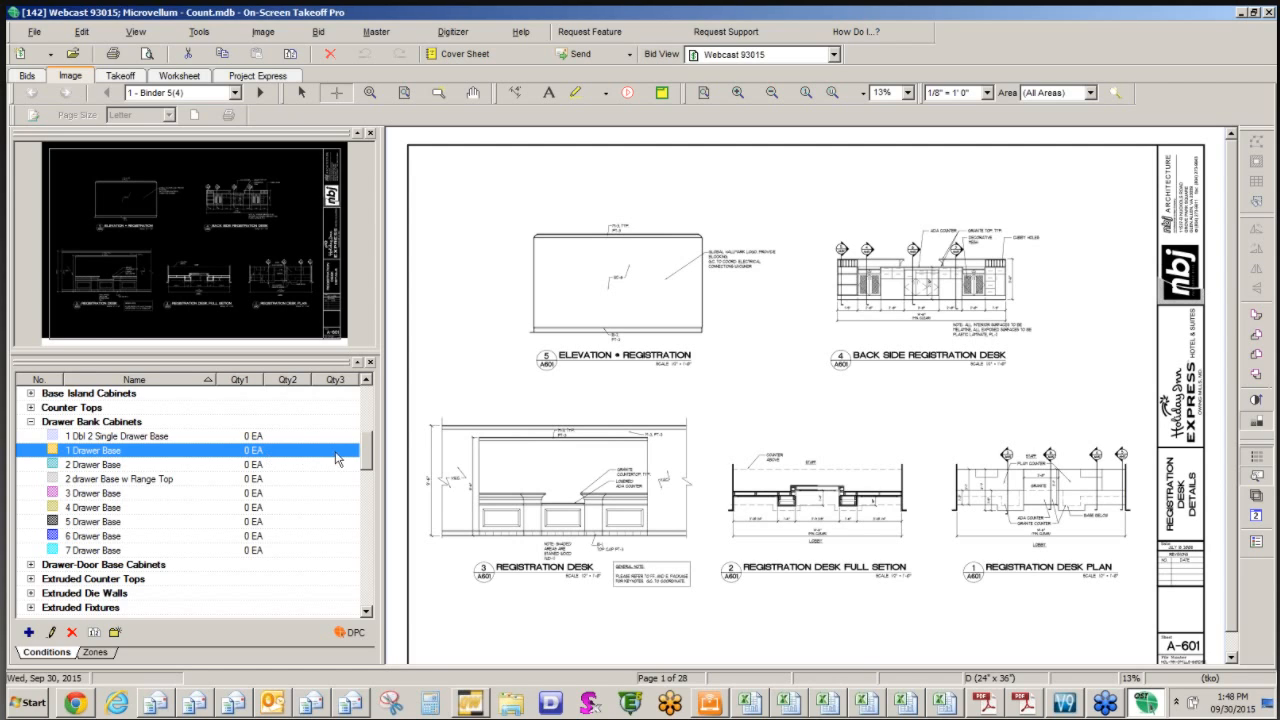
{"action": "mouse_move", "coordinate": [368, 463]}
{"action": "left_mouse_down"}
{"action": "mouse_move", "coordinate": [369, 497]}
{"action": "mouse_move", "coordinate": [370, 447]}
{"action": "left_mouse_up"}
{"action": "left_click", "coordinate": [31, 508]}
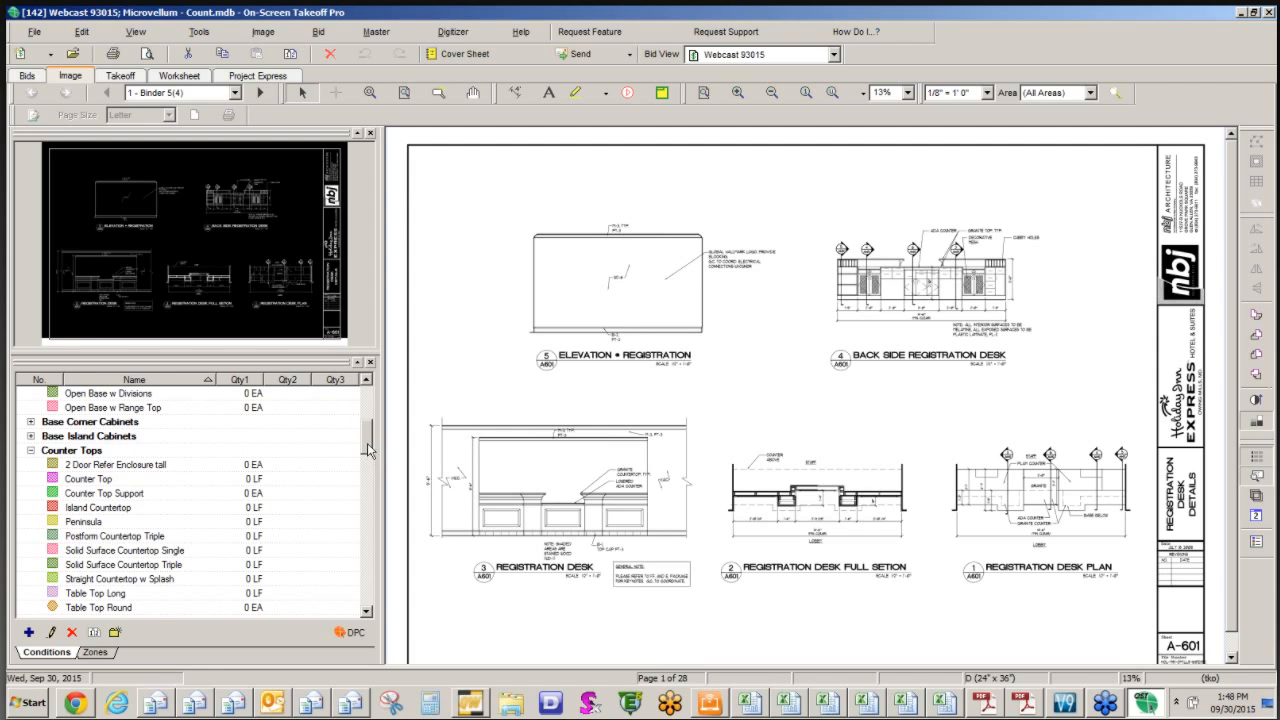
{"action": "left_click_drag", "start_coordinate": [370, 453], "coordinate": [370, 463]}
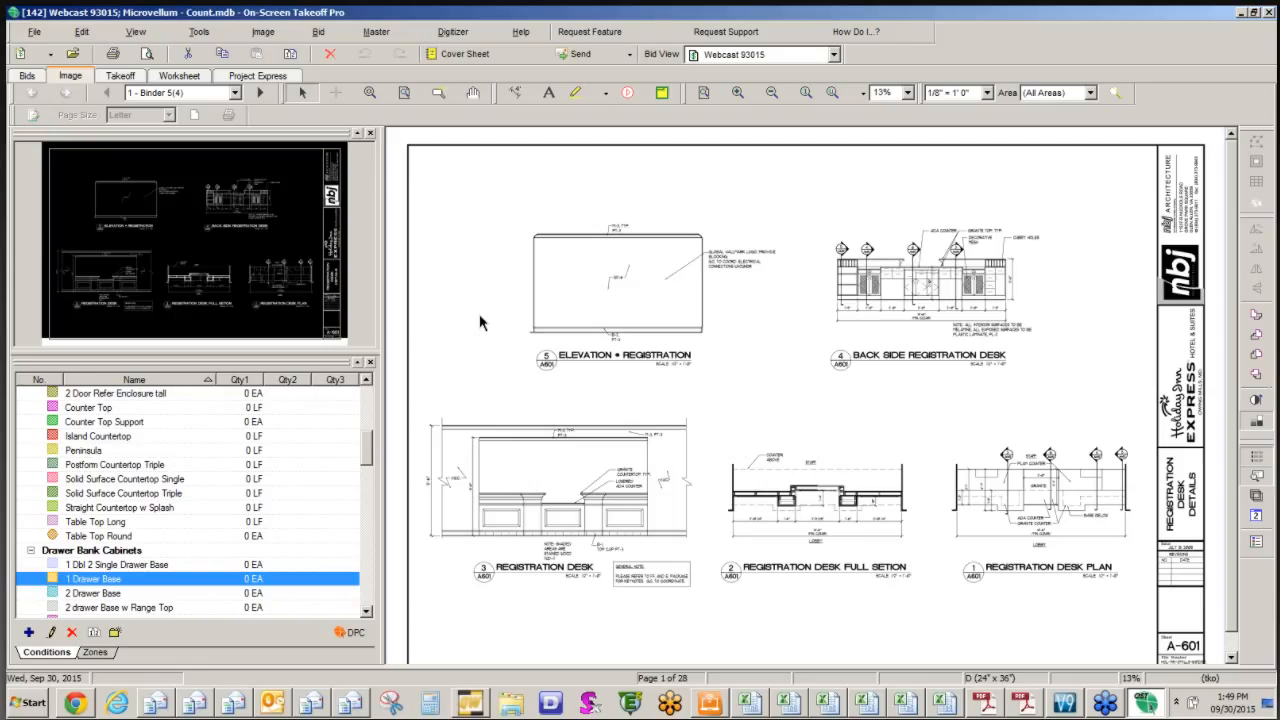
- Check the export format options for the takeoff totals without exporting, and display the bid's worksheet
{"action": "left_click", "coordinate": [121, 77]}
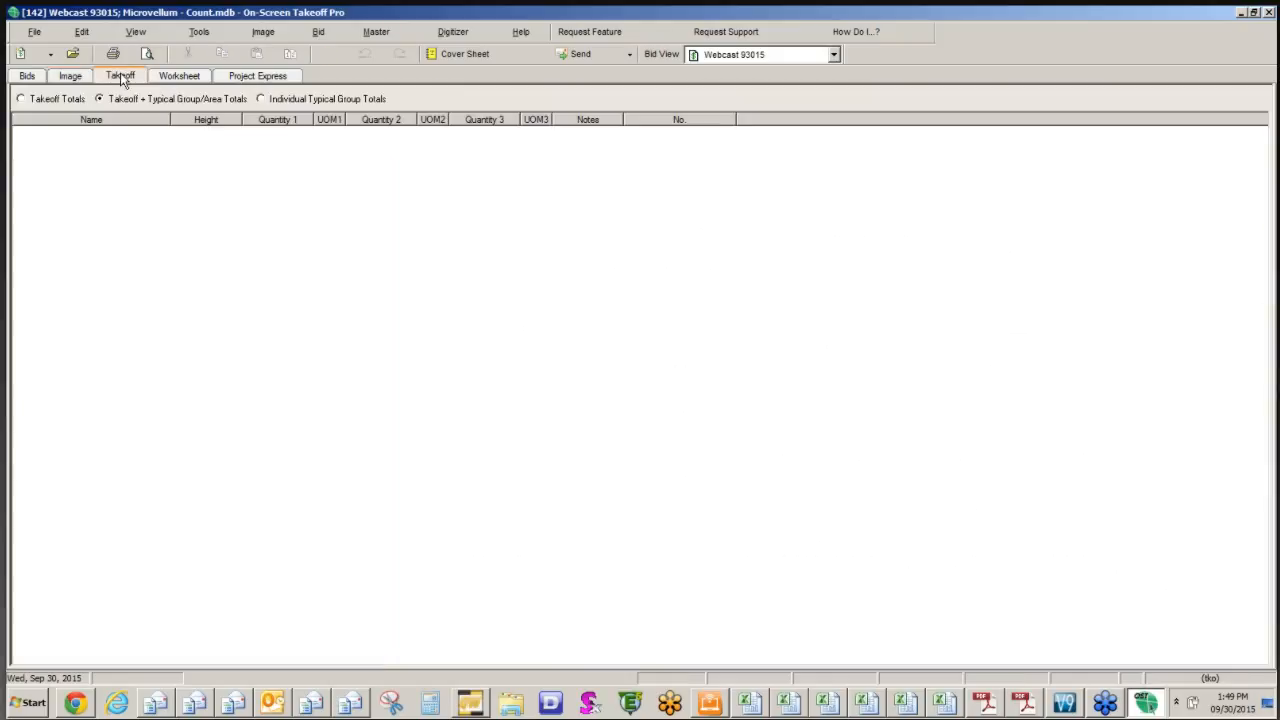
{"action": "left_click", "coordinate": [35, 32]}
{"action": "mouse_move", "coordinate": [55, 123]}
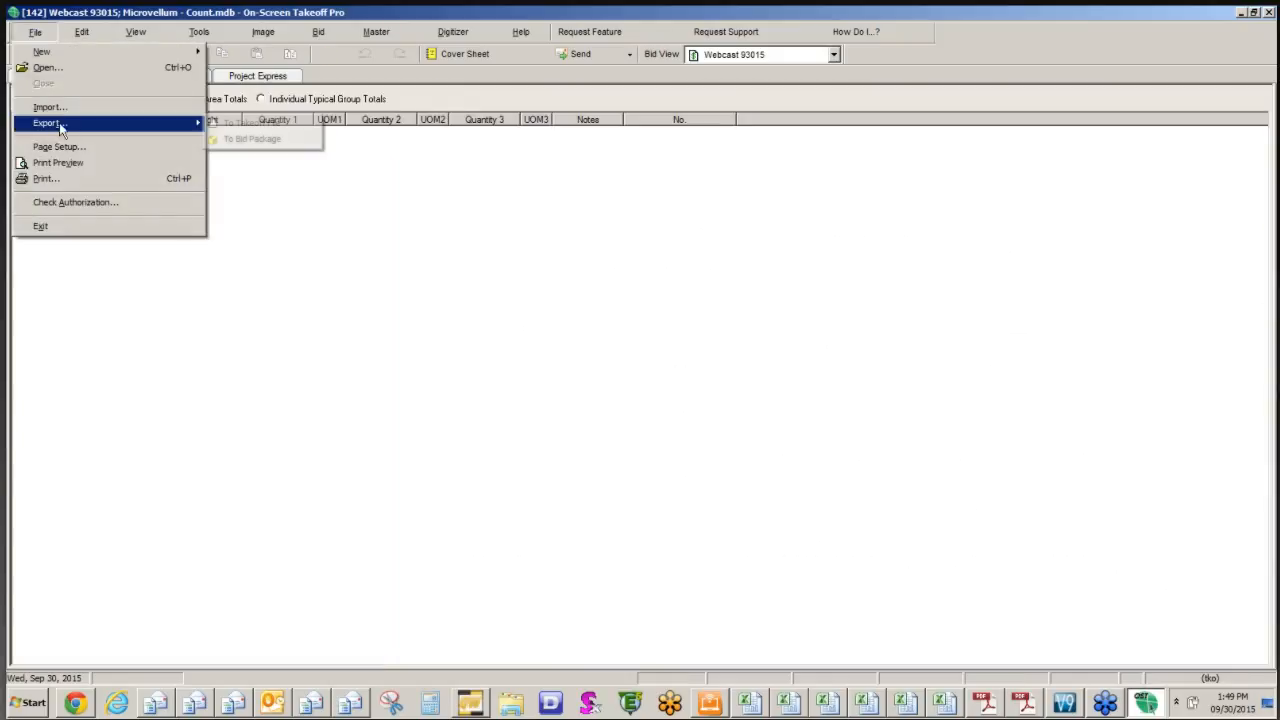
{"action": "left_click", "coordinate": [259, 123]}
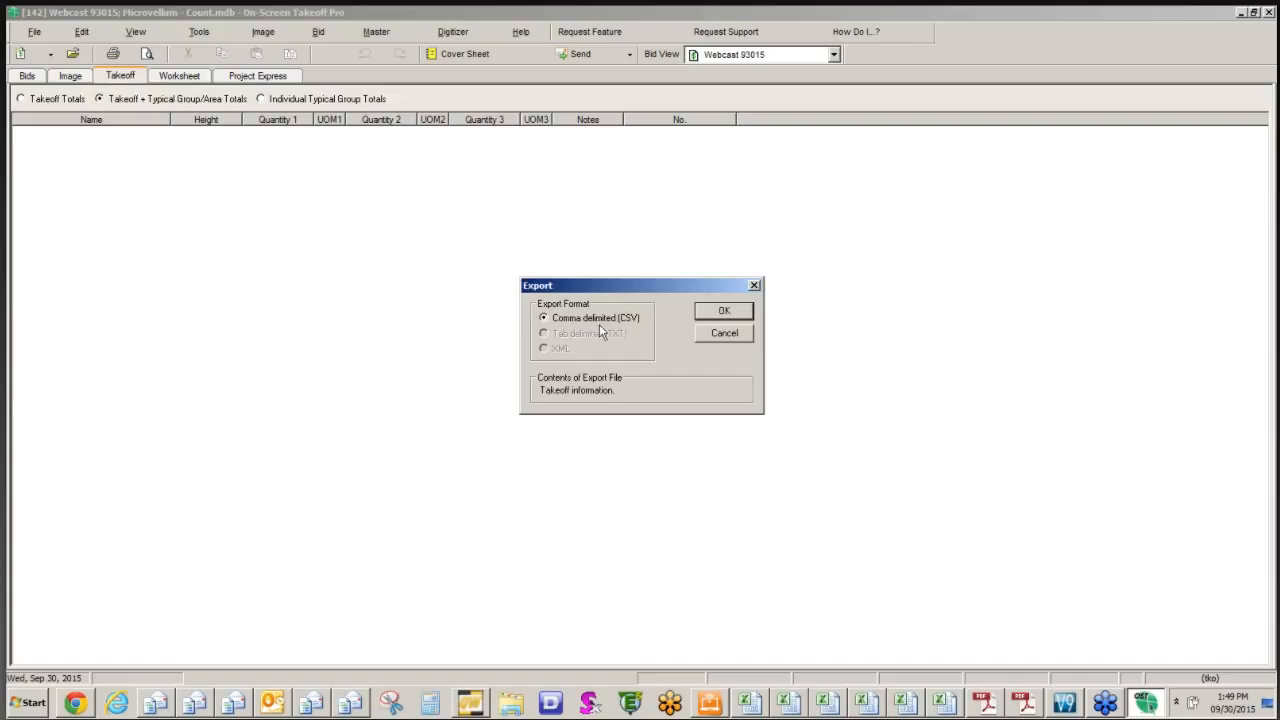
{"action": "left_click", "coordinate": [720, 333]}
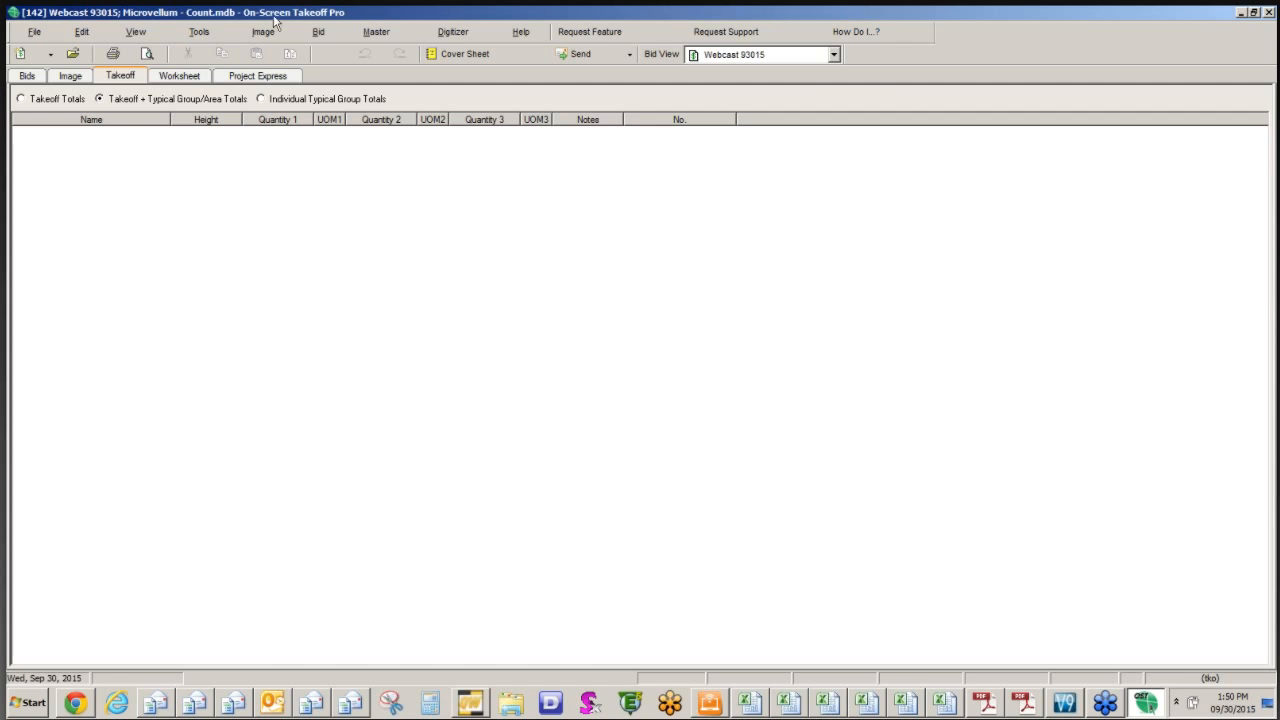
{"action": "left_click", "coordinate": [182, 76]}
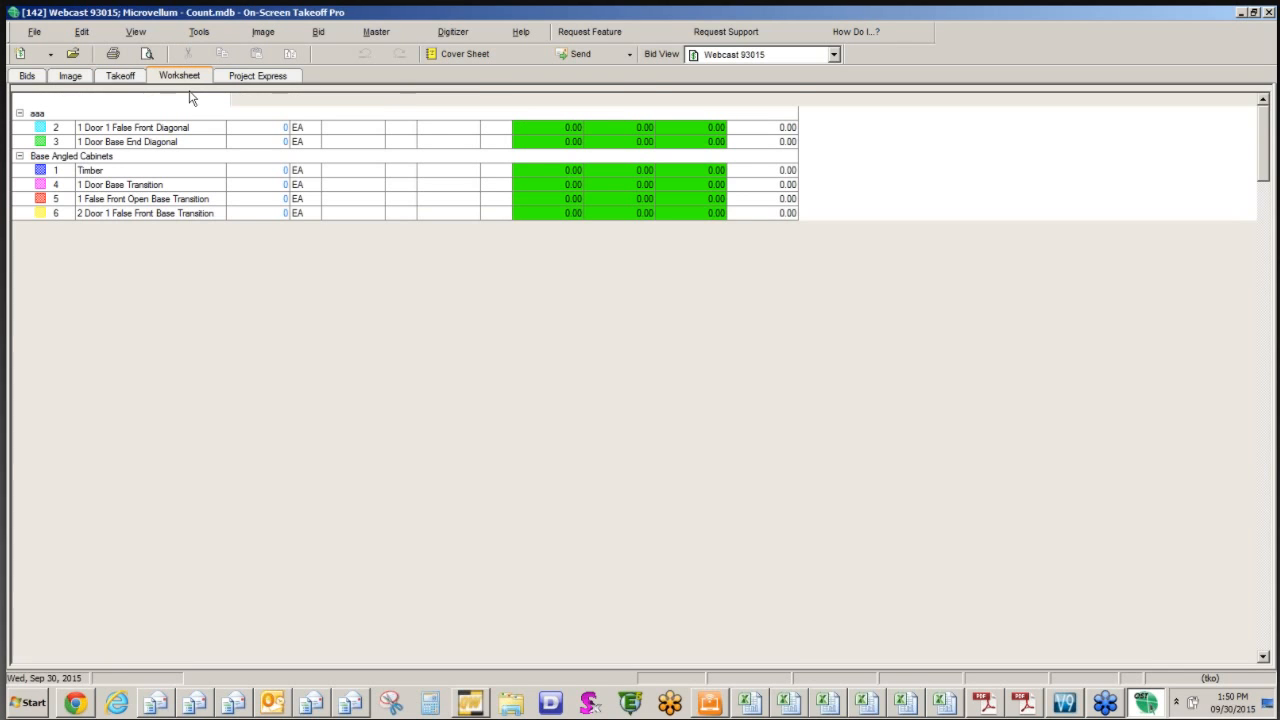